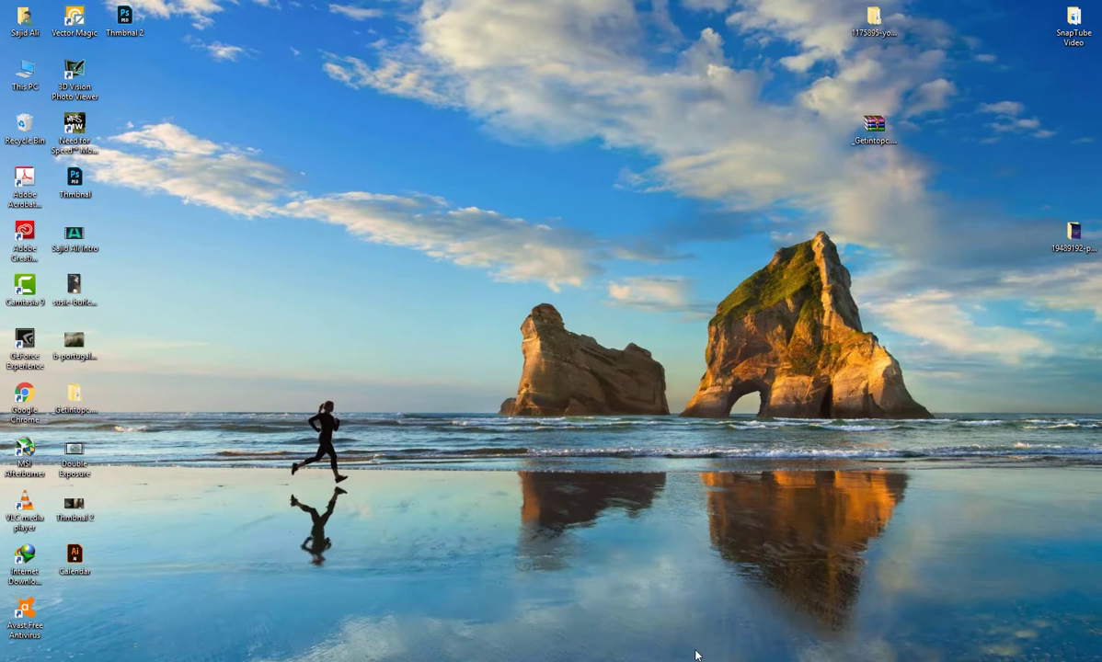
Switch to Illustrator and create a new 17 × 13 in landscape document named Desk Calendar with 0.25 in bleed.
left_click(407, 660)
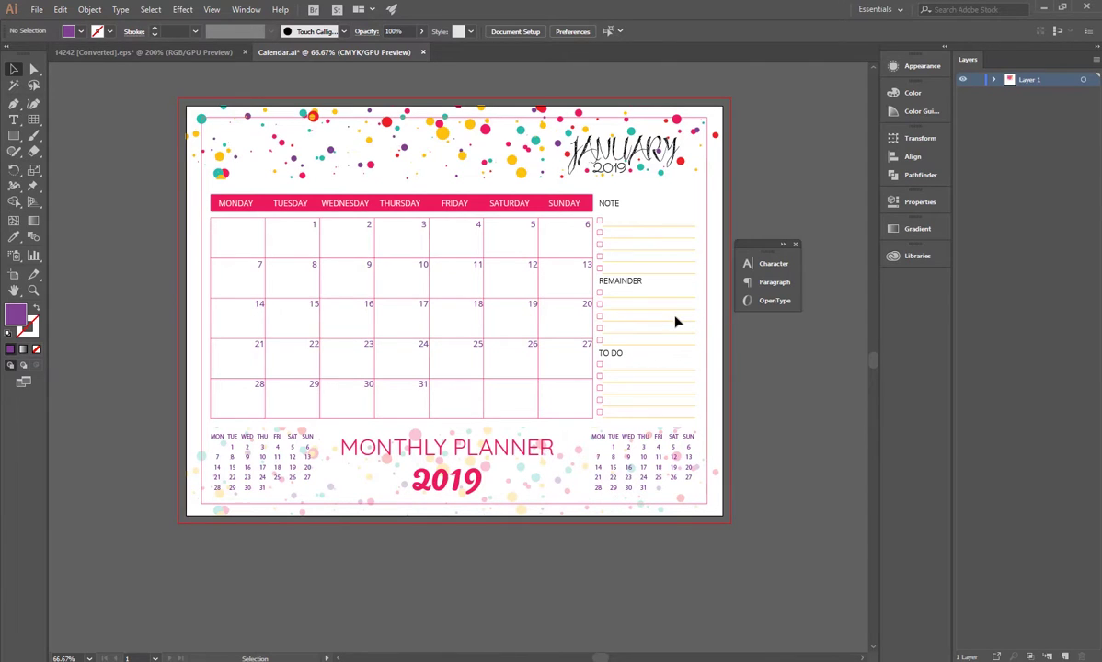
key("ctrl+n")
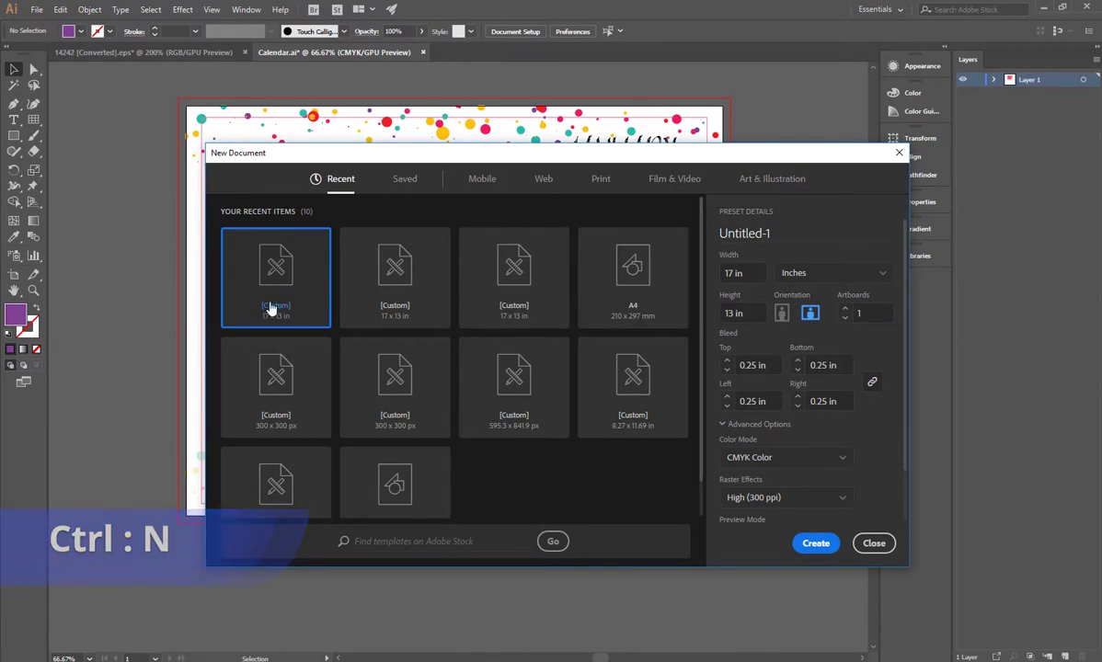
left_click(780, 235)
double_click(747, 245)
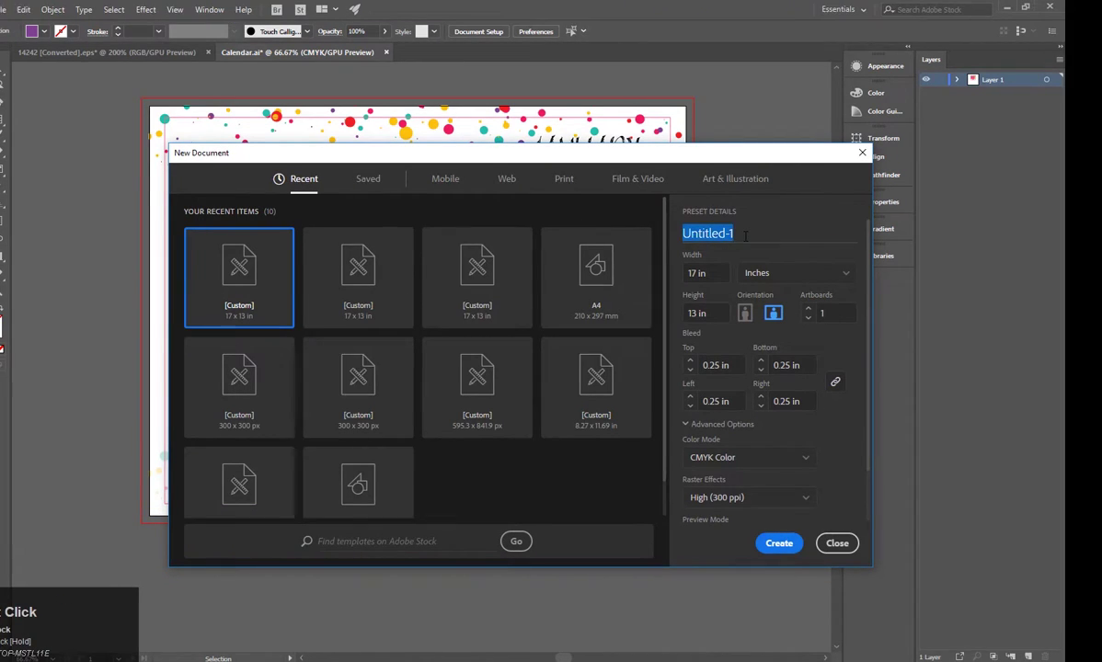
type("Desk Calendar")
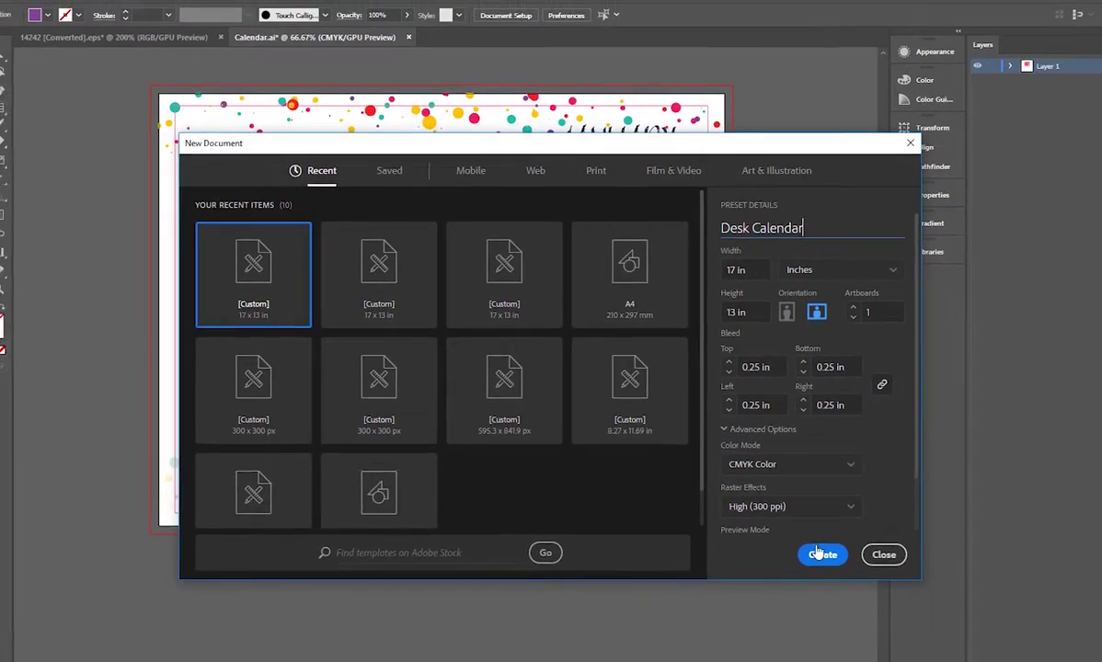
left_click(866, 628)
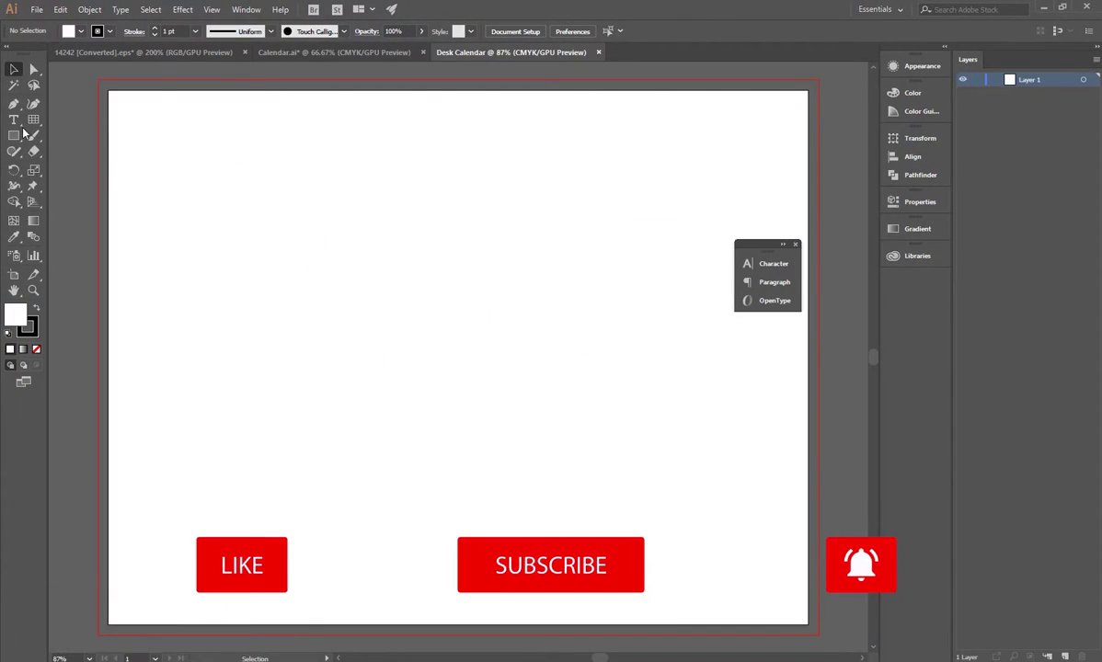
Draw a header rectangle across the artboard's upper edge, 17 in wide and about 2.35 in high.
left_click(15, 136)
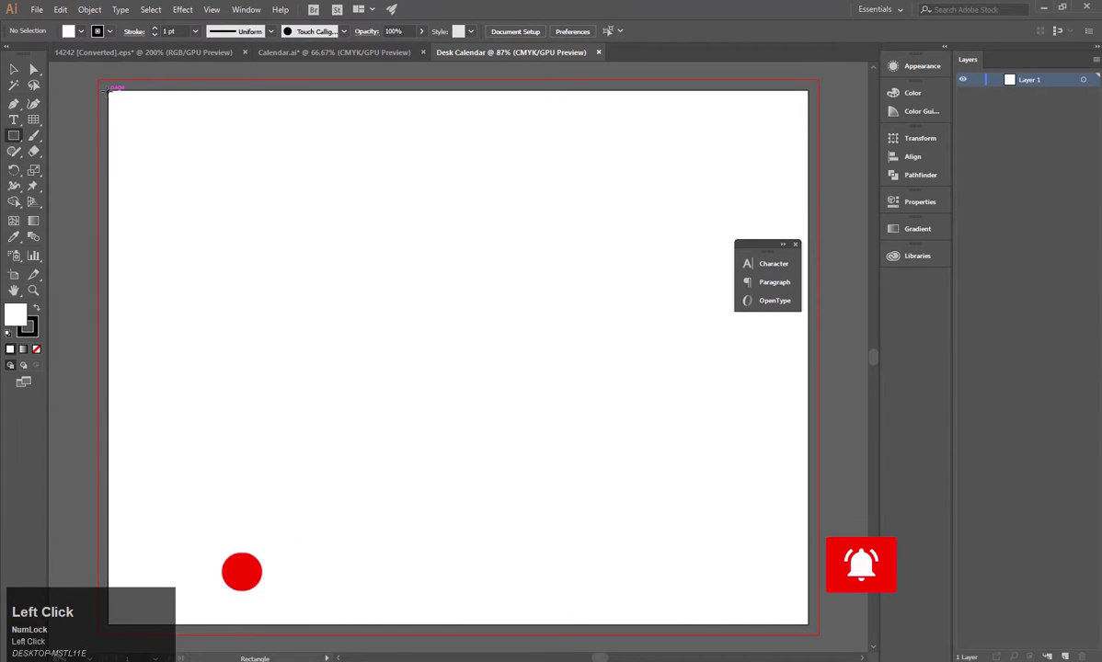
mouse_move(107, 90)
left_mouse_down()
mouse_move(329, 196)
mouse_move(817, 187)
mouse_move(808, 183)
left_mouse_up()
key("m")
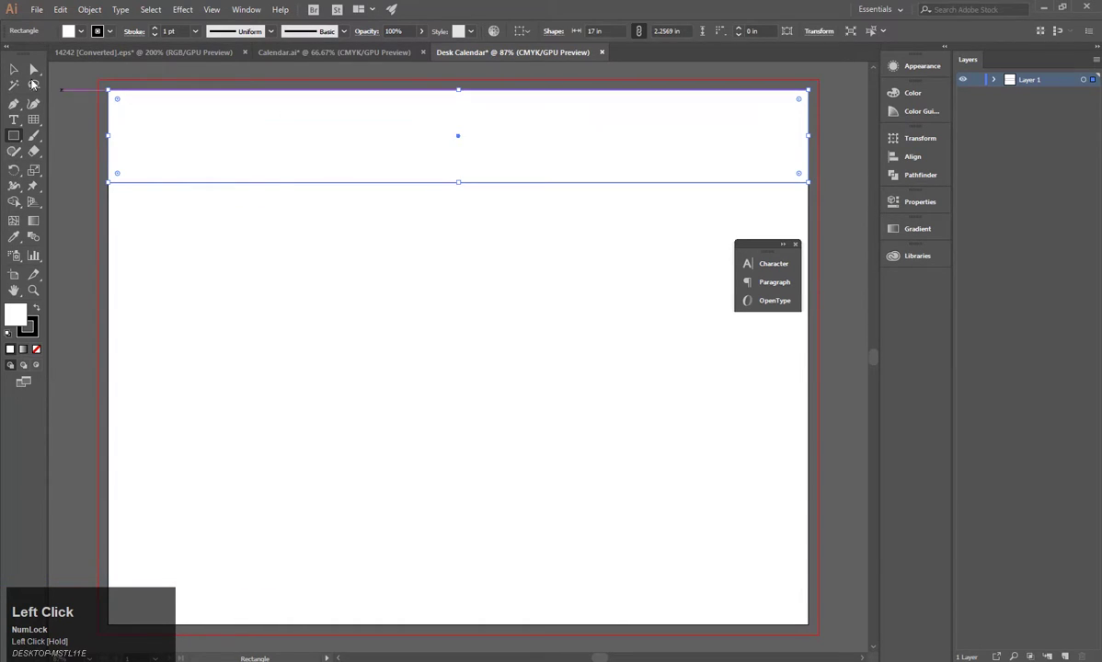
left_click(14, 69)
left_click_drag(461, 185, 460, 189)
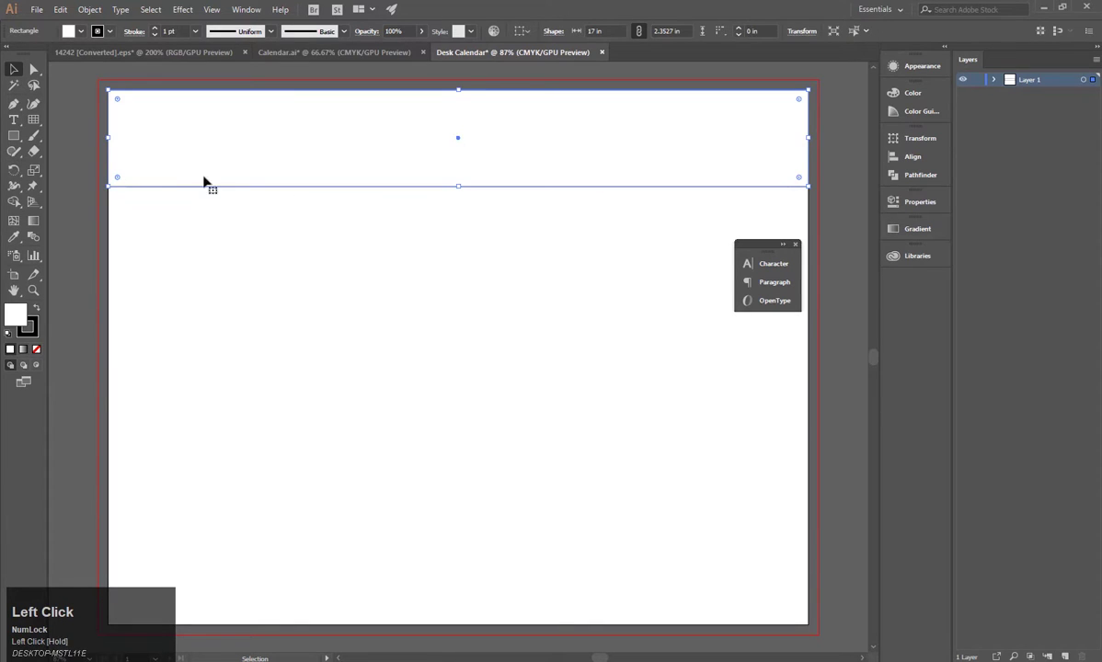
left_click(181, 255)
left_click(338, 139)
Release the clipping mask on the confetti dot artwork in the 14242 [Converted].eps document.
left_click(166, 49)
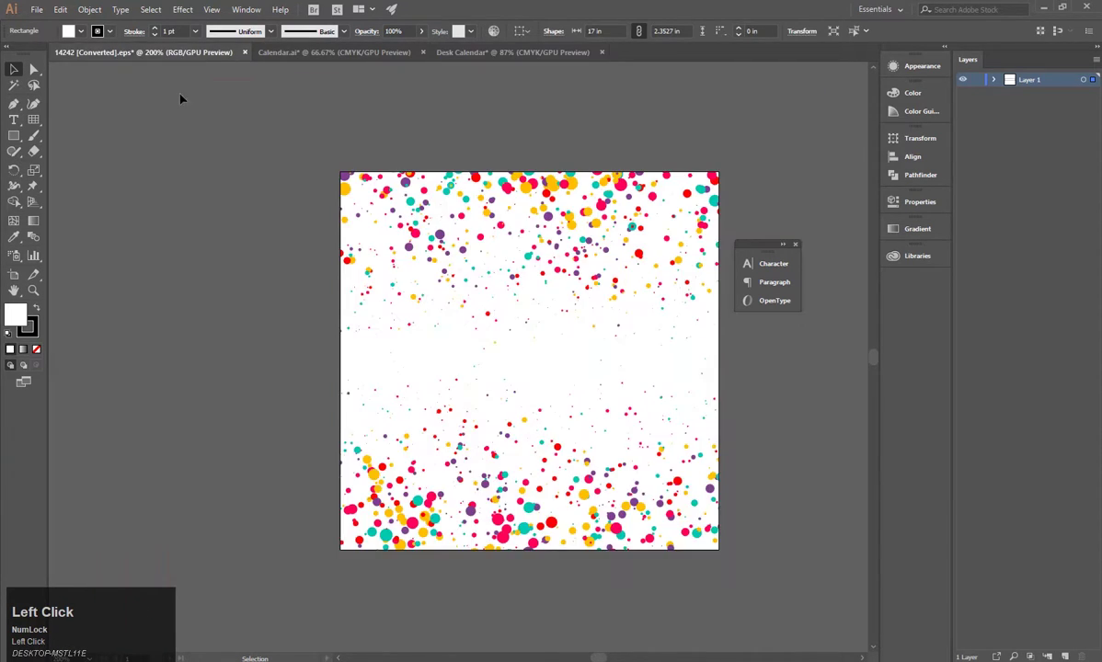
left_click_drag(501, 217, 423, 234)
key("ctrl+z")
right_click(451, 232)
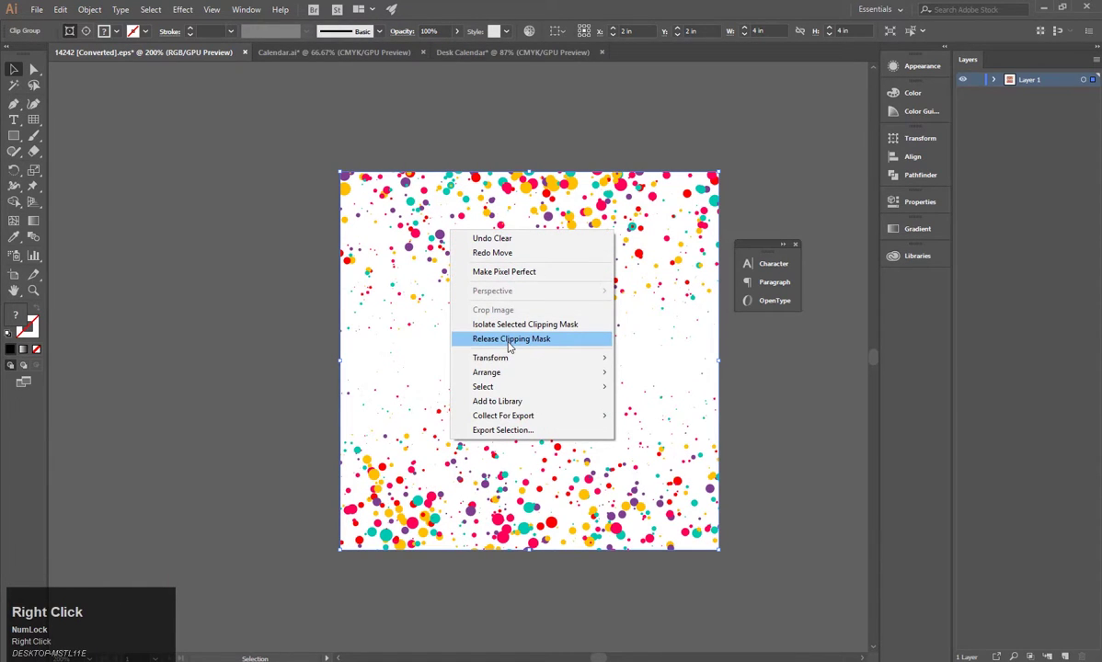
left_click(509, 341)
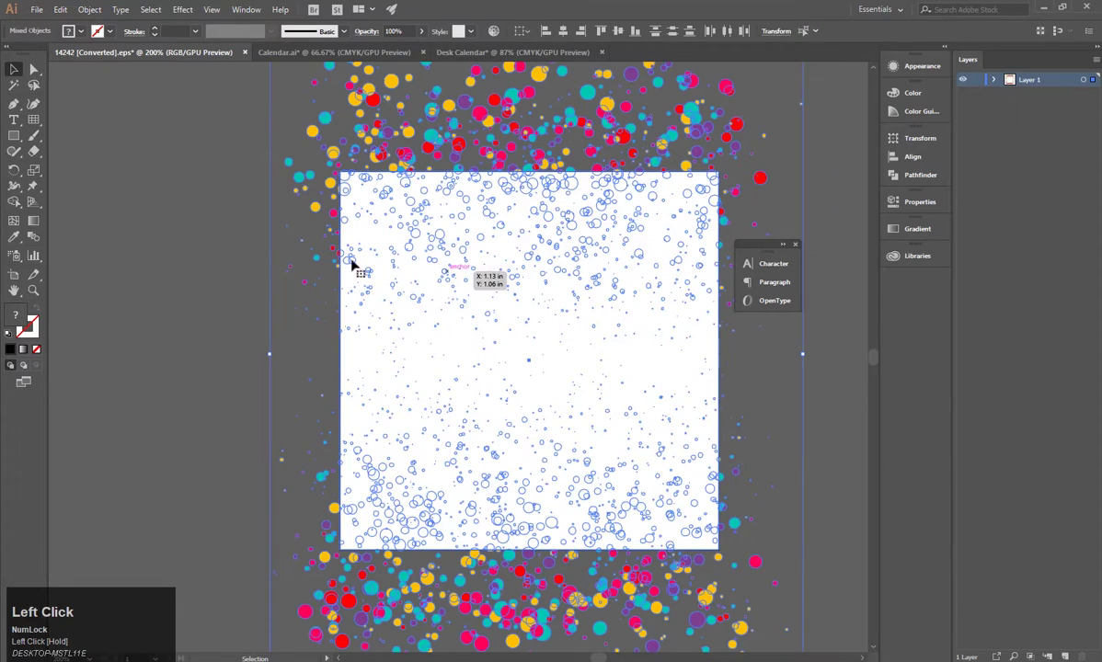
left_click(211, 288)
scroll(212, 291, "down", 1, "alt")
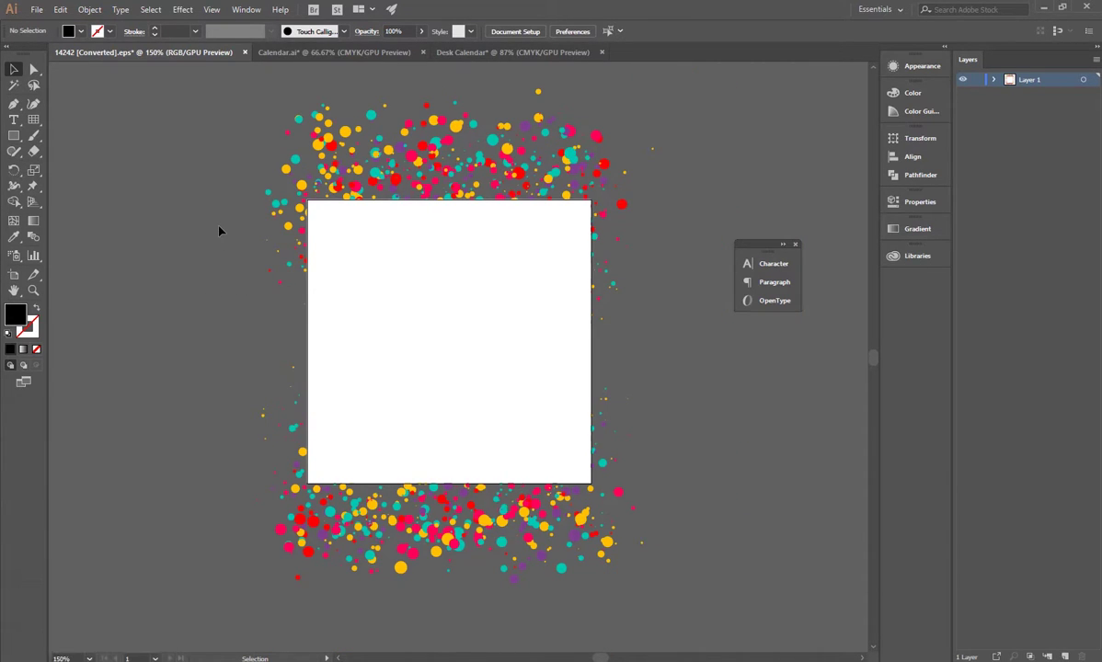
Copy all the released dot artwork into the Desk Calendar document and place it over the artboard and header rectangle.
left_click_drag(244, 105, 646, 294)
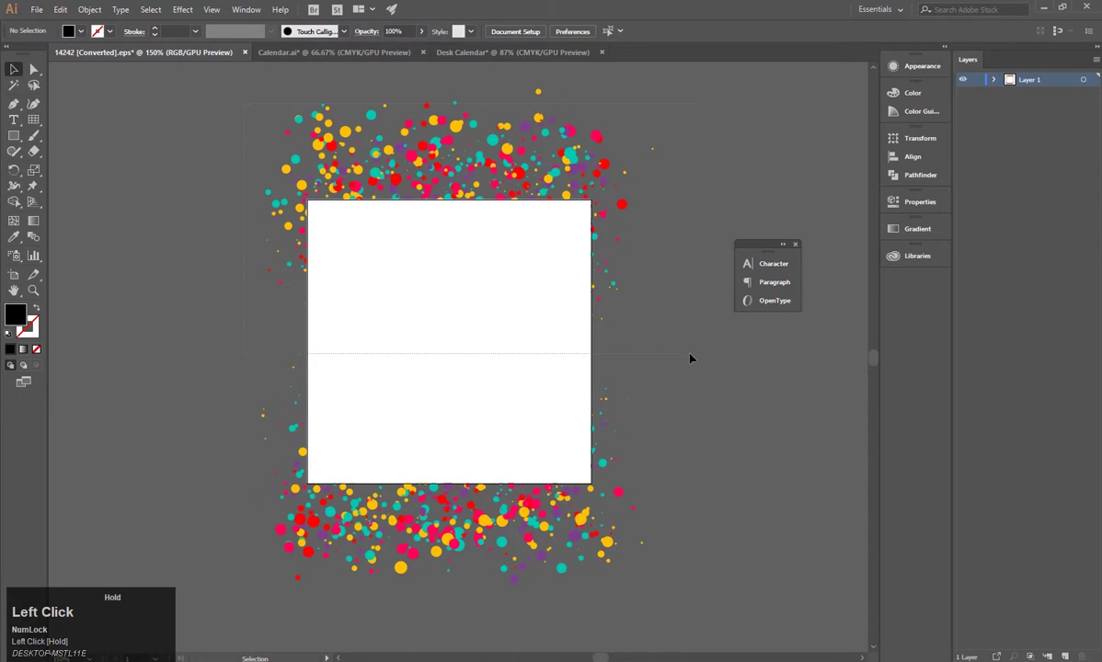
left_click_drag(691, 358, 691, 358)
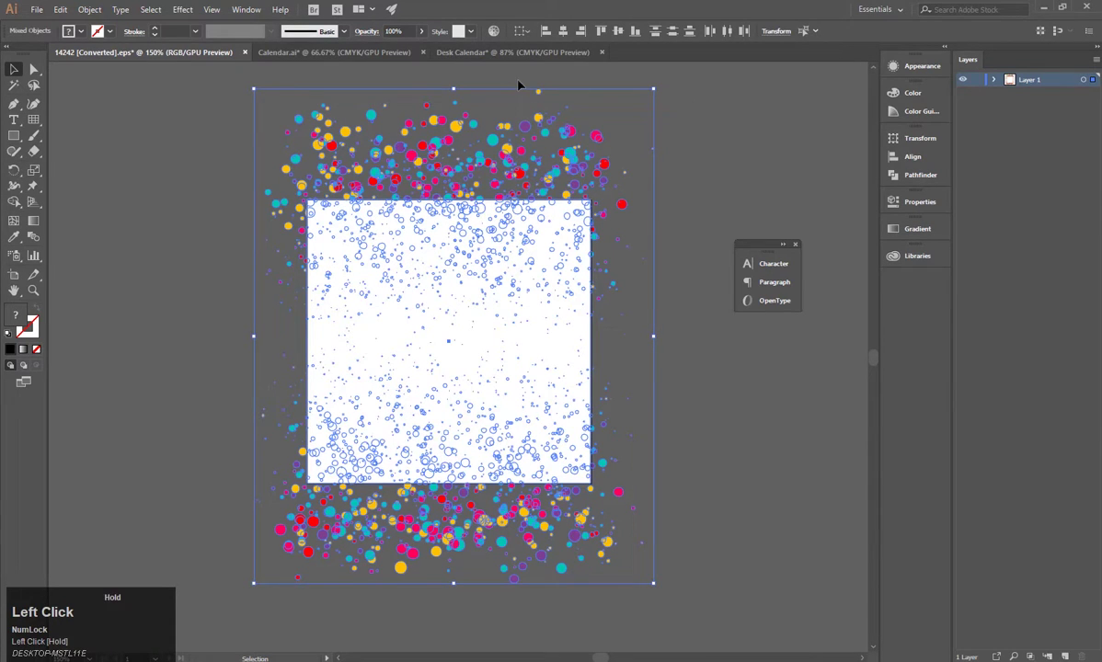
left_click(172, 86)
left_click(515, 196)
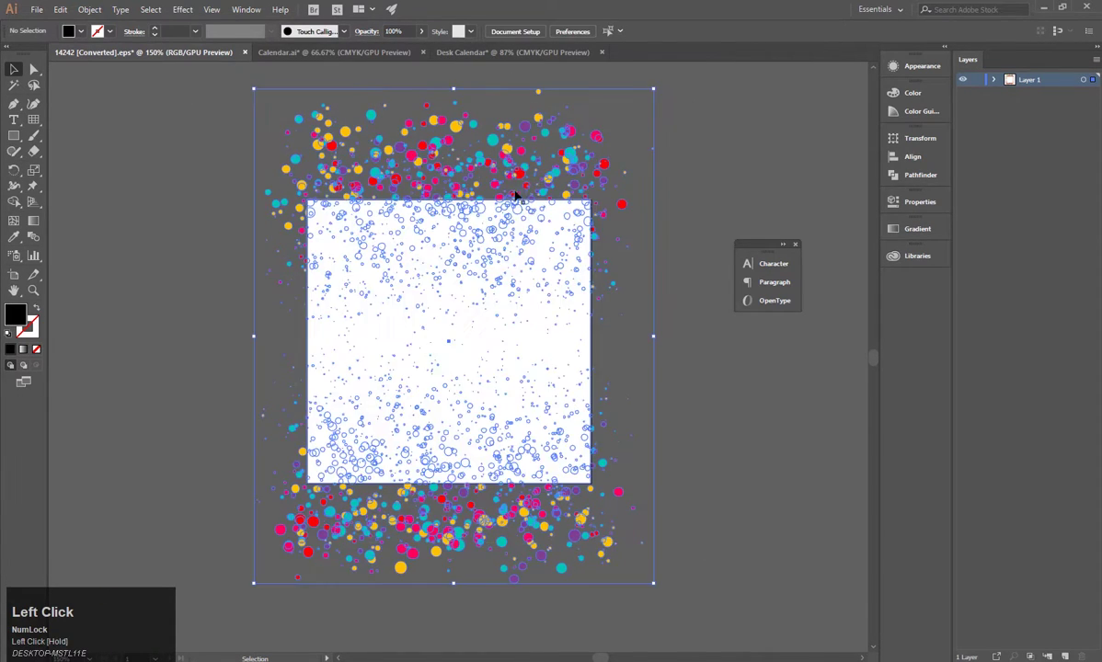
left_click_drag(596, 136, 510, 57)
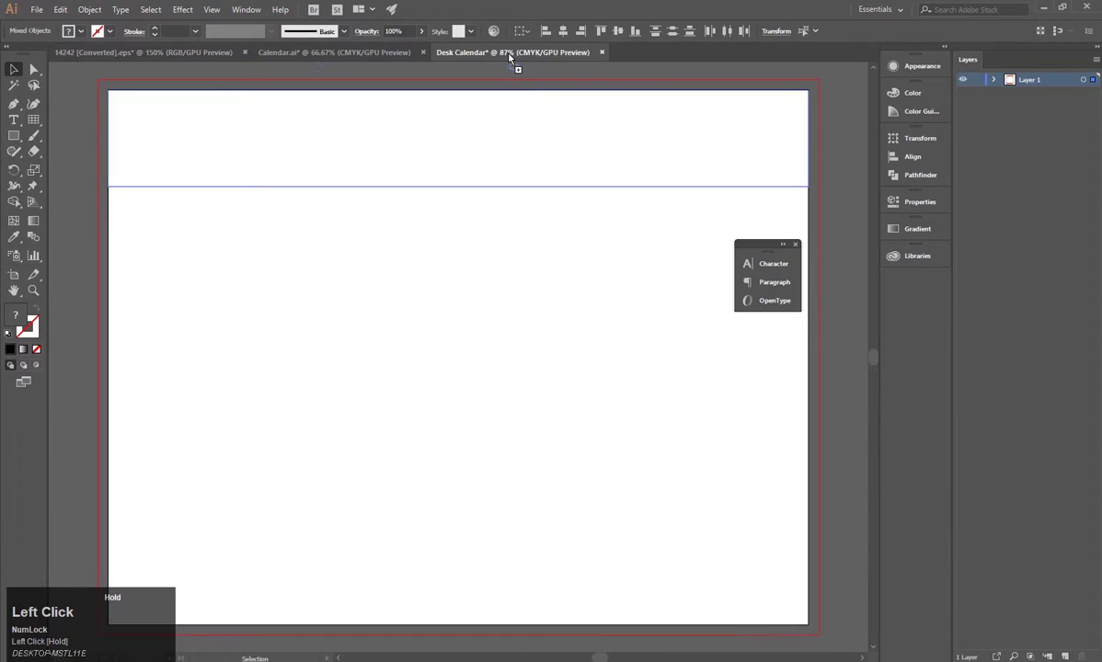
left_click_drag(644, 161, 791, 113)
scroll(644, 165, "down", 3)
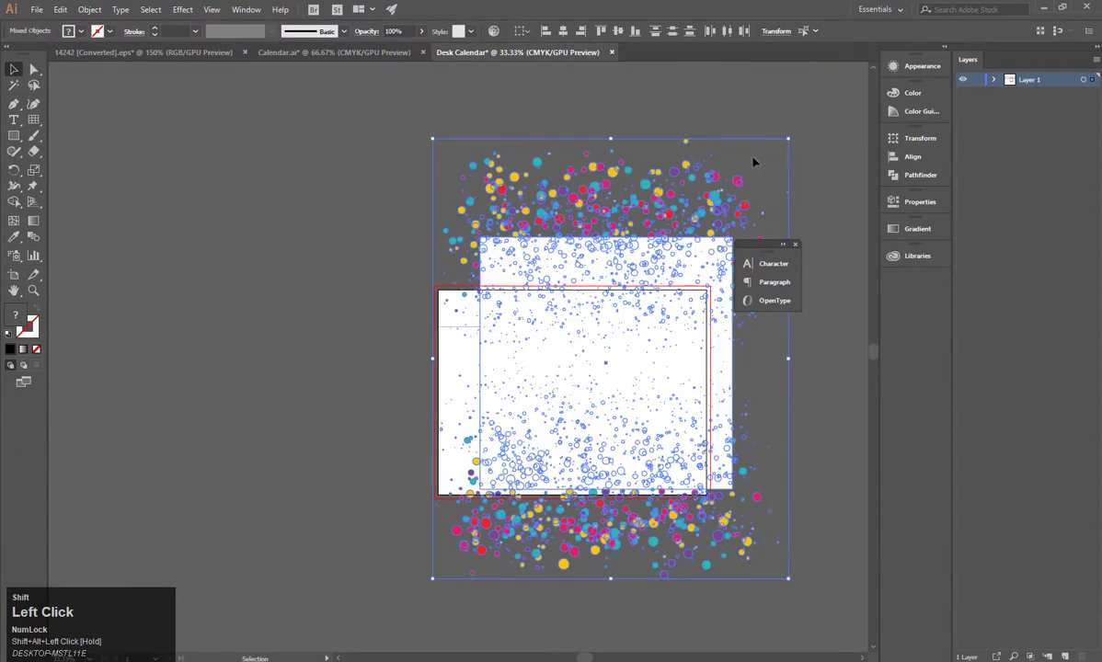
left_click_drag(603, 214, 593, 258)
key("ctrl+z")
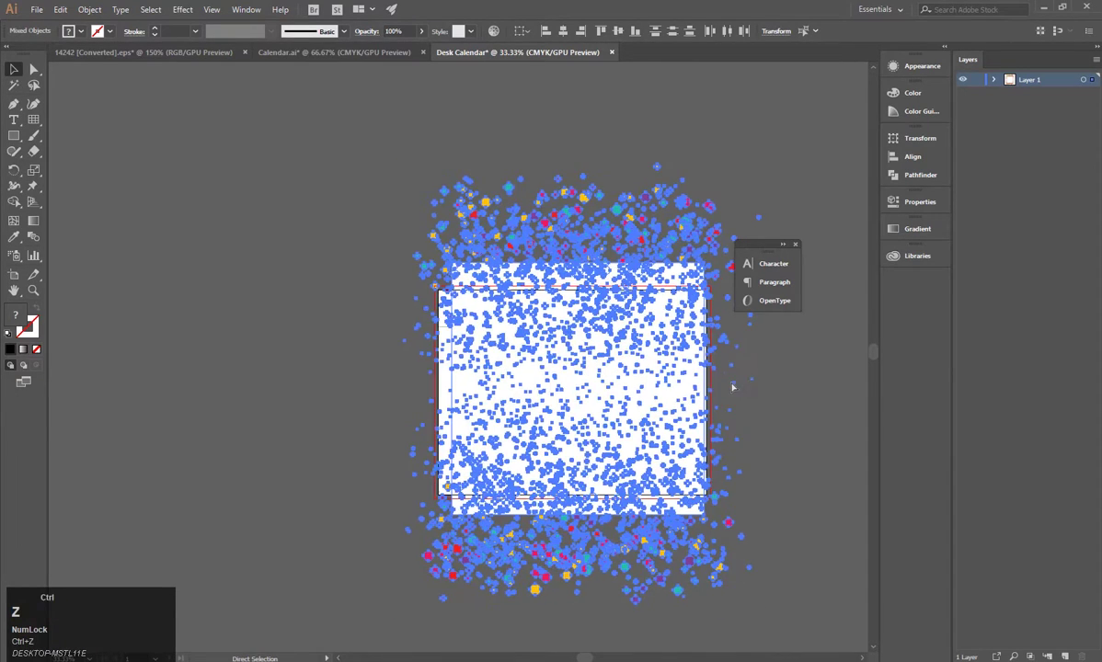
Delete the white background square that came with the dot artwork.
left_click(694, 366)
left_click(690, 394)
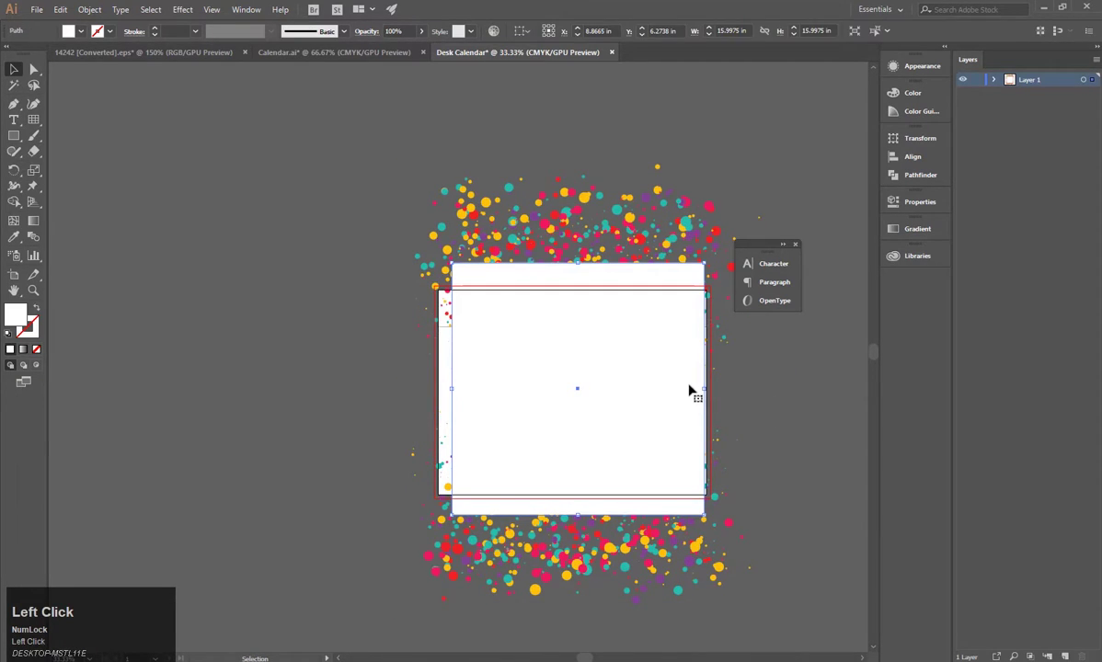
key("Delete")
left_click_drag(702, 327, 750, 467)
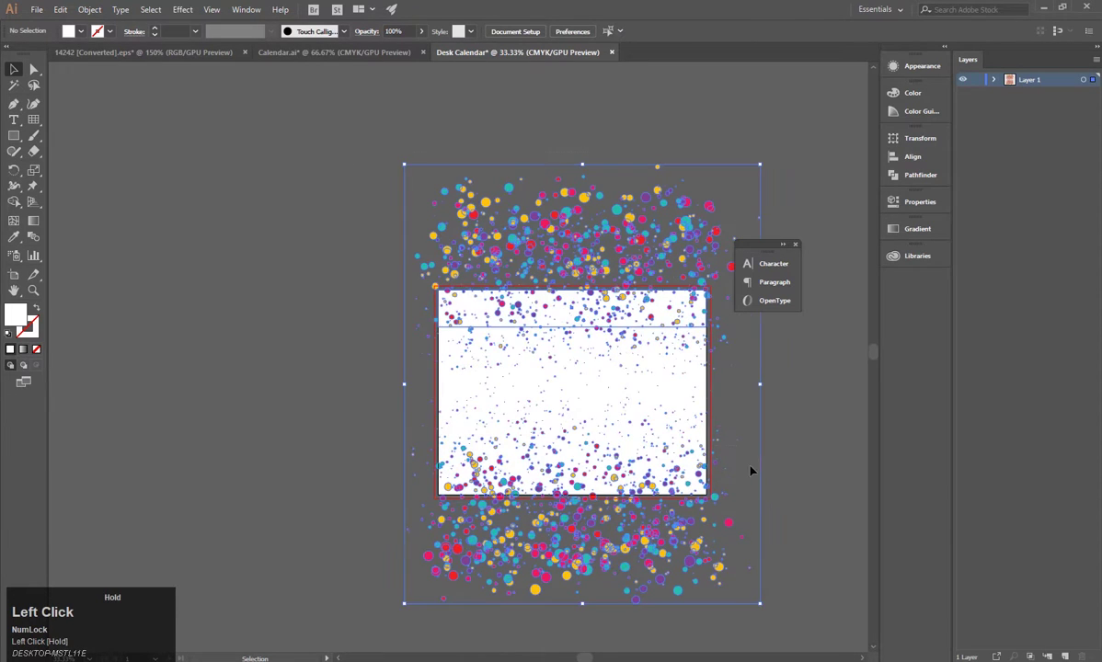
left_click(737, 441)
Bring the header rectangle to the front and use it as a clipping mask for all the dots.
right_click(556, 329)
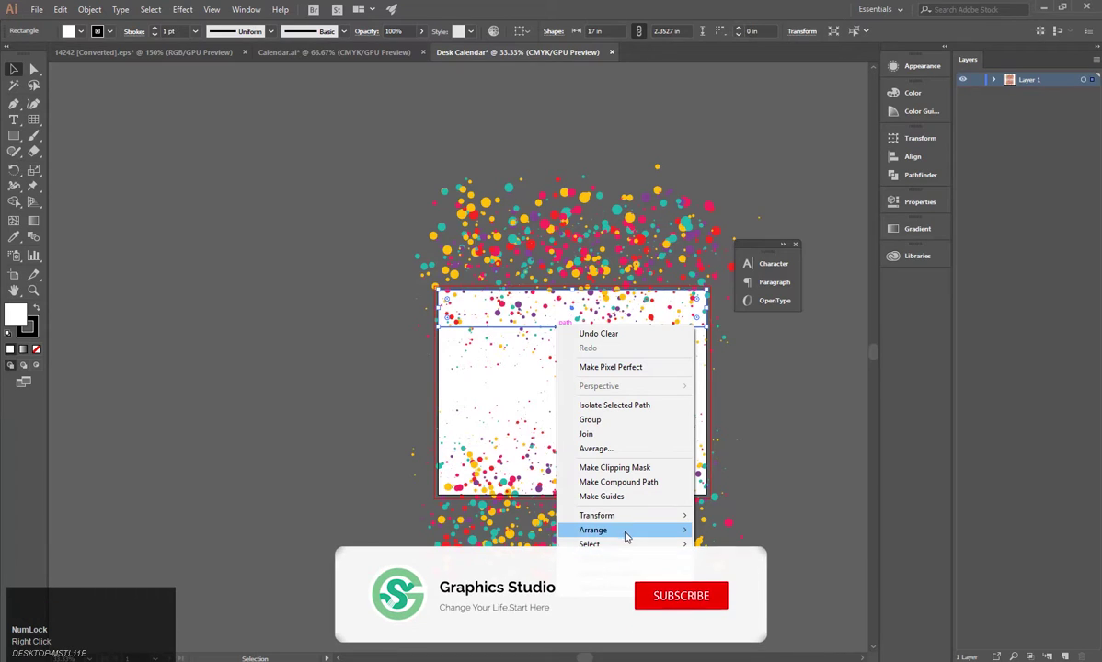
mouse_move(644, 530)
left_click(723, 531)
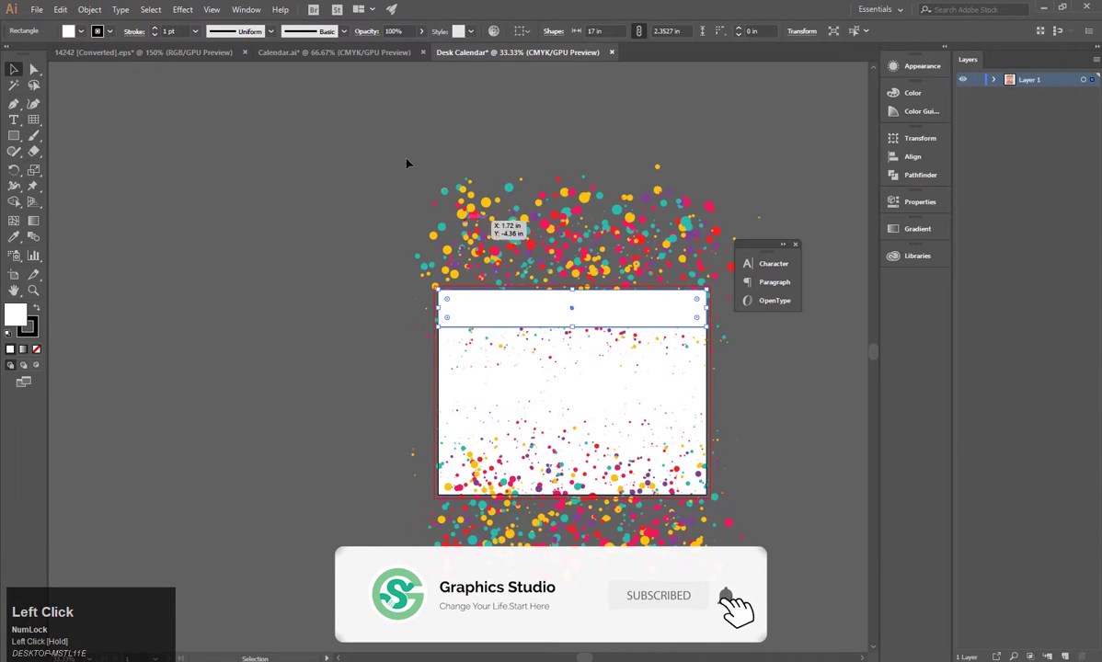
left_click_drag(359, 168, 791, 555)
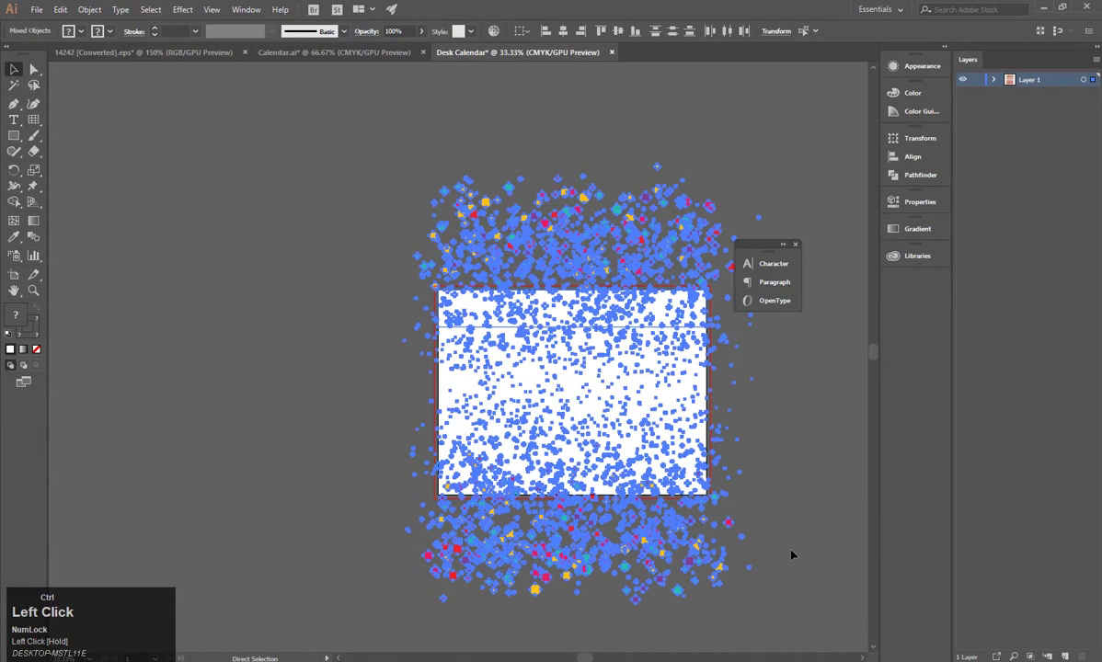
key("ctrl+7")
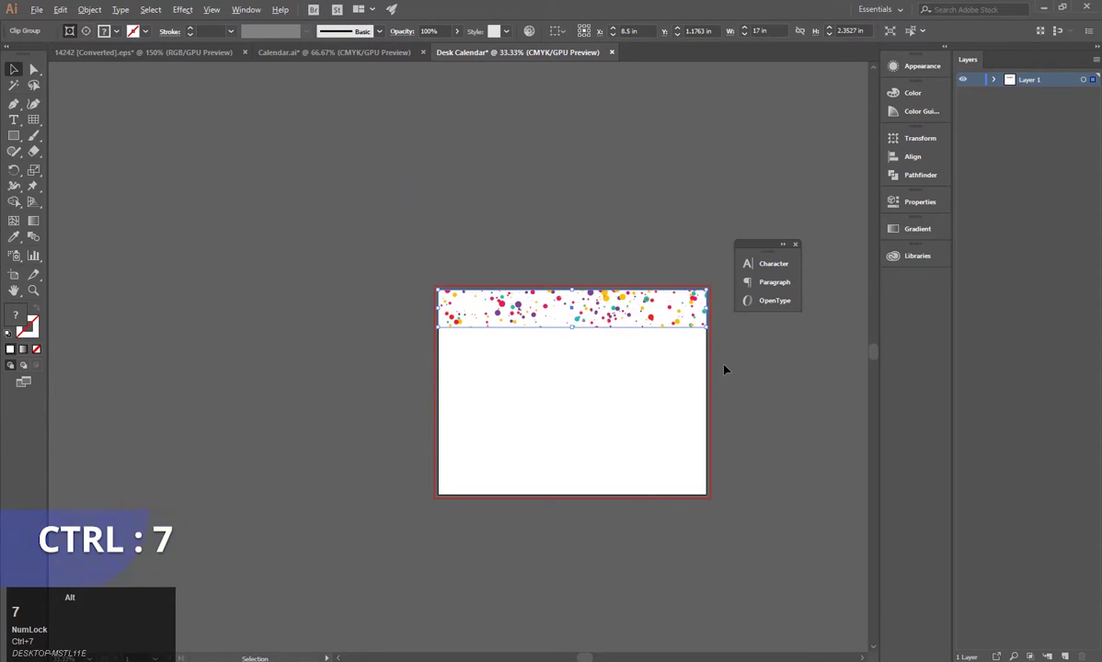
Isolate the clipped header artwork and select the dot groups inside it.
left_click(723, 368)
scroll(626, 311, "up", 3)
double_click(631, 303)
left_click(629, 306)
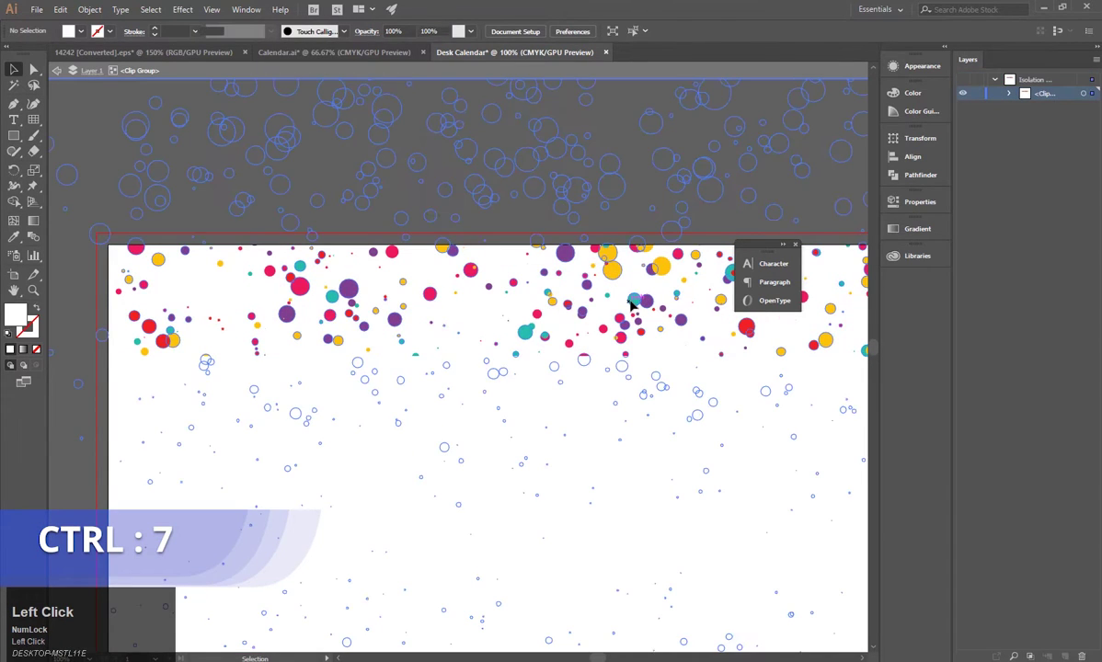
scroll(631, 309, "down", 2)
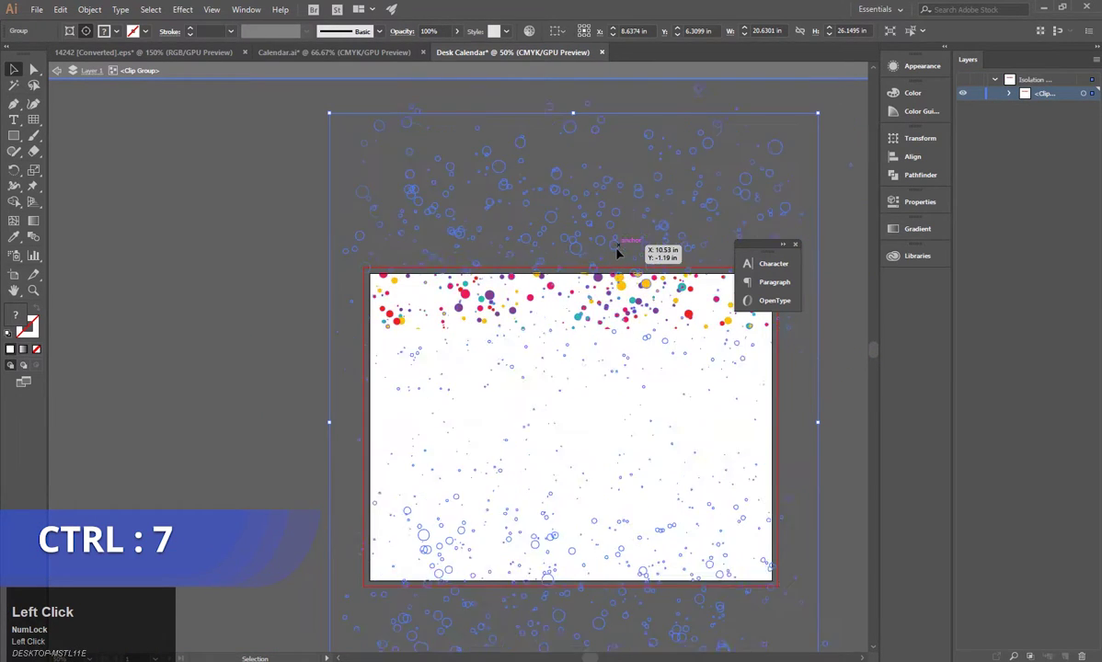
key("ctrl+z")
left_click(467, 300)
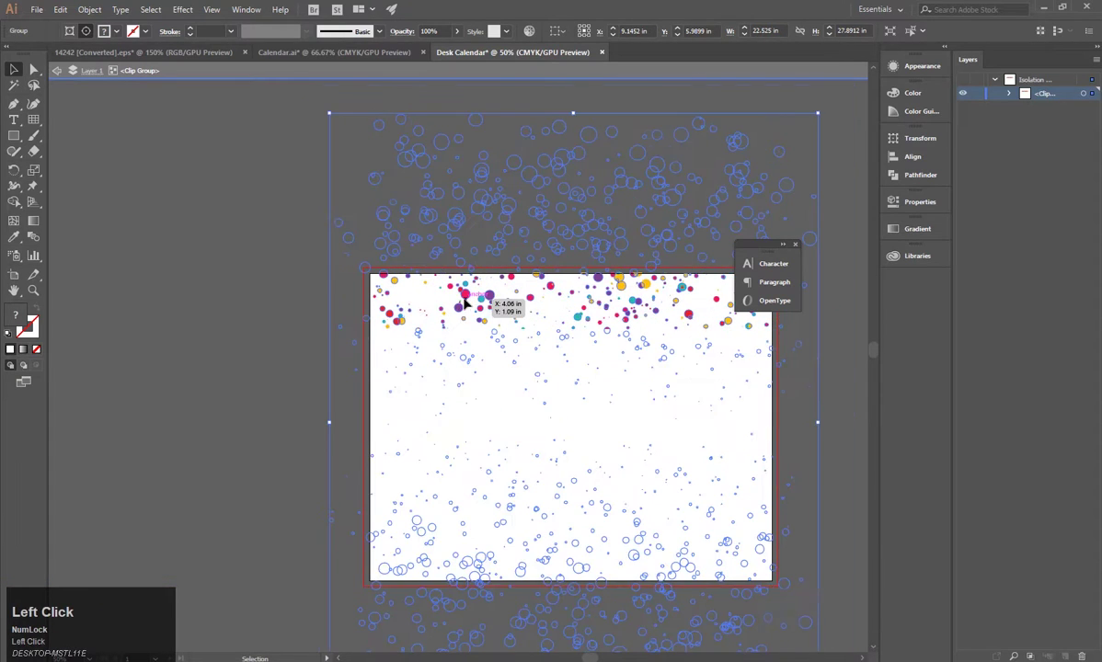
Enter a nested dot group, shift its dots within the header band, and leave isolation mode.
key("ctrl+shift+a")
left_click(571, 299)
double_click(570, 299)
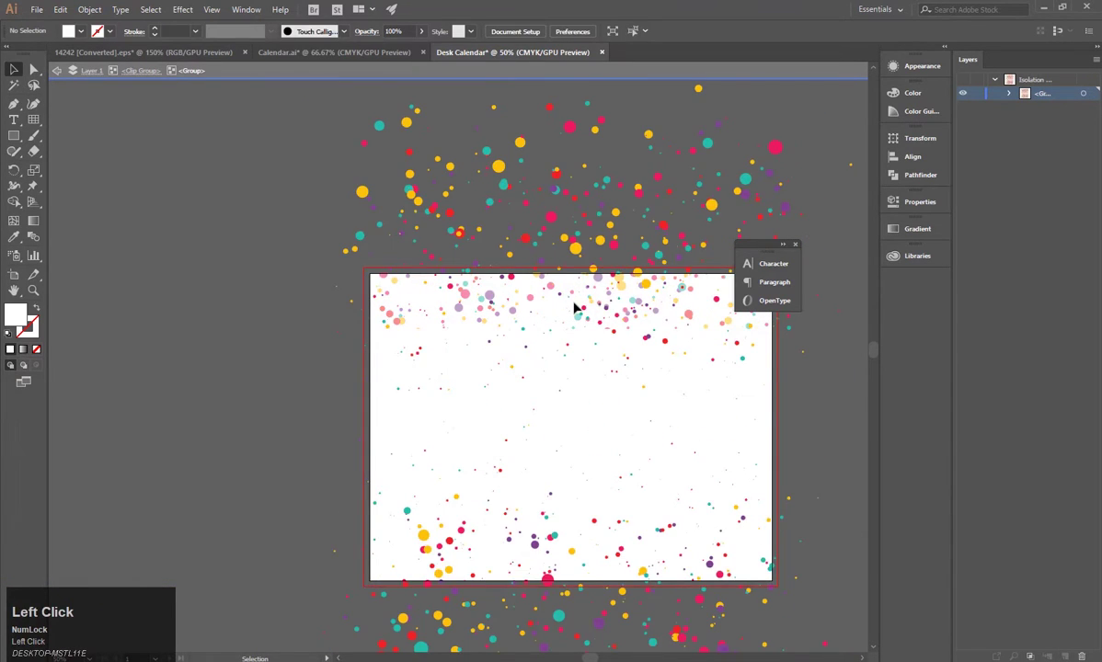
key("ctrl+a")
left_click_drag(614, 252, 278, 302)
double_click(278, 302)
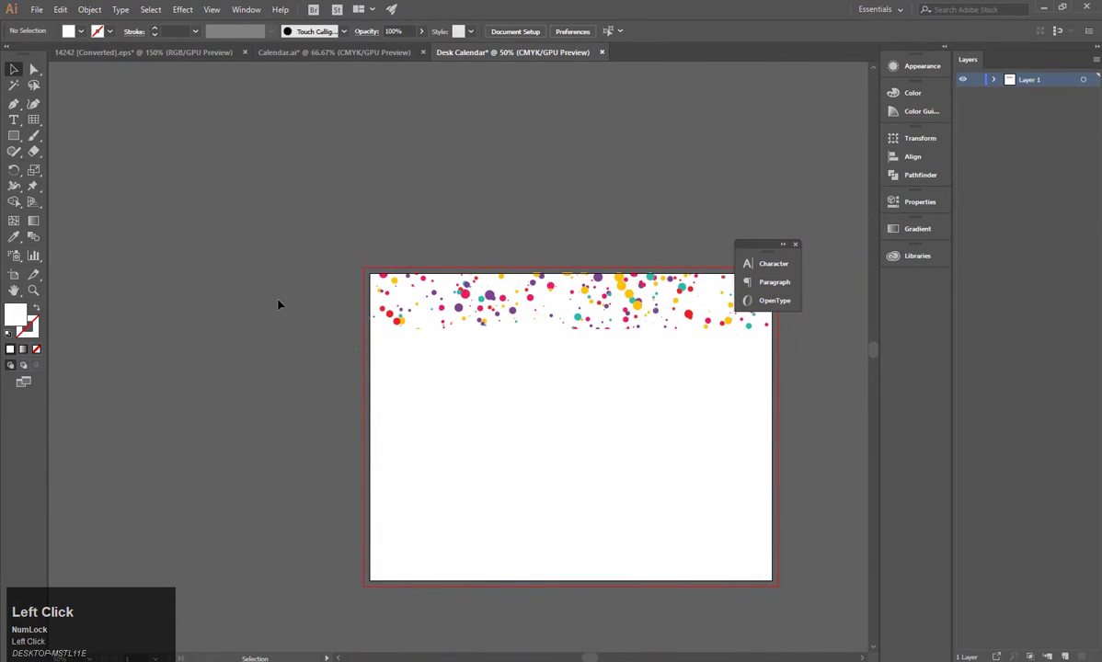
Copy the JANUARY and 2019 text from Calendar.ai into the Desk Calendar document, placing it over the header's right end.
scroll(278, 304, "down", 1)
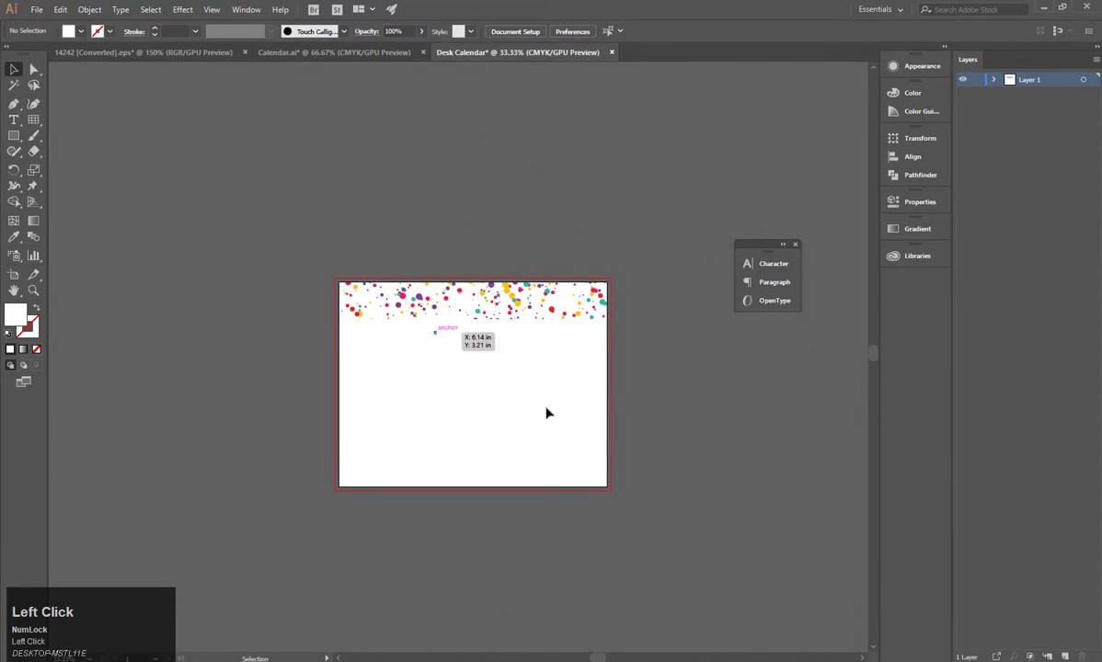
left_click(312, 52)
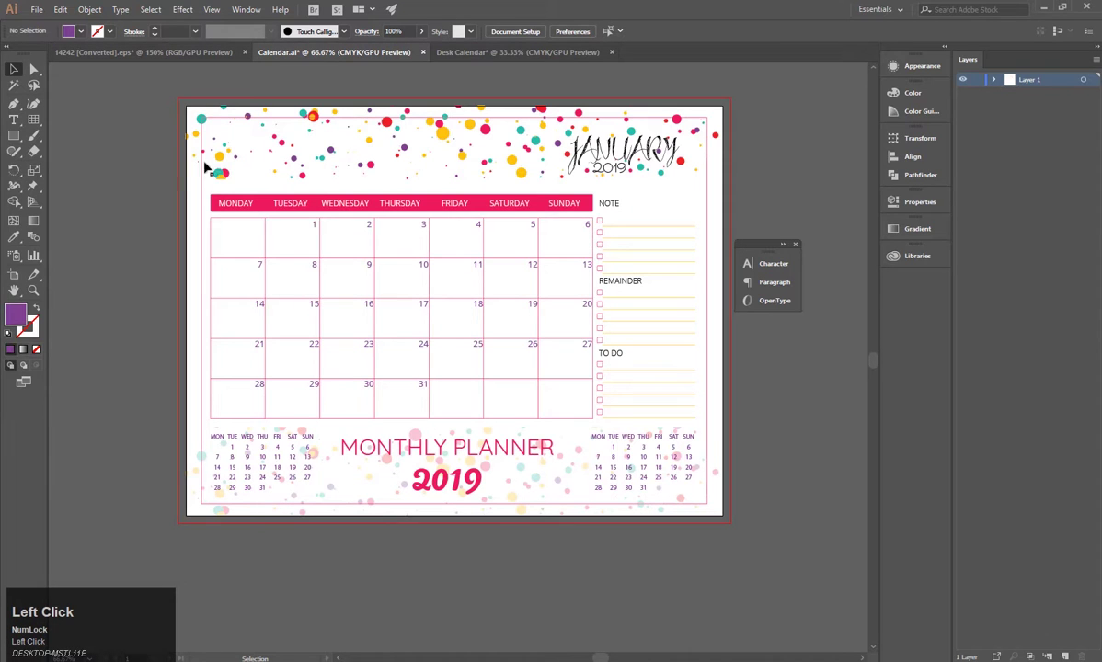
left_click(601, 159)
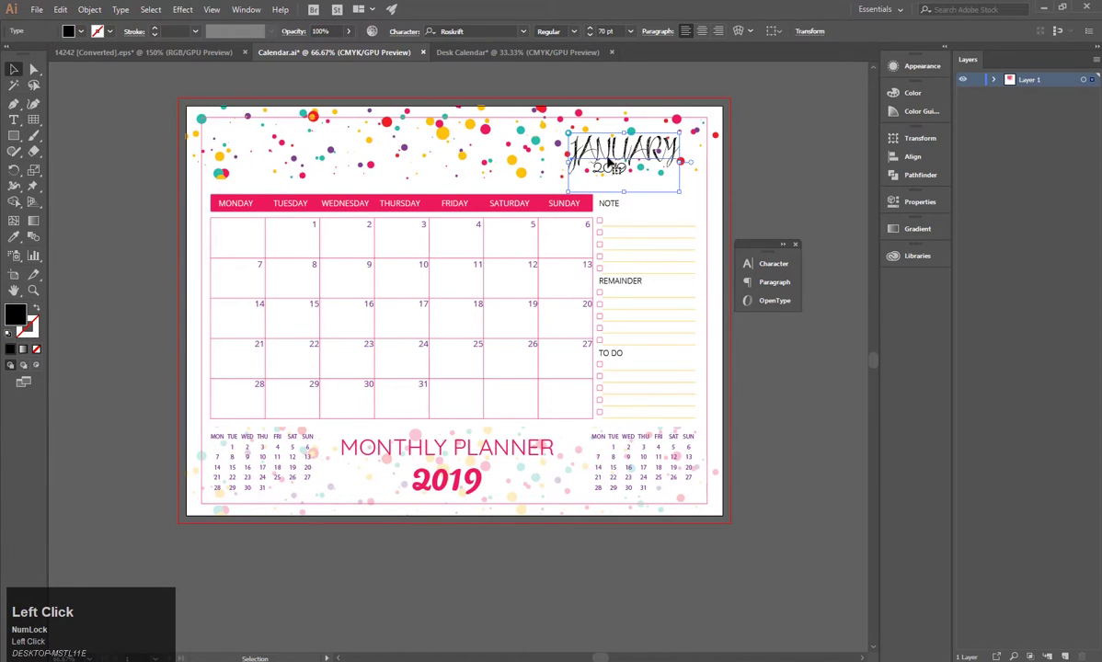
left_click(622, 166, "shift")
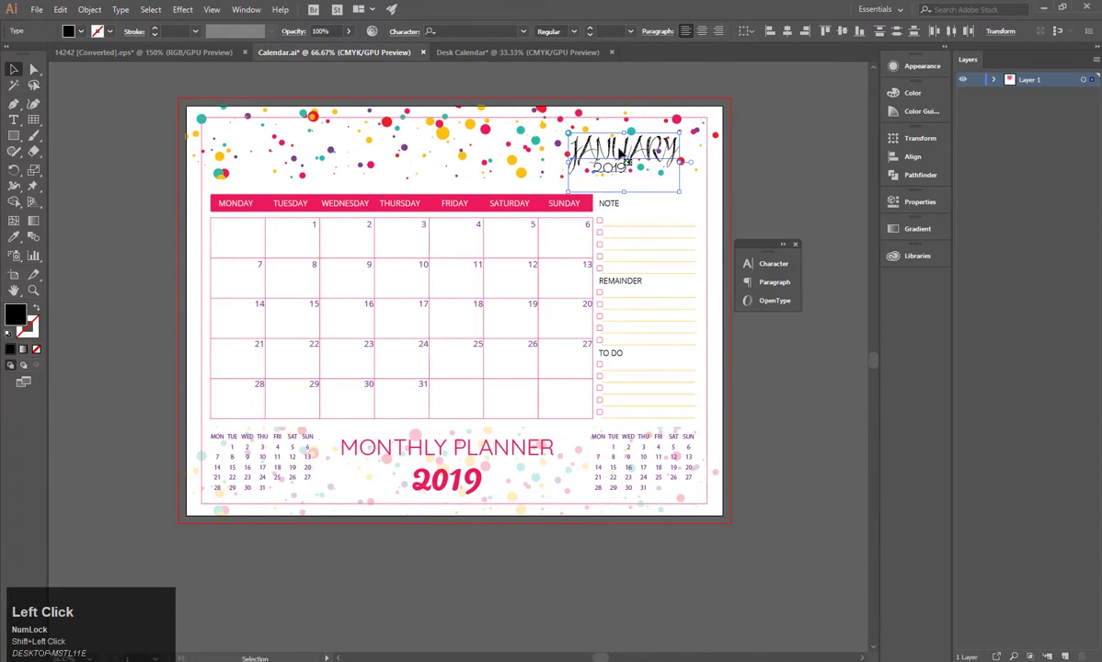
left_click_drag(622, 161, 524, 54)
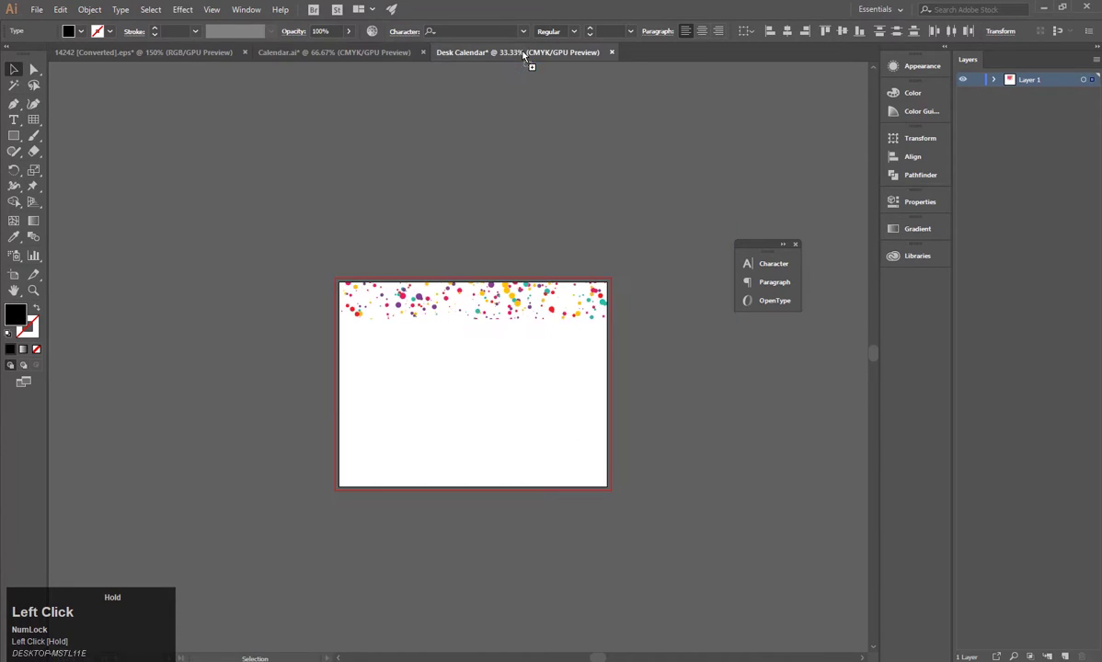
scroll(573, 310, "up", 6)
left_click_drag(573, 310, 536, 338)
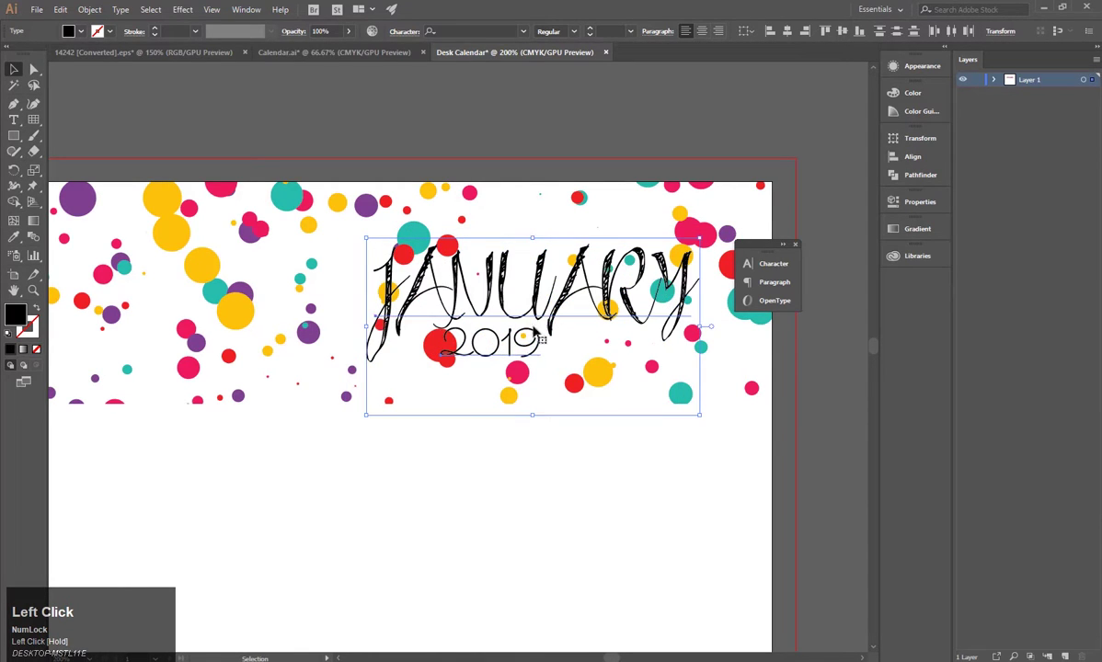
left_click(554, 465)
key("t")
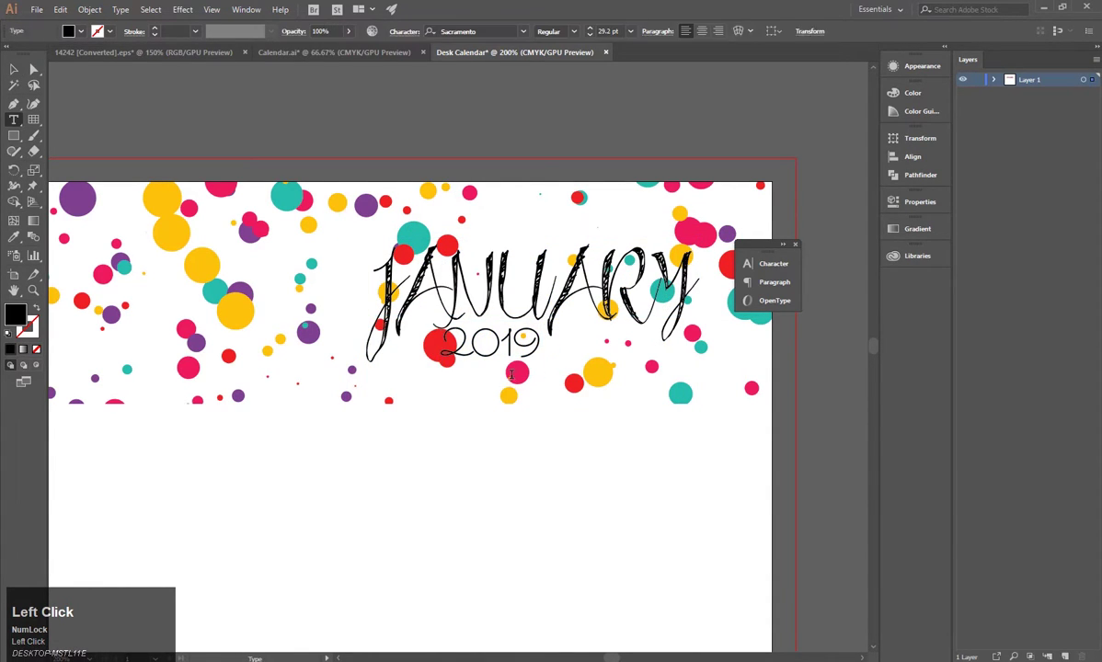
left_click(14, 69)
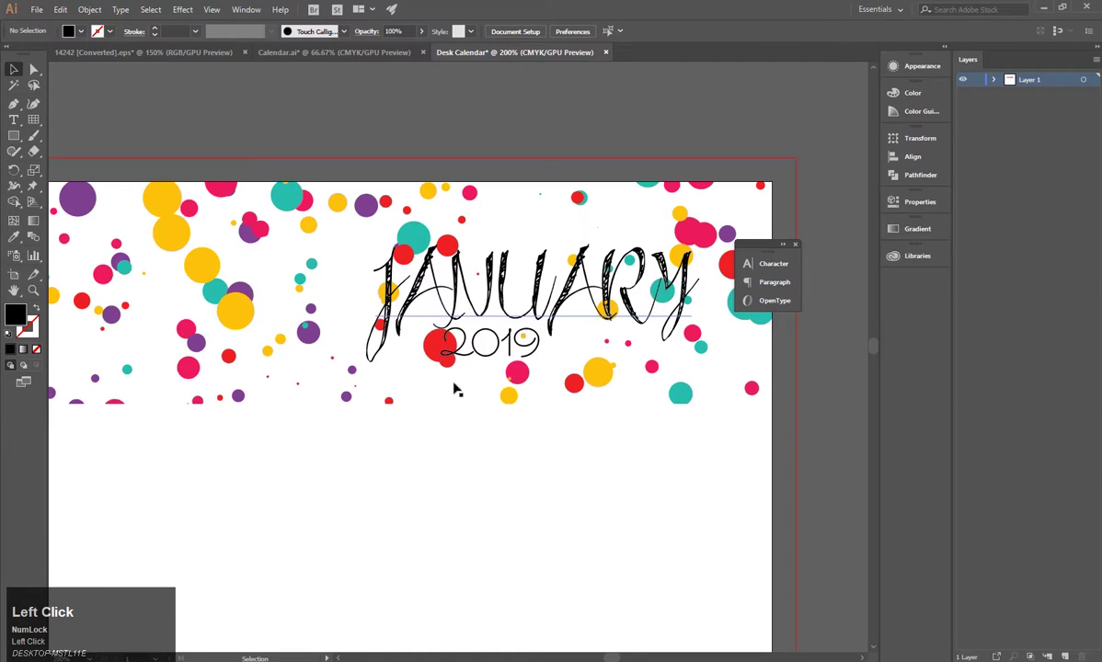
left_click(440, 354)
double_click(241, 316)
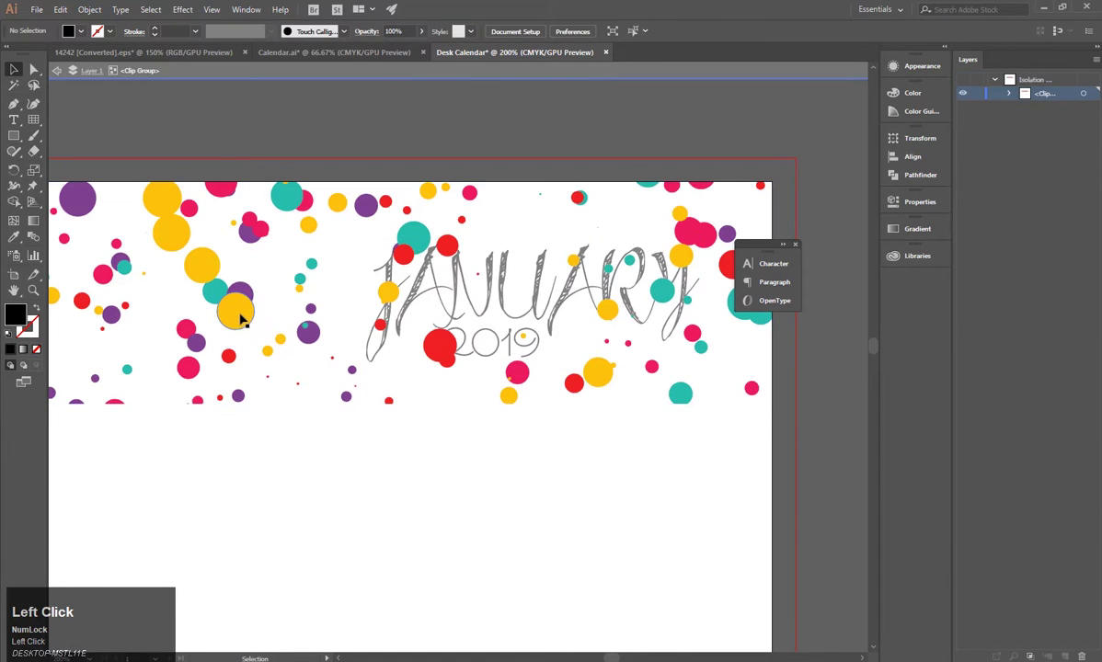
double_click(426, 349)
left_click(377, 343)
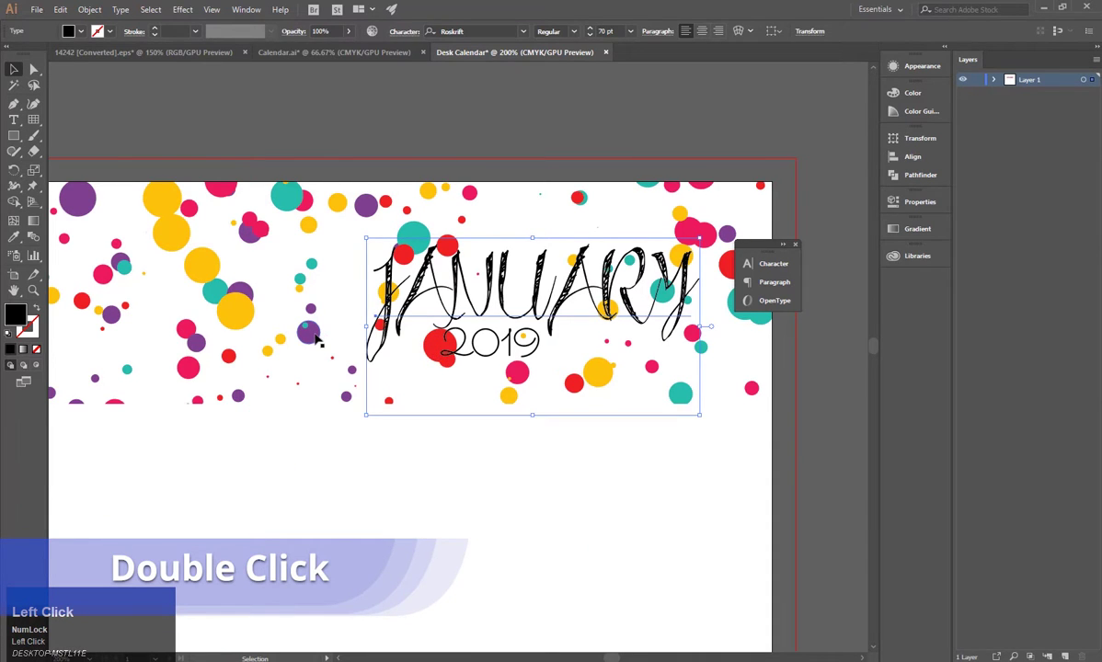
Enter the header's nested dot group and move the red and teal dots overlapping JANUARY and 2019 to clear spots around the lettering.
double_click(316, 341)
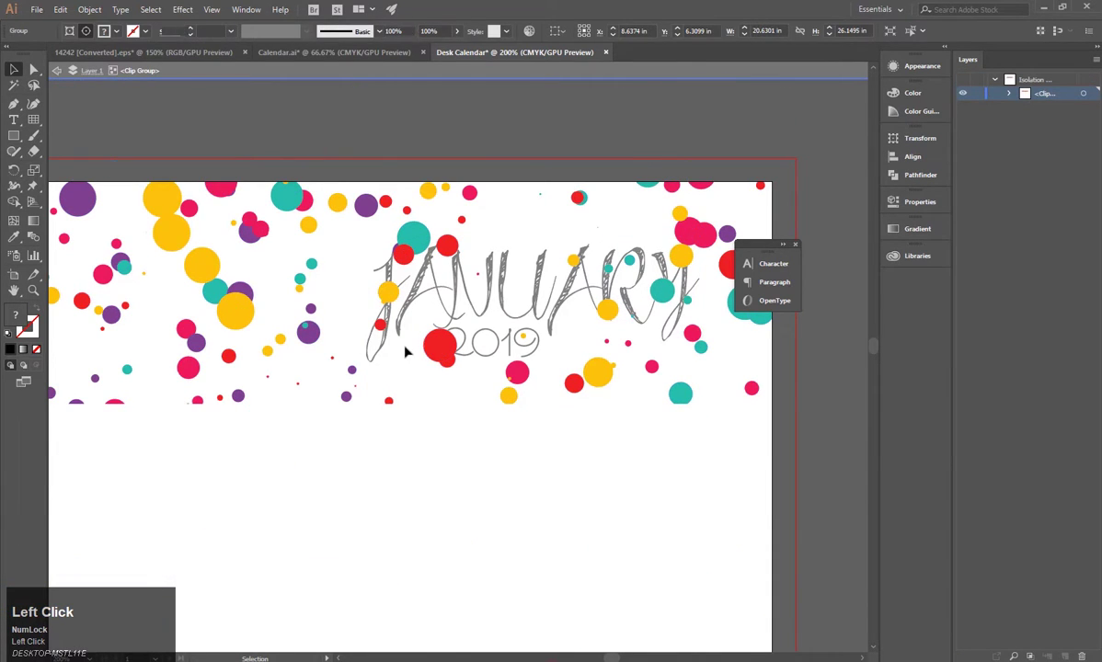
left_click_drag(432, 347, 401, 359)
left_click(450, 369)
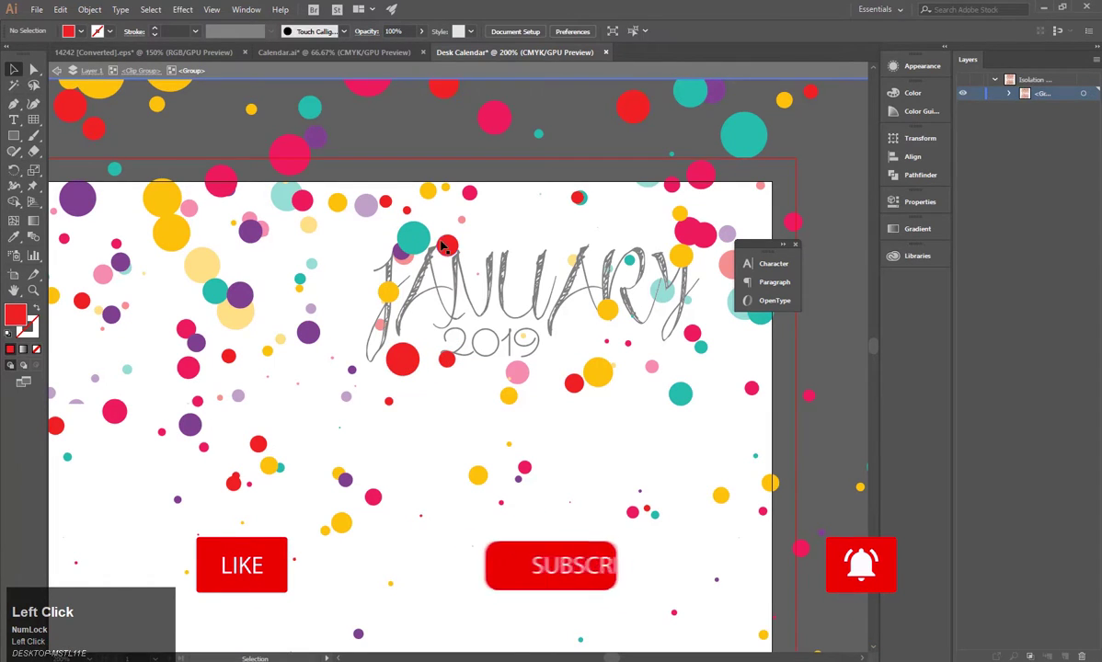
left_click_drag(417, 238, 452, 229)
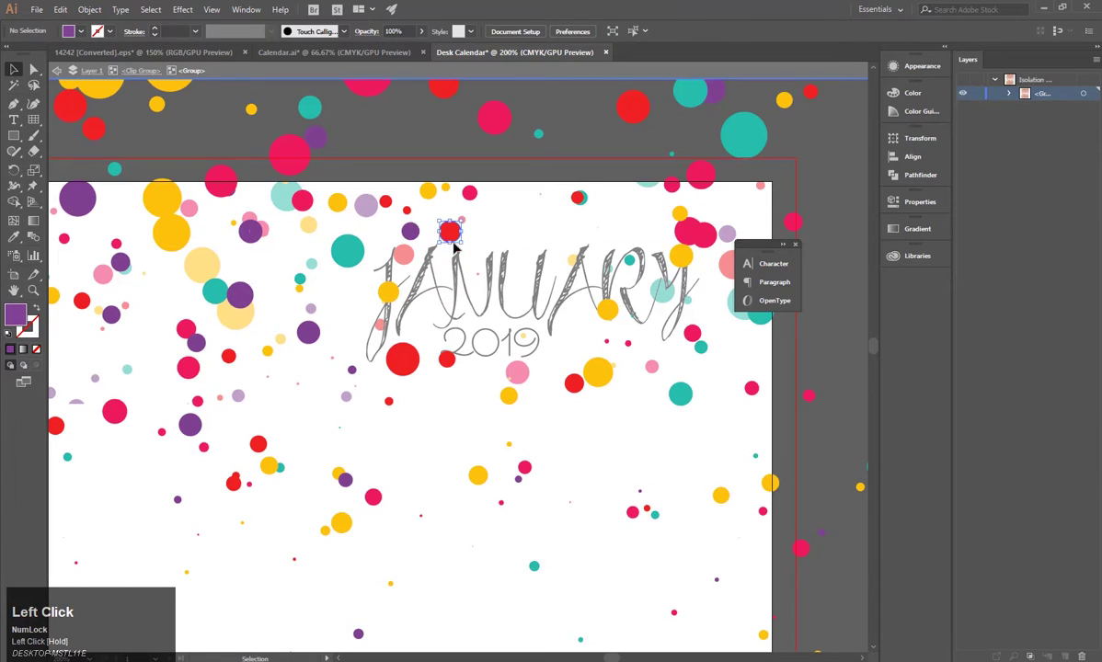
left_click_drag(403, 359, 521, 219)
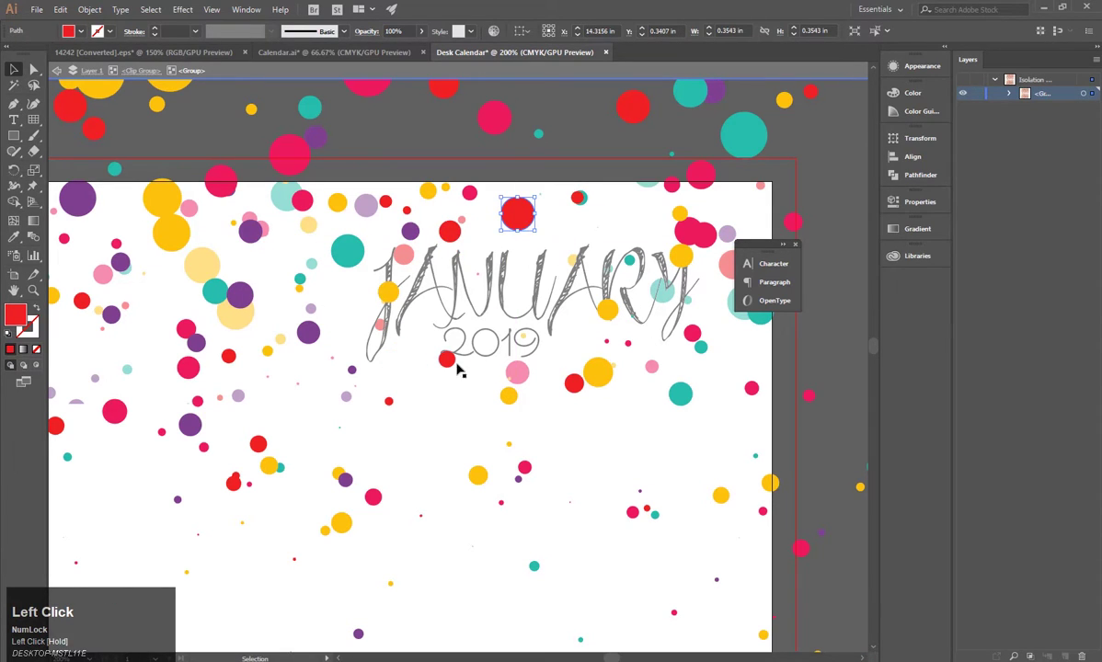
left_click_drag(447, 359, 407, 348)
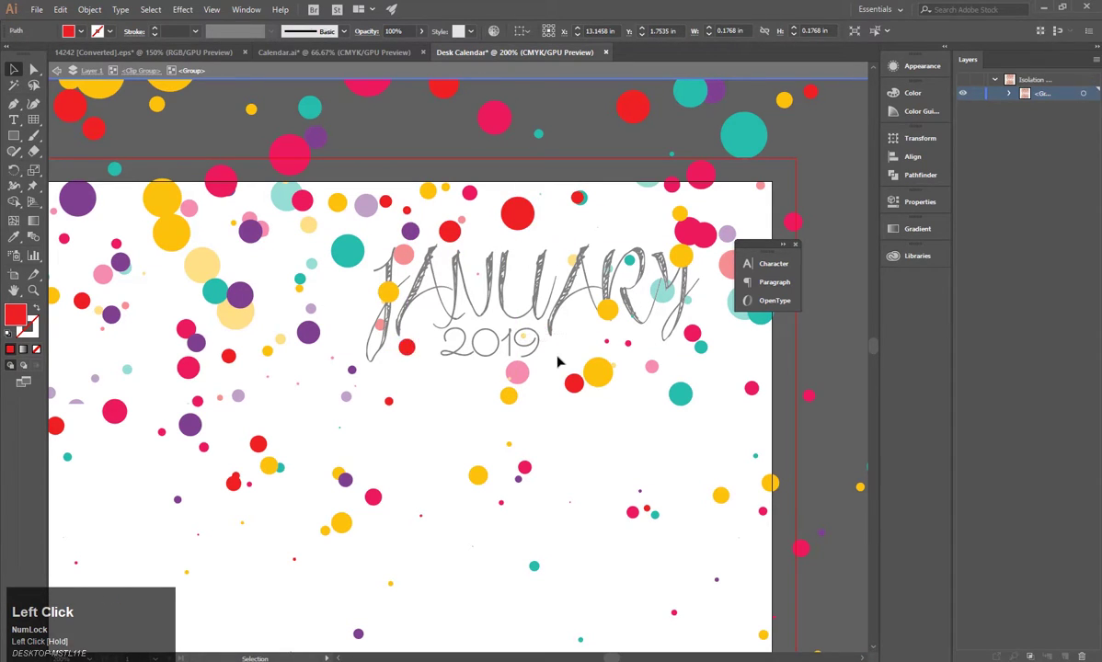
left_click(558, 362)
Reposition the small red, yellow and teal dots around JANUARY's second half, moving the lower red dot up beside 2019.
left_click_drag(526, 217, 565, 248)
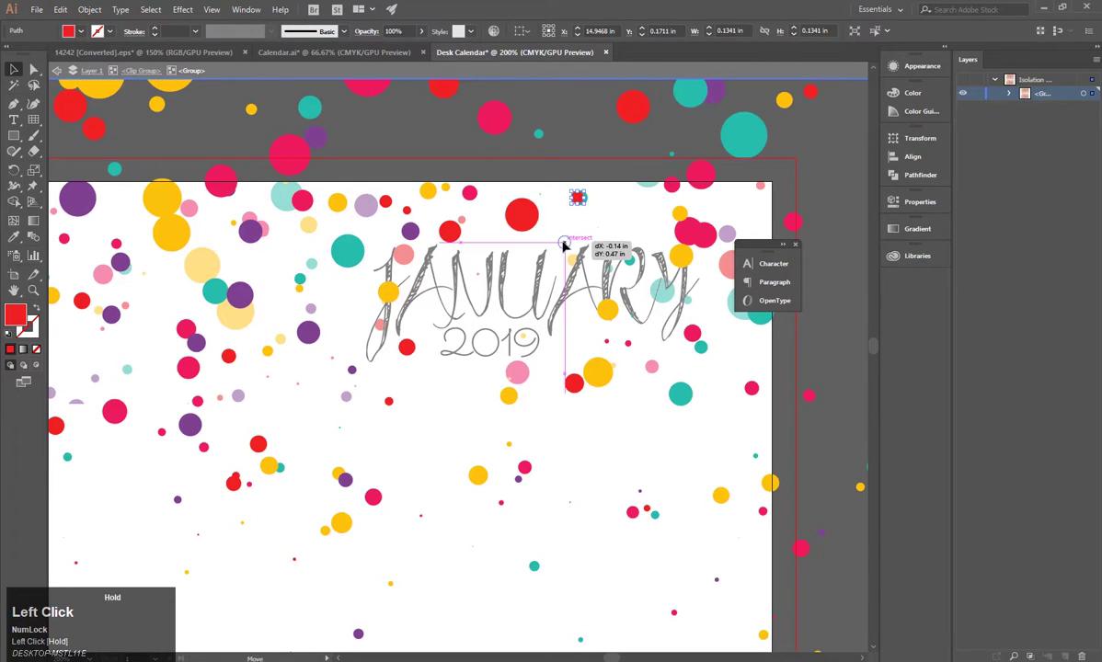
left_click(660, 236)
left_click_drag(676, 215, 598, 226)
left_click(612, 272)
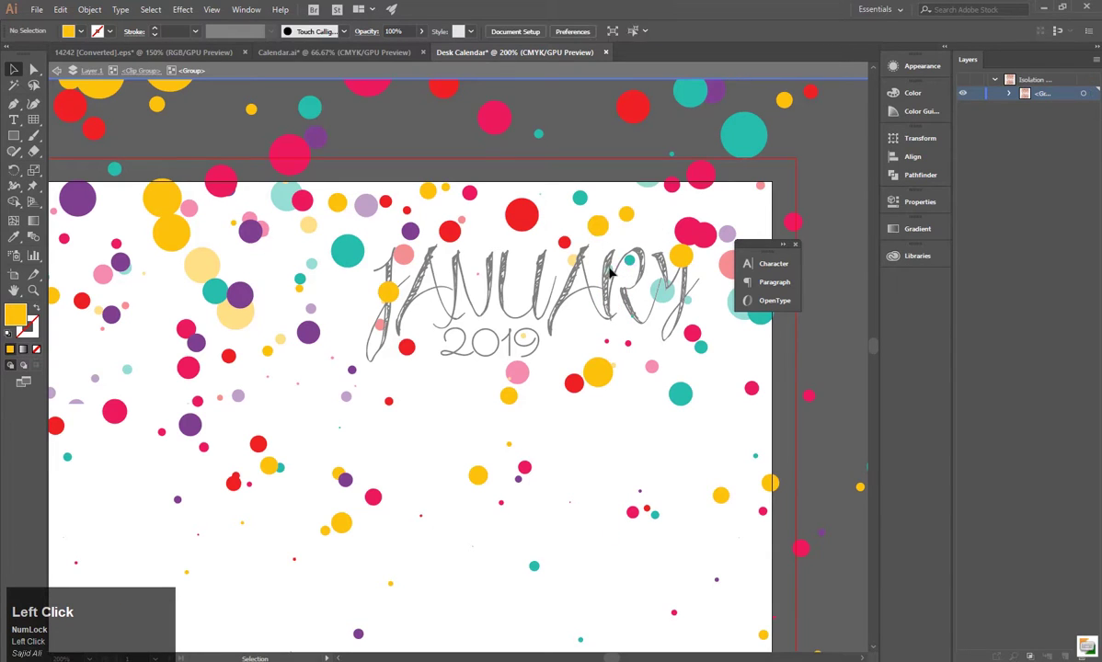
left_click_drag(633, 265, 627, 272)
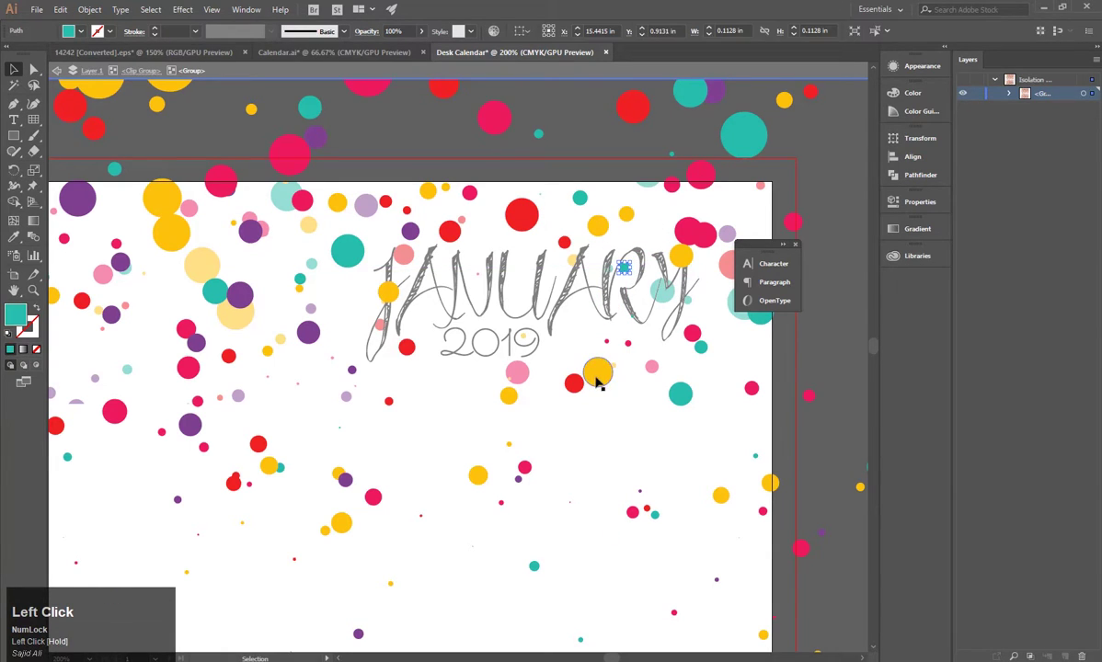
left_click(596, 381)
left_click_drag(572, 388, 572, 330)
left_click(512, 390)
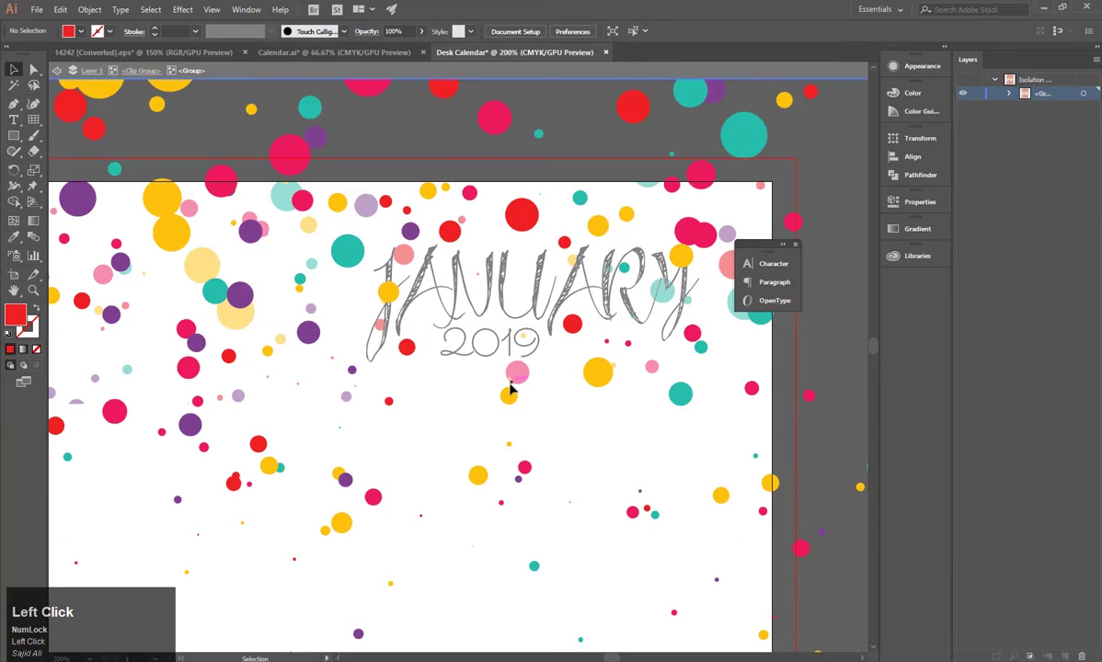
Move a pink dot below 2019, one yellow dot above the Y and another beside the J, and leave isolation mode.
left_click_drag(682, 238, 433, 386)
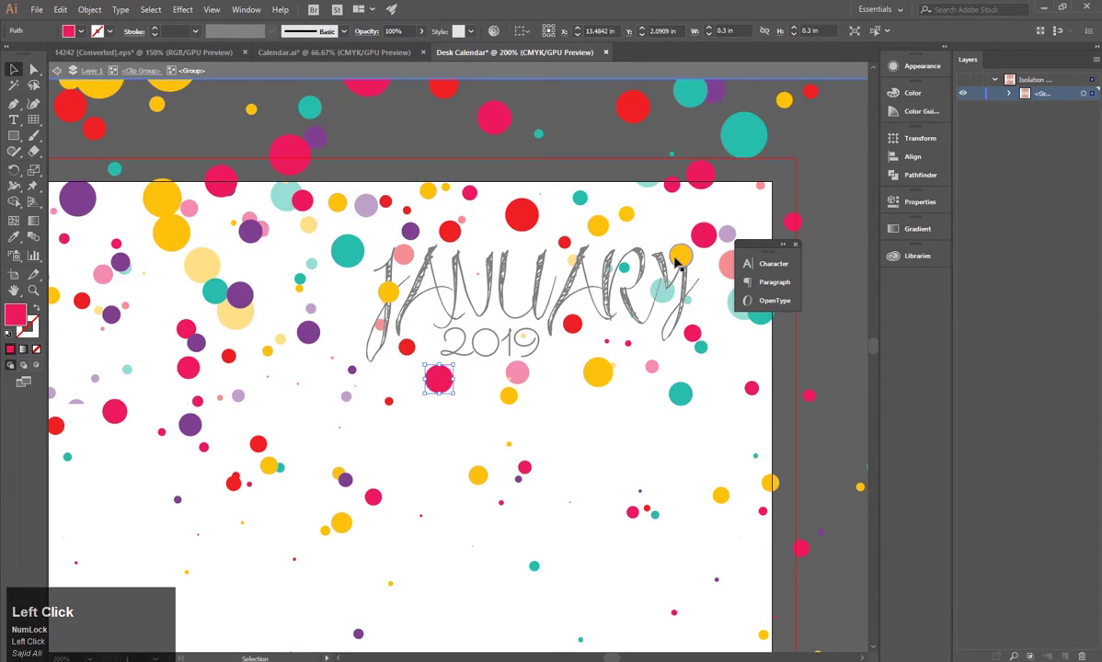
left_click_drag(677, 262, 653, 233)
scroll(651, 235, "down", 1)
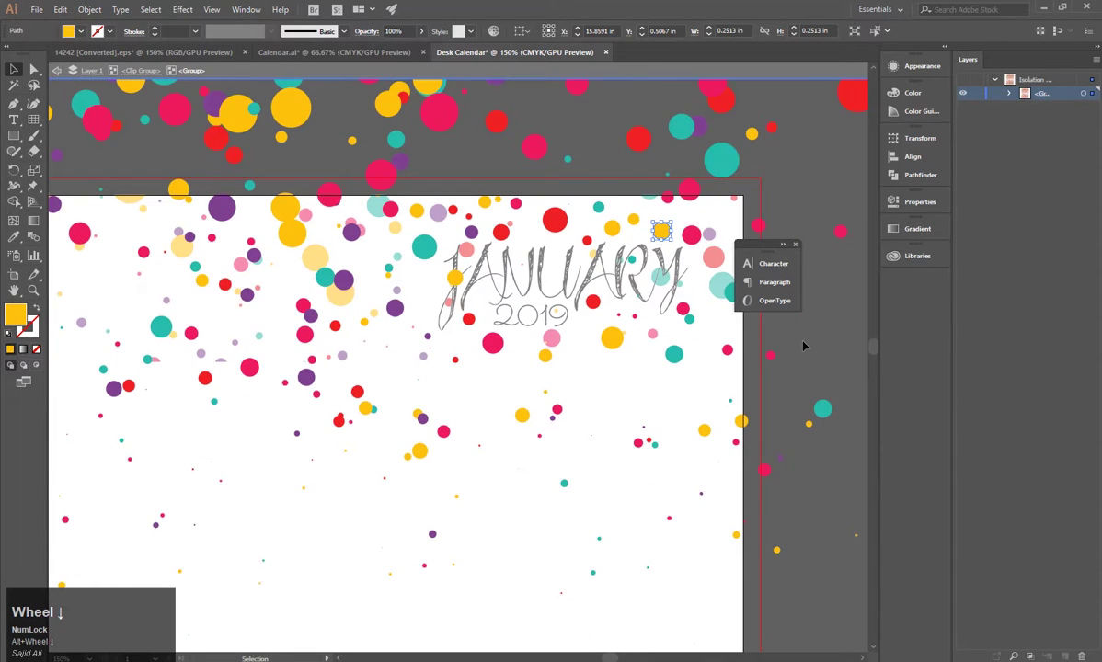
left_click_drag(458, 284, 435, 291)
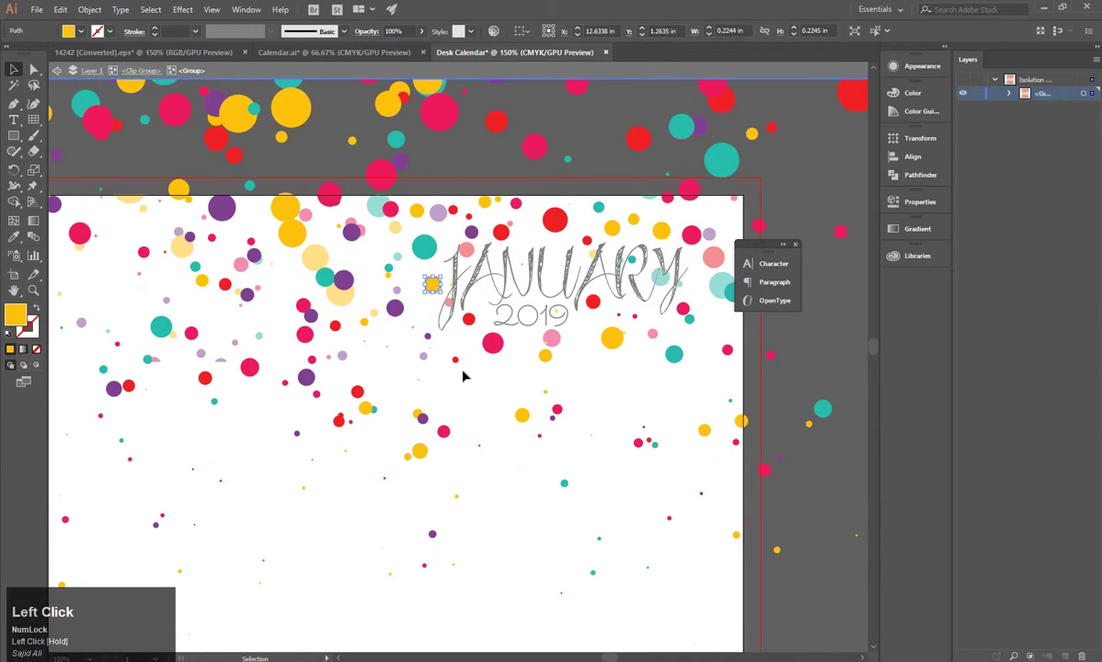
left_click(449, 313)
scroll(449, 306, "down", 3)
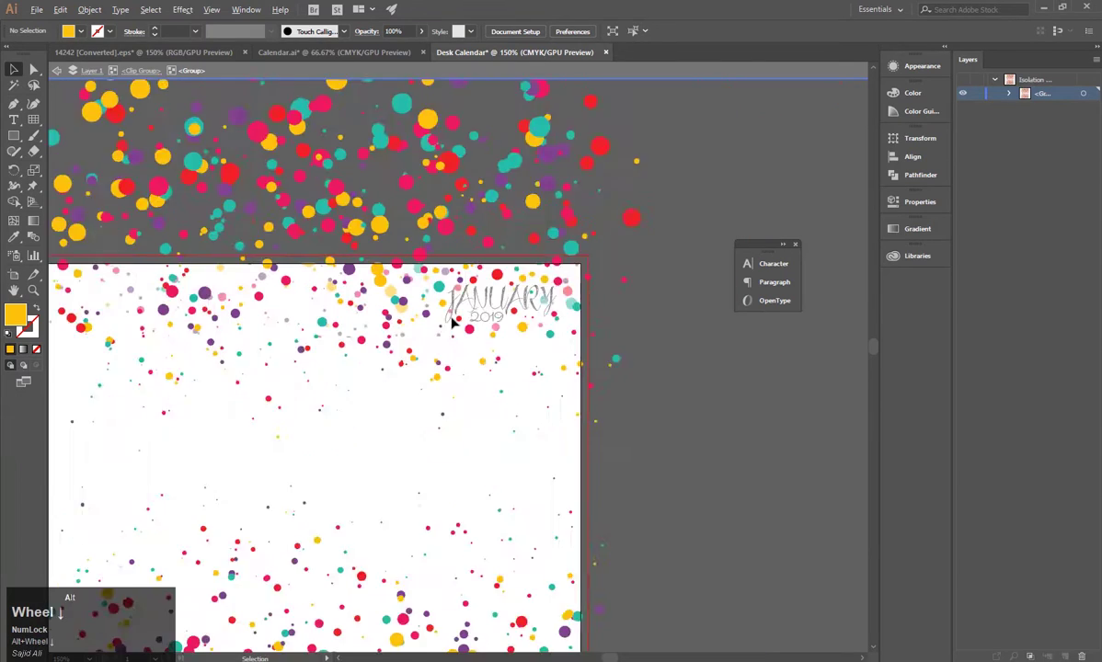
double_click(571, 306)
Enter the header's other nested dot group, shift its teal, red, yellow and pink dots away from the JANUARY 2019 lettering, and leave isolation mode.
scroll(458, 309, "up", 1)
scroll(457, 309, "up", 3)
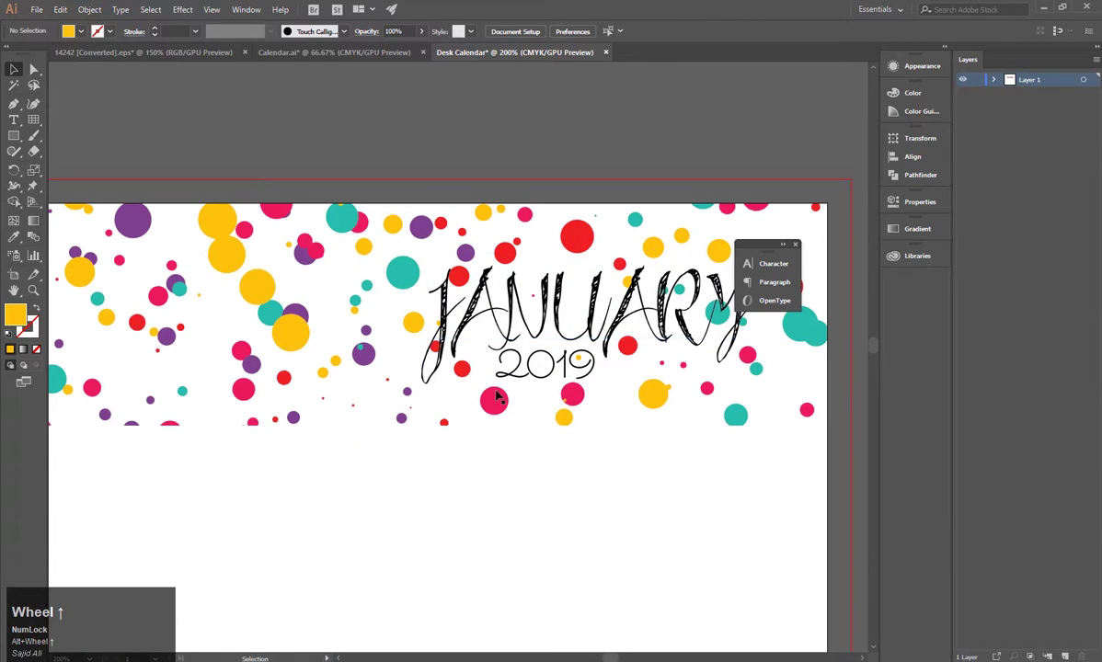
scroll(442, 351, "down", 1)
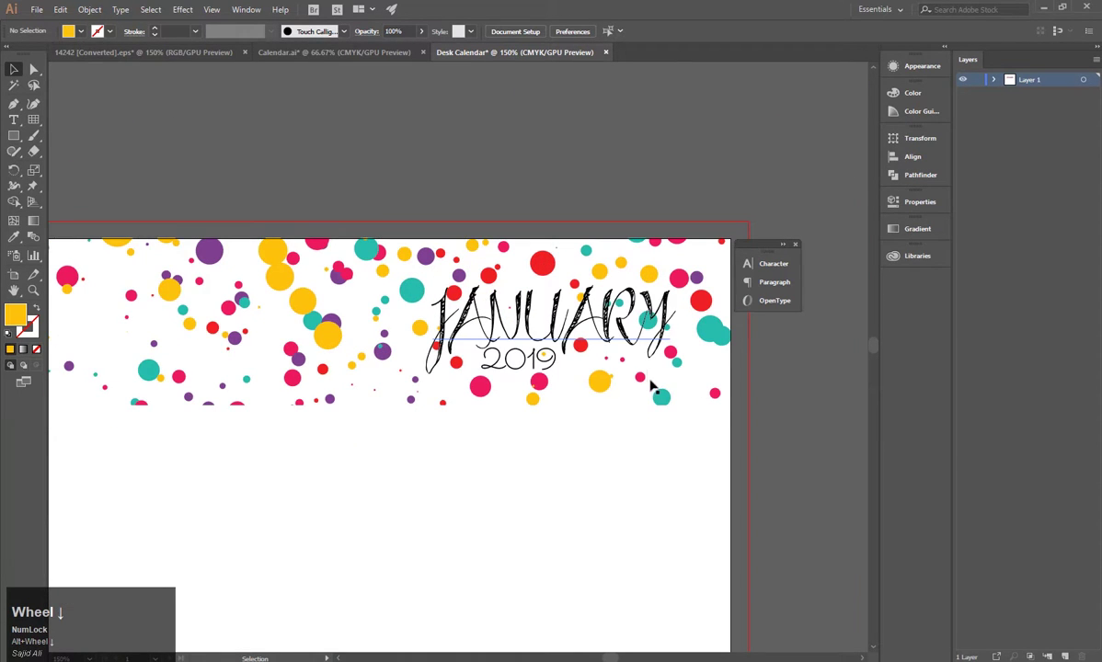
double_click(712, 325)
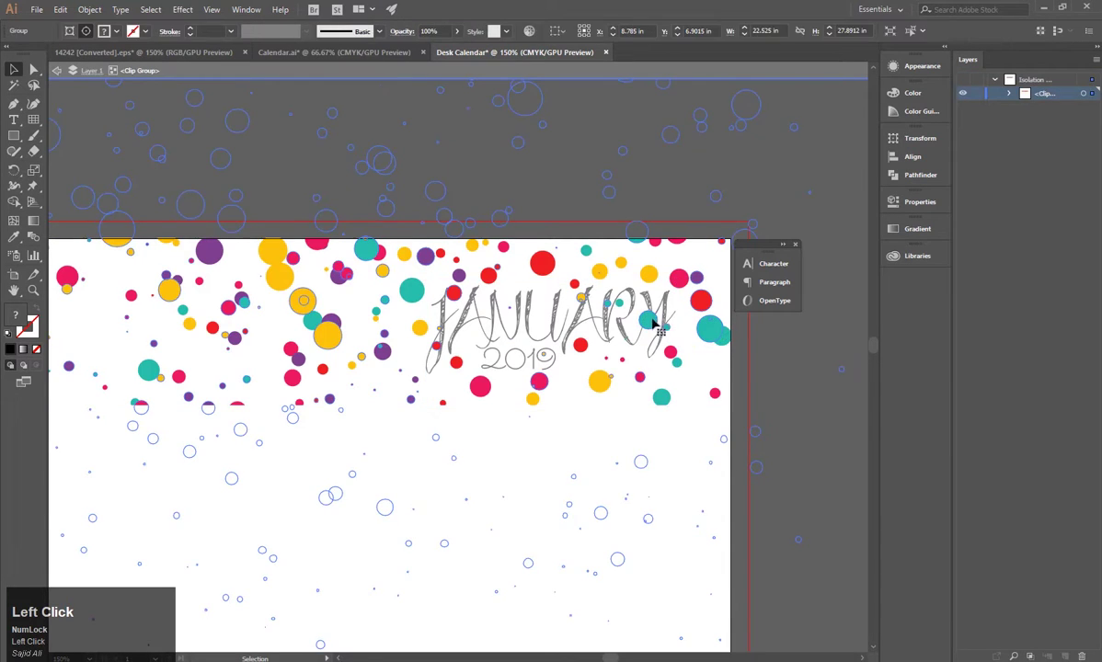
left_click(607, 304)
left_click_drag(607, 304, 618, 277)
scroll(445, 314, "up", 4)
left_click_drag(419, 371, 457, 359)
left_click_drag(413, 446, 319, 446)
scroll(325, 443, "down", 3)
left_click_drag(547, 378, 526, 381)
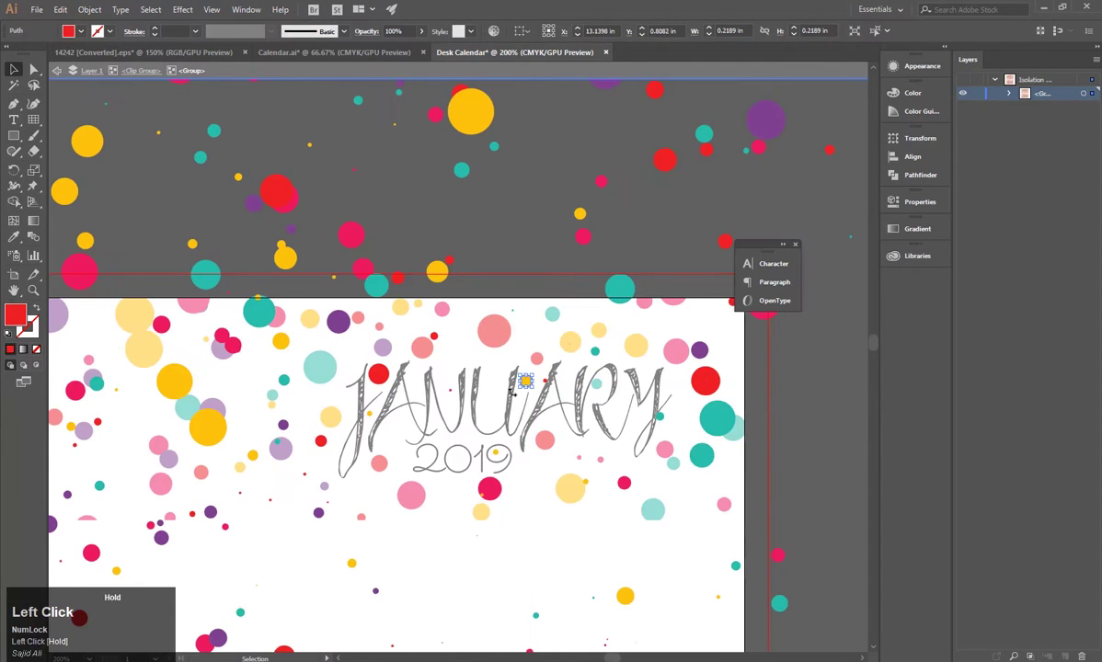
left_click(490, 489)
left_click_drag(597, 332, 489, 396)
key("Escape")
Draw a rectangular grid with 4 horizontal and 6 vertical dividers, about 12.4 by 7.9 in, below the header's left part.
scroll(745, 431, "down", 3)
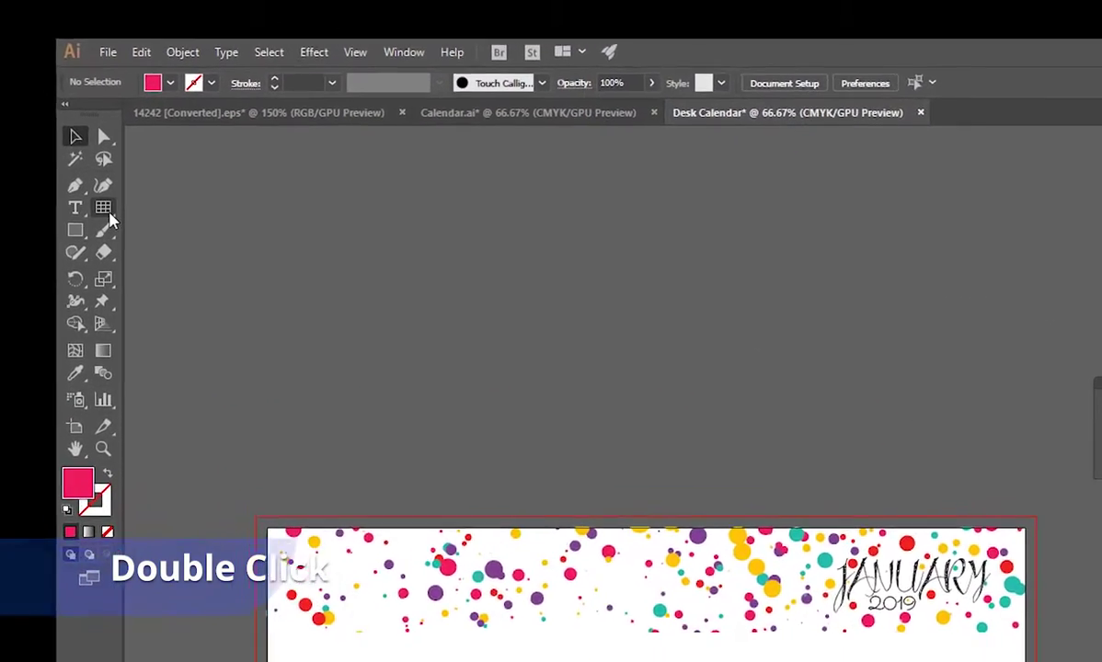
scroll(126, 153, "down", 2)
double_click(38, 147)
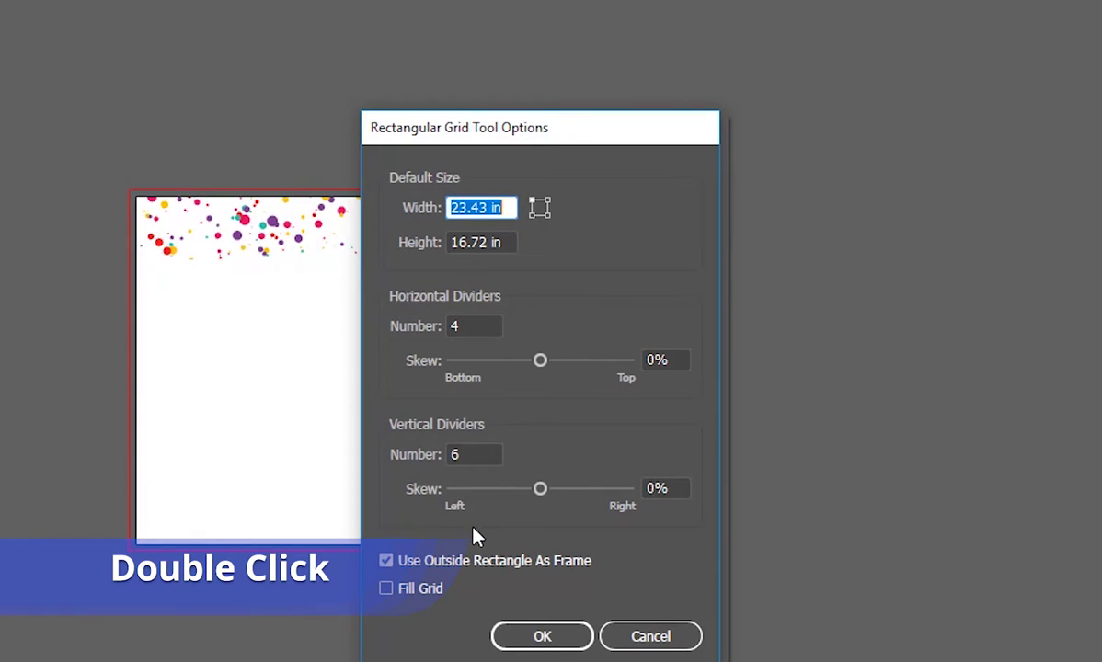
left_click(565, 638)
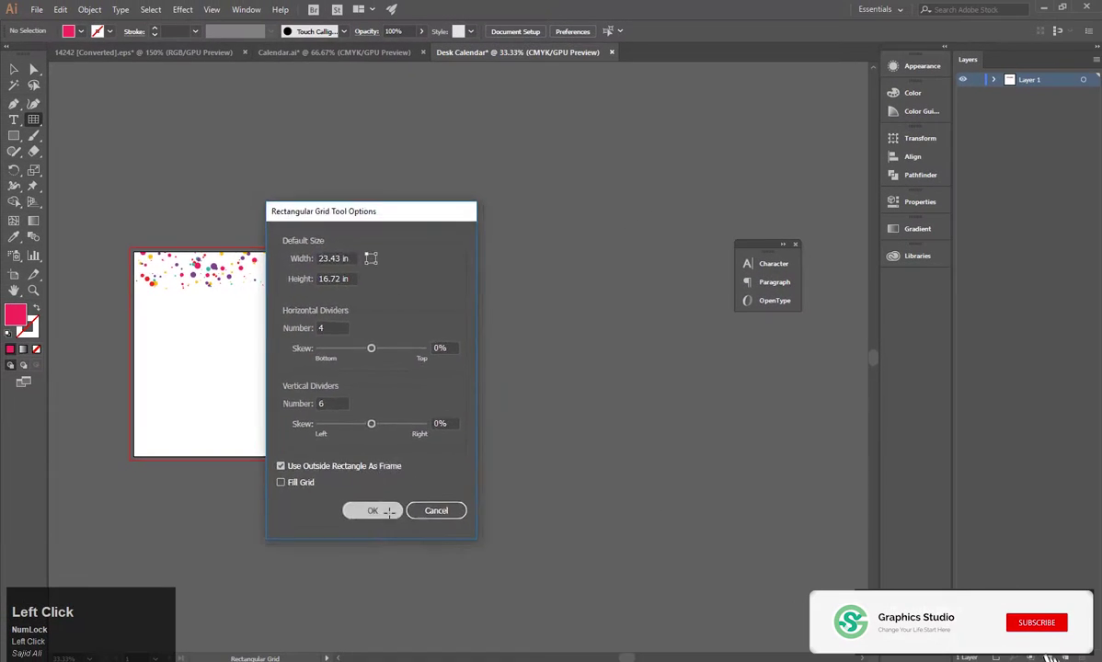
scroll(155, 297, "up", 2)
key("space")
left_click_drag(194, 331, 310, 328)
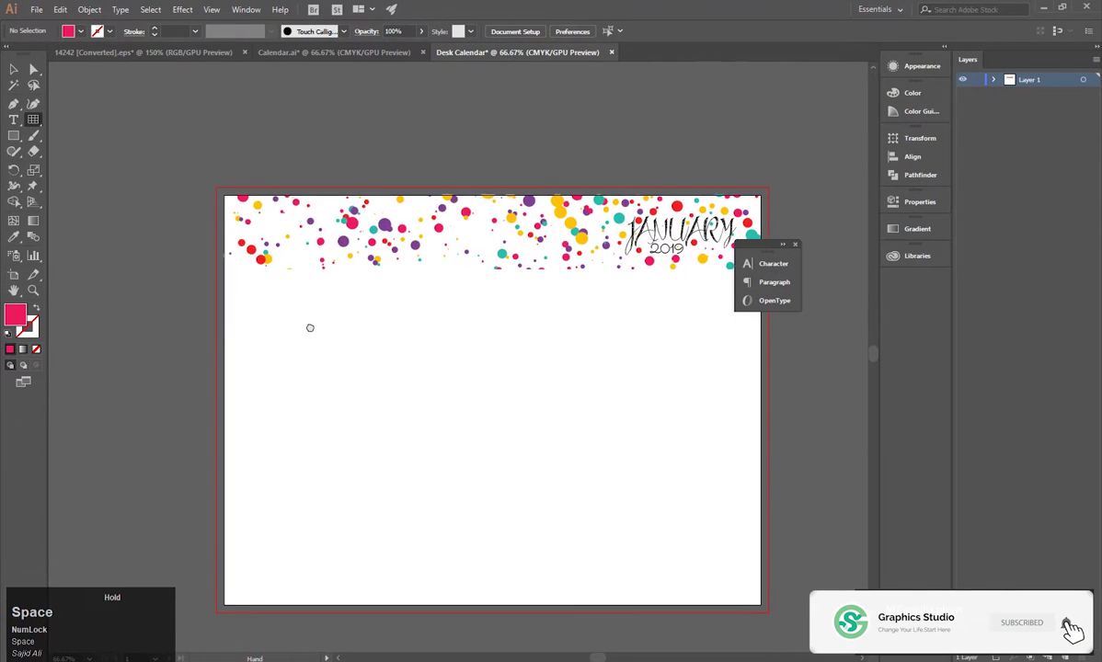
left_click_drag(246, 278, 635, 524)
key("space")
Draw a 17 by 13 in rectangle covering the whole artboard and try to give it a black stroke.
key("m")
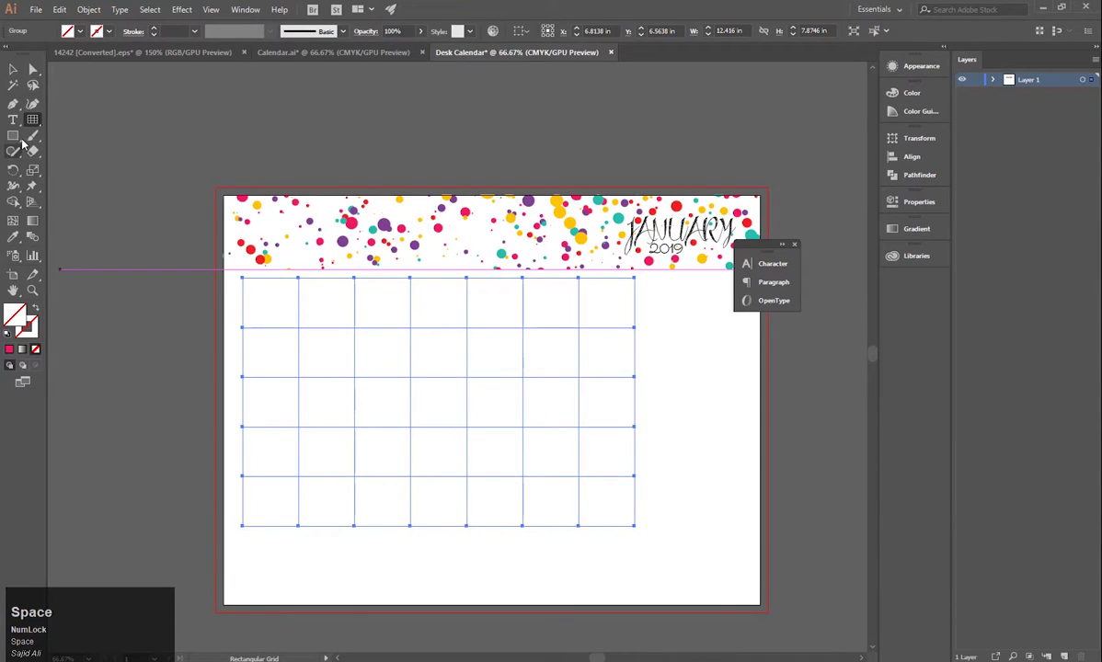
left_click_drag(224, 196, 760, 605)
double_click(29, 335)
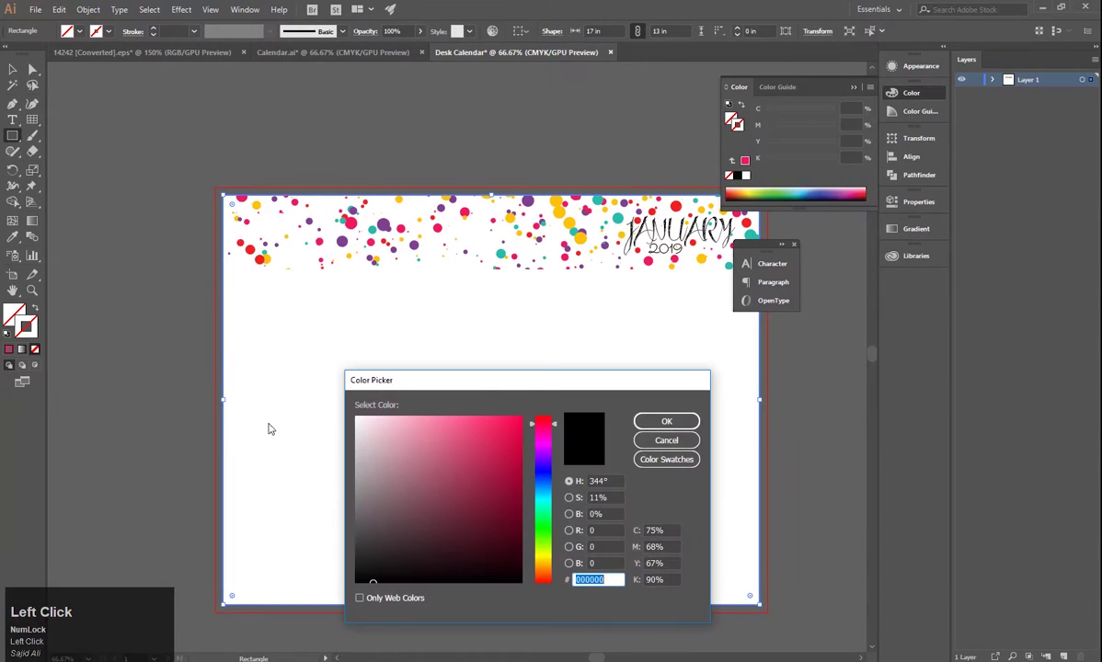
left_click_drag(381, 561, 374, 600)
left_click(664, 422)
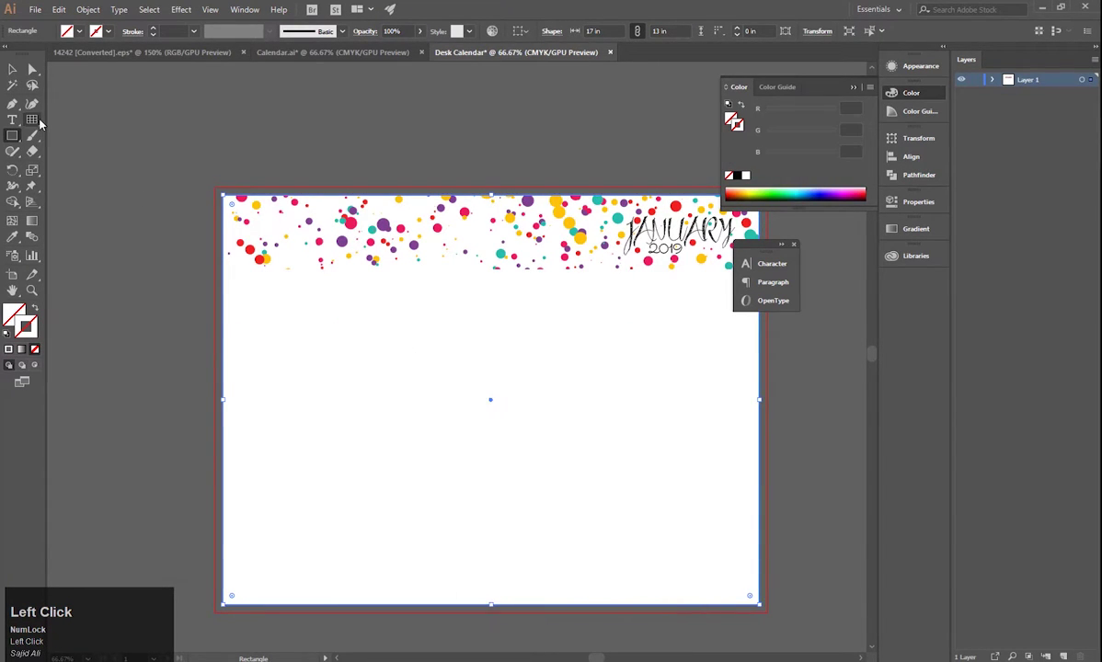
Shrink the artboard-sized rectangle about its centre to about 16.29 by 12.46 in, leaving an even margin.
left_click(12, 69)
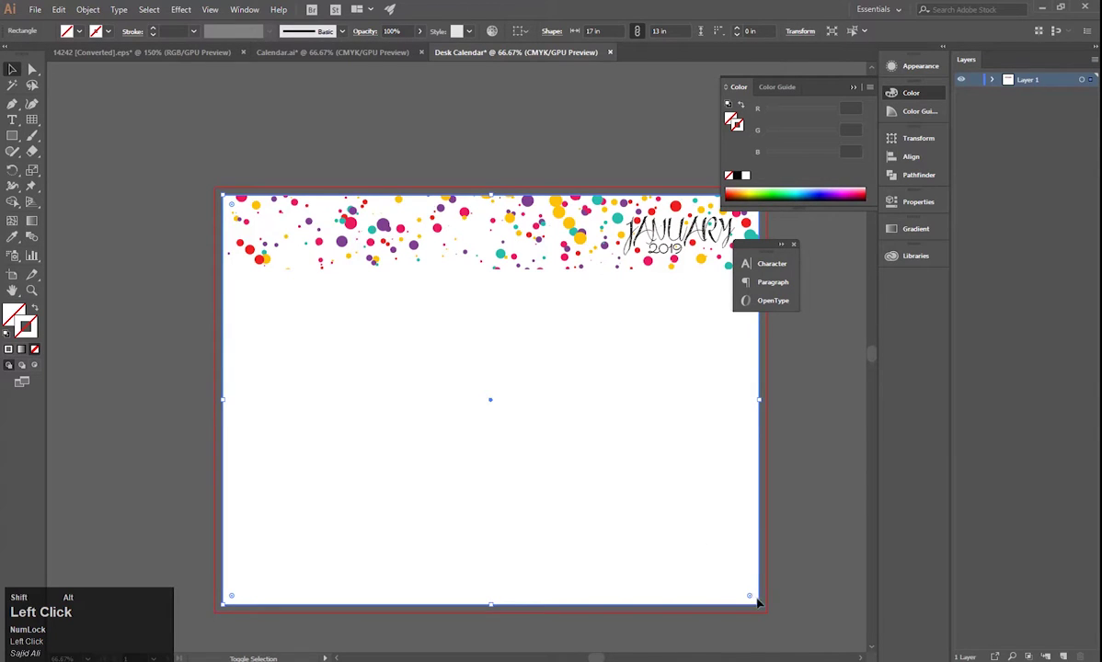
left_click_drag(755, 599, 756, 598)
left_click(180, 401)
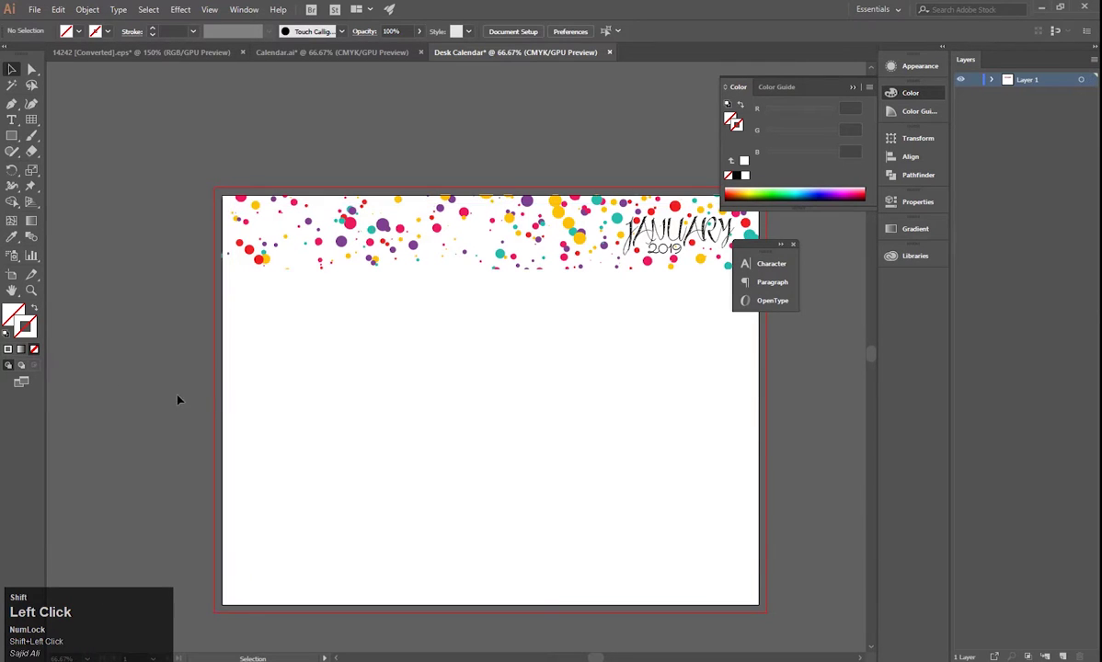
Reselect the inset margin rectangle and try to set its stroke colour to black (000000).
left_click(235, 405)
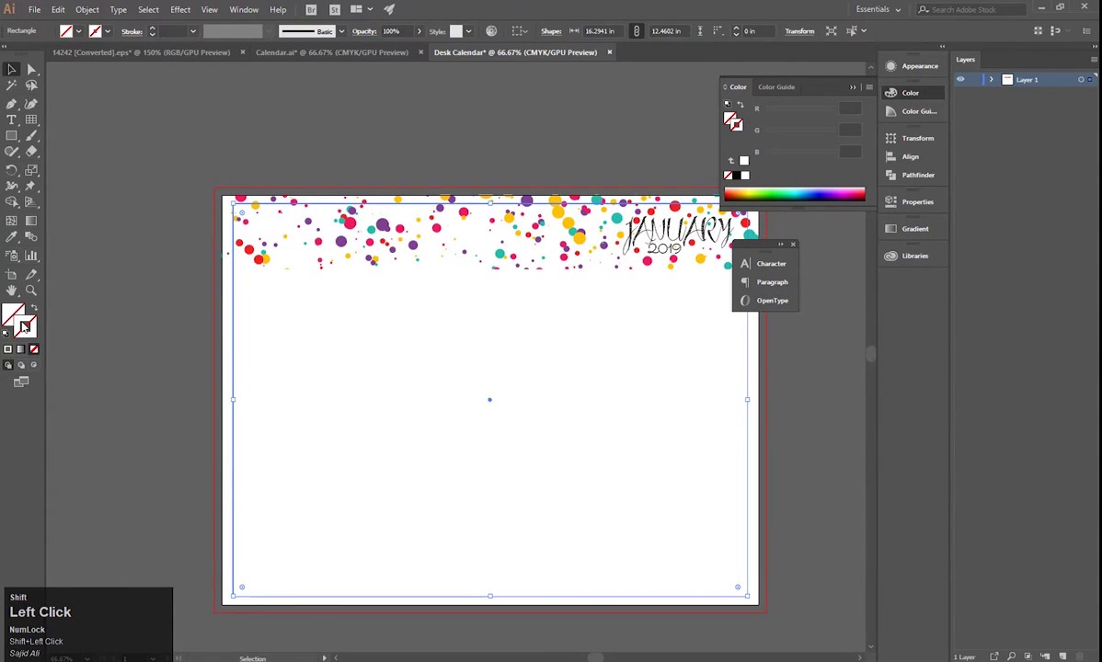
double_click(25, 324)
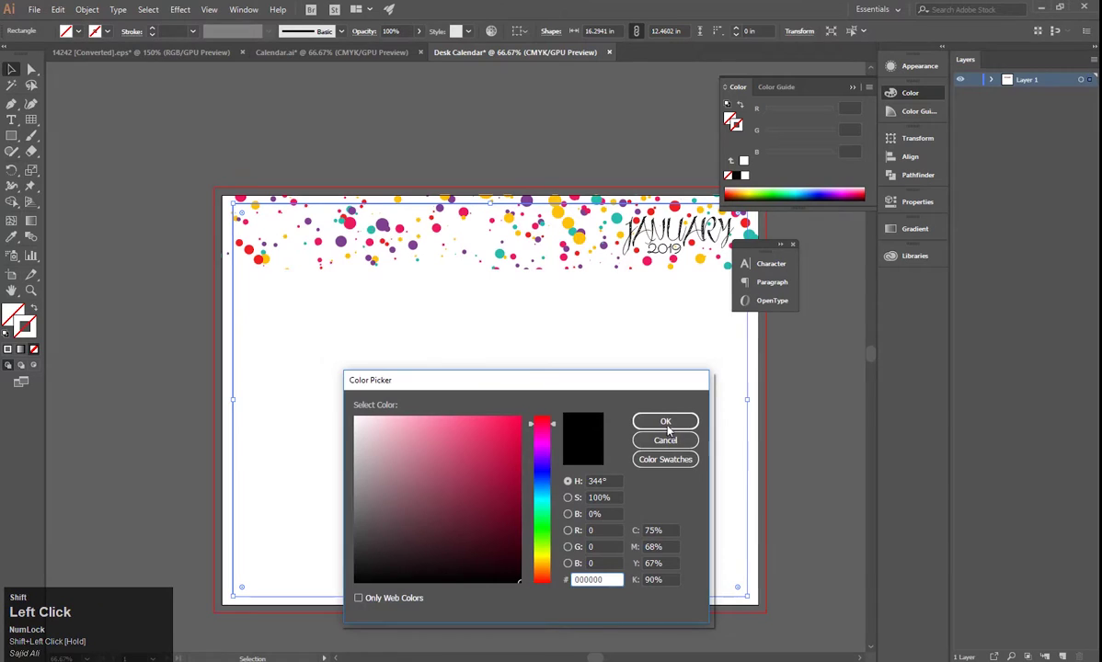
left_click(667, 427)
left_click(201, 119)
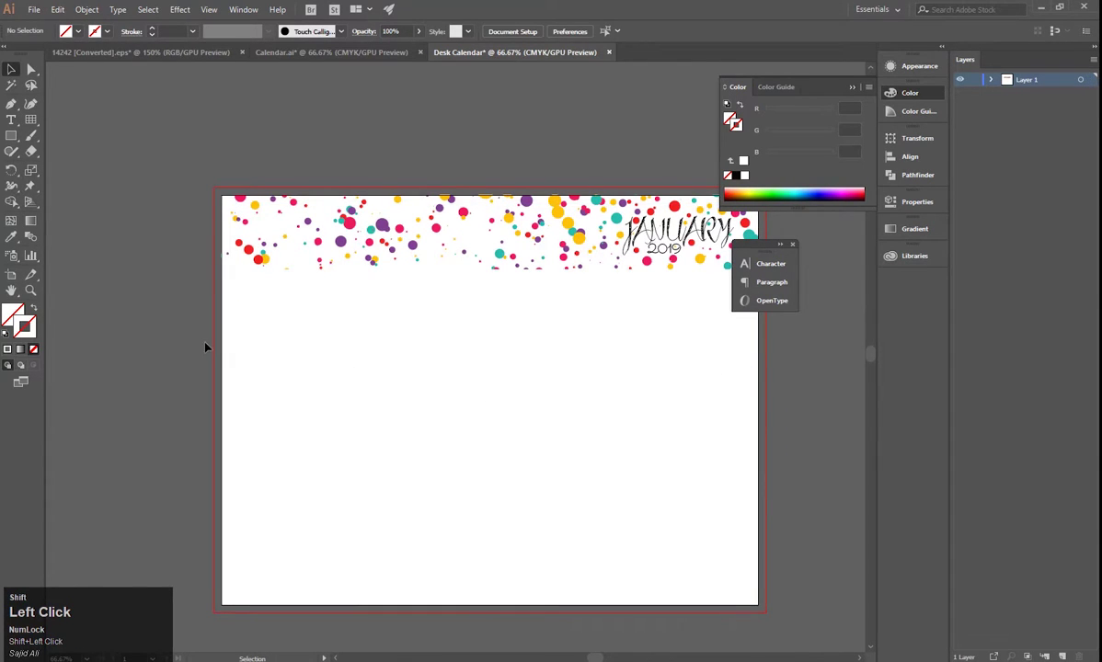
Reselect the inset margin rectangle and give it a black stroke.
left_click_drag(205, 348, 272, 375)
left_click(129, 444)
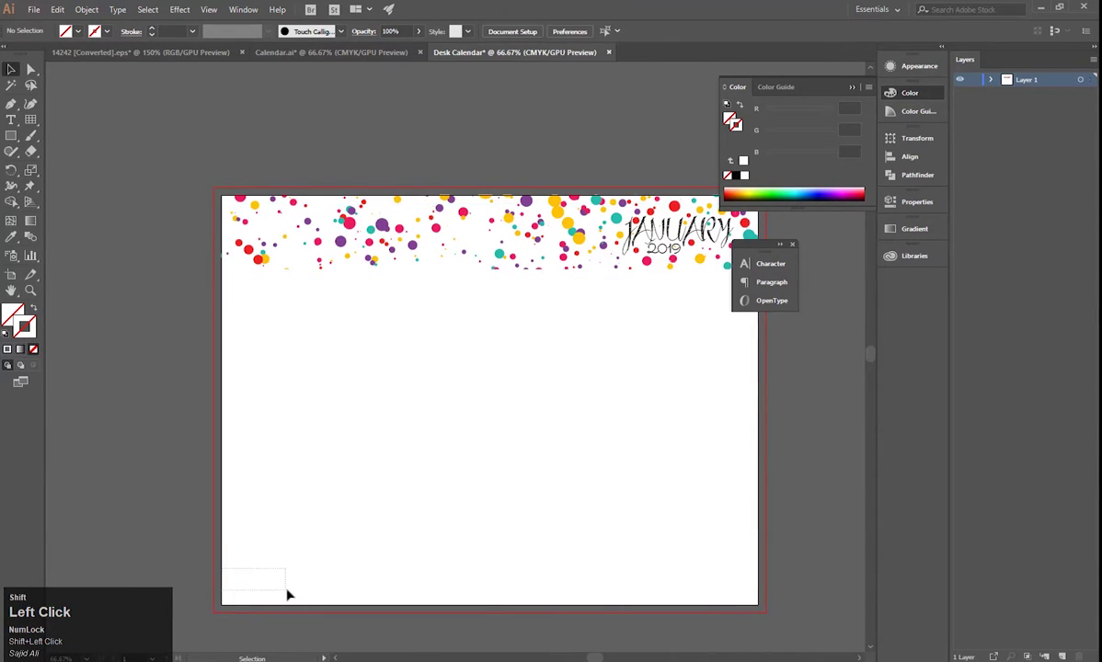
left_click_drag(286, 595, 287, 596)
double_click(27, 330)
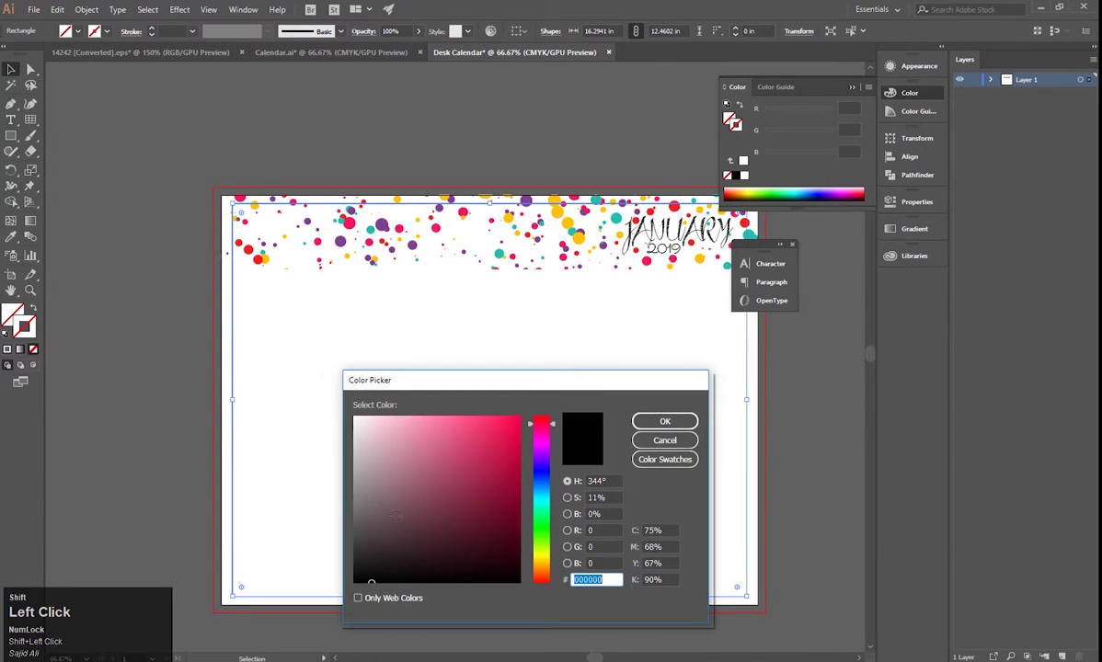
left_click(652, 422)
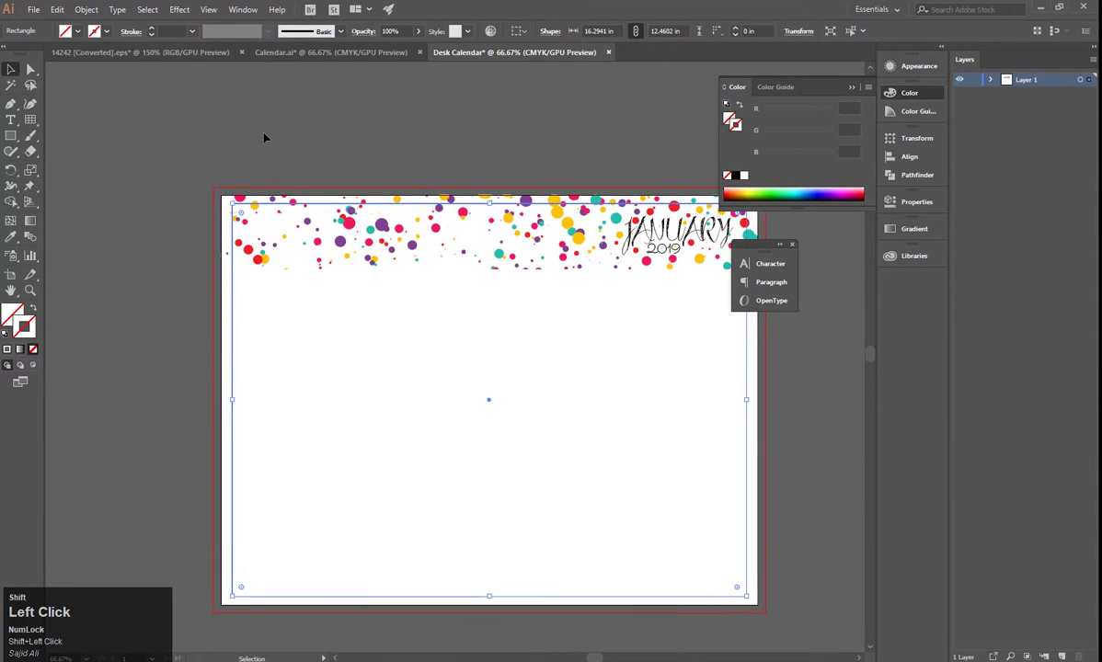
left_click(106, 32)
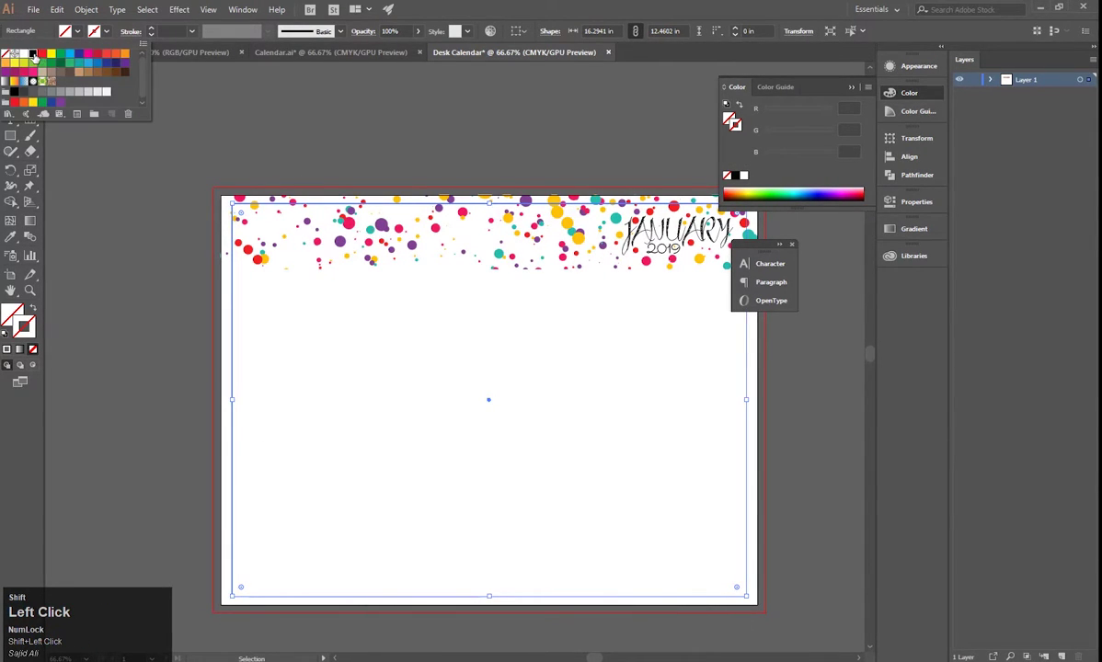
left_click(32, 54)
left_click(337, 104)
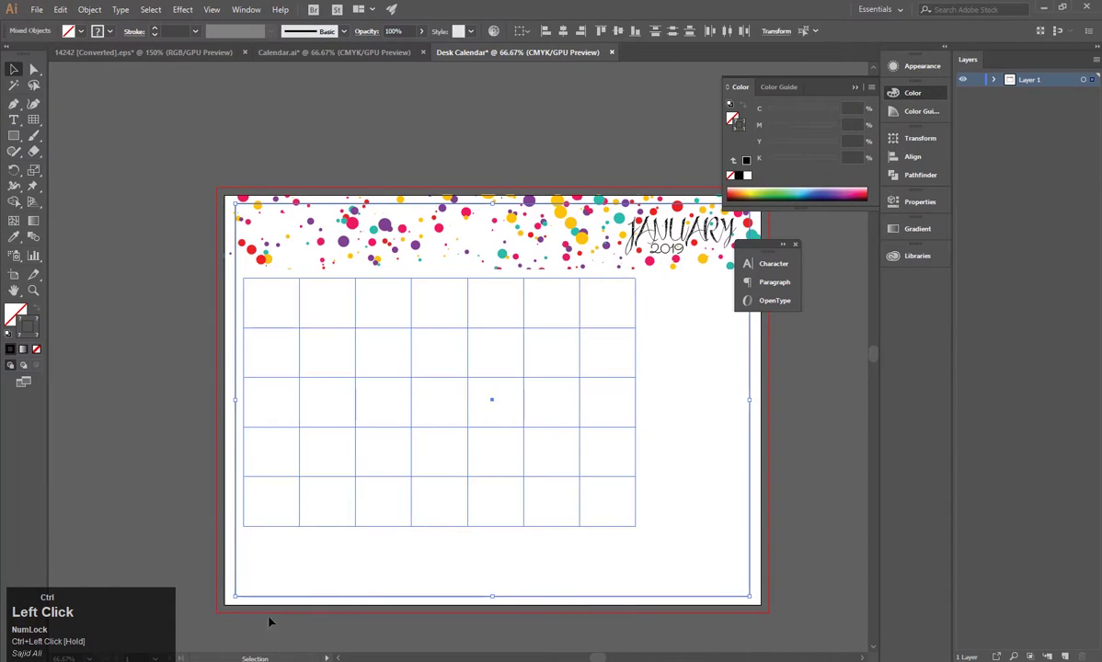
Lock the black-outlined inset margin rectangle in place.
left_click(268, 620)
left_click(290, 596)
key("ctrl+2")
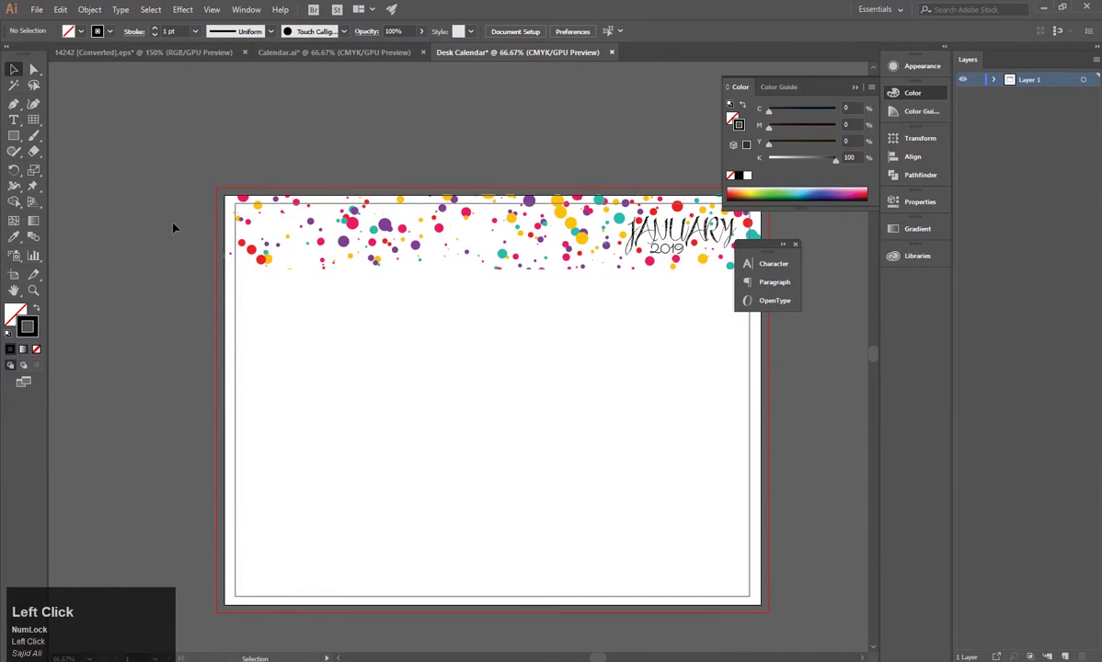
Give the date grid a solid black stroke.
scroll(177, 276, "up", 2)
scroll(101, 276, "down", 3)
left_click_drag(143, 307, 304, 421)
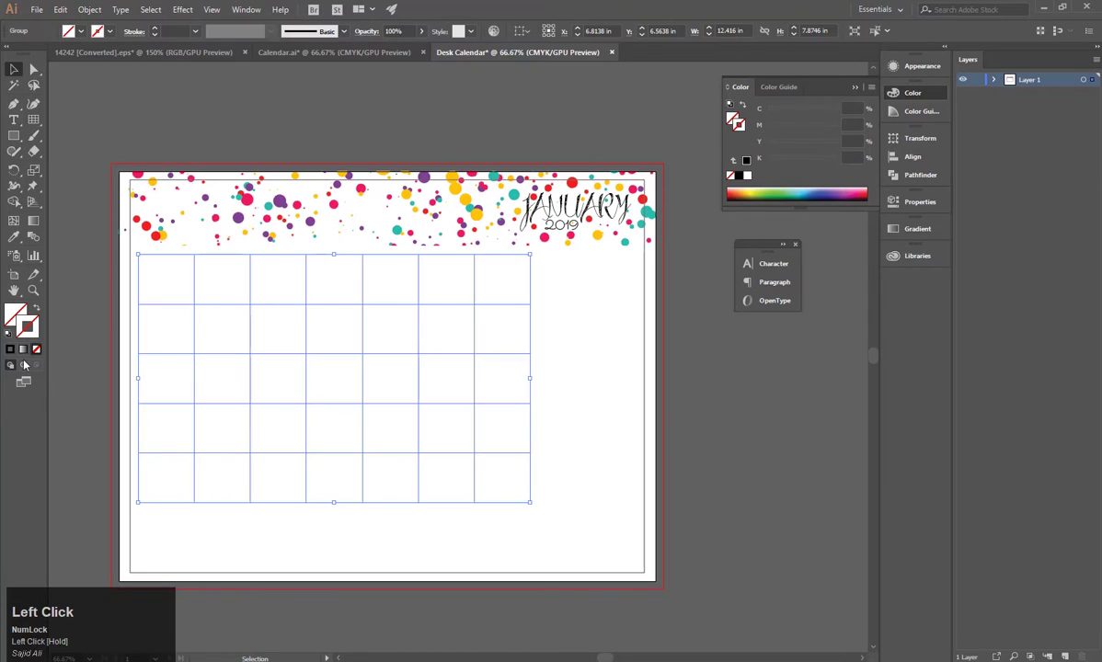
left_click(11, 351, "shift")
left_click(79, 333)
scroll(216, 296, "up", 1)
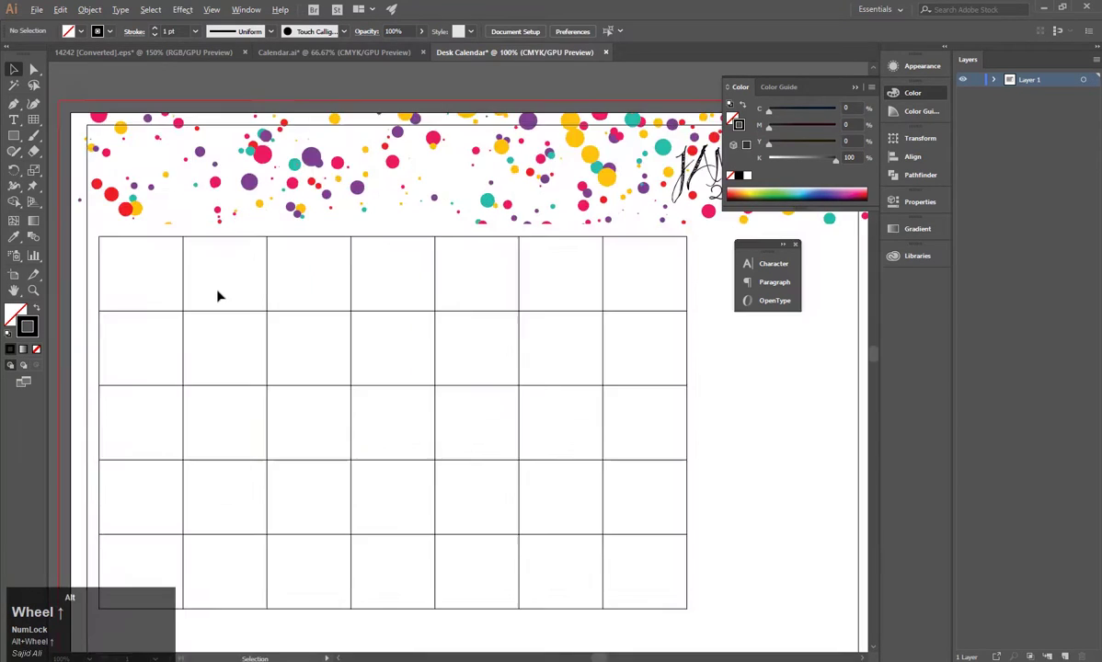
scroll(177, 286, "down", 1)
Recolour the date grid's stroke with the pink sampled from a confetti dot, leaving the grid without a fill.
left_click(190, 311)
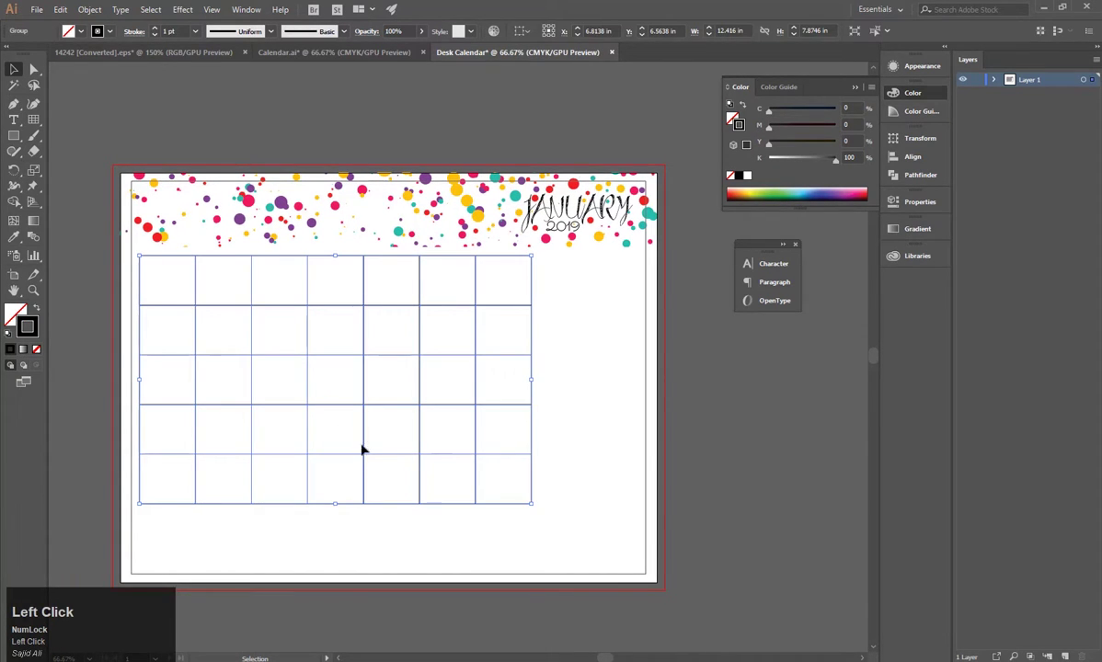
left_click(248, 203)
key("shift+x")
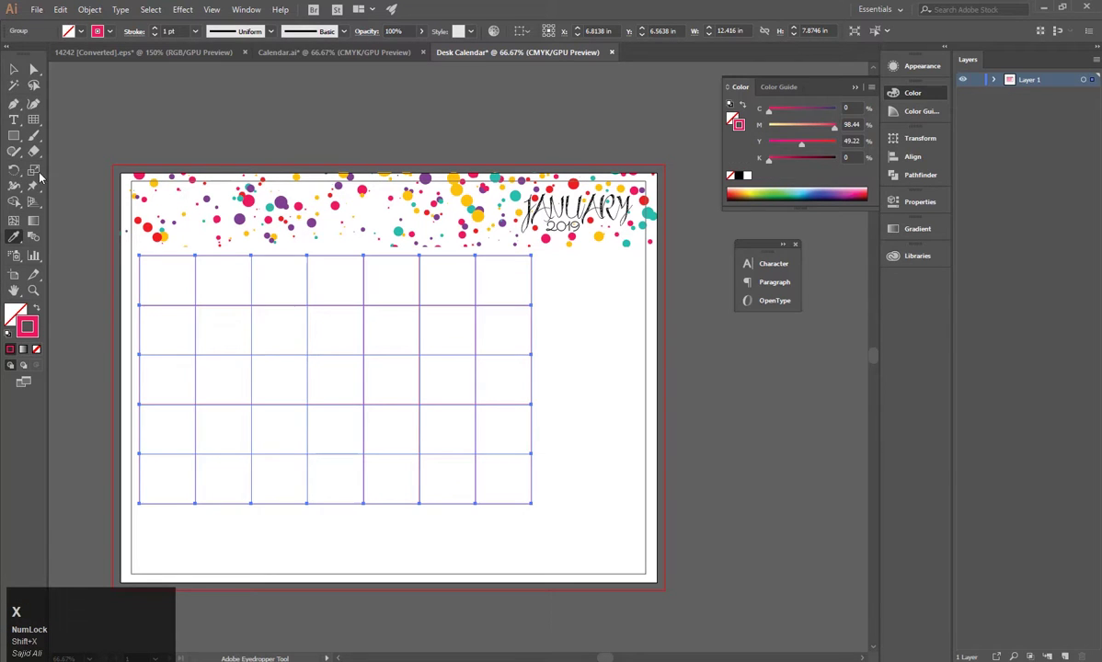
left_click(14, 71)
Move the date grid down by about 0.56 in, leaving a gap below the confetti header.
left_click(426, 323)
left_click_drag(563, 298, 162, 512)
key("shift+Down")
key("shift+Down")
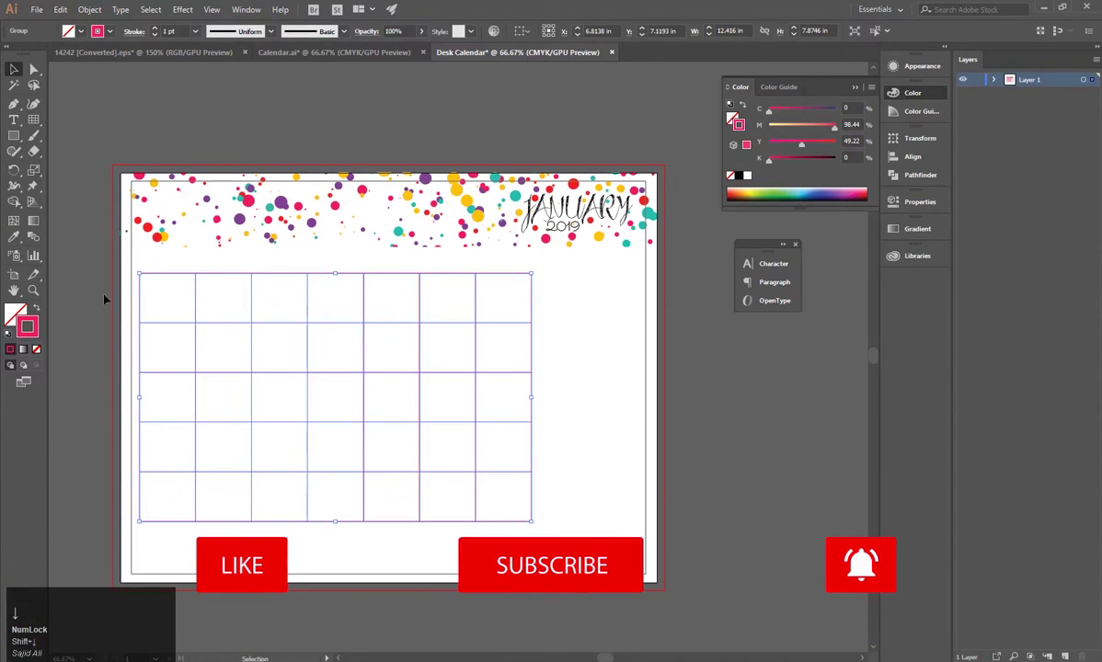
left_click(101, 294)
Draw a rounded rectangle about 1.65 by 0.45 in just above the grid's first column.
left_click(14, 137)
left_click(55, 151)
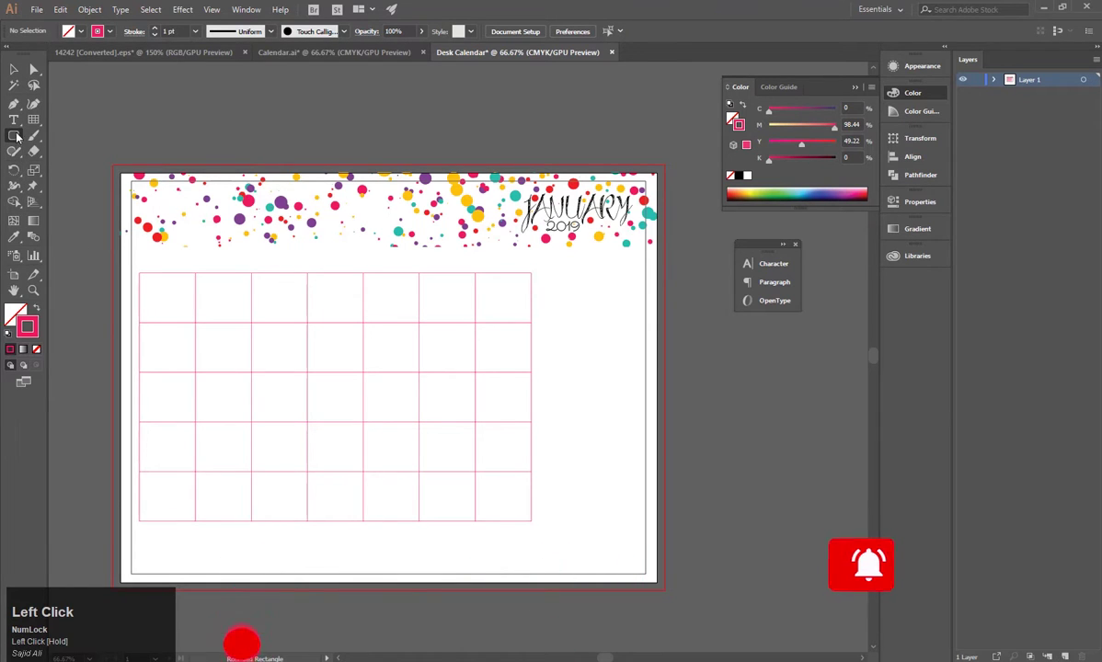
scroll(128, 227, "up", 2)
left_click_drag(136, 228, 248, 251)
key("space")
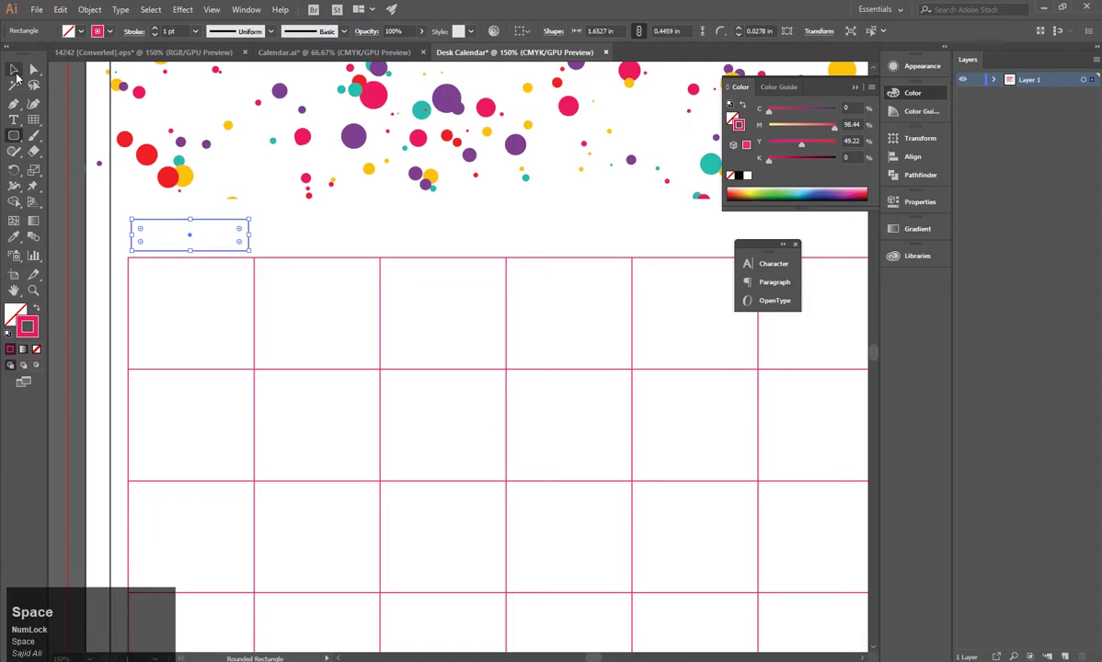
Copy the rounded box above the second column and repeat the copy five times to head all seven columns.
left_click(14, 71)
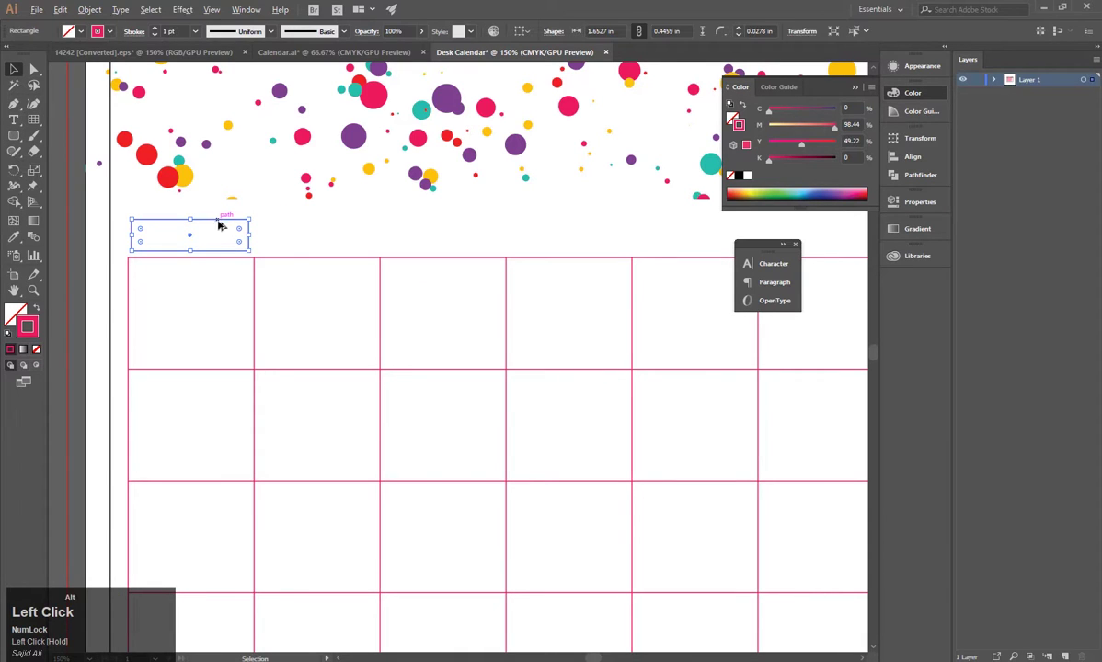
left_click(219, 227)
left_click(221, 220)
left_click_drag(234, 253, 361, 263)
scroll(361, 262, "down", 2)
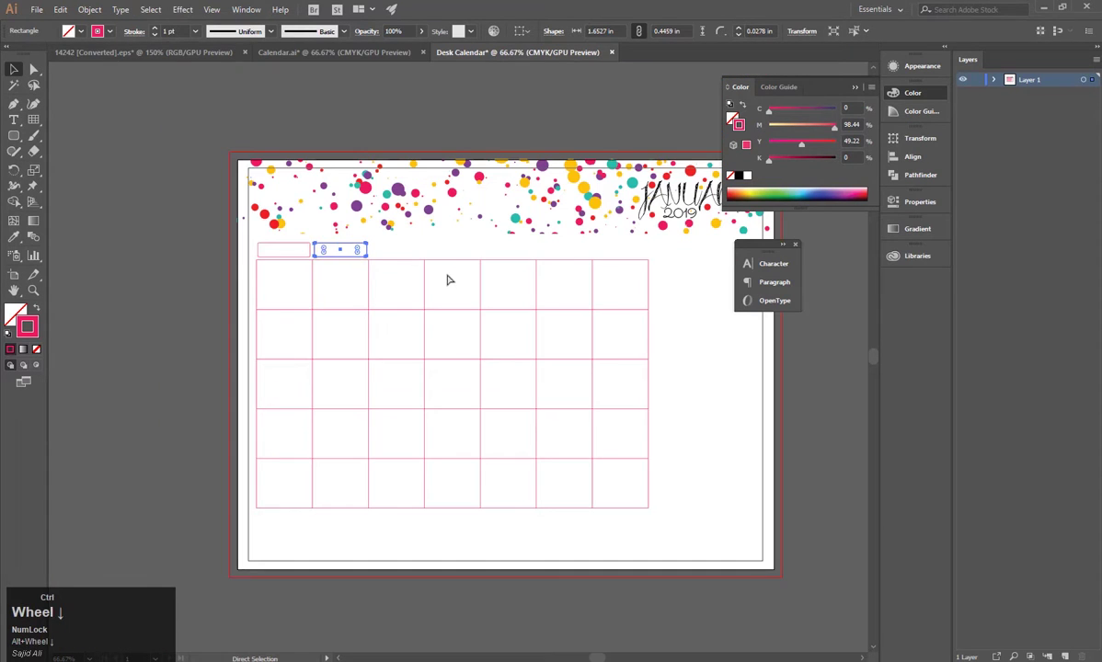
key("ctrl+d")
key("ctrl+d")
key("ctrl+d")
key("ctrl+d")
key("ctrl+d")
scroll(676, 263, "down", 2)
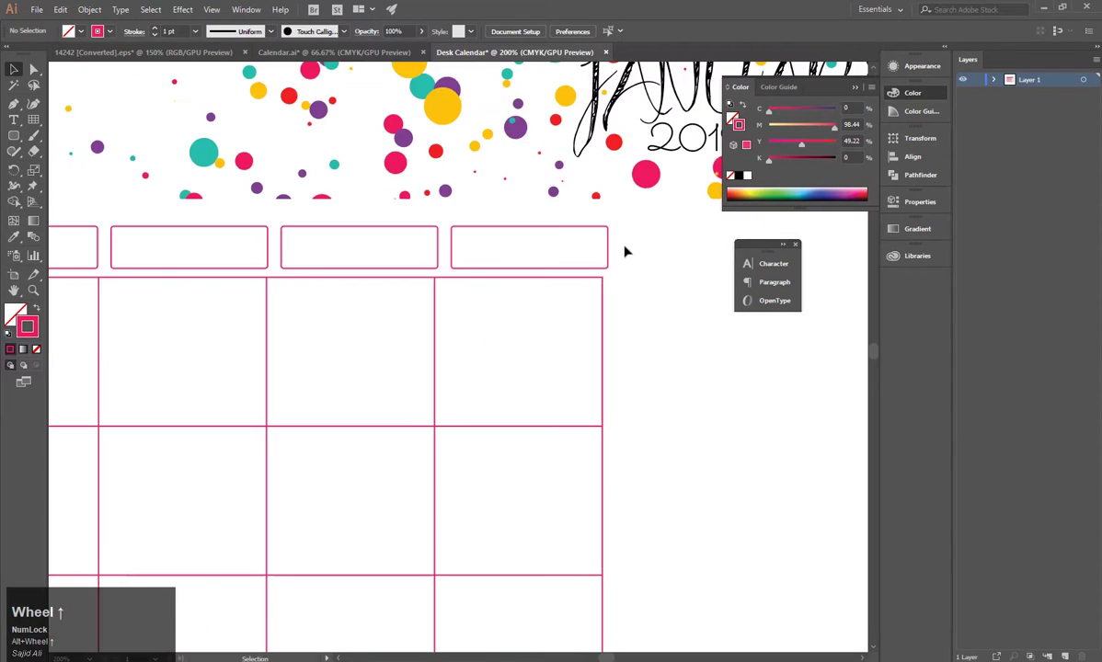
Select all seven rounded header boxes and distribute them evenly by their horizontal centres.
left_click(530, 240)
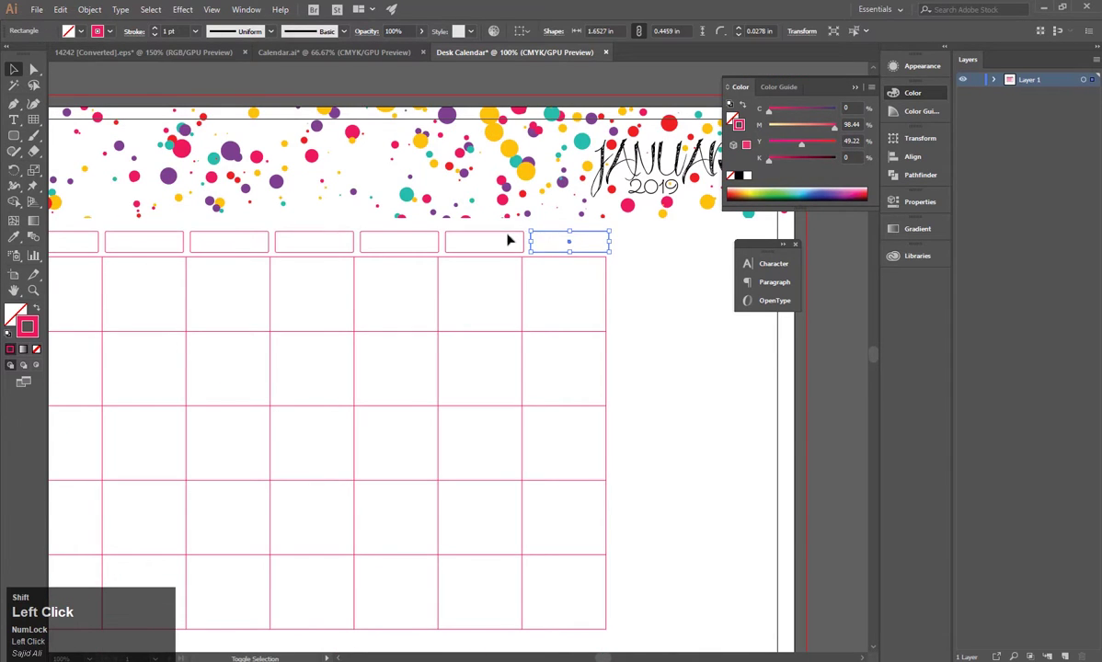
left_click(450, 238, "shift")
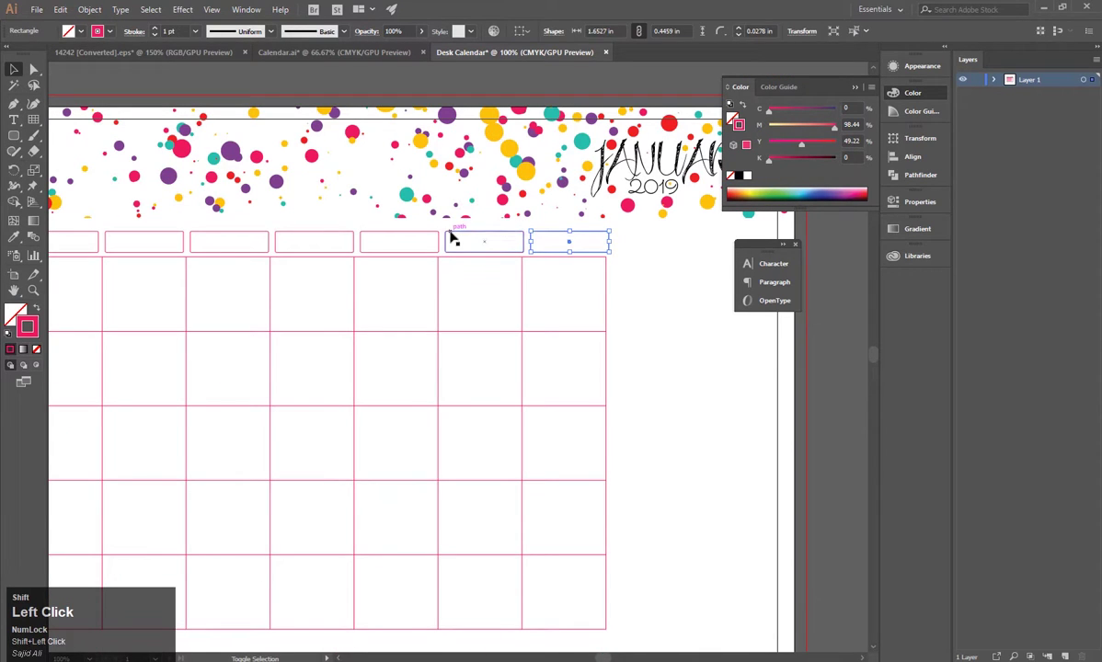
left_click(229, 235, "shift")
left_click_drag(208, 293, 374, 318)
left_click(311, 258, "shift")
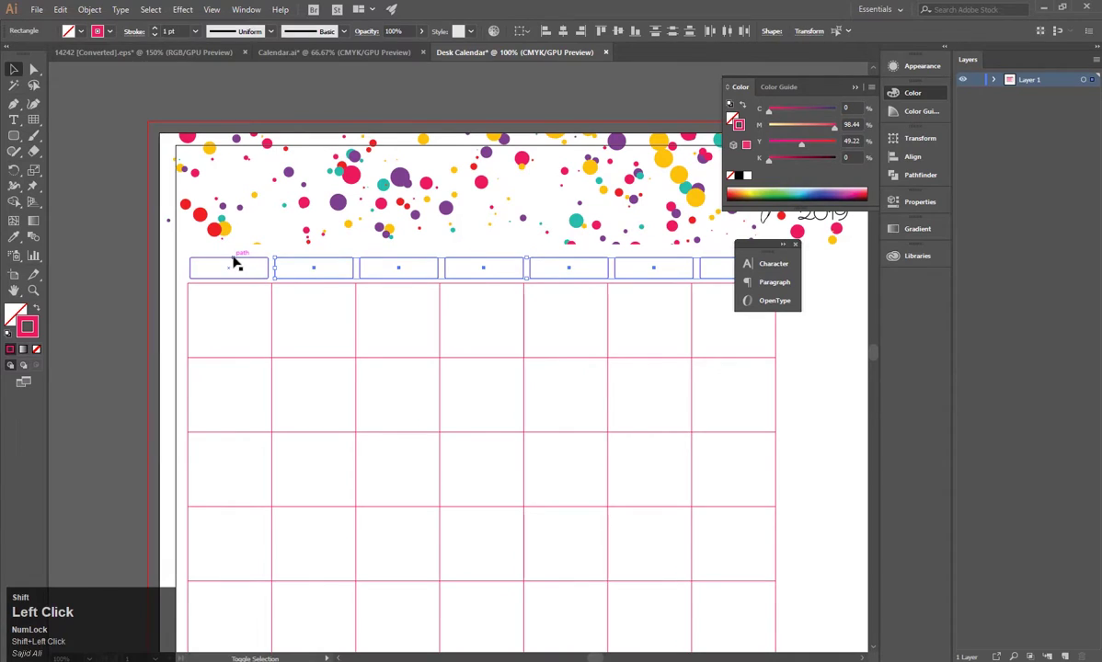
left_click(235, 256, "shift")
scroll(242, 265, "down", 2)
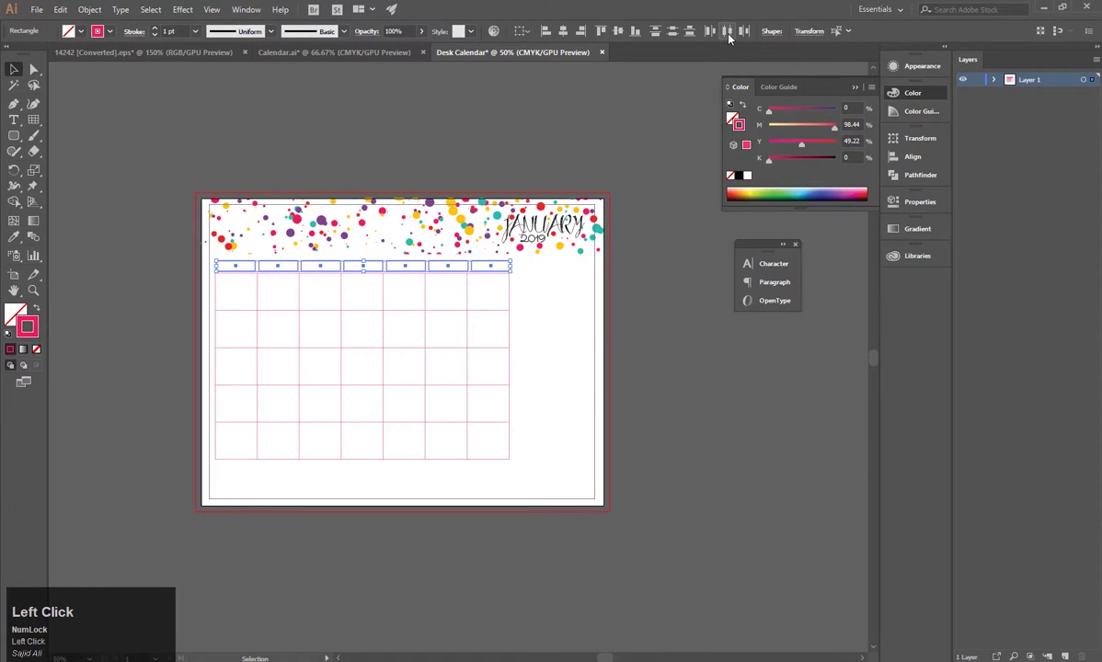
left_click(520, 31)
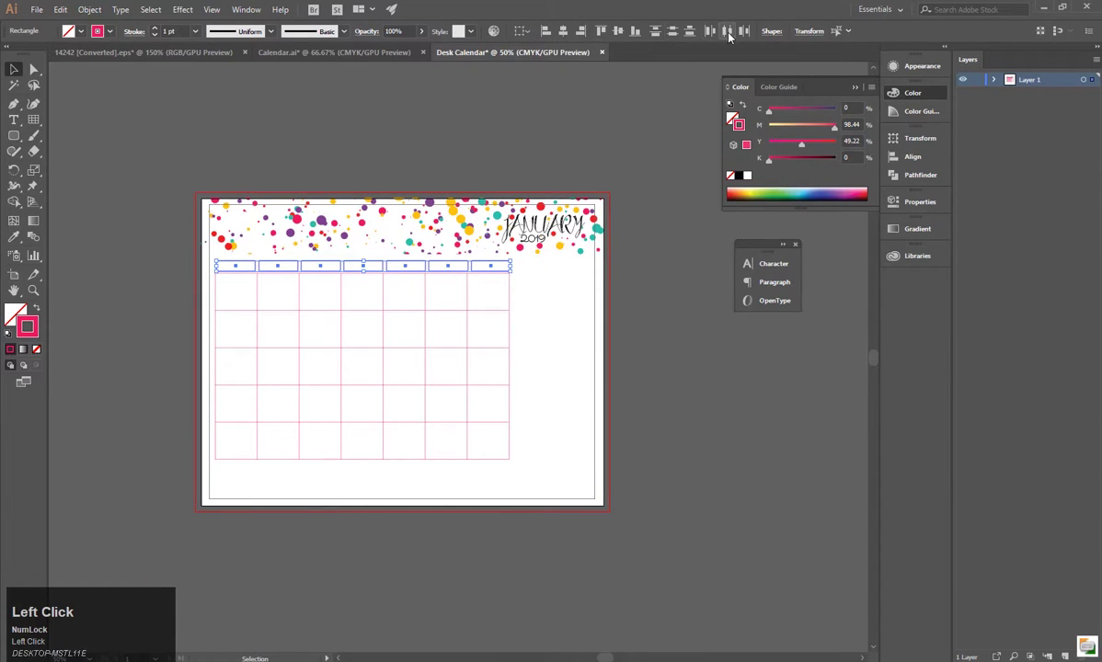
left_click(555, 282)
Lock the clipped confetti artwork in the calendar header.
scroll(477, 255, "up", 3)
left_click_drag(477, 256, 682, 350)
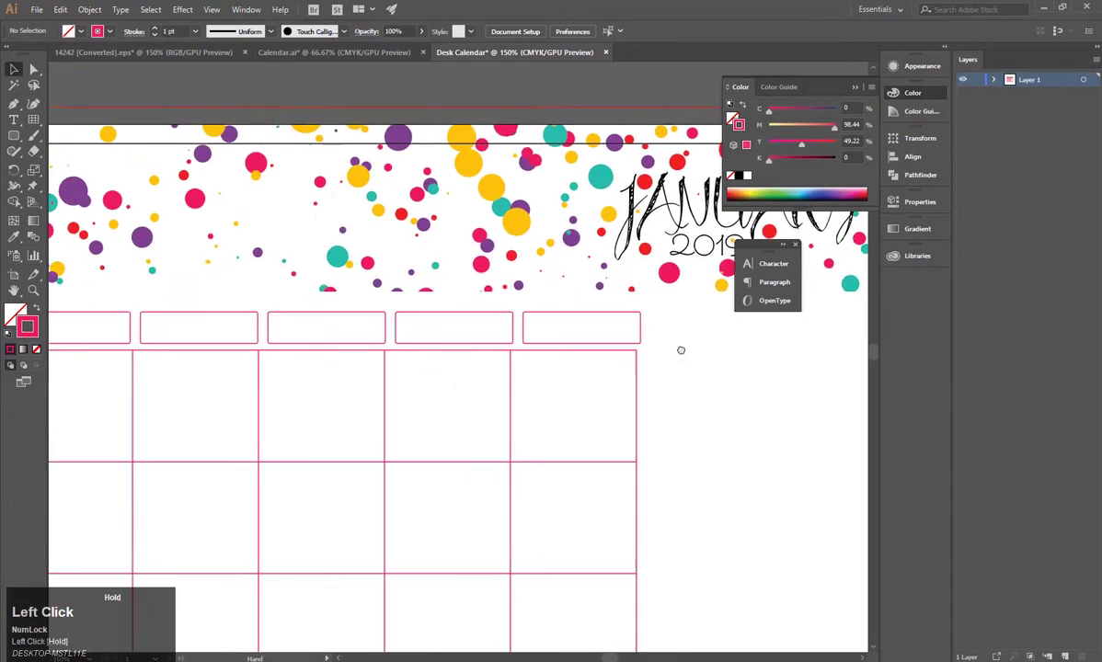
left_click_drag(424, 345, 538, 365)
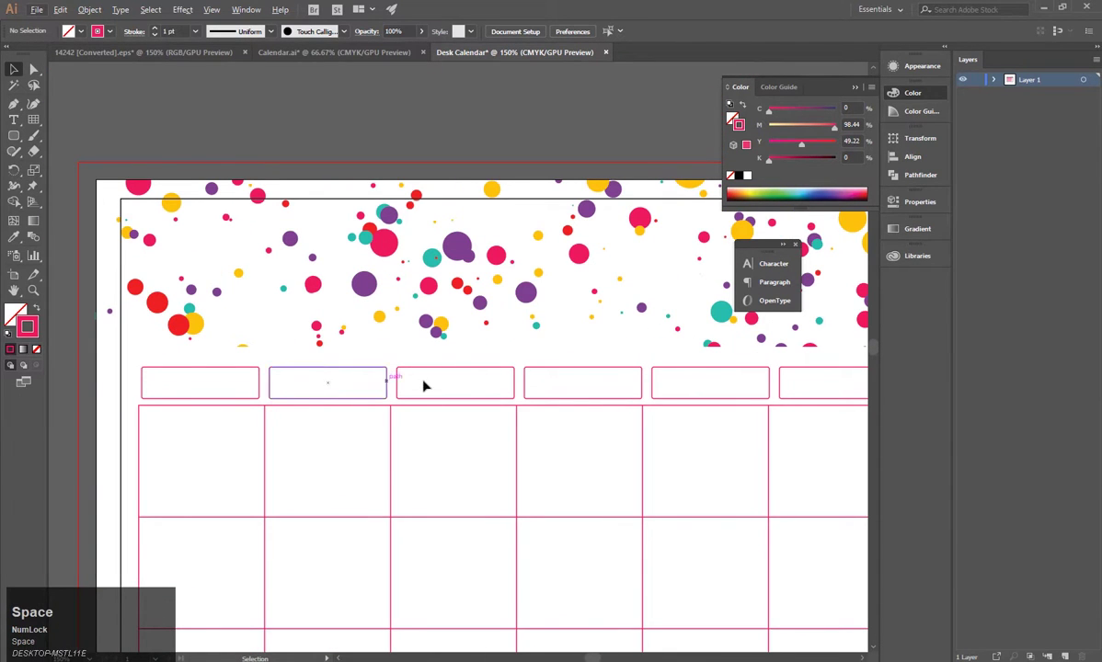
scroll(515, 387, "down", 1)
left_click(307, 351)
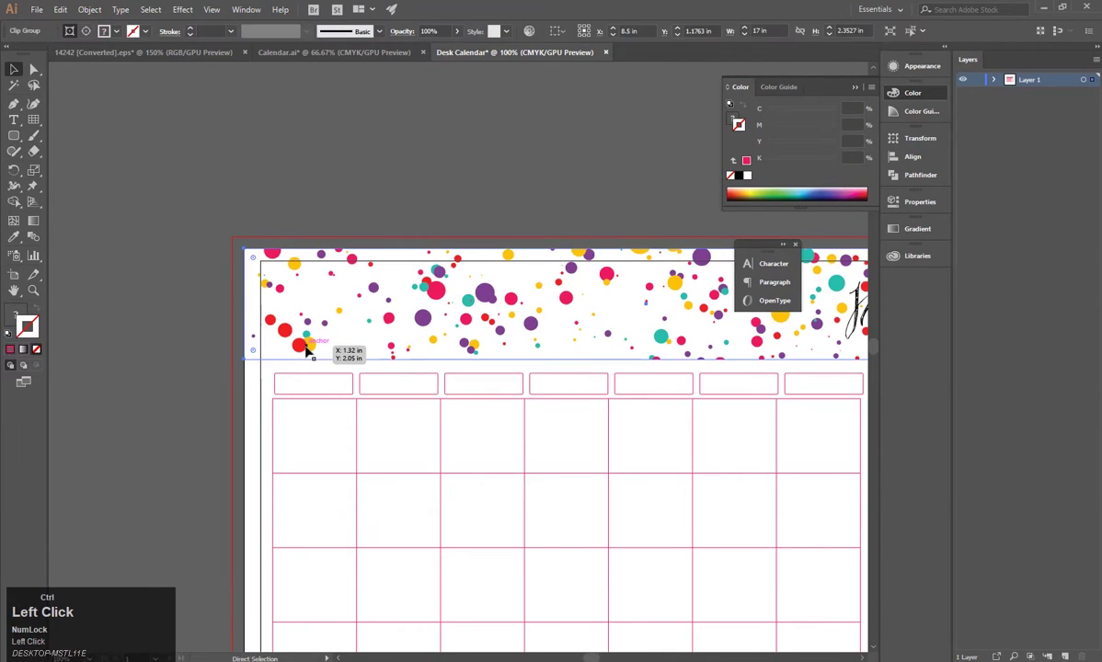
key("ctrl+2")
Nudge the whole row of seven header boxes slightly left to line up with the grid.
left_click_drag(255, 374, 88, 353)
left_click_drag(714, 360, 229, 369)
key("Left")
key("Left")
key("Left")
key("Left")
key("Left")
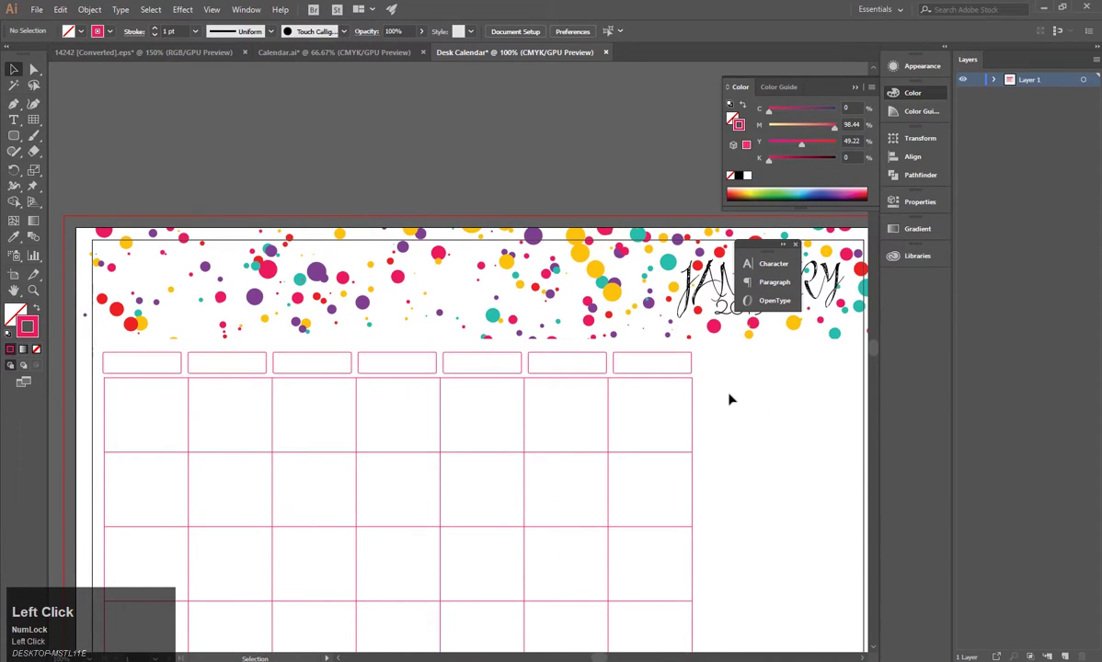
Turn the first four header boxes from pink outlines into solid pink fills without a stroke.
left_click(179, 362)
key("shift+x")
scroll(184, 350, "up", 2)
left_click_drag(184, 350, 257, 366)
left_click(482, 368)
key("shift+x")
left_click(463, 371)
key("i")
left_click(377, 391)
left_click(13, 69)
left_click(509, 374)
left_click(386, 391)
Give the last three header boxes the same solid pink fill as the other boxes.
left_click(644, 373)
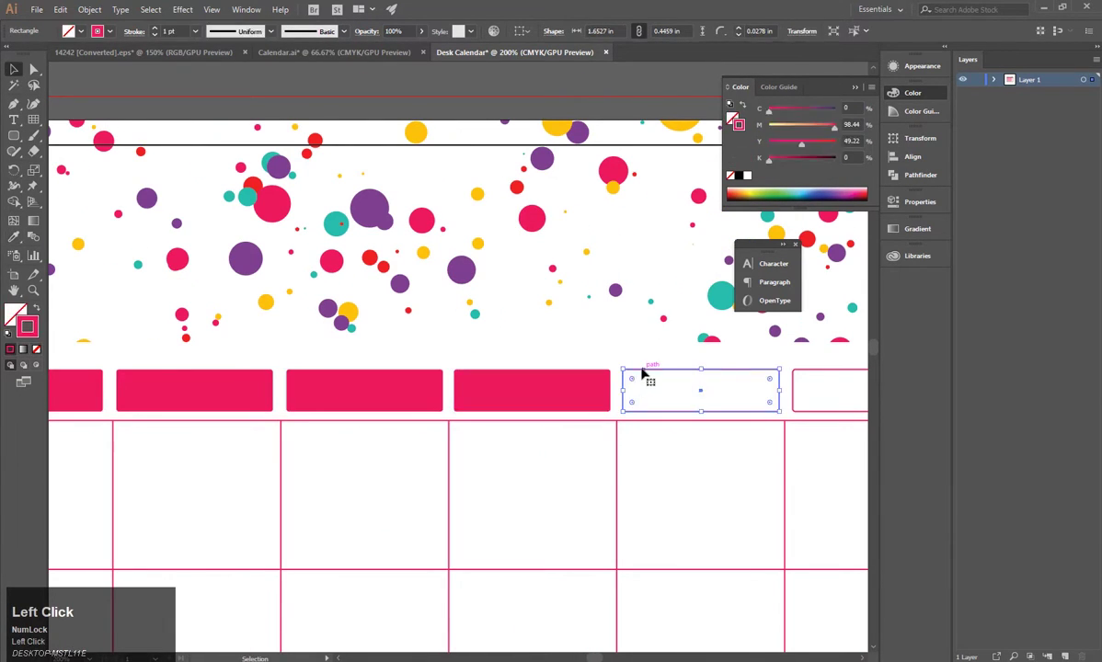
left_click(543, 391)
left_click_drag(572, 341, 356, 353)
left_click(603, 383)
left_click(13, 69)
left_click(764, 382)
left_click(13, 236)
left_click(620, 403)
Move the MONDAY text onto the first header box and scale it down to about 22.5 pt.
scroll(449, 307, "down", 3)
left_click_drag(656, 438, 234, 339)
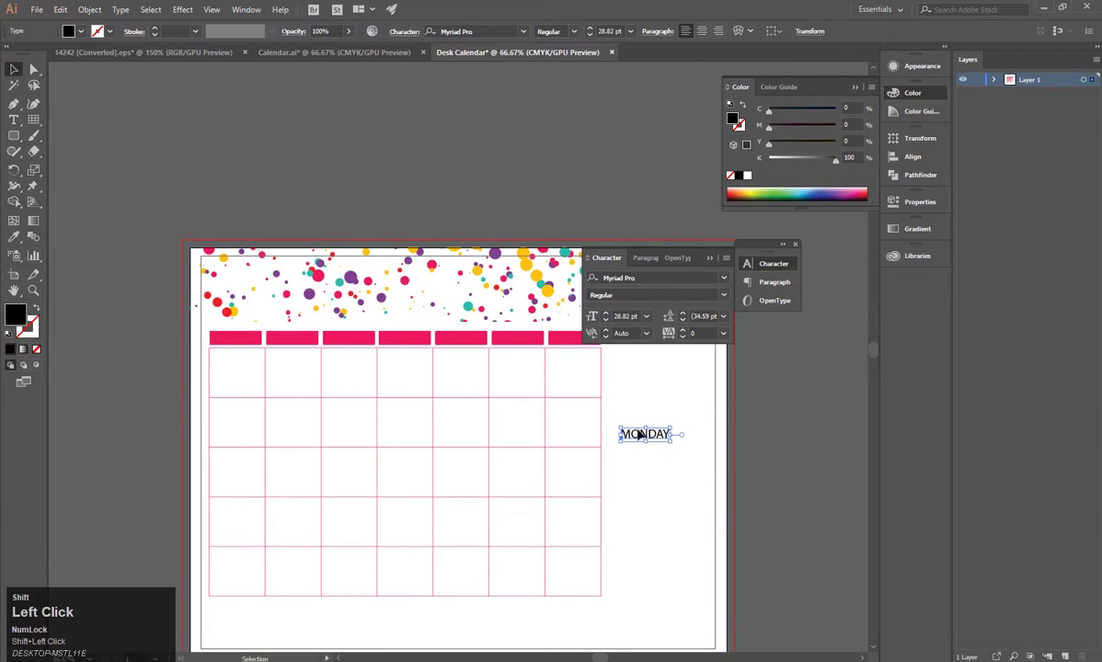
scroll(235, 338, "up", 4)
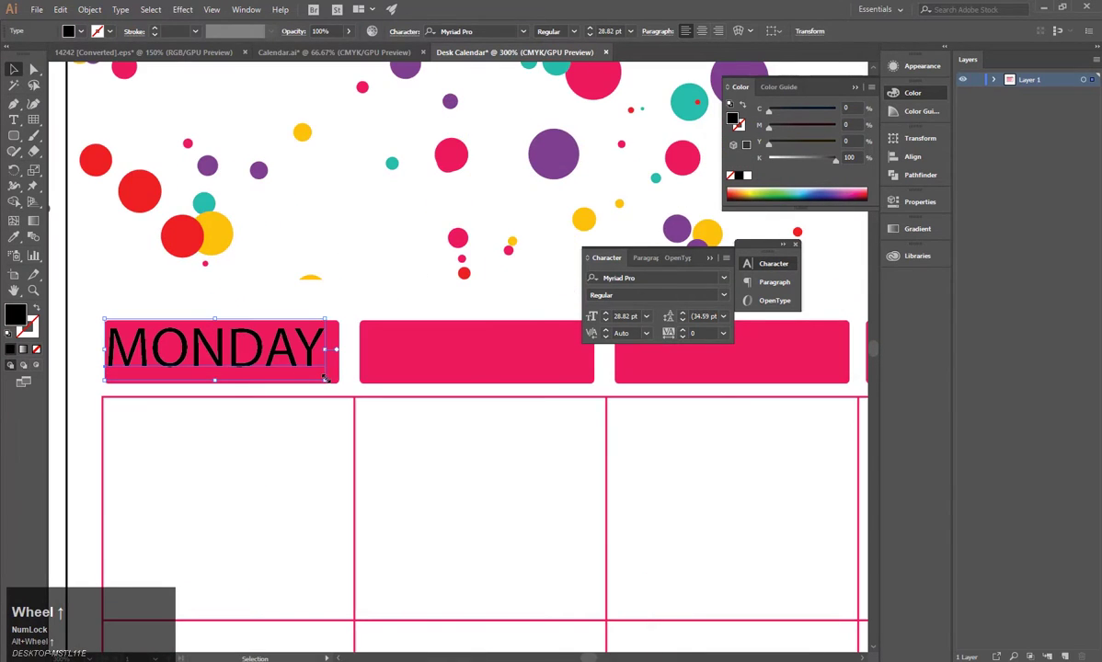
left_click_drag(323, 380, 280, 365)
left_click(251, 310)
Nudge the MONDAY text slightly up and to the left within its header box.
left_click(256, 354)
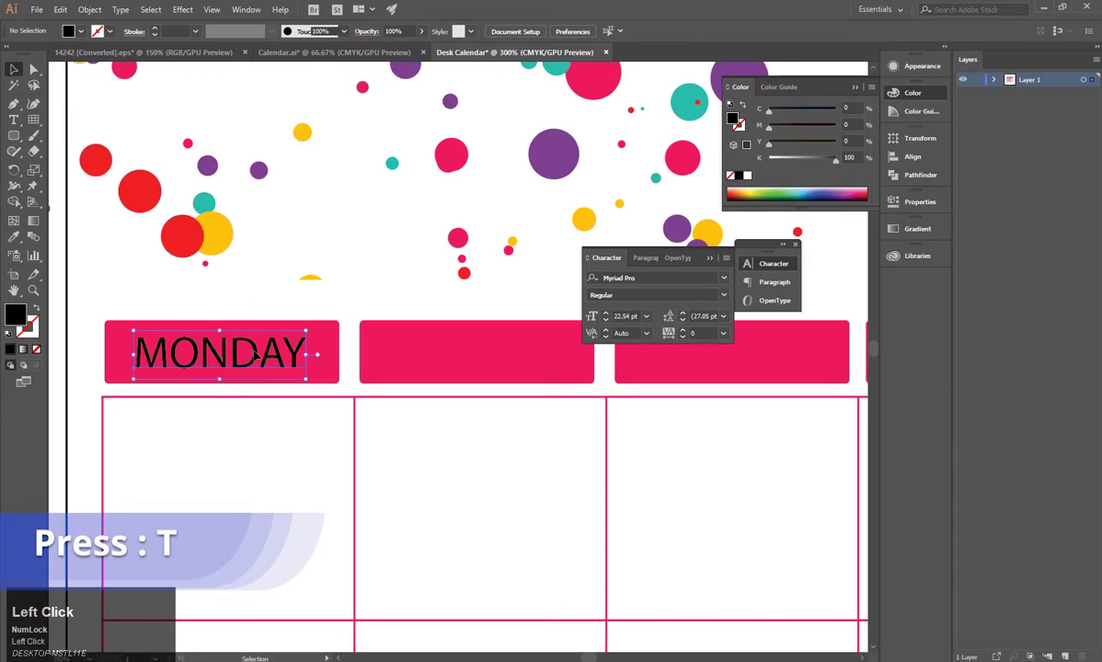
key("Up")
key("Up")
key("Up")
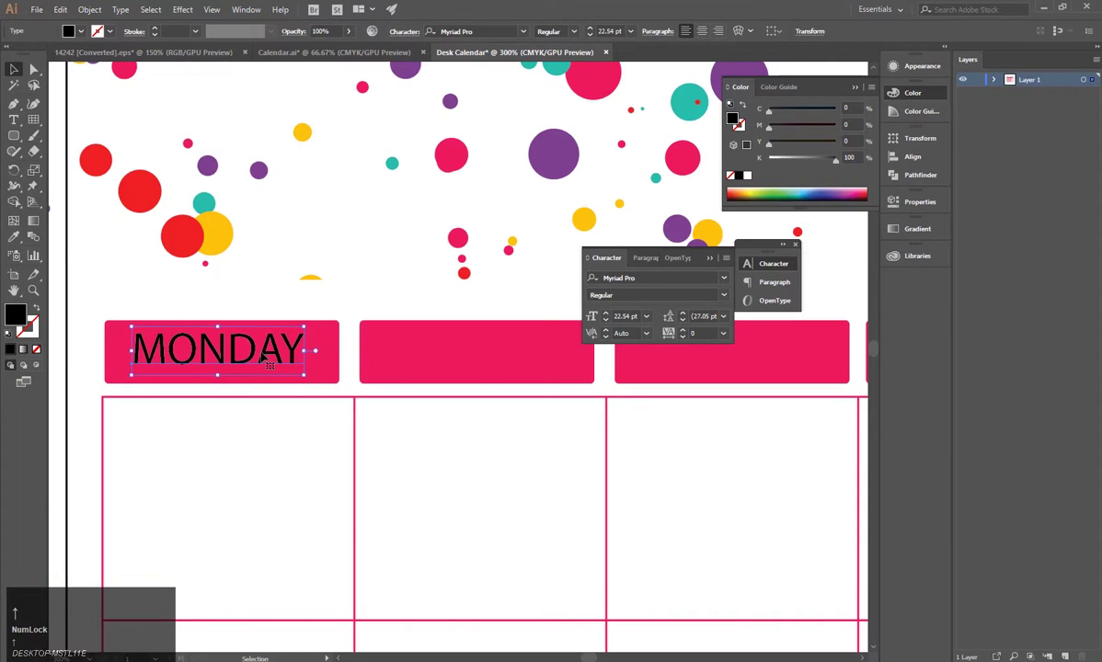
key("Left")
Recolour the MONDAY text white using a colour sampled from the artwork.
left_click(266, 365)
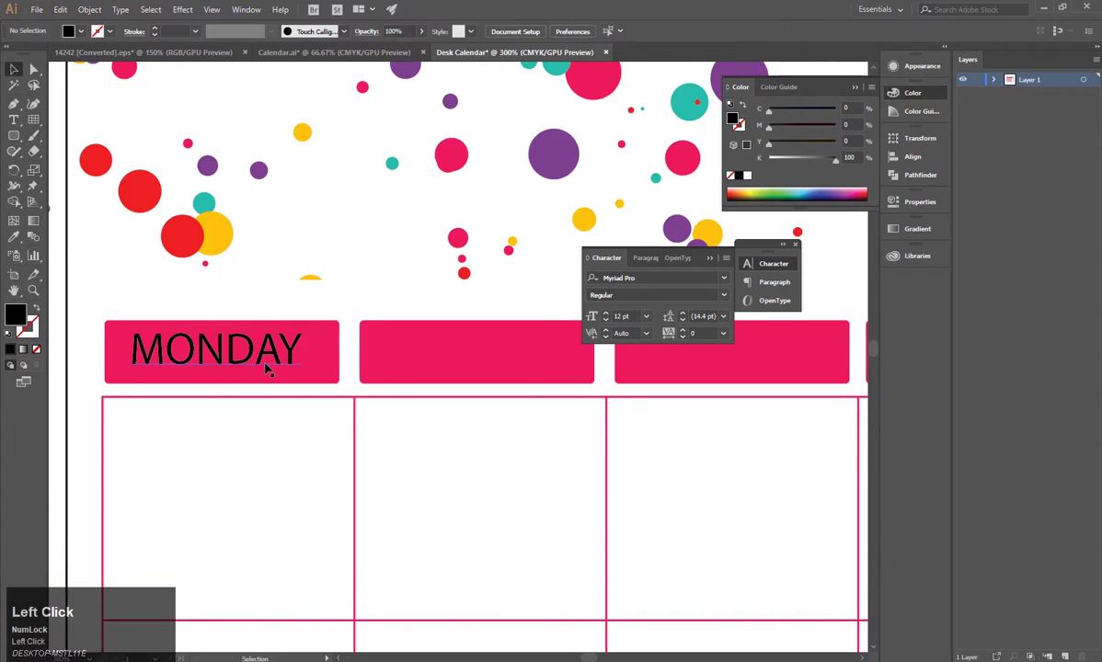
key("i")
left_click(269, 319)
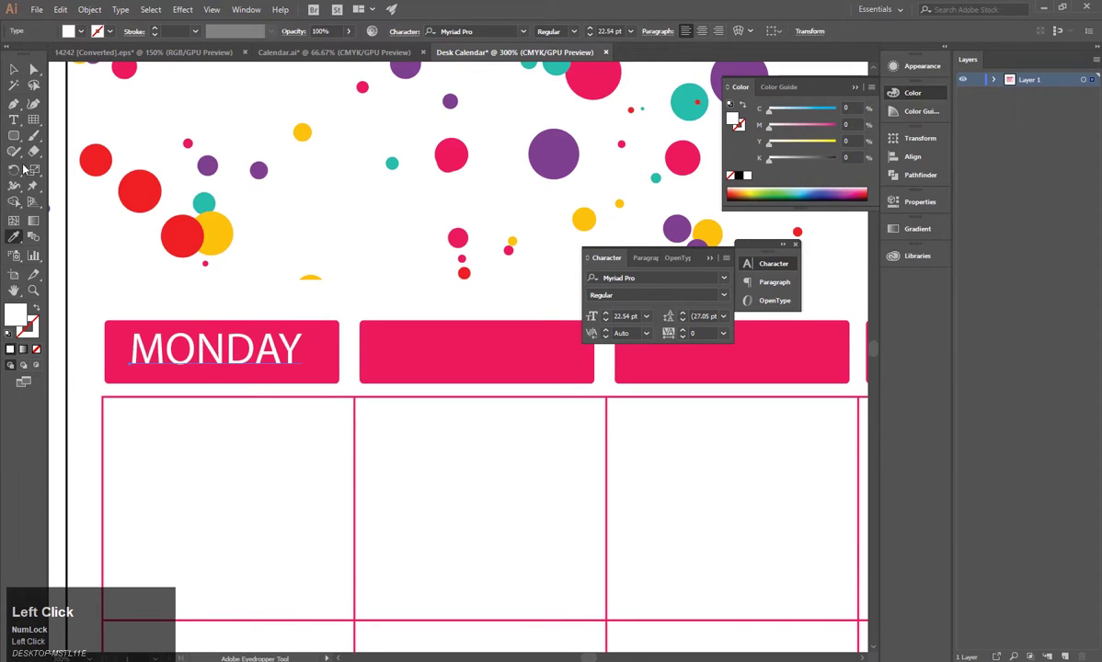
left_click(14, 70)
left_click(251, 232)
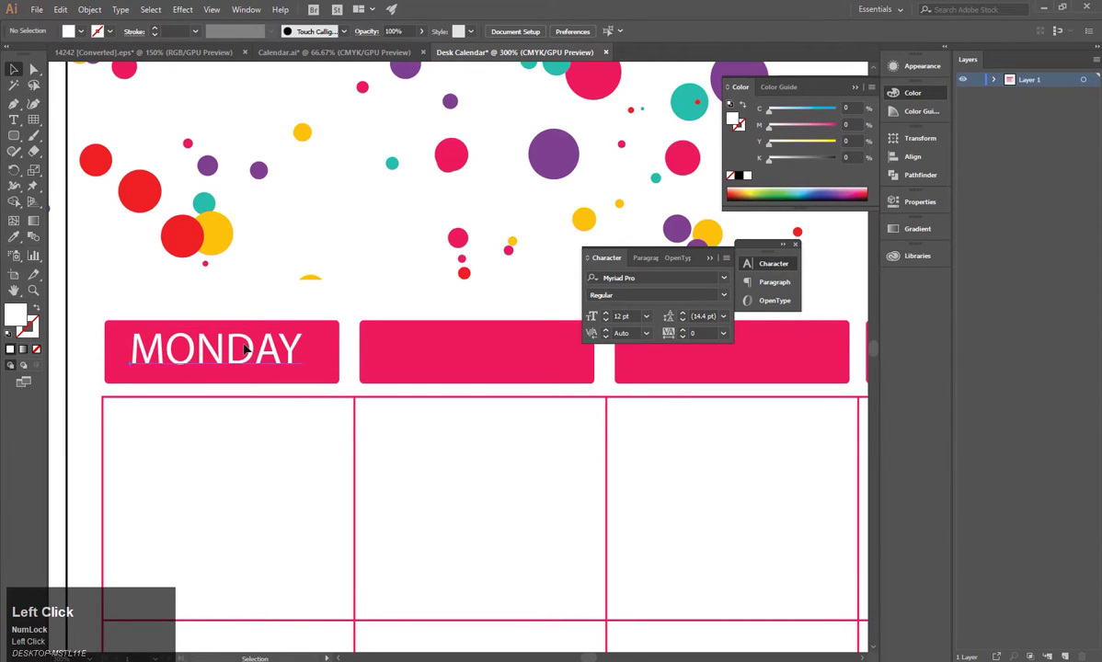
Centre the MONDAY text horizontally on its pink header box.
left_click(247, 350)
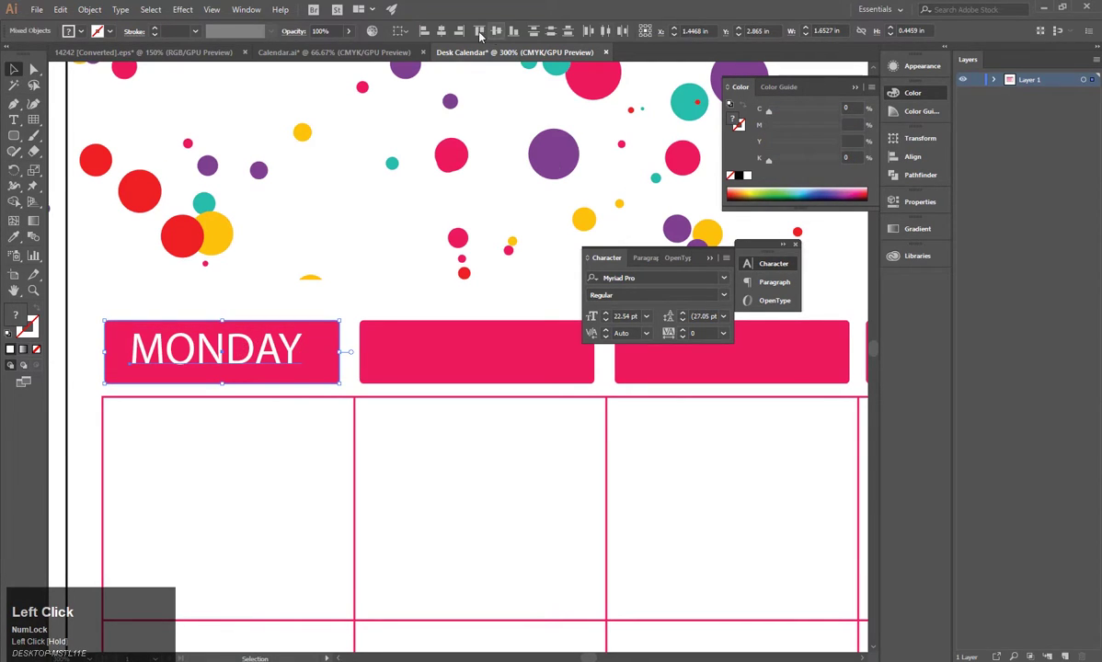
left_click(603, 32)
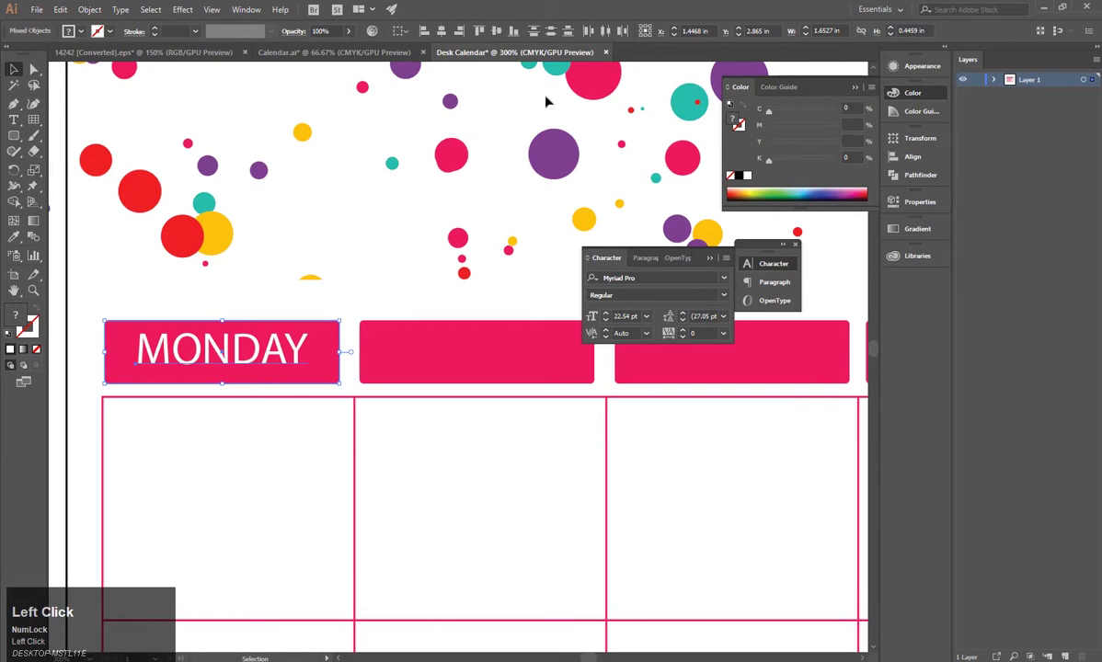
Centre the MONDAY text vertically on its pink header box and deselect it.
left_click(303, 239)
scroll(288, 271, "down", 2, "alt")
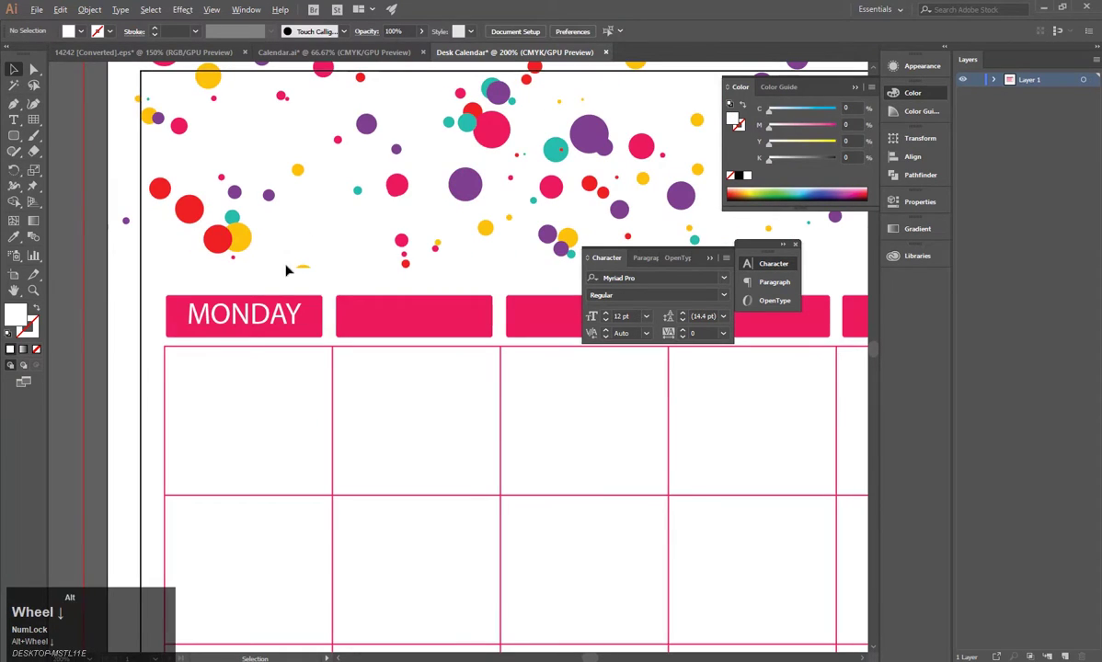
left_click(275, 324)
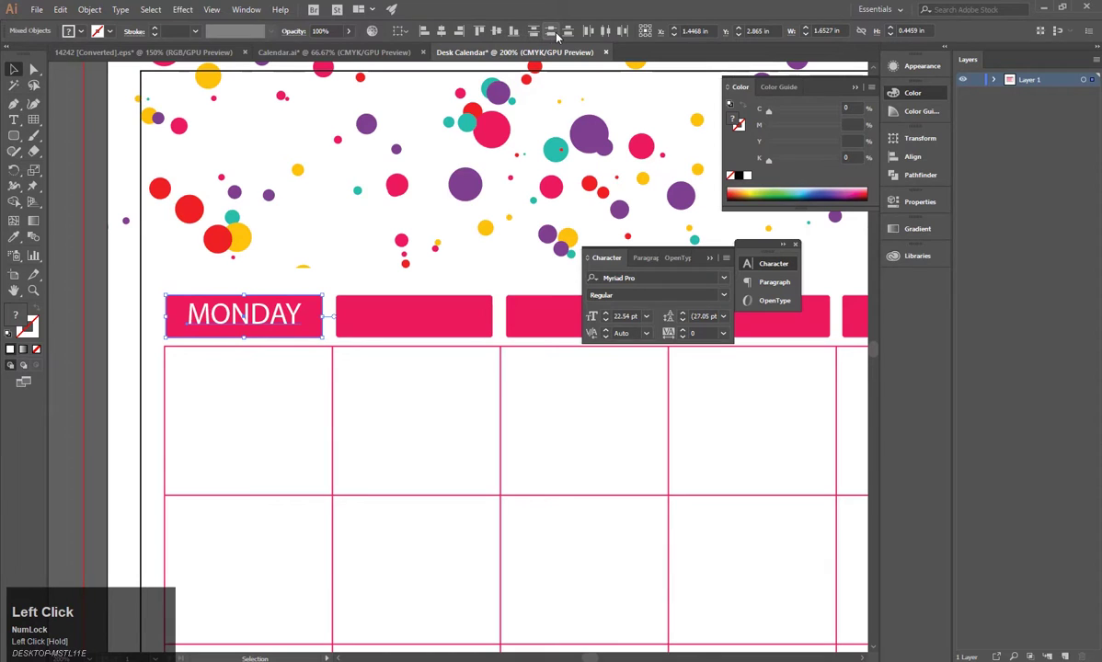
left_click(496, 31)
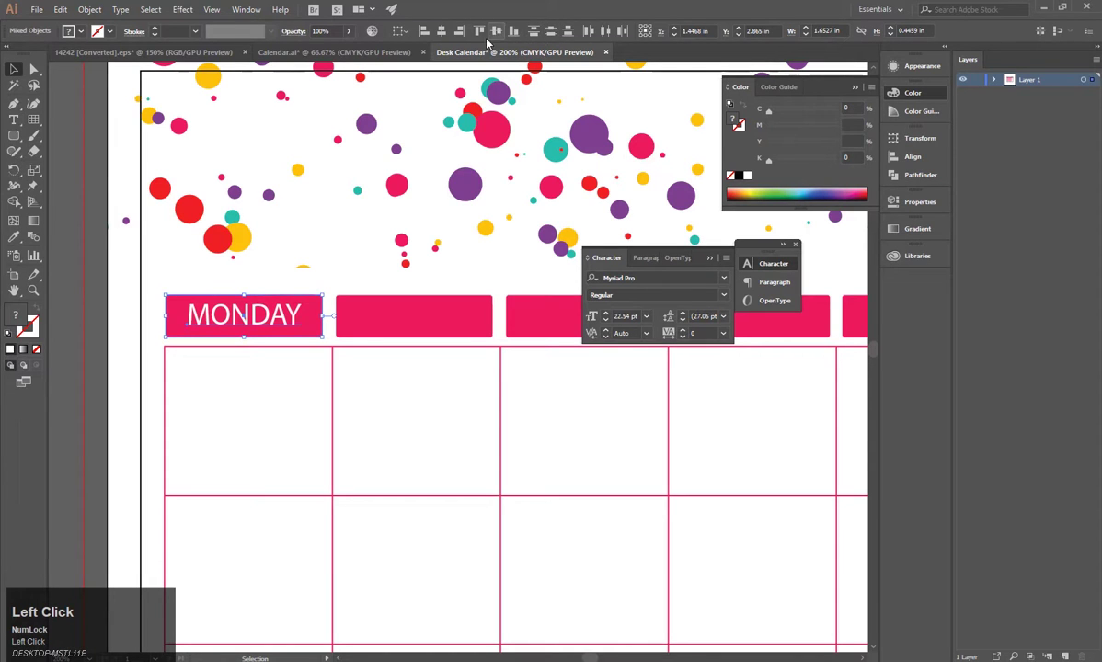
left_click(322, 237)
Duplicate the MONDAY text onto the other six pink header boxes.
scroll(286, 315, "up", 1, "alt")
left_click_drag(343, 260, 204, 364)
scroll(251, 352, "down", 1, "alt")
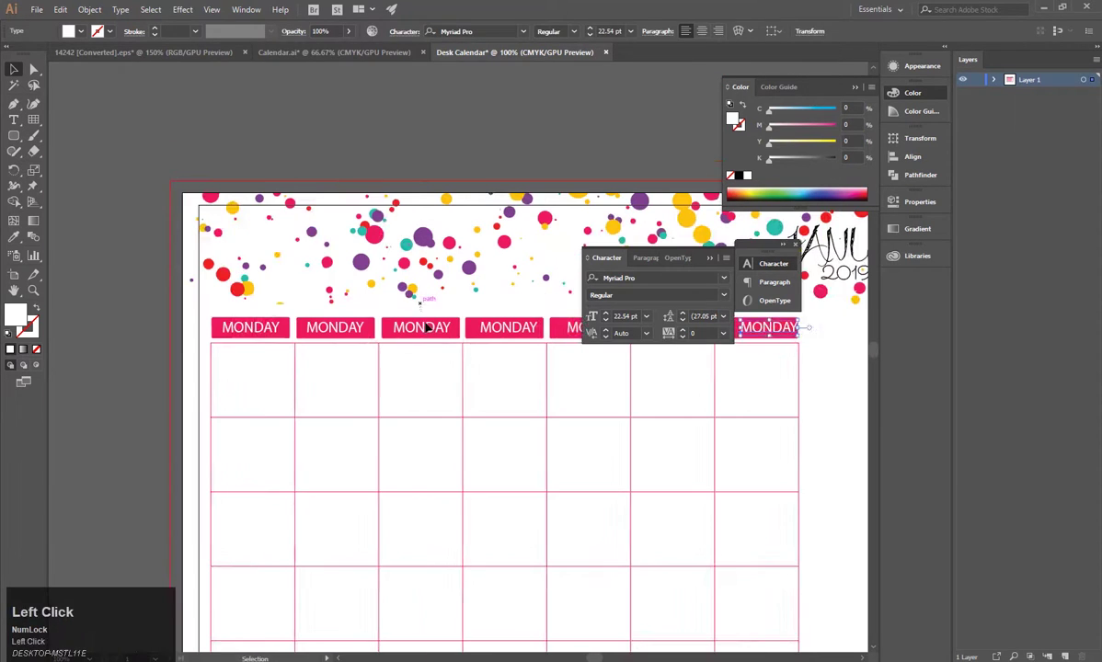
Replace the duplicated texts in the second to fifth header boxes with TUESDAY, WEDNESDAY, THUESDAY and FRIDAY.
type("TUESDAY")
double_click(504, 332)
type("WEDNESDAY")
double_click(428, 335)
type("THUESDAY")
double_click(501, 330)
type("FRIDAY")
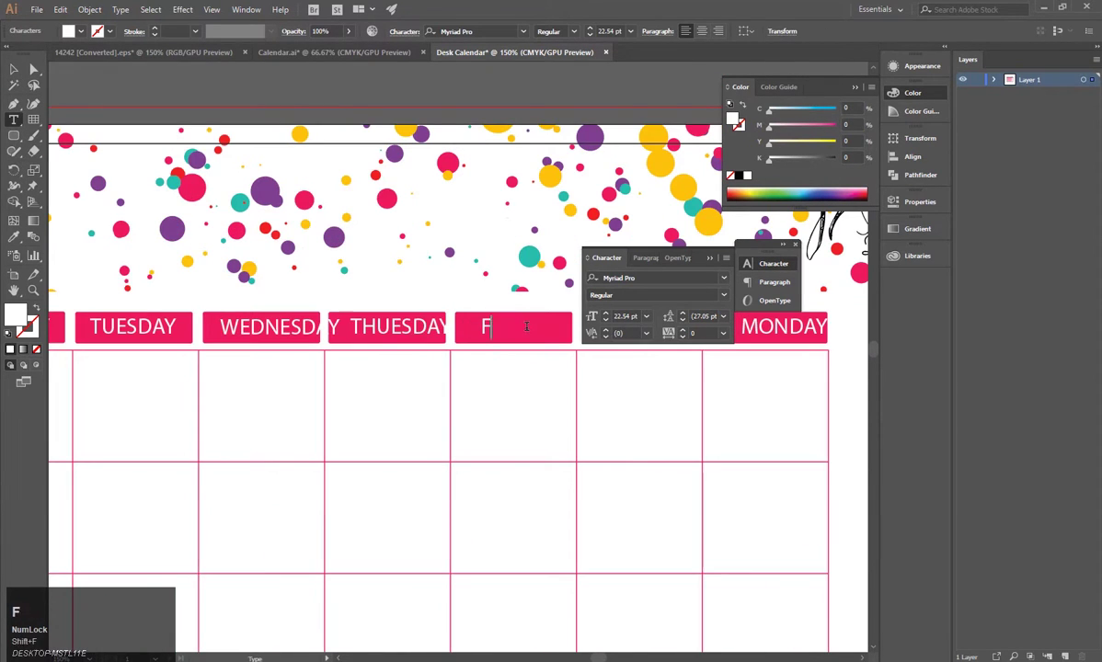
Replace the texts in the last two header boxes with SATUARDAY and SUNDAY.
double_click(422, 334)
type("SATUARDAY")
left_click(14, 69)
double_click(546, 338)
type("SUNDAY")
left_click(13, 69)
Align all weekday labels on their vertical centres and reduce their font size to 19 pt.
scroll(480, 326, "down", 2)
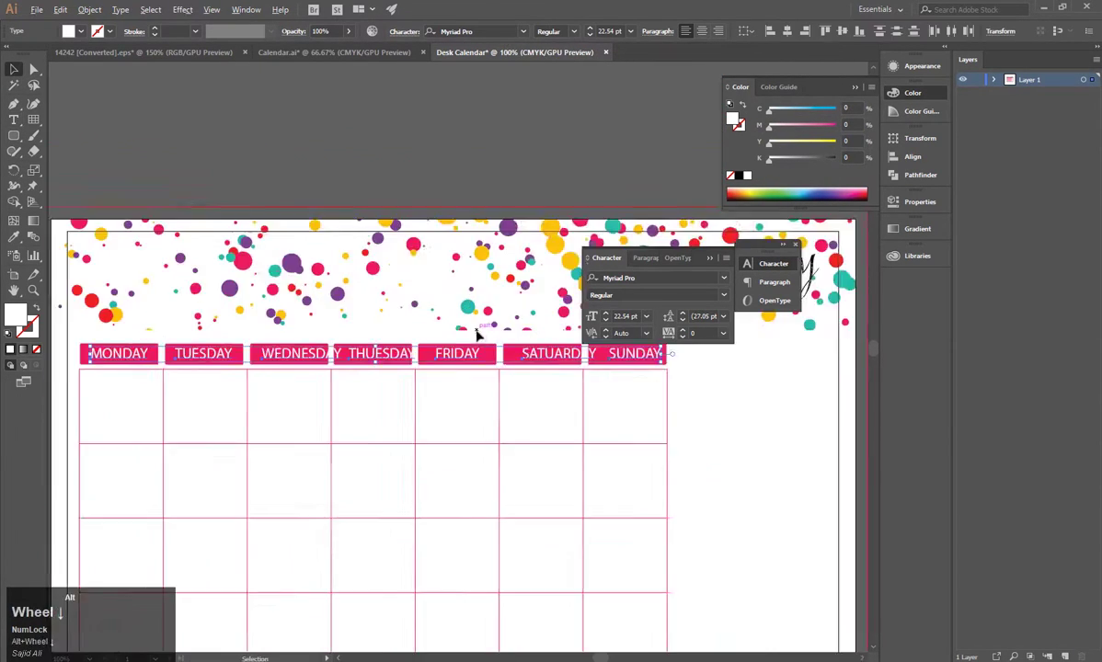
left_click(841, 32)
left_click(610, 31)
key("Down")
key("Down")
key("Down")
key("Down")
Centre each weekday label horizontally on its own pink header box.
scroll(142, 435, "up", 1)
left_click(204, 445)
scroll(215, 415, "down", 2)
left_click(443, 33)
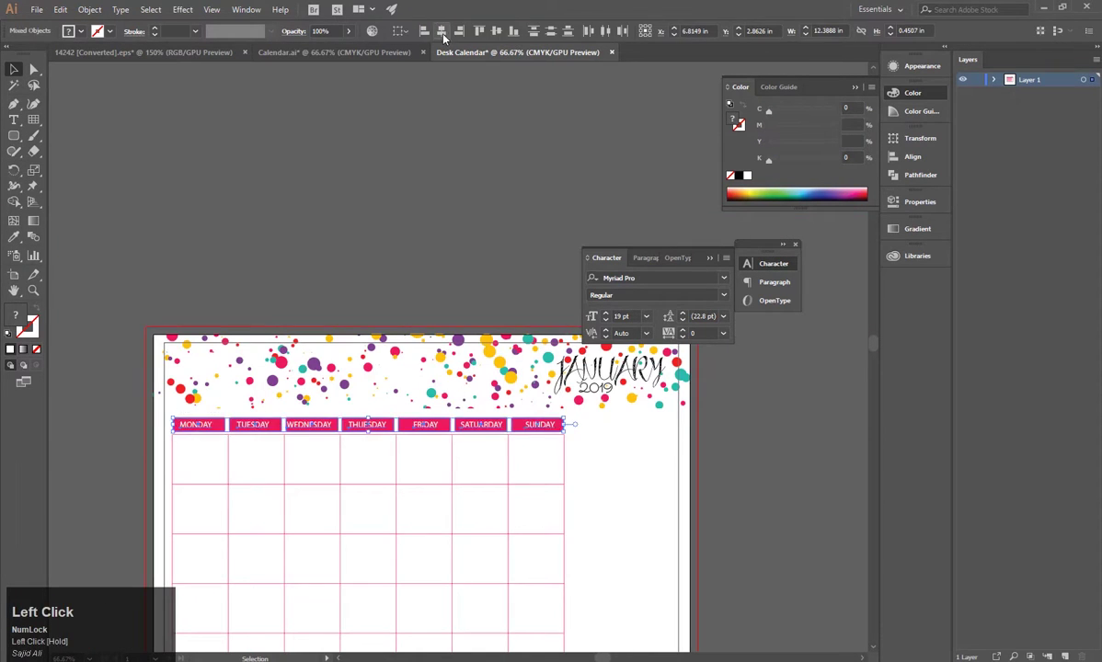
scroll(213, 406, "up", 2)
left_click_drag(214, 407, 290, 390)
scroll(290, 390, "up", 1)
left_click(500, 427)
left_click(444, 33)
left_click_drag(709, 379, 477, 357)
scroll(854, 396, "down", 2)
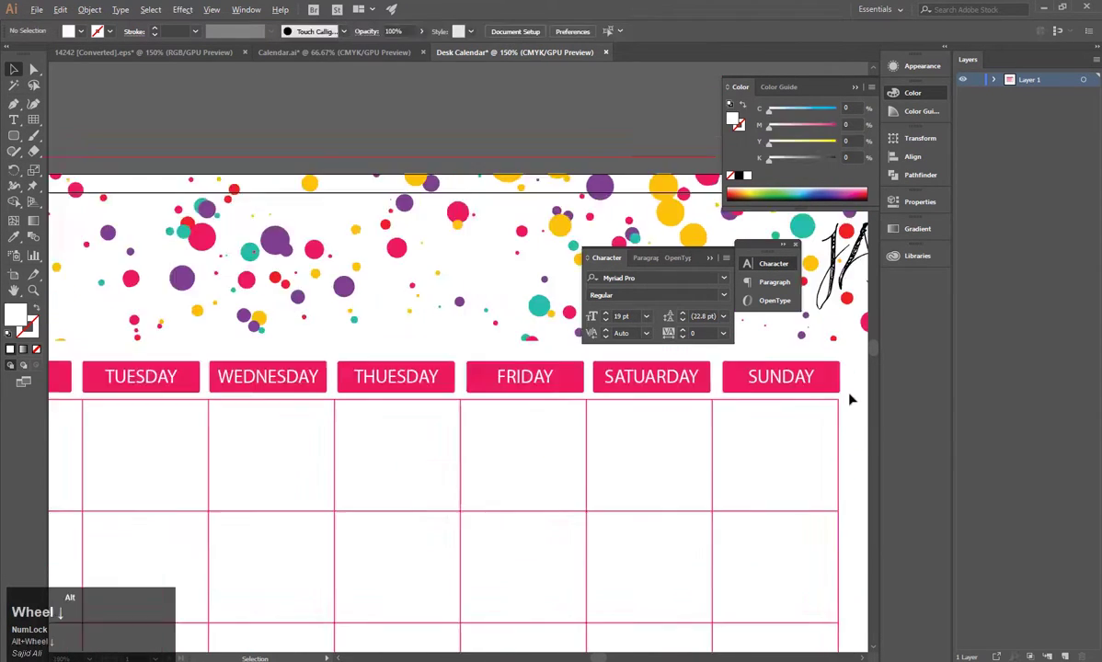
scroll(832, 392, "up", 1)
left_click(418, 332, "shift")
scroll(190, 335, "down", 2)
left_click(610, 379)
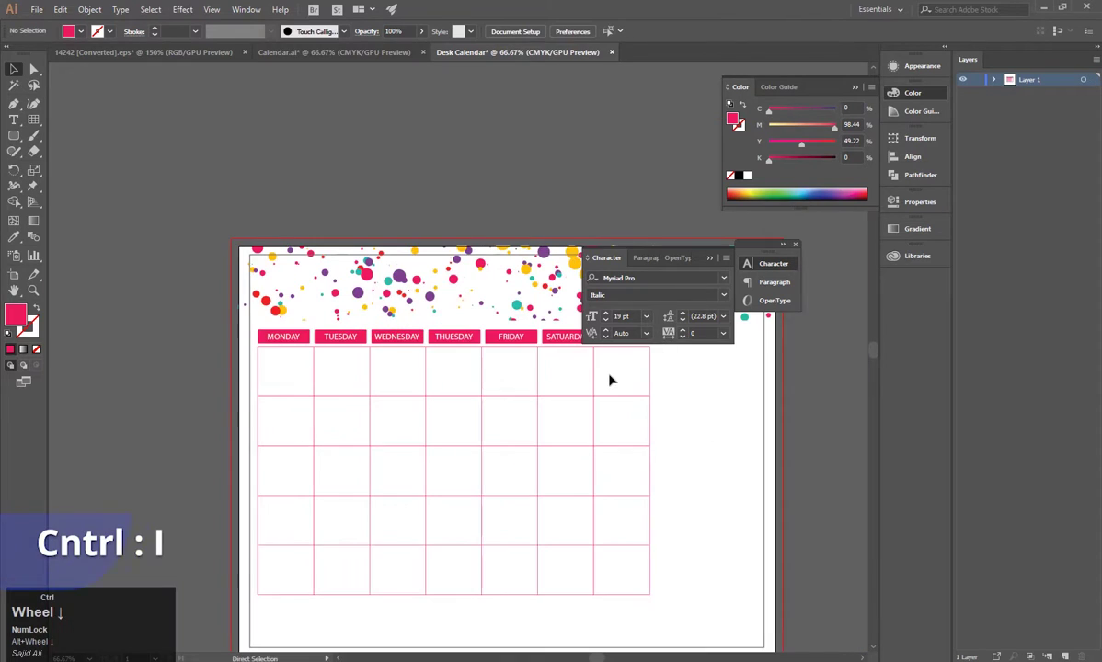
Run a spell check on the document and correct the misspelled weekday labels to Thursday and Saturday.
key("ctrl+i")
left_click(655, 258)
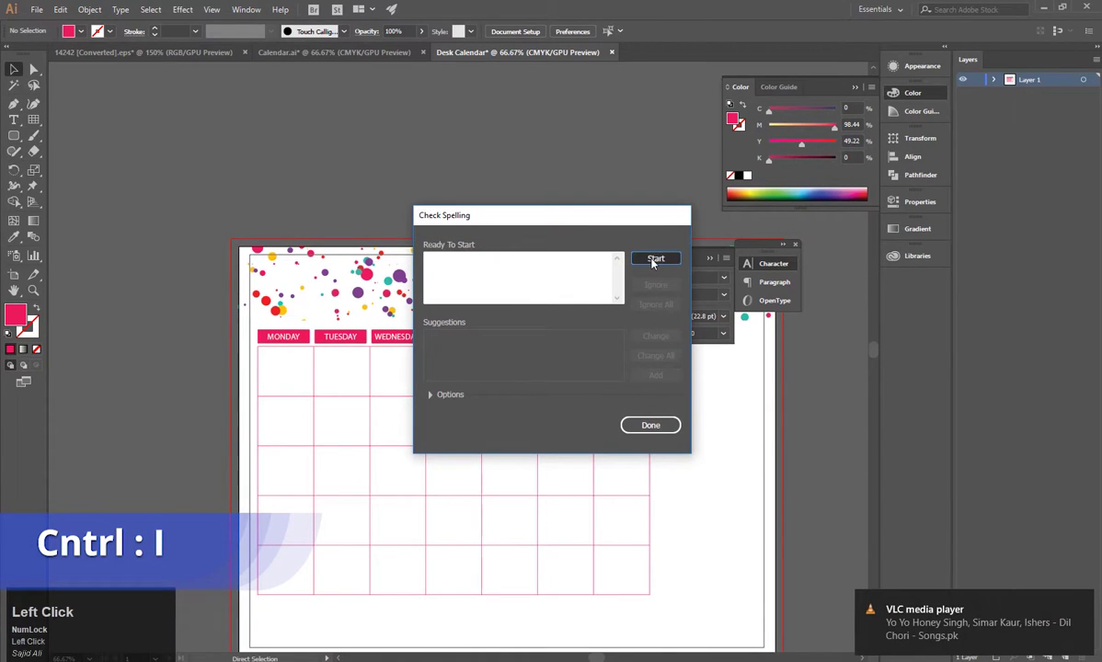
left_click(475, 340)
left_click(655, 337)
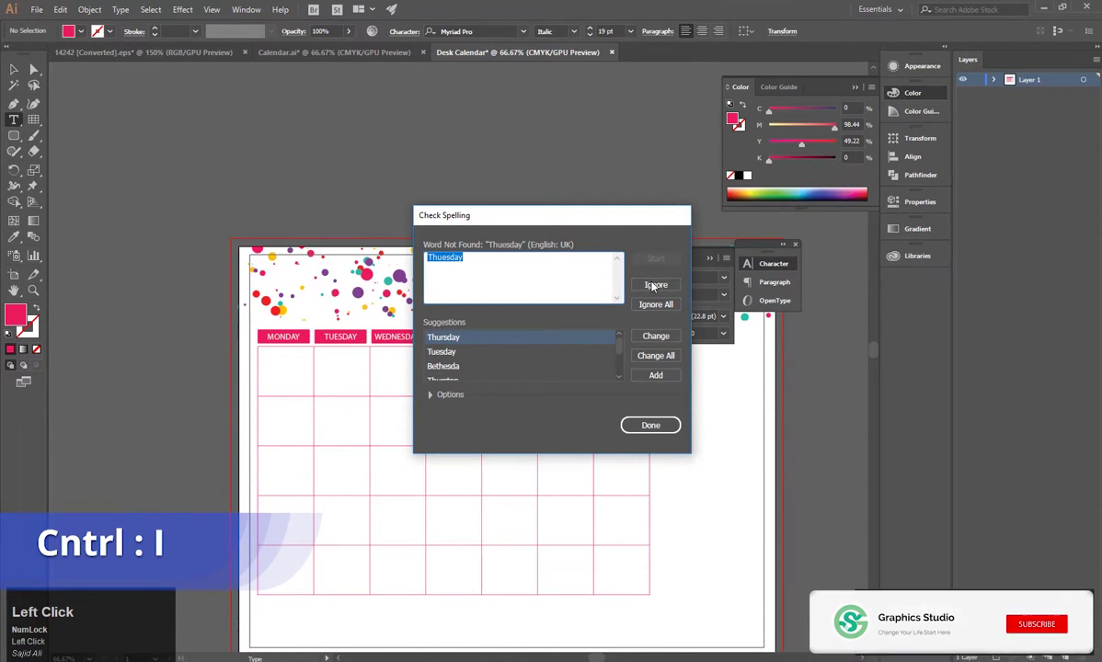
left_click(656, 337)
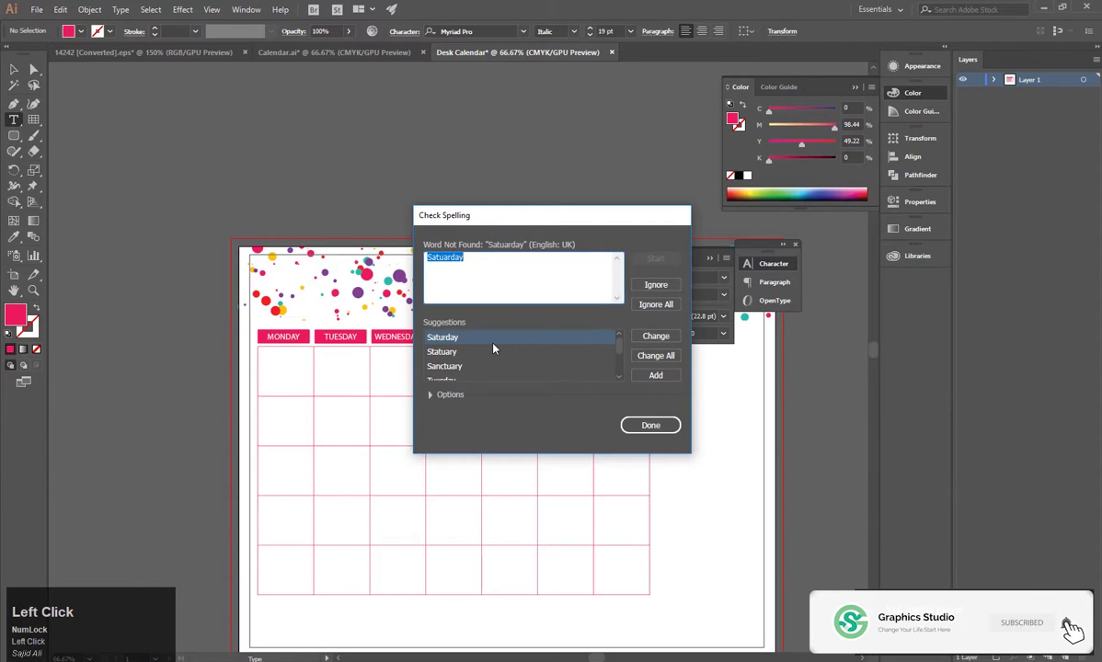
left_click(655, 337)
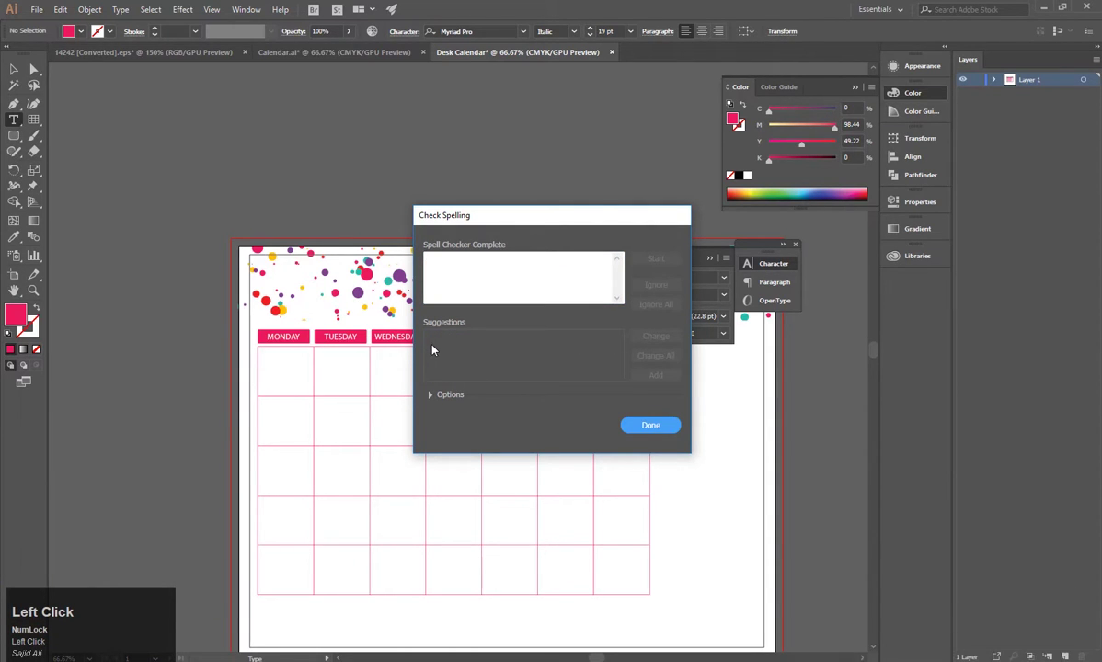
left_click(651, 425)
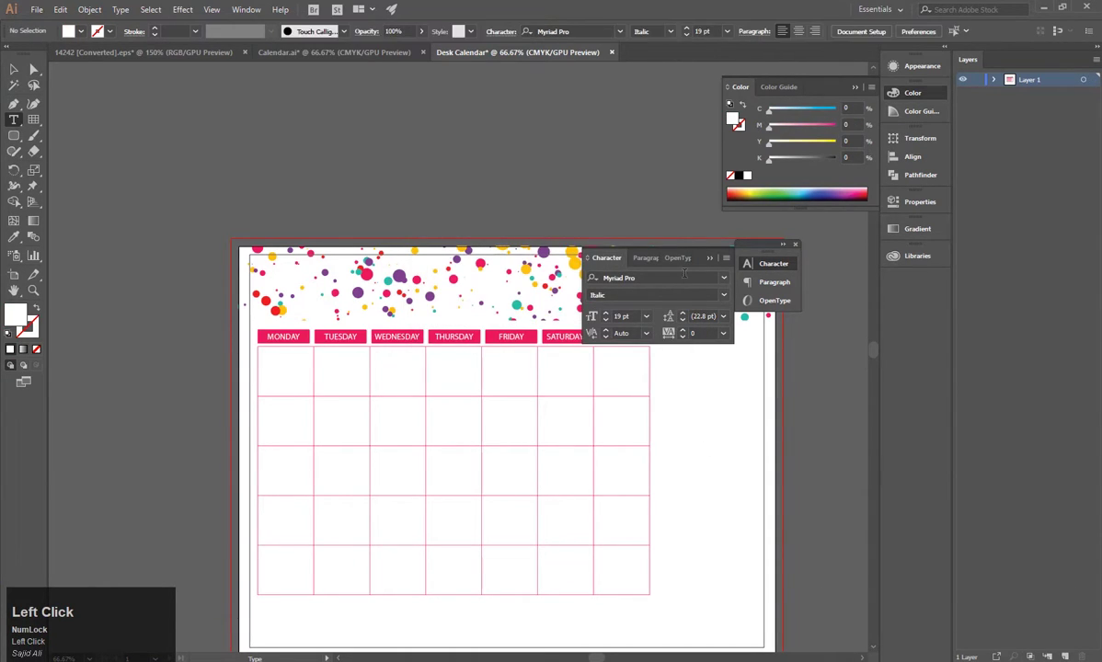
Collapse the character settings and move their floating dock clear of the artboard.
left_click(708, 258)
left_click(13, 69)
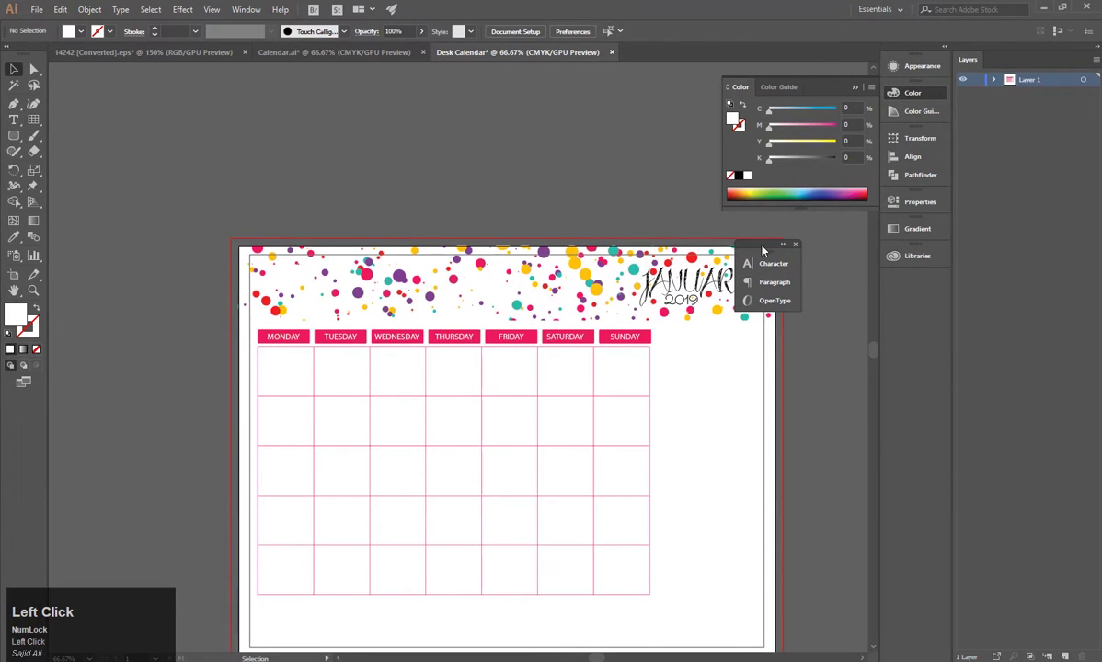
left_click_drag(762, 250, 821, 266)
Nudge the weekday headers and the date grid together slightly upward, closer to the confetti header.
scroll(261, 384, "down", 1)
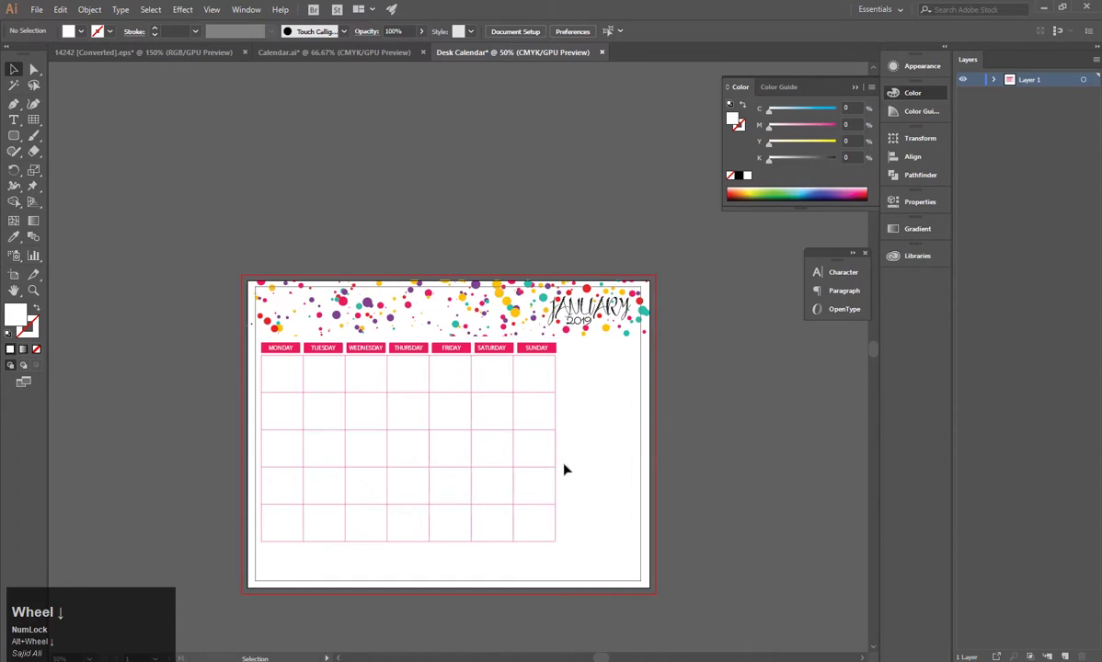
scroll(483, 521, "up", 1)
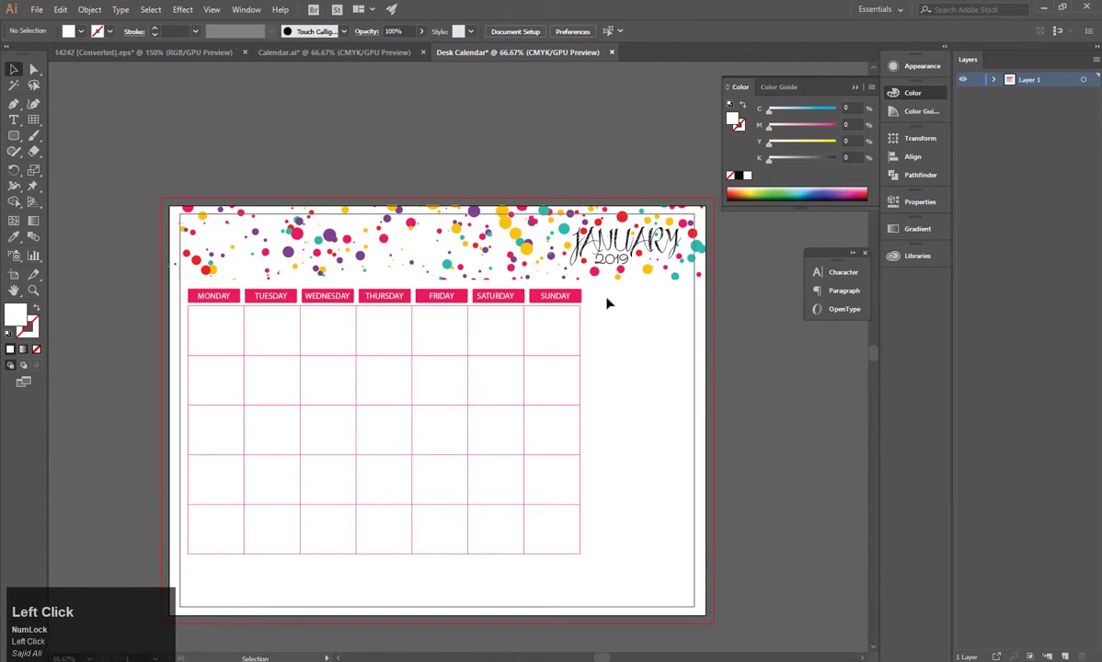
left_click_drag(454, 468, 184, 569)
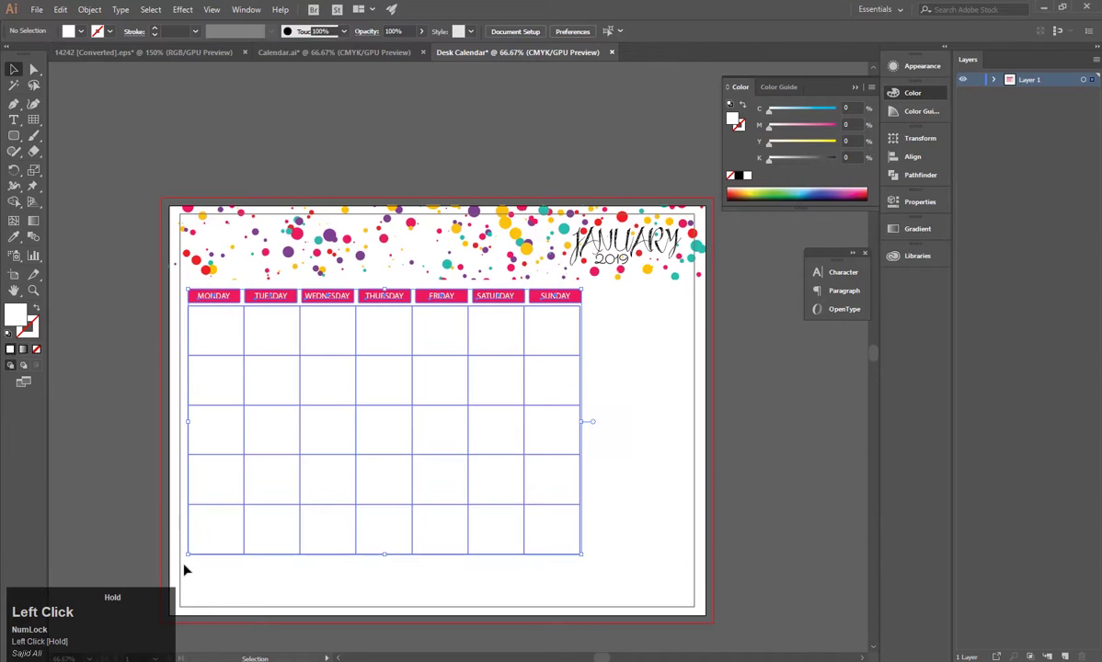
key("Up")
key("Up")
key("Up")
key("Up")
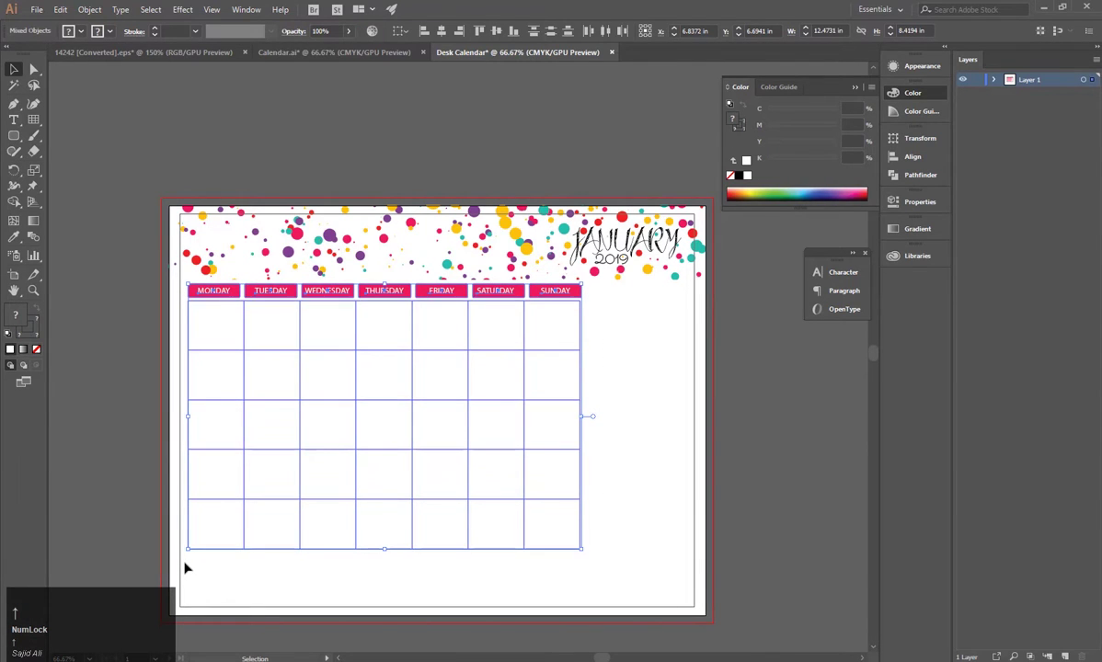
key("Up")
key("Up")
key("Up")
key("Up")
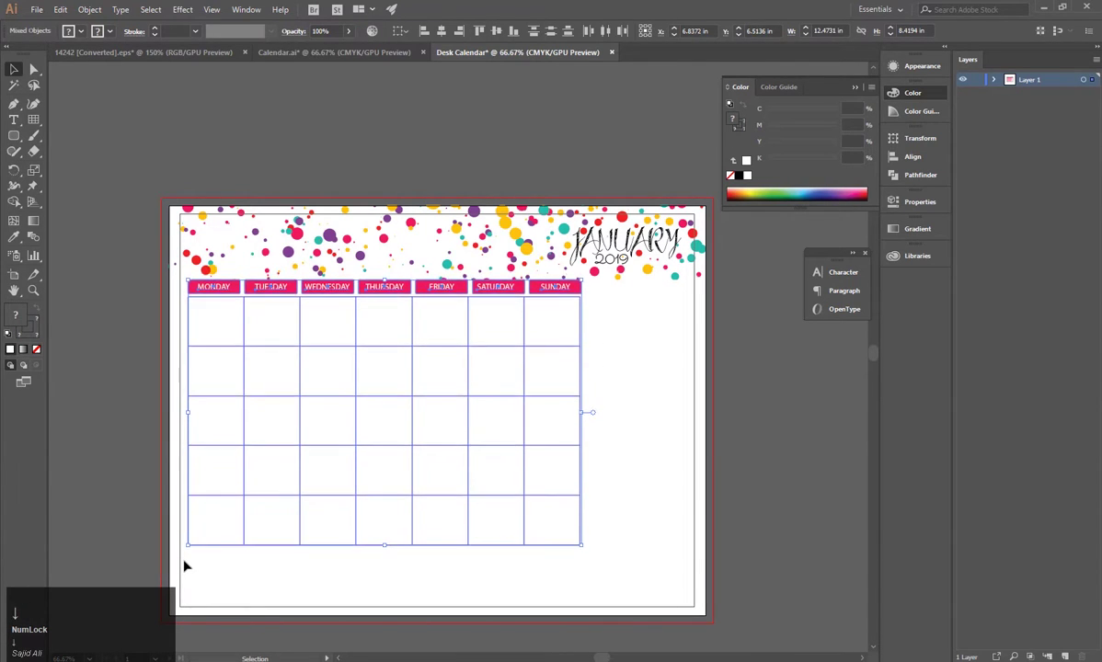
key("Down")
key("Down")
key("Down")
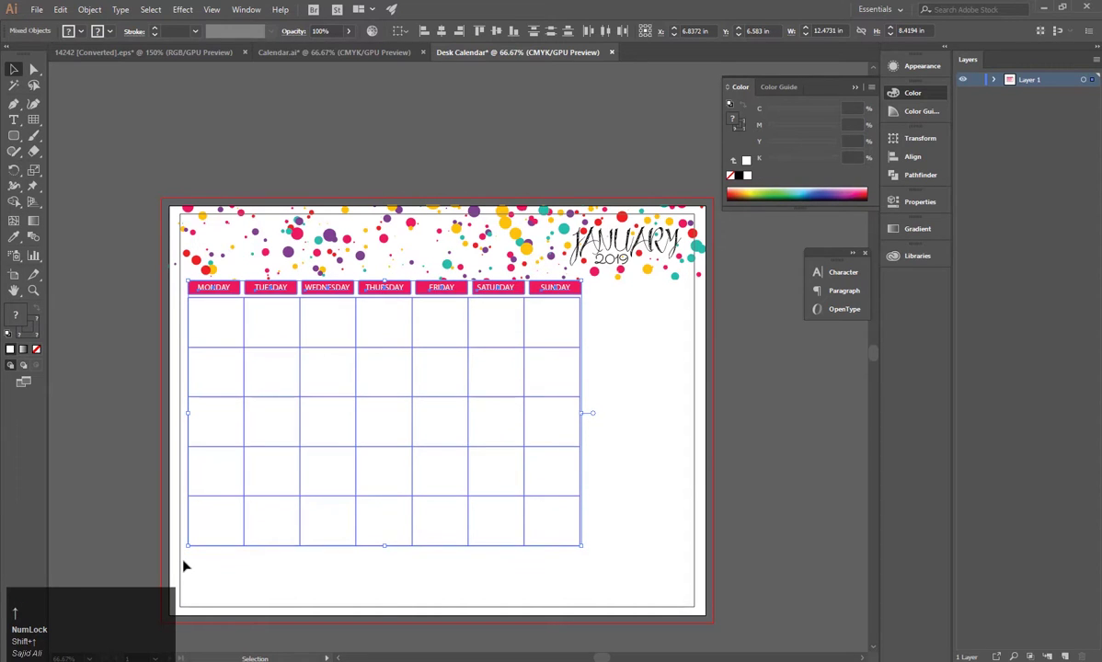
key("Down")
key("Down")
left_click(692, 471)
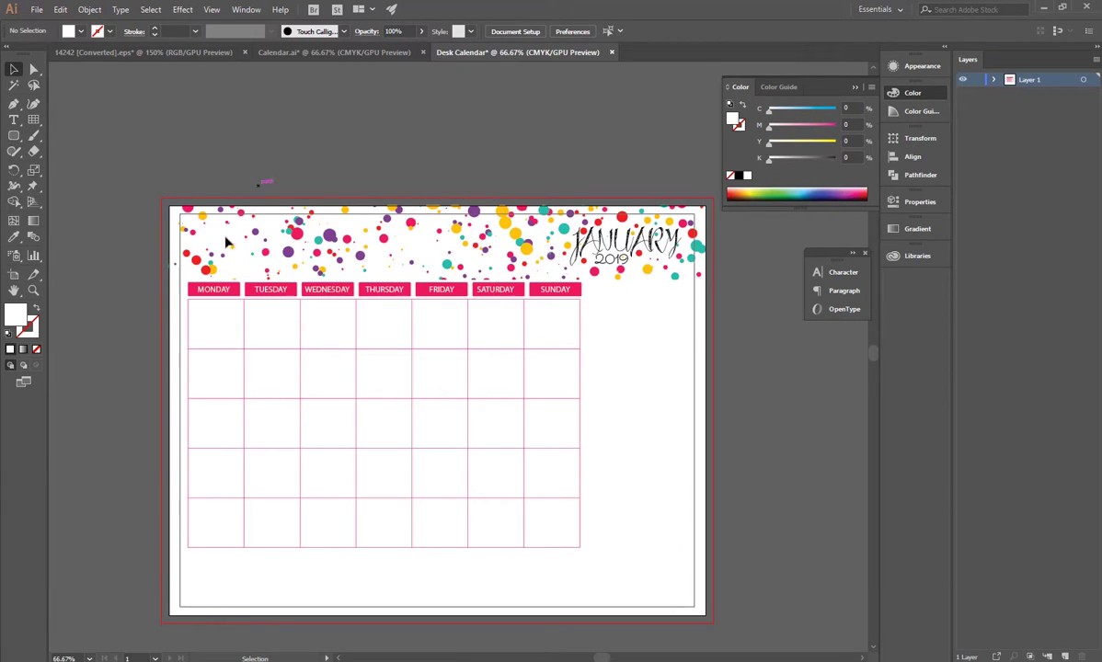
Add an area text frame about 2.7 × 3.9 in beside the grid's lower rows, listing MON, TUE, WED, TH, FRI, SAT, SUN on separate lines.
scroll(321, 474, "down", 1)
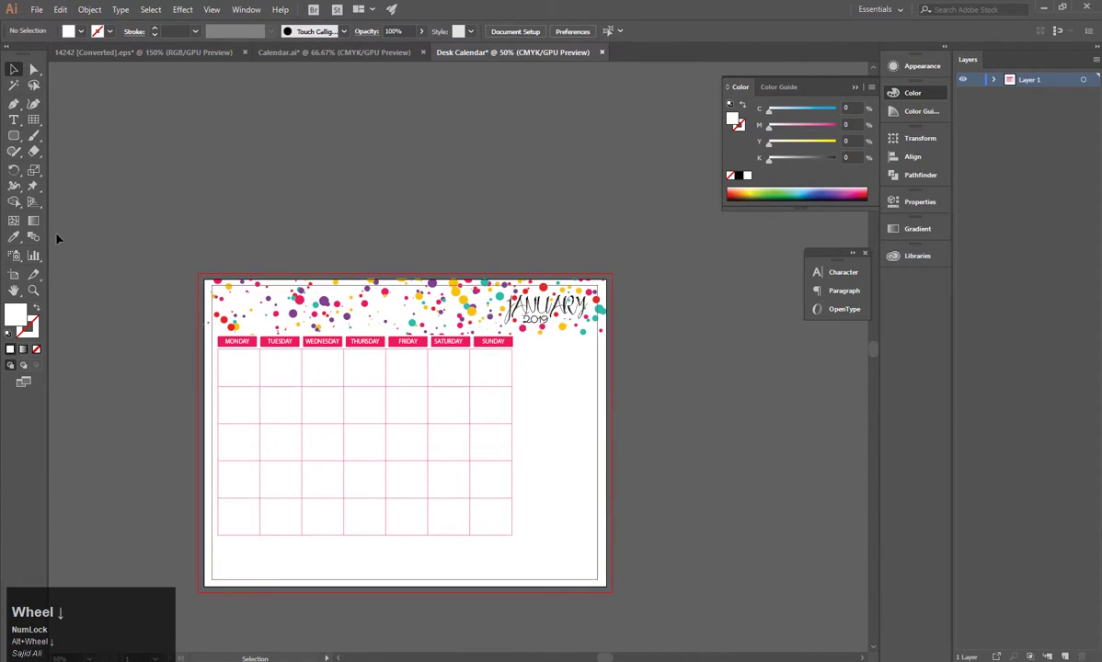
left_click(14, 120)
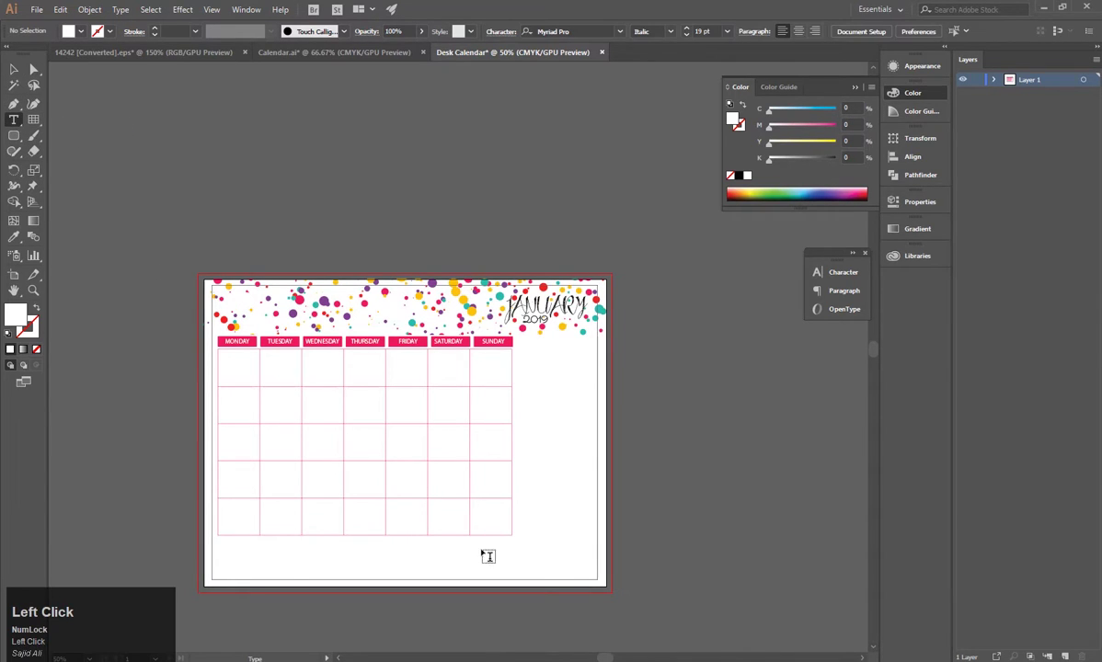
left_click_drag(531, 448, 595, 543)
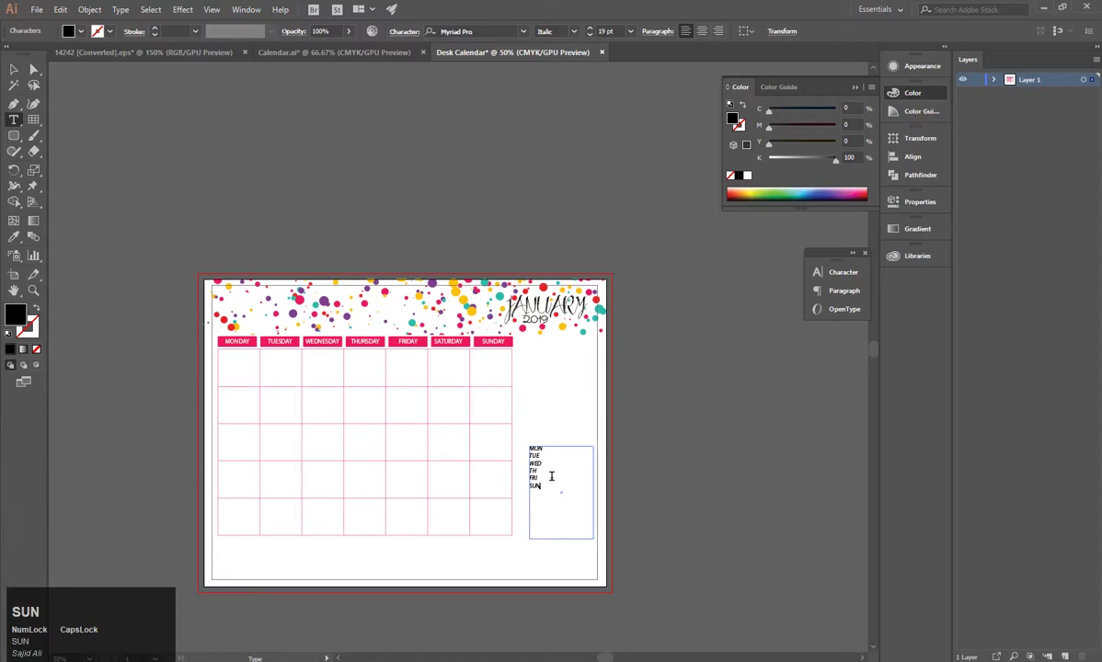
type("AT")
Set the weekday abbreviation text frame's width to 3.299 in through Area Type Options, with the preview enabled.
key("ctrl+a")
key("ctrl+t")
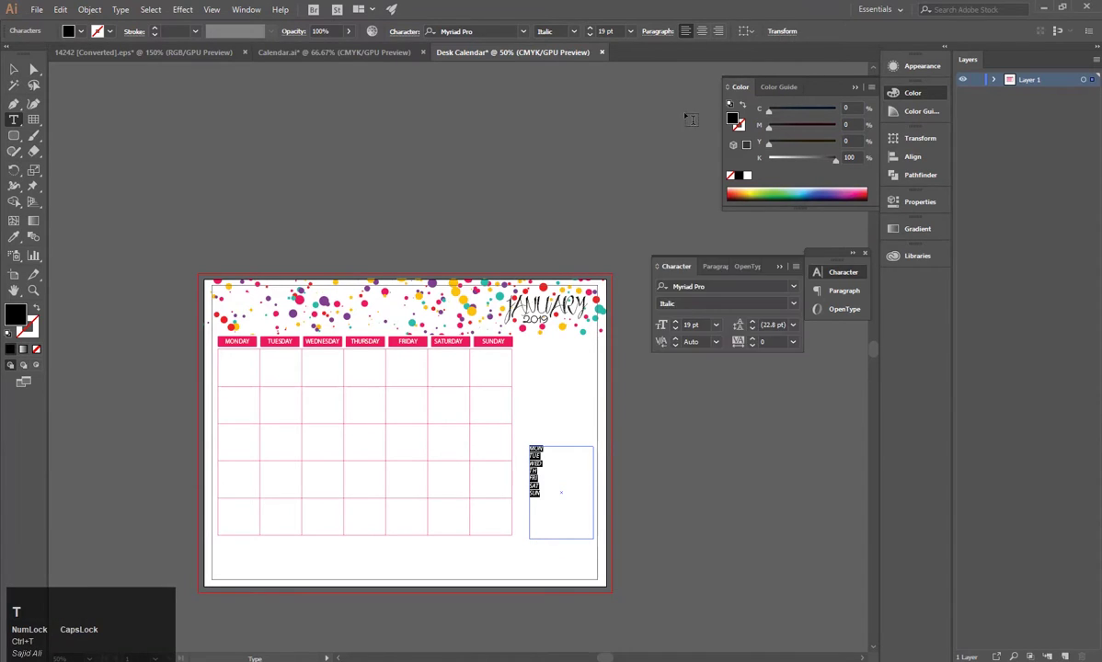
left_click(150, 9)
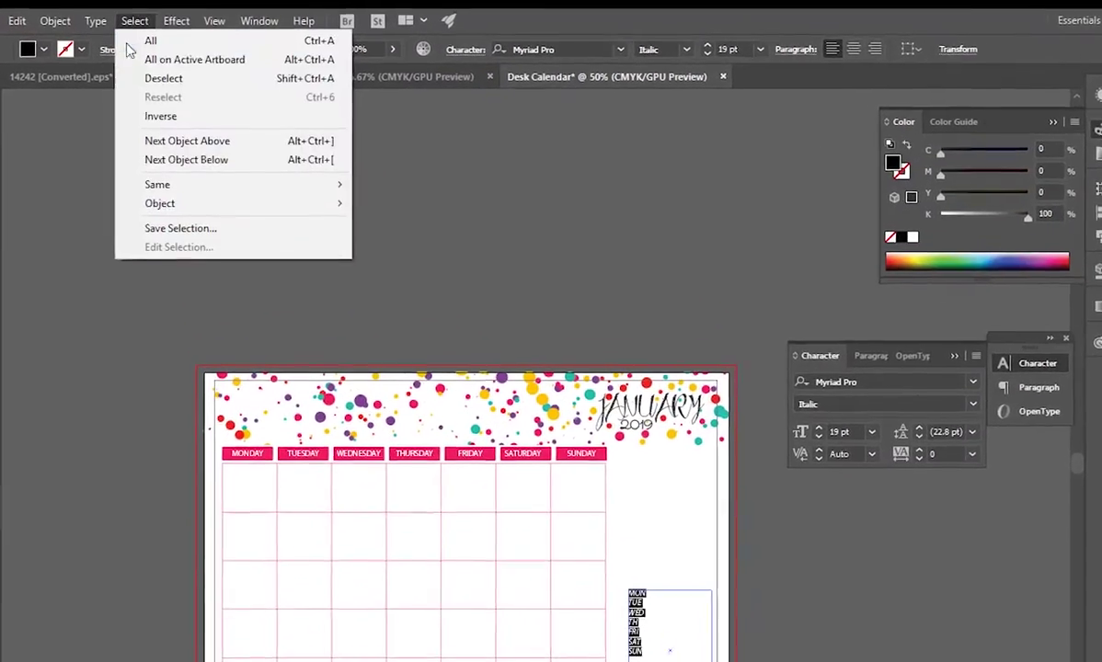
left_click(96, 20)
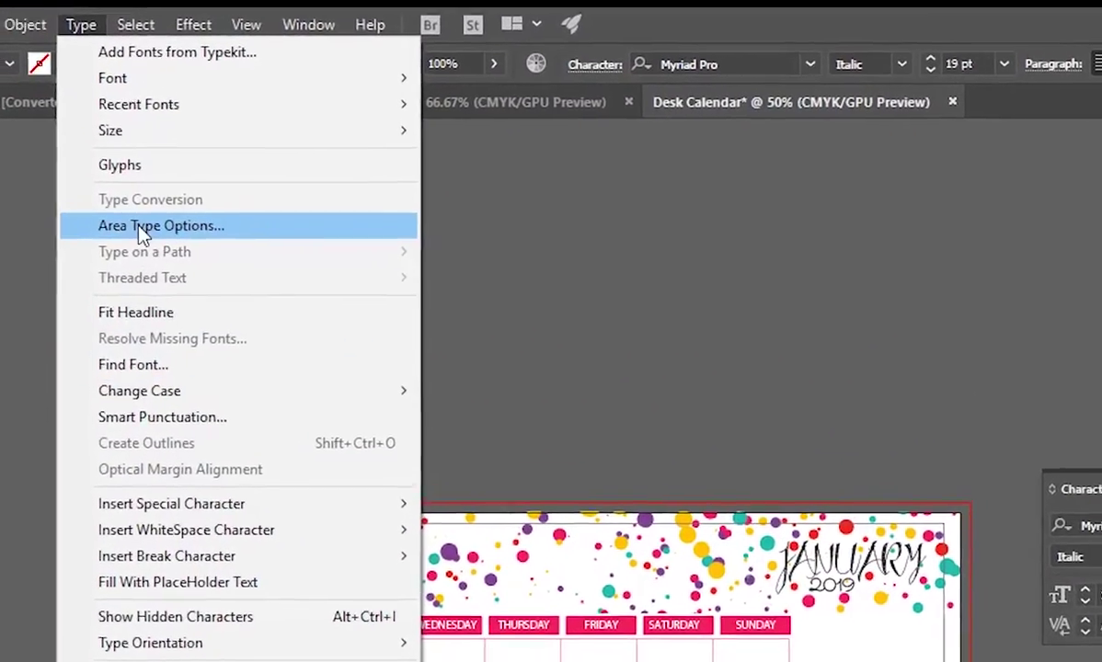
left_click(140, 227)
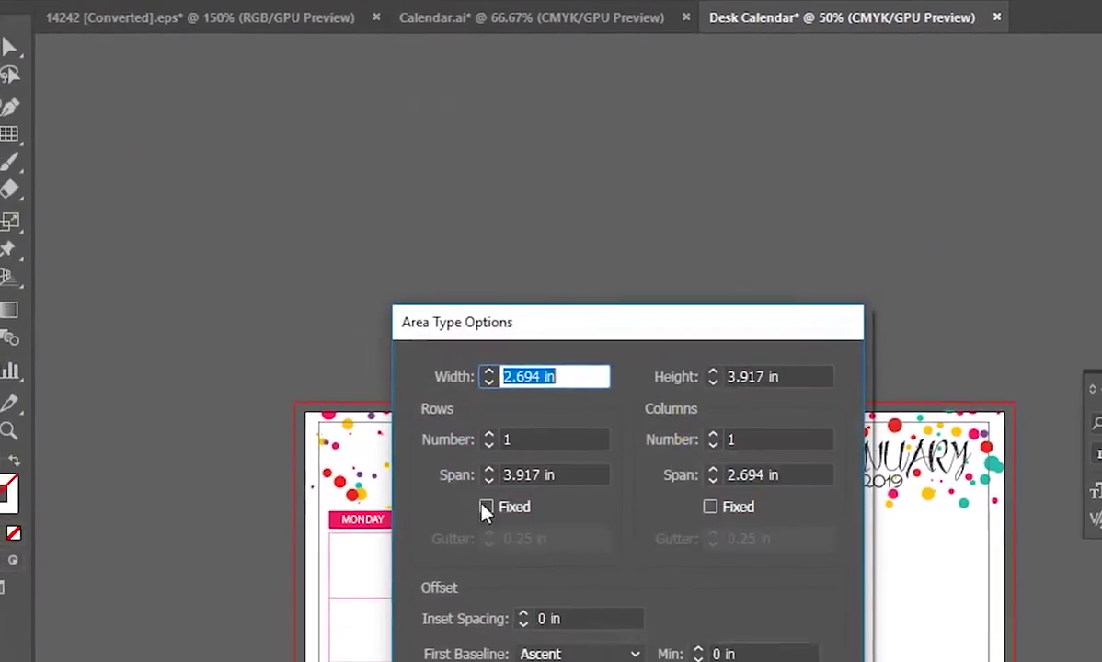
left_click(431, 598)
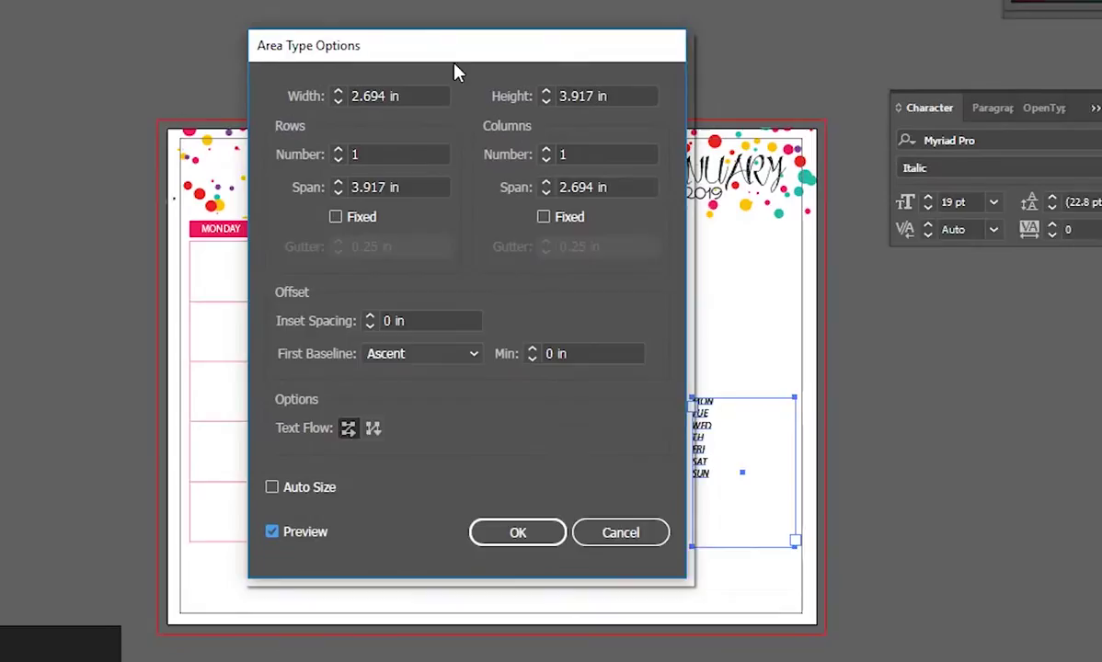
left_click_drag(462, 52, 810, 71)
left_click_drag(749, 118, 521, 110)
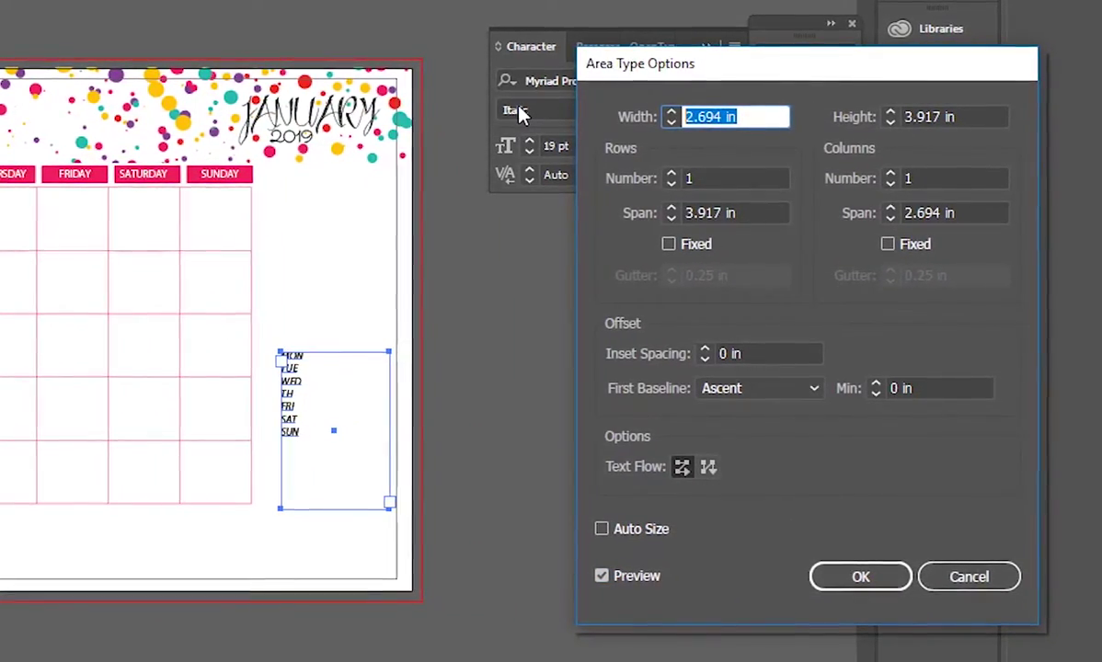
type("3.299")
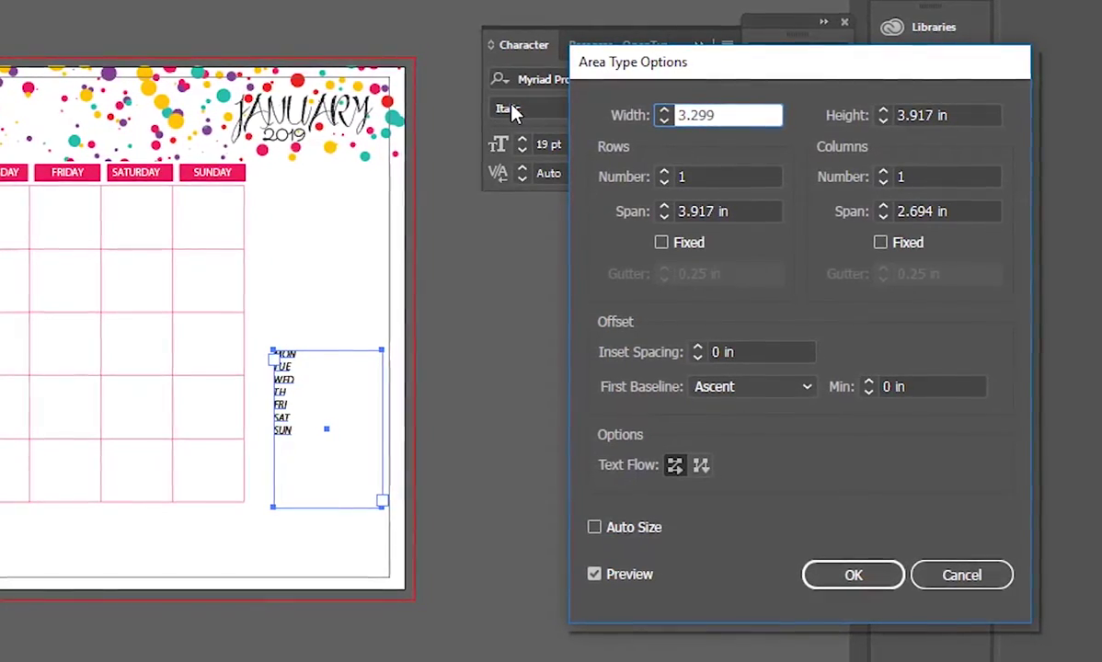
key("Tab")
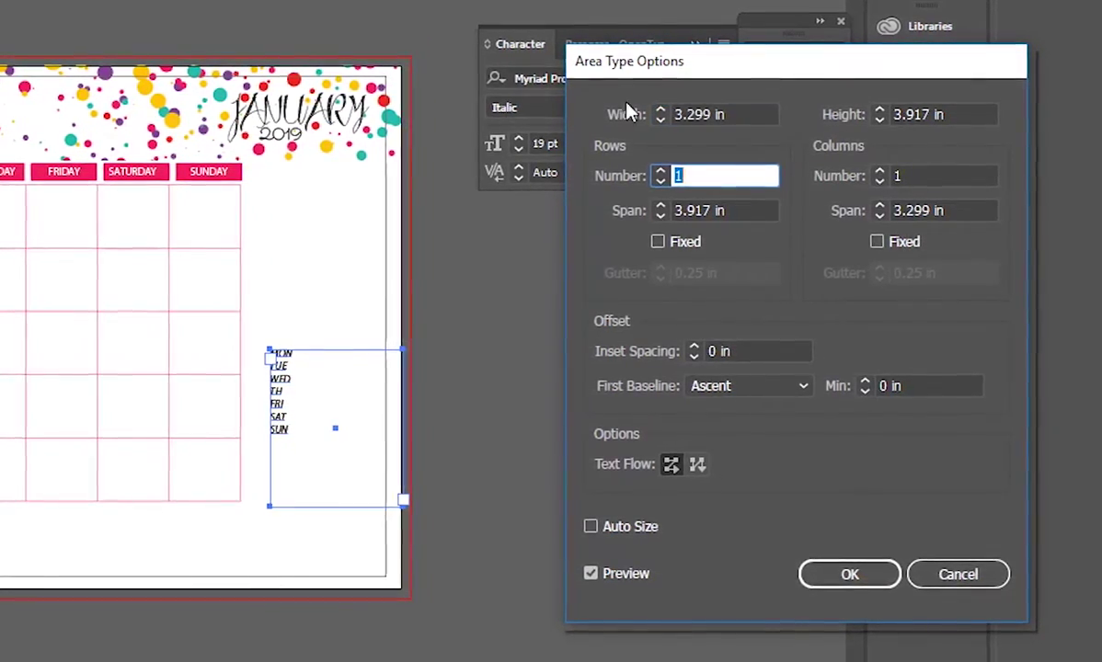
Set the weekday abbreviation text frame's height to 1.903 in.
key("shift+Tab")
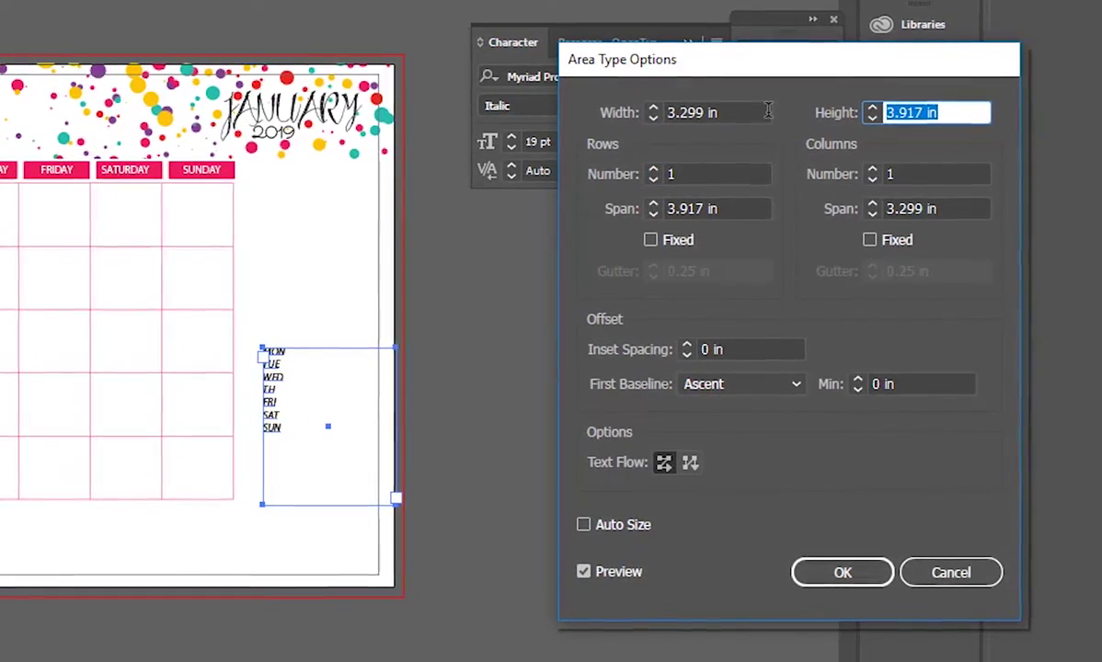
type("1.")
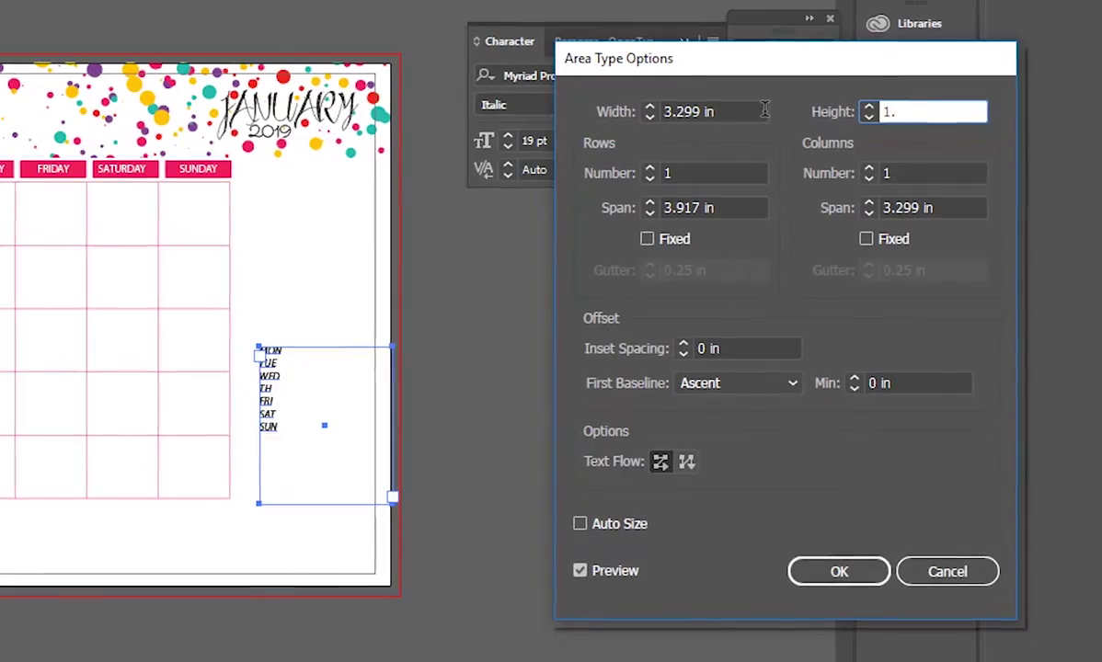
type("9")
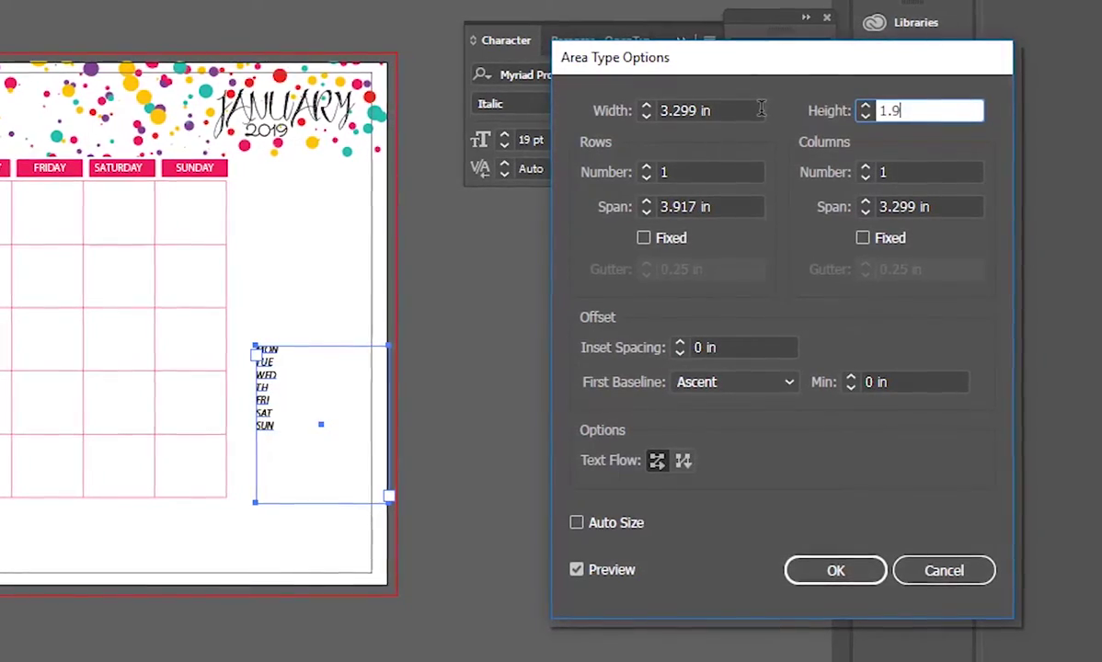
type("03")
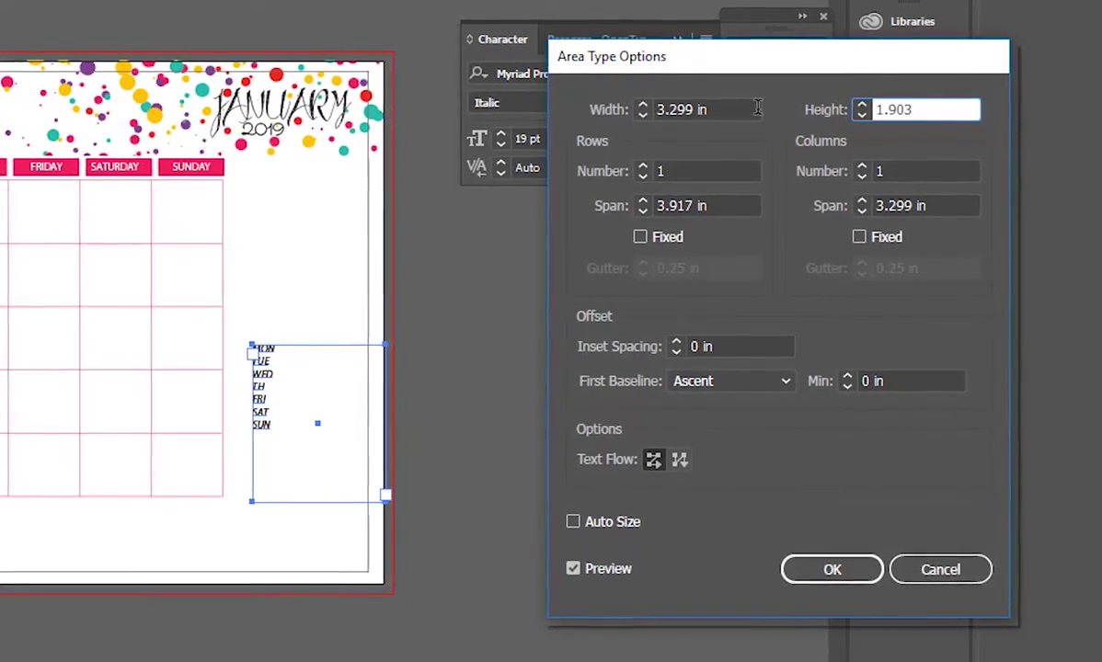
Divide the weekday abbreviation text frame into 6 rows and 7 columns.
key("Tab")
type("6")
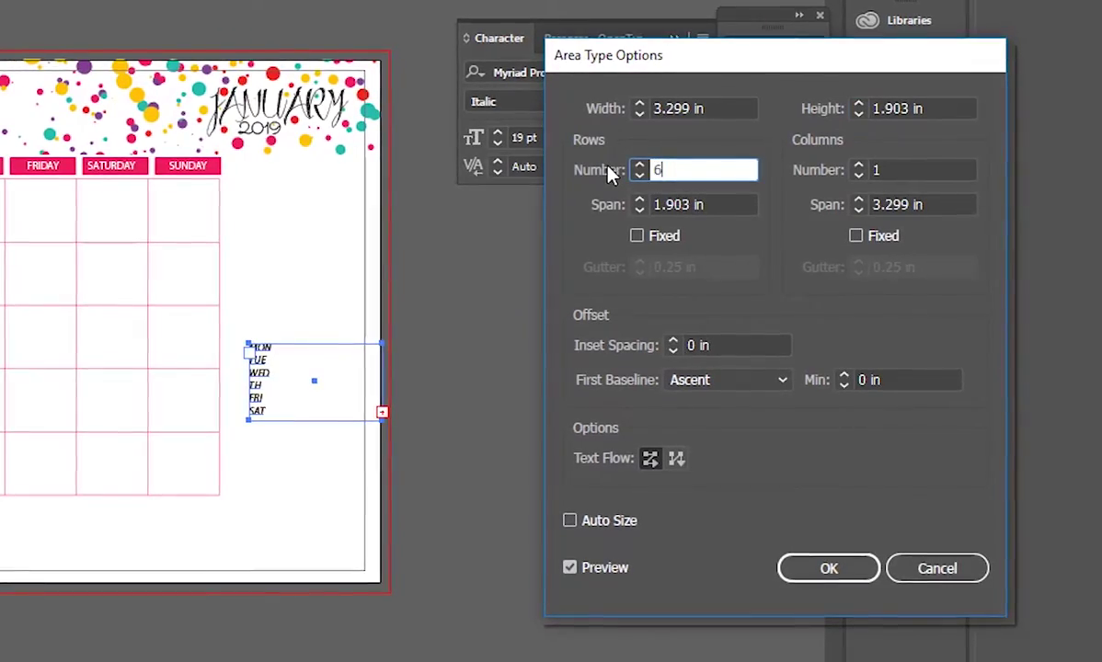
key("Tab")
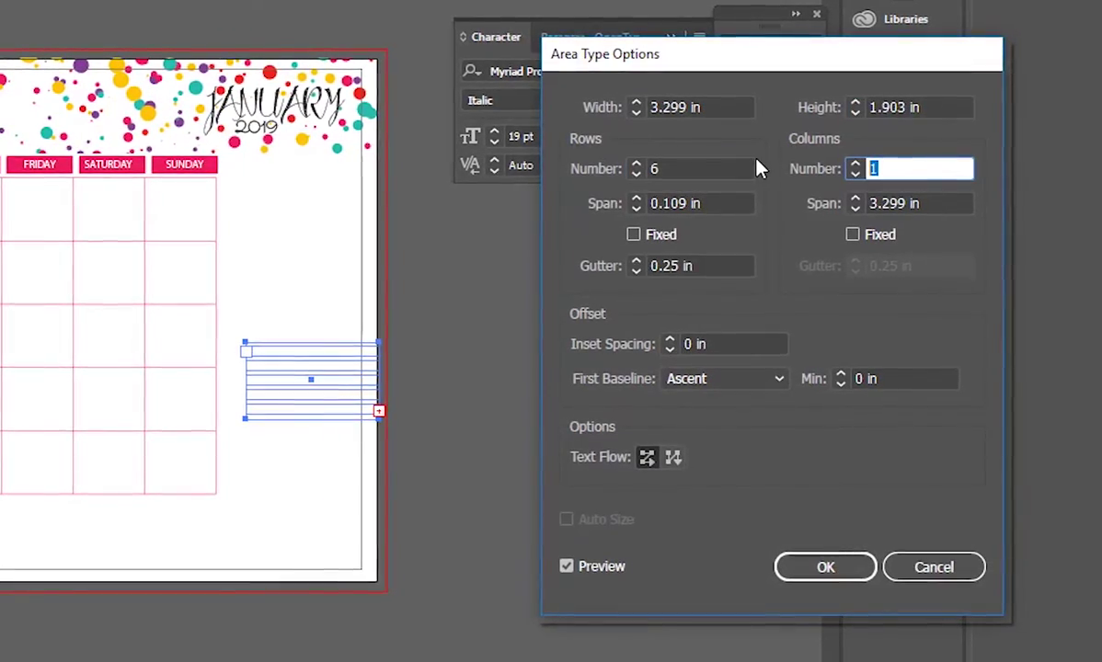
type("7")
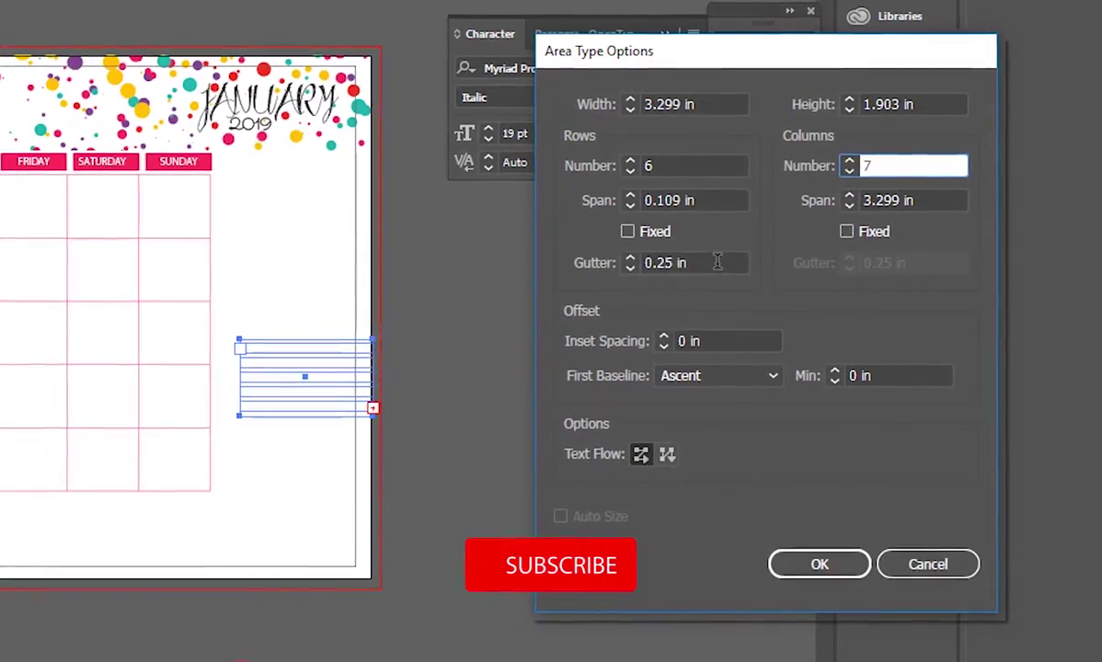
Set both the row gutter and the column gutter of the text frame to 0.039 in.
key("Tab")
type("0.0")
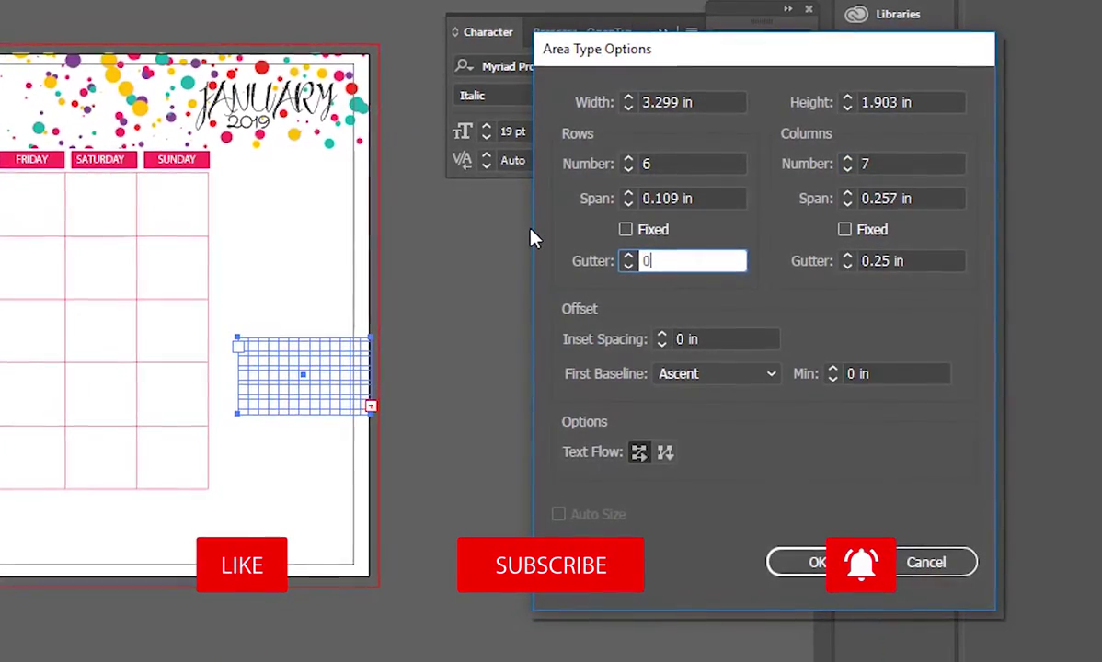
type("39")
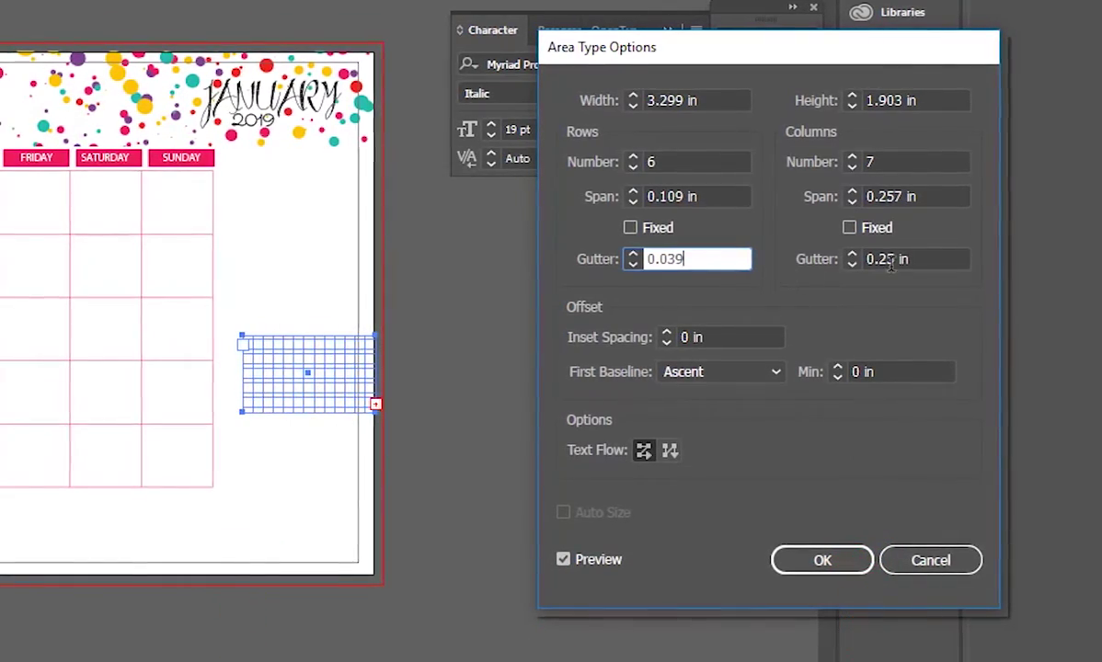
left_click(939, 260)
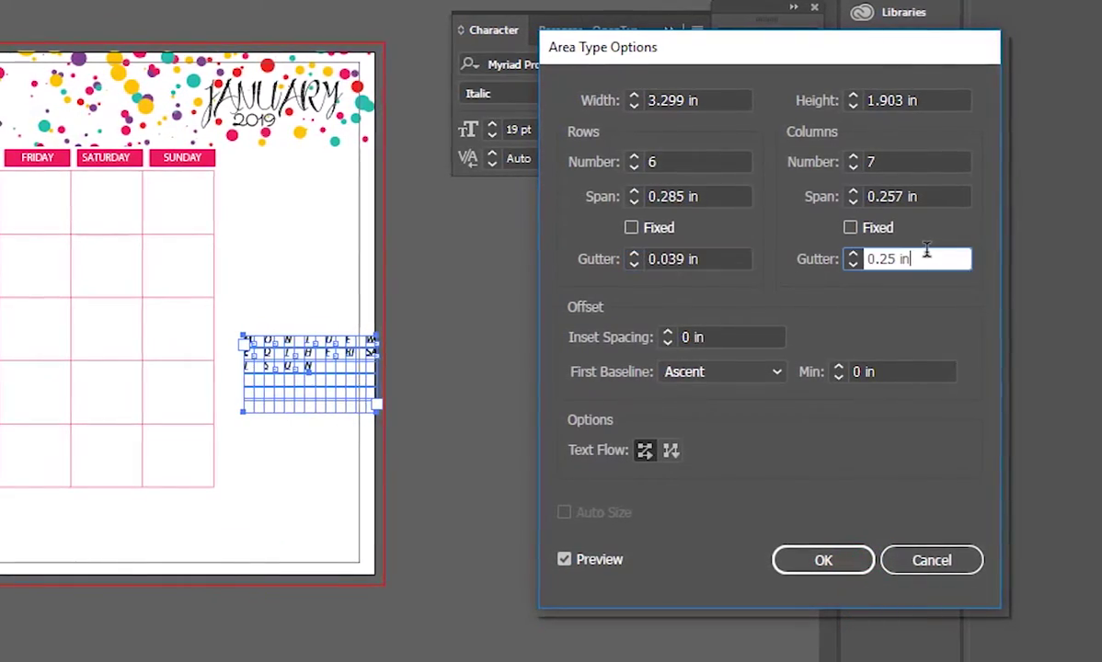
left_click_drag(939, 259, 793, 264)
type("0.0")
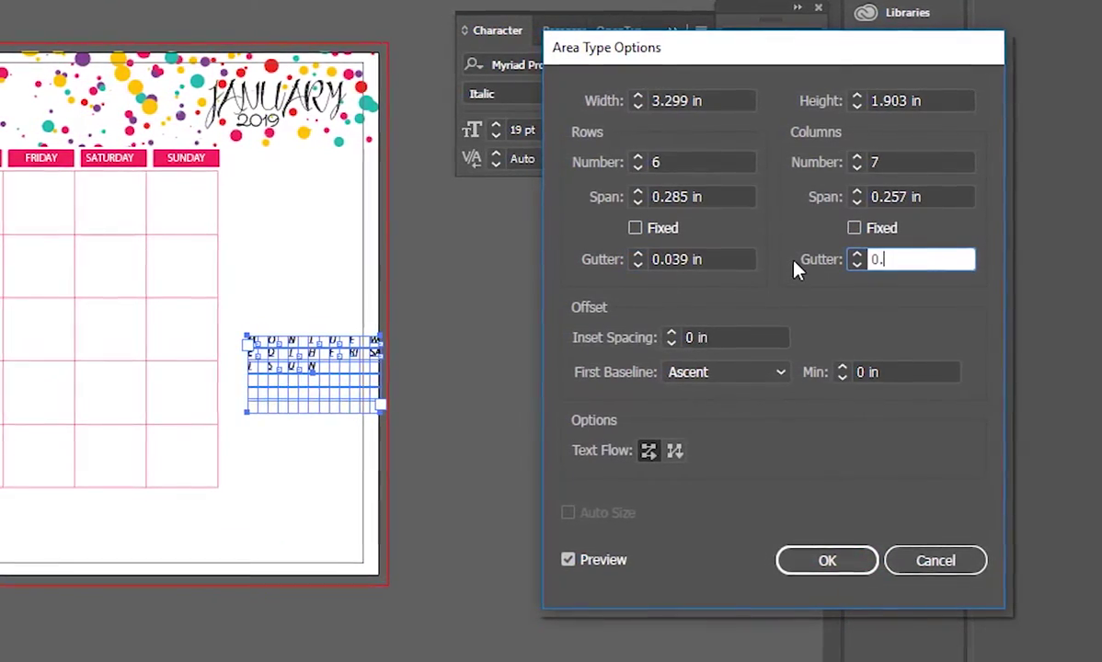
type("39")
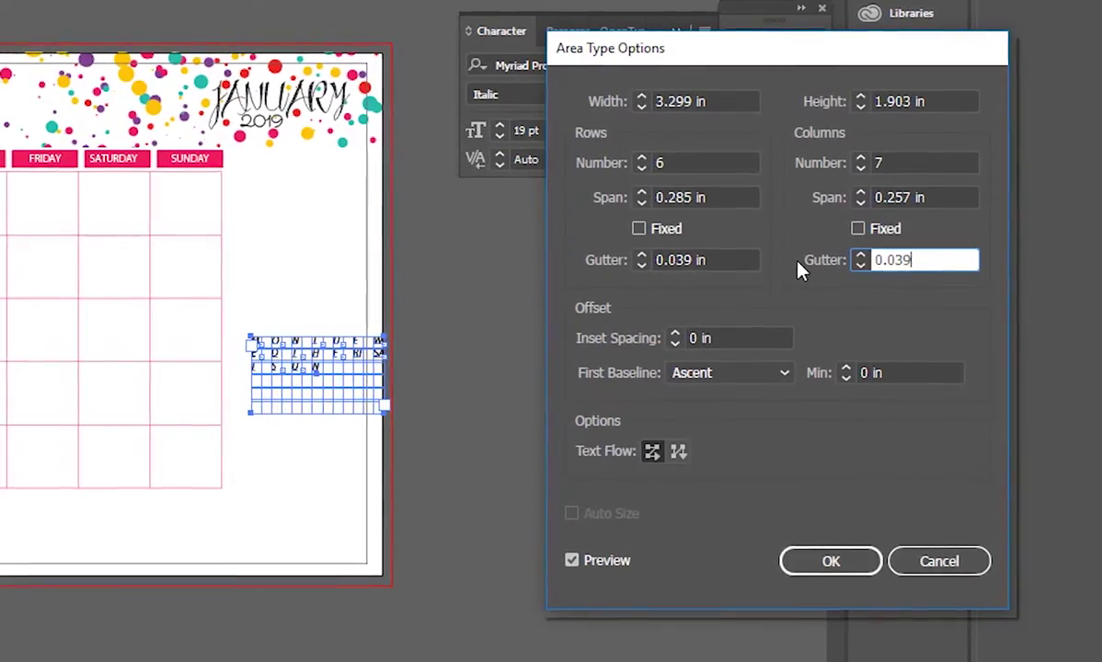
type(" IN")
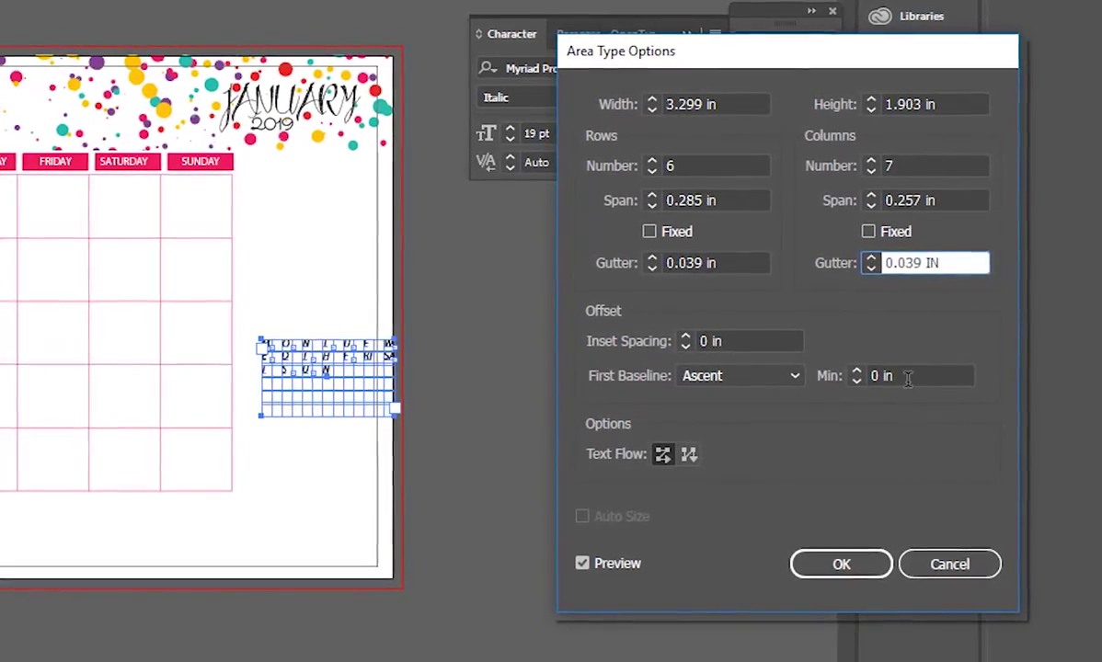
Set the first baseline minimum to 0.239 in and apply the area type options.
key("Tab")
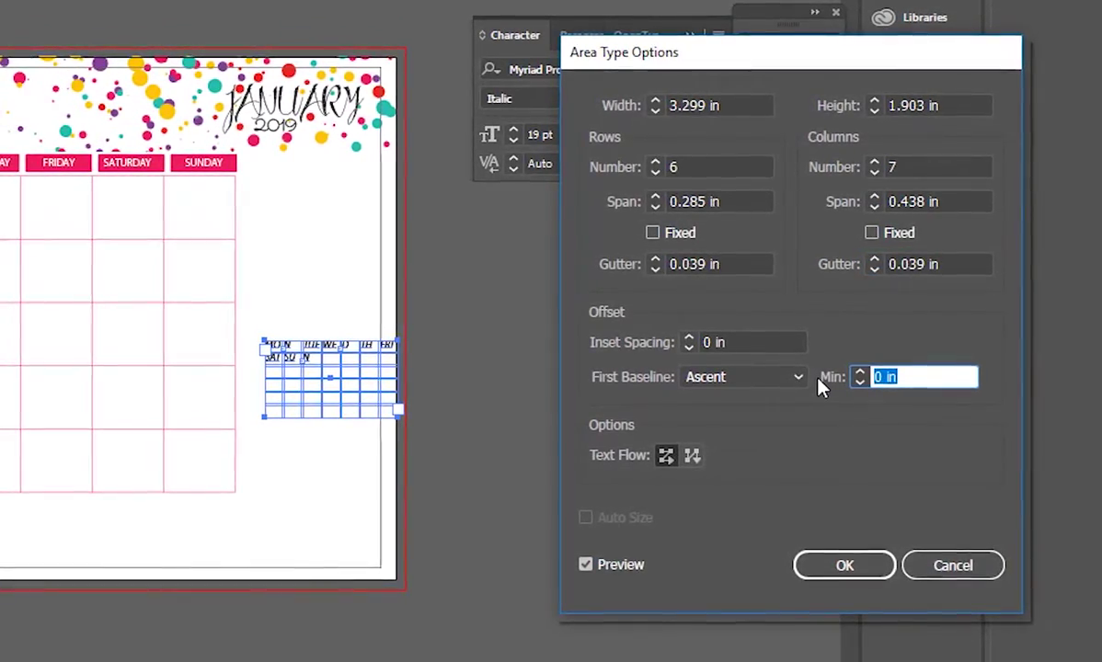
type("0")
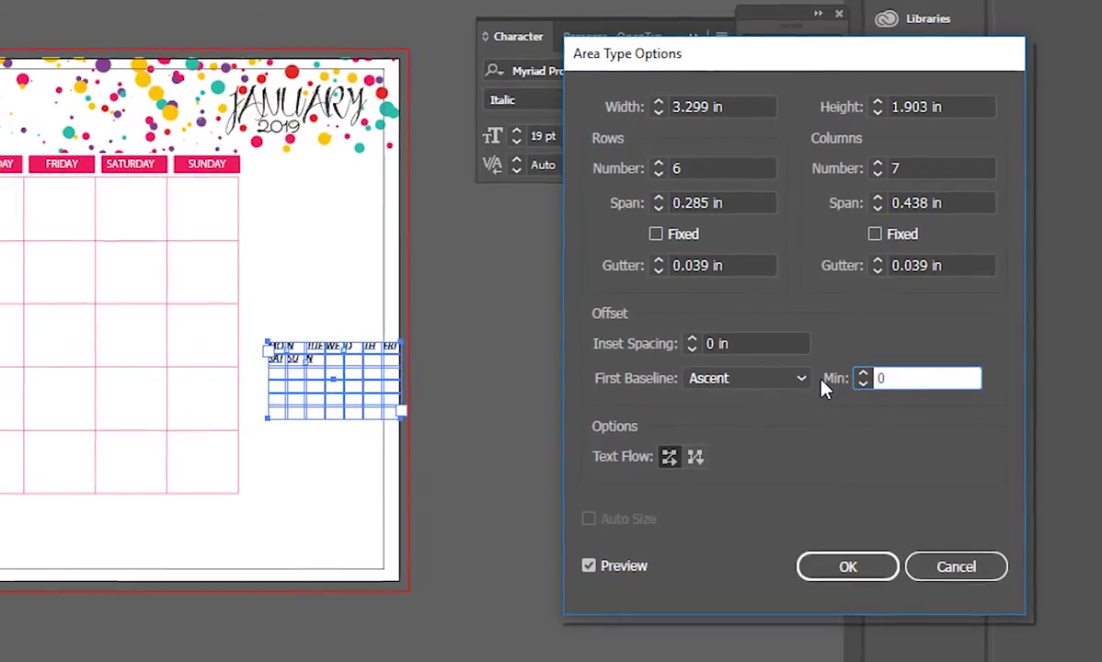
type(".239")
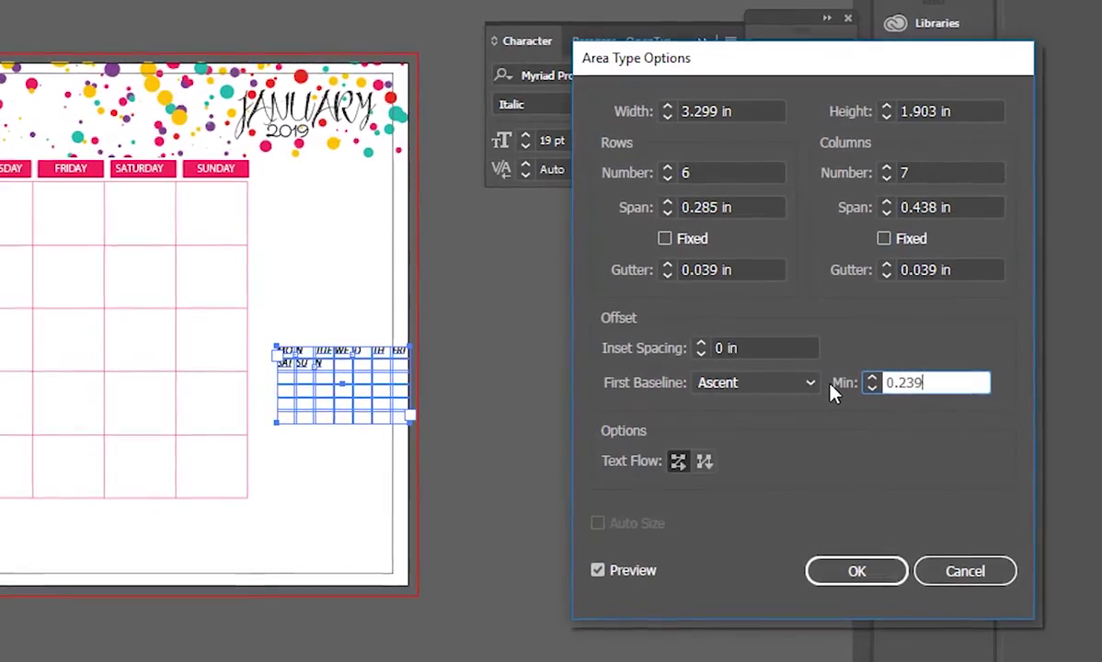
left_click(785, 350)
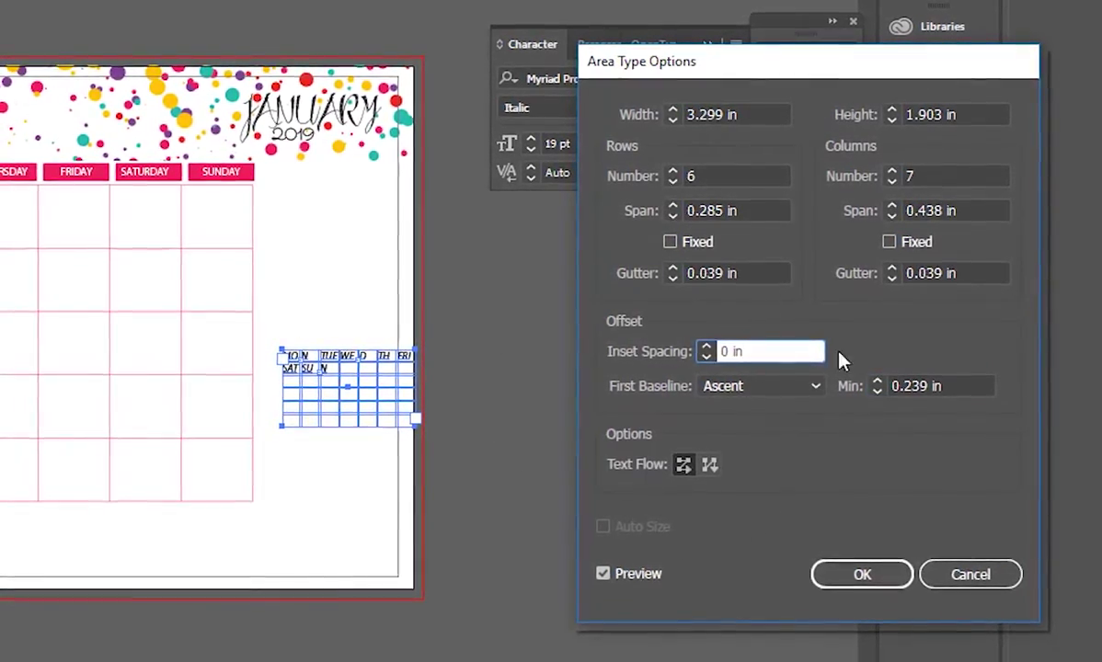
left_click(830, 580)
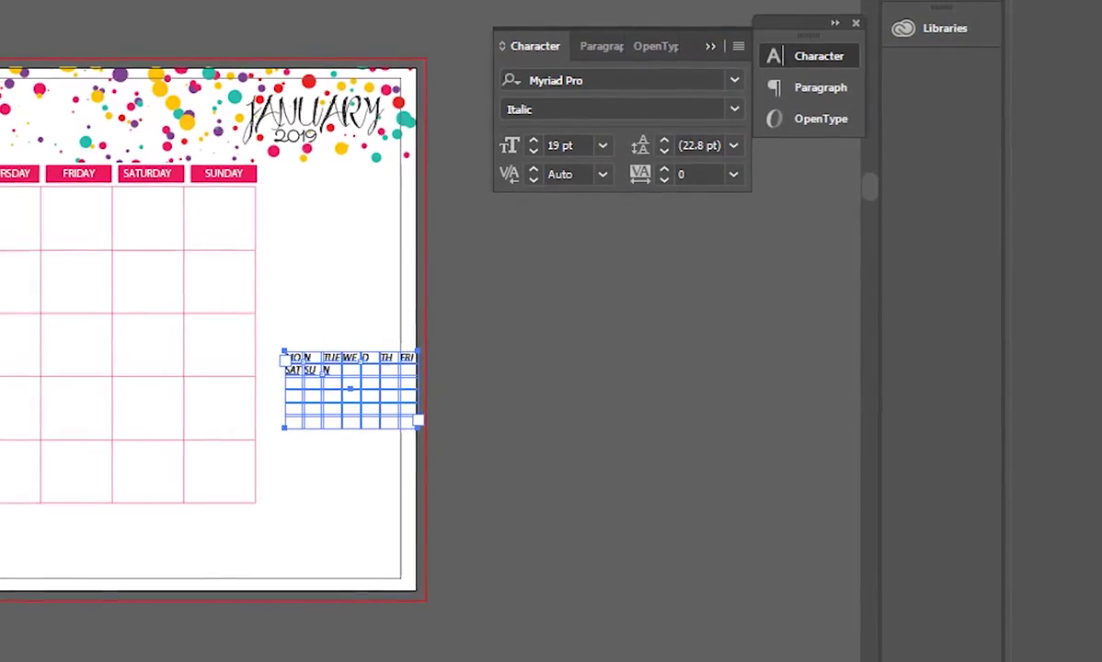
Set all the weekday abbreviation text to 14 pt so each day fits its own column.
scroll(350, 419, "up", 5)
left_click(320, 233)
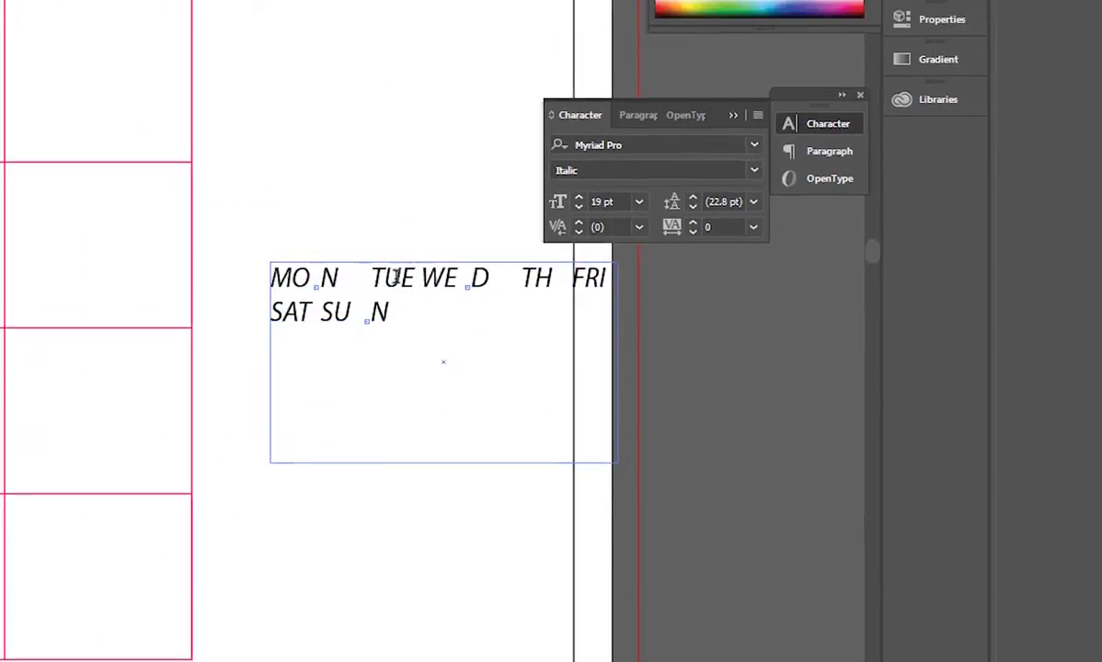
double_click(395, 277)
key("ctrl+a")
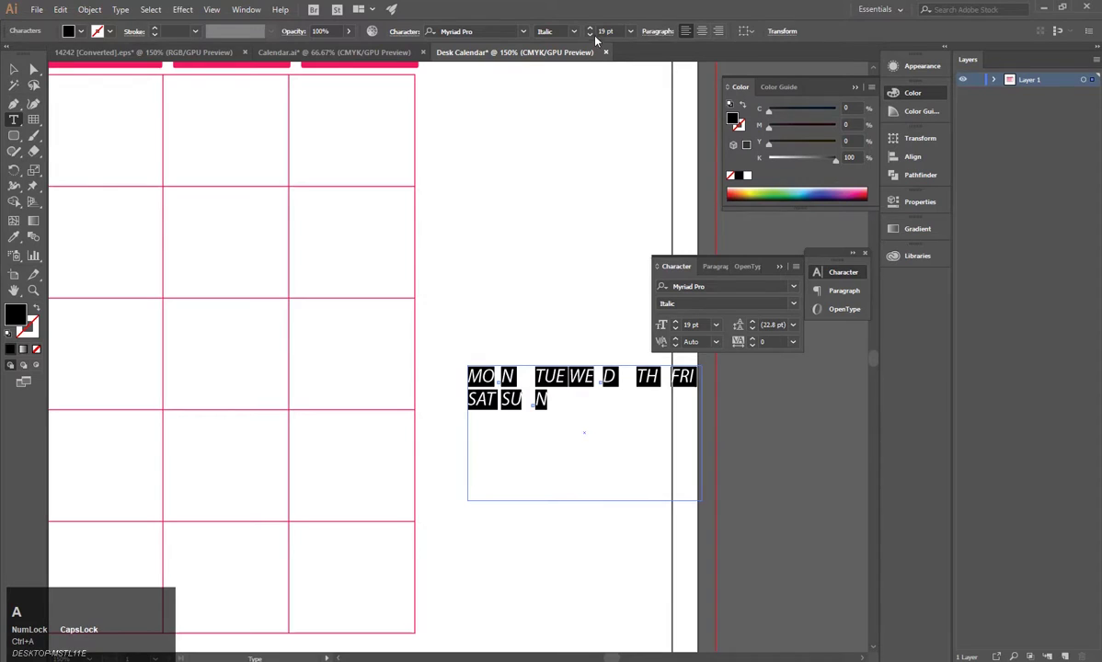
type("14")
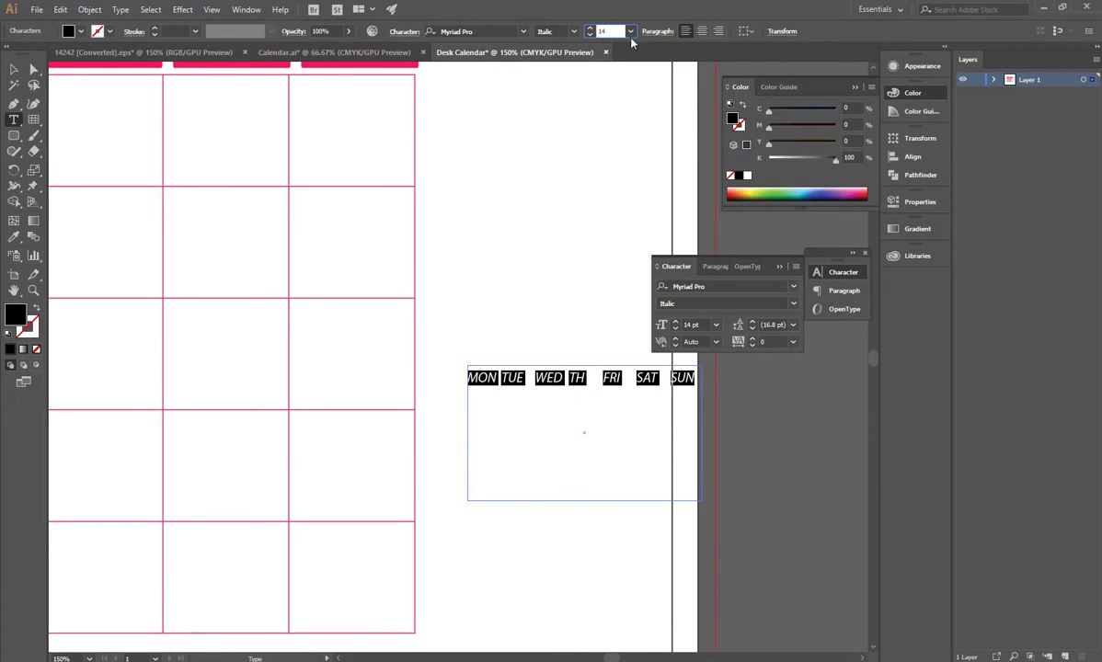
Move the small weekday calendar frame to the lower-left corner of the date grid, aligned with the grid's left edge.
left_click(14, 69)
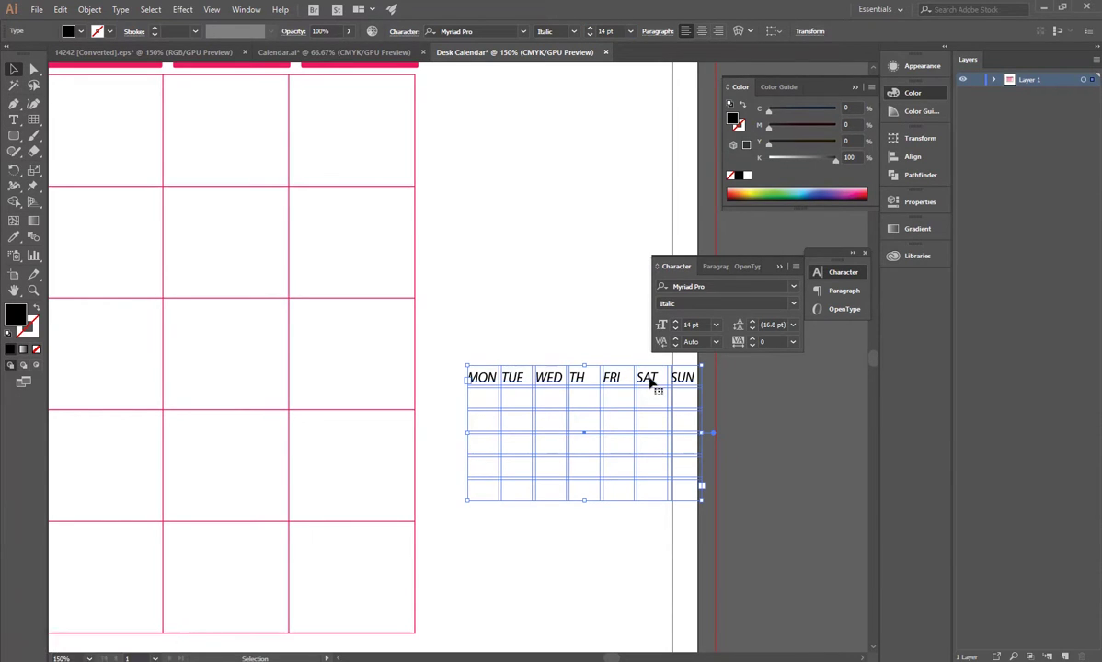
scroll(632, 386, "down", 1, "alt")
left_click(685, 415)
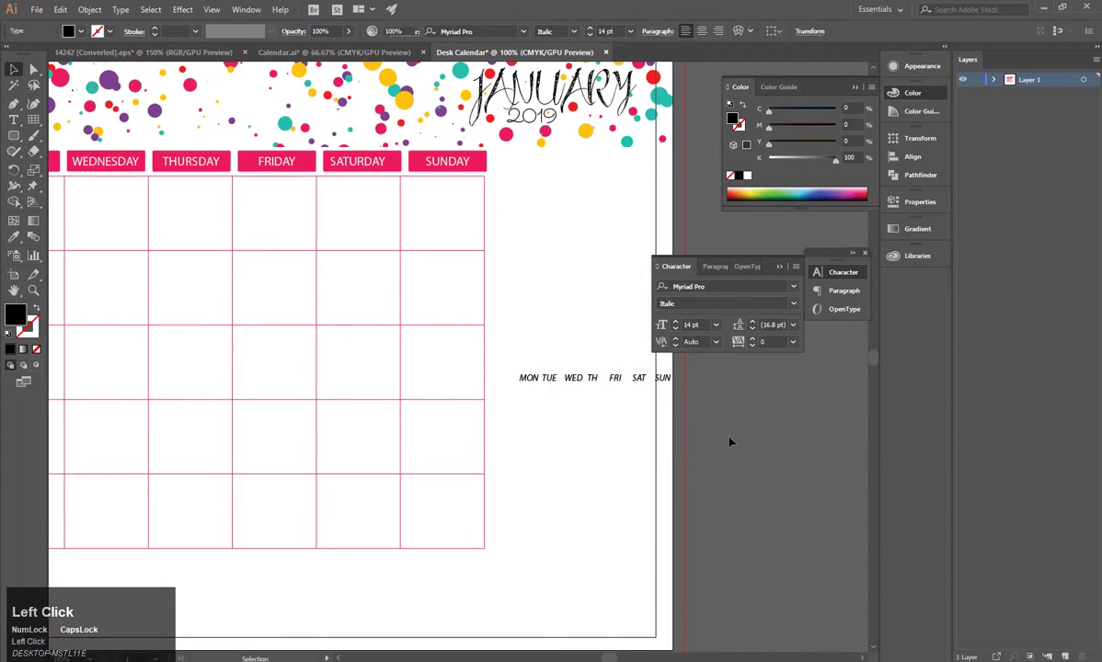
scroll(602, 406, "down", 2, "alt")
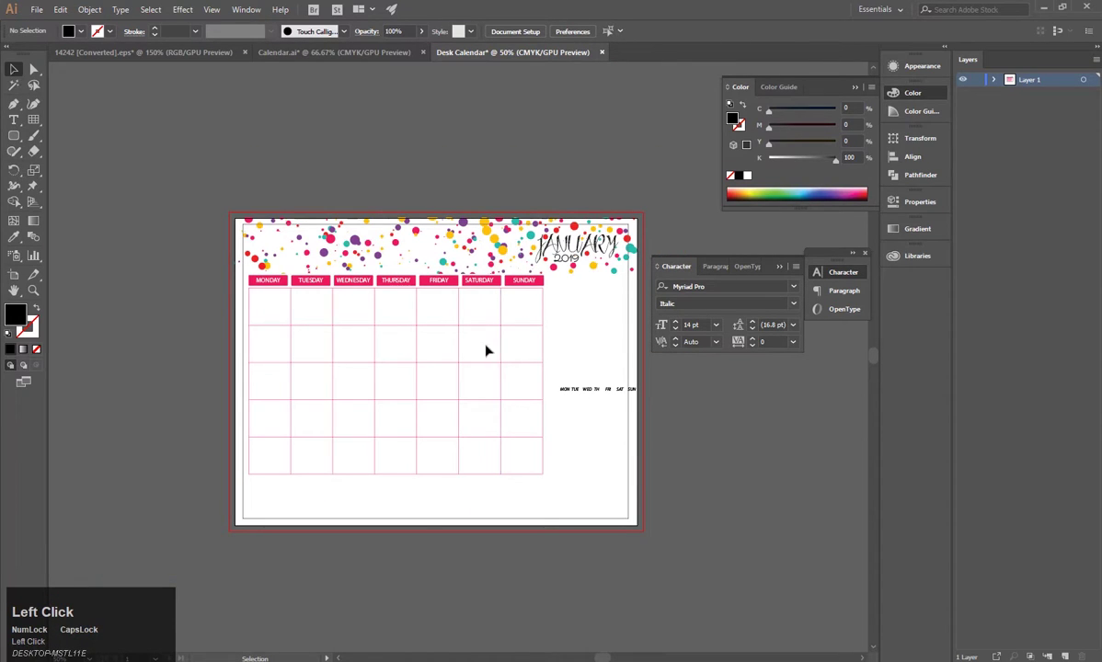
left_click_drag(603, 396, 285, 481)
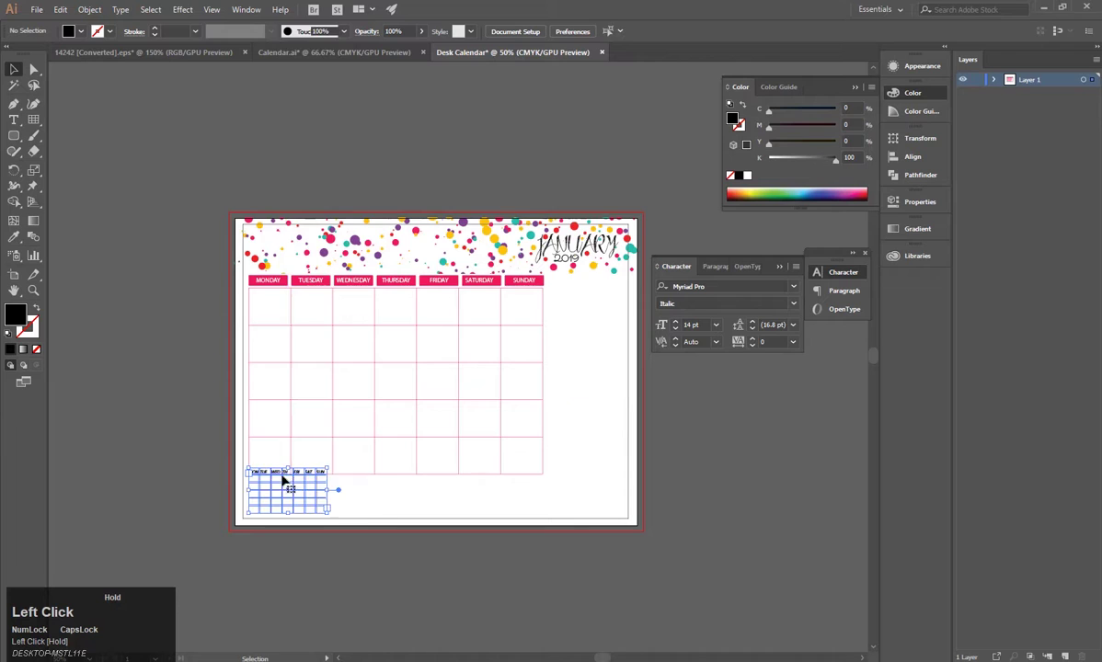
Fill the small calendar with the dates 1 to 31 below the weekday abbreviations, placing 1 under TUE.
scroll(285, 482, "up", 4, "alt")
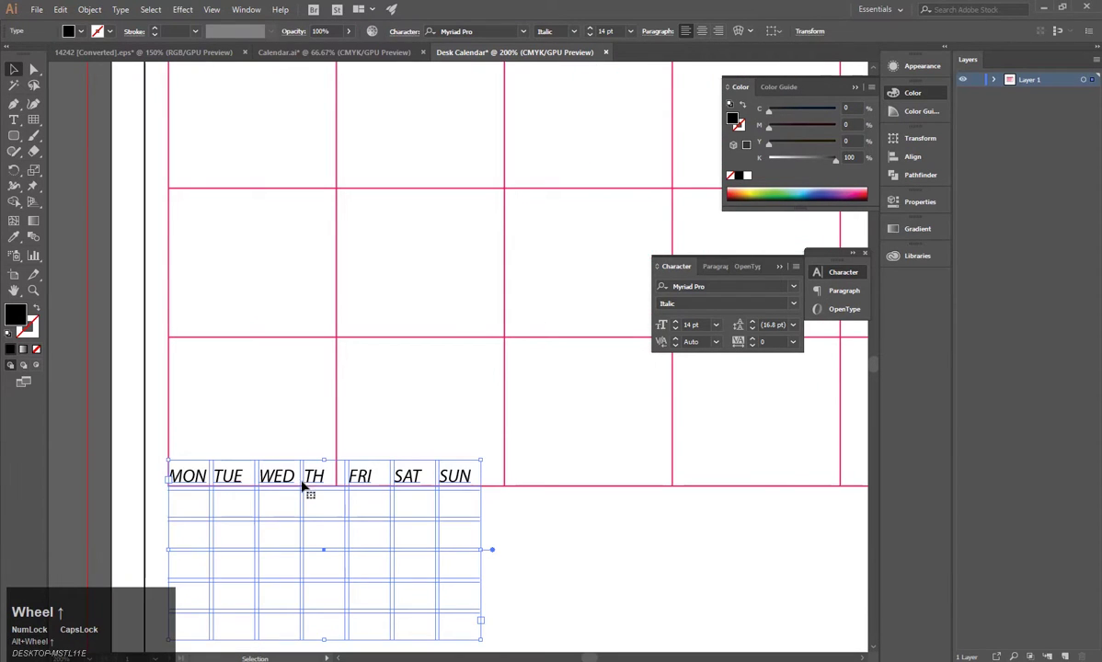
double_click(472, 485)
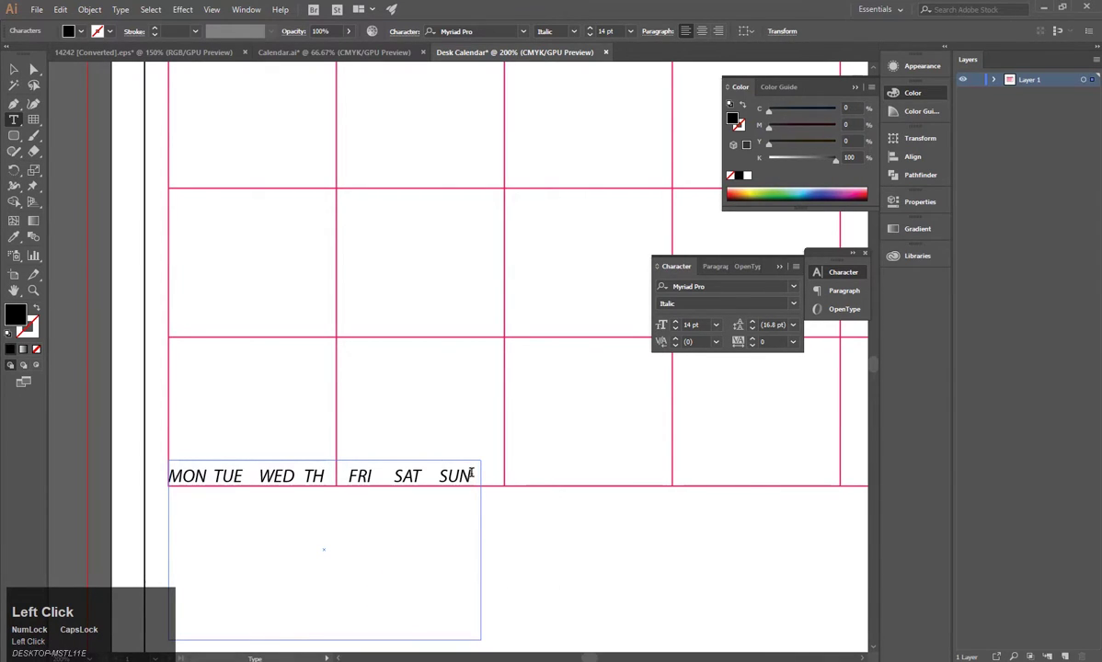
key("Return")
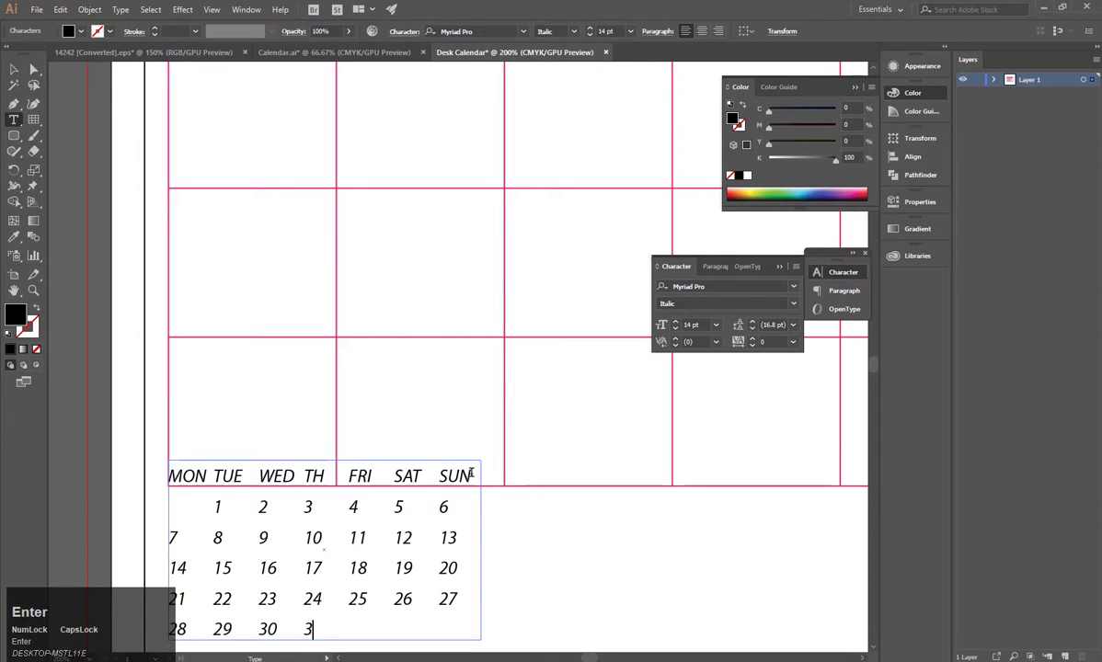
type("1")
Set all the small calendar's text to the Regular style at 12 pt.
key("ctrl+a")
left_click(245, 474)
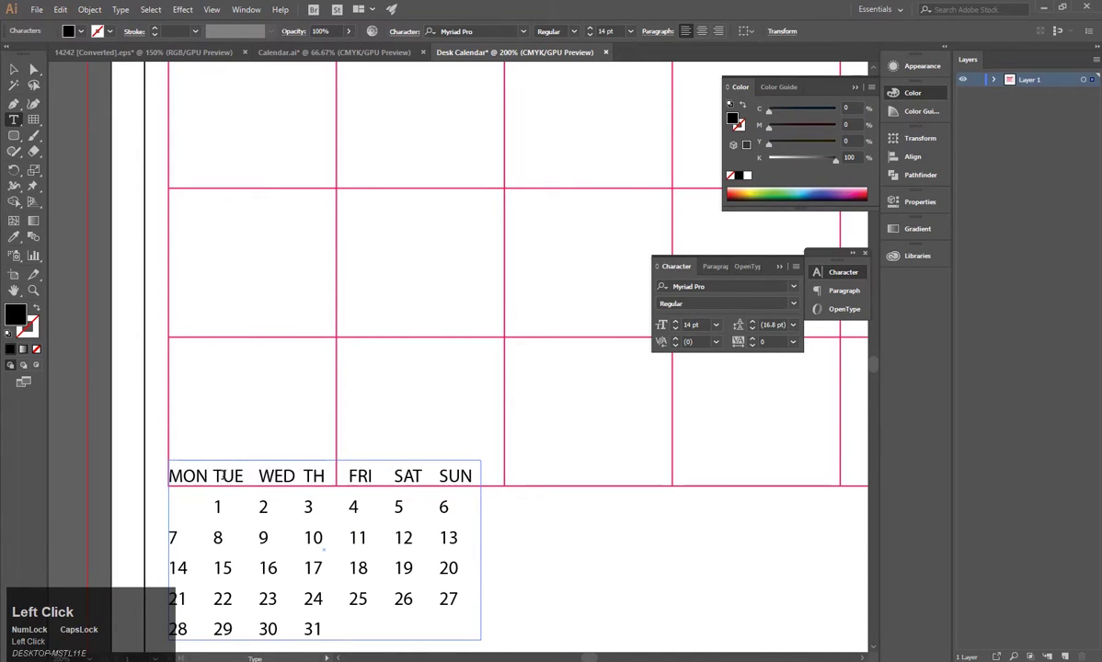
key("ctrl+a")
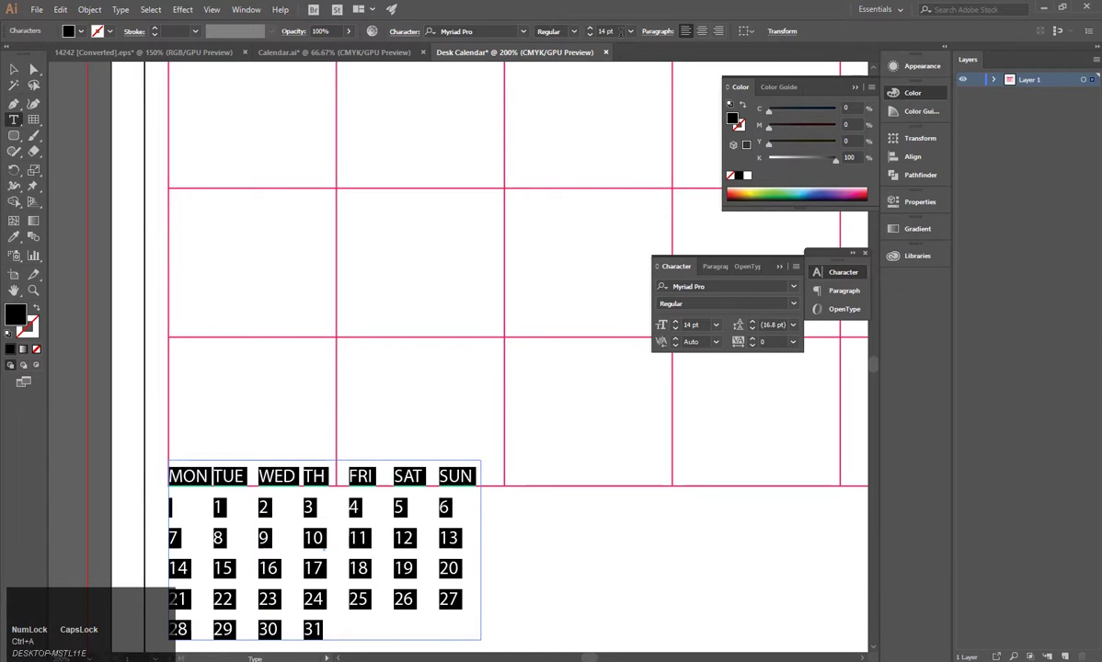
left_click(602, 31)
key("Down")
key("Down")
key("Down")
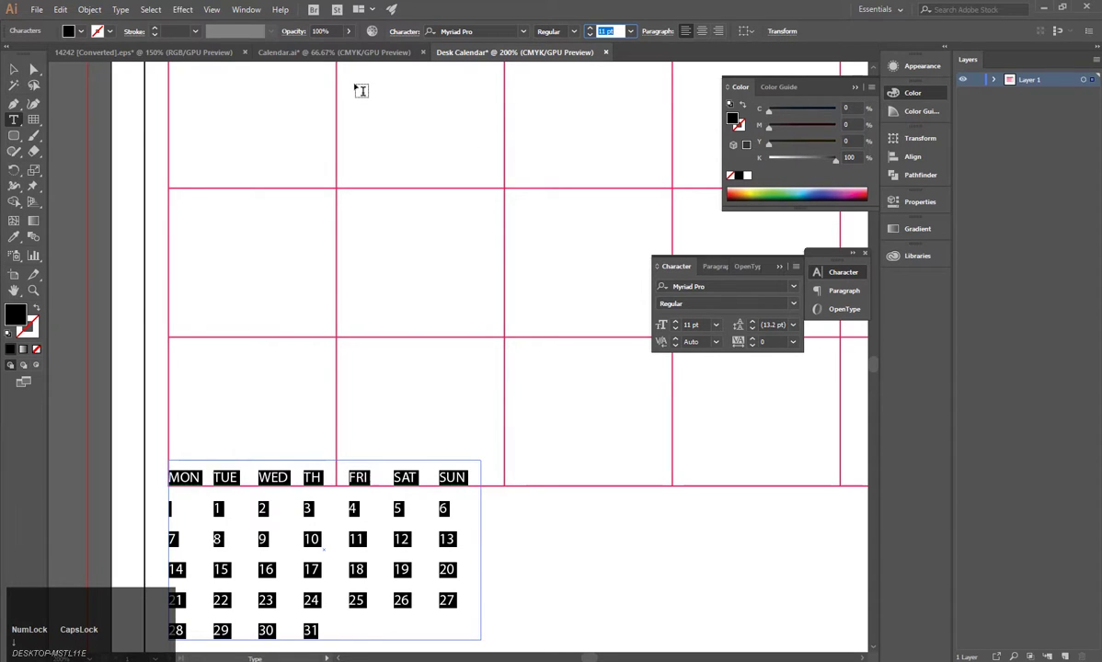
key("Up")
Reduce the small calendar's minimum first-baseline offset in Area Type Options, with Preview on, so its text sits slightly higher in the cells.
left_click(121, 10)
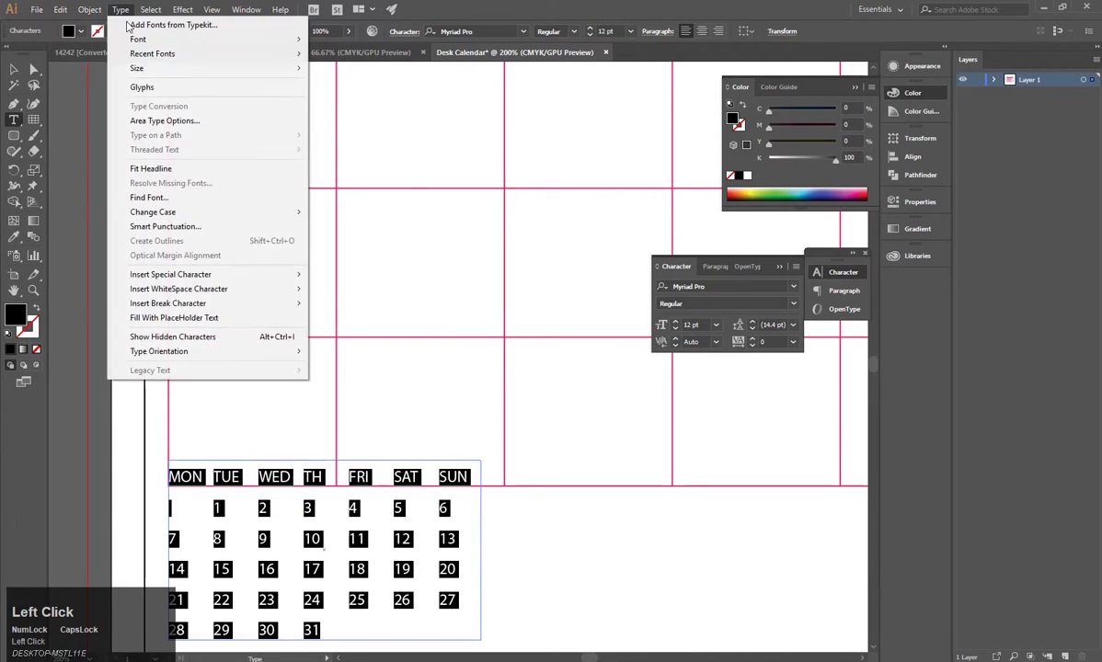
left_click(170, 121)
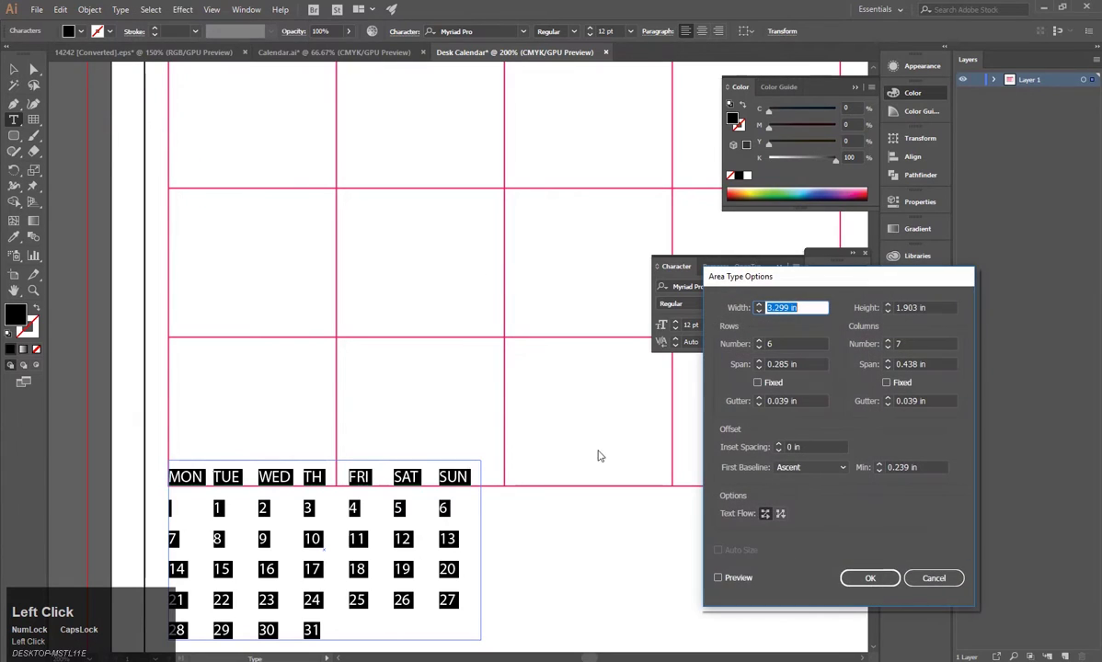
left_click_drag(923, 466, 843, 468)
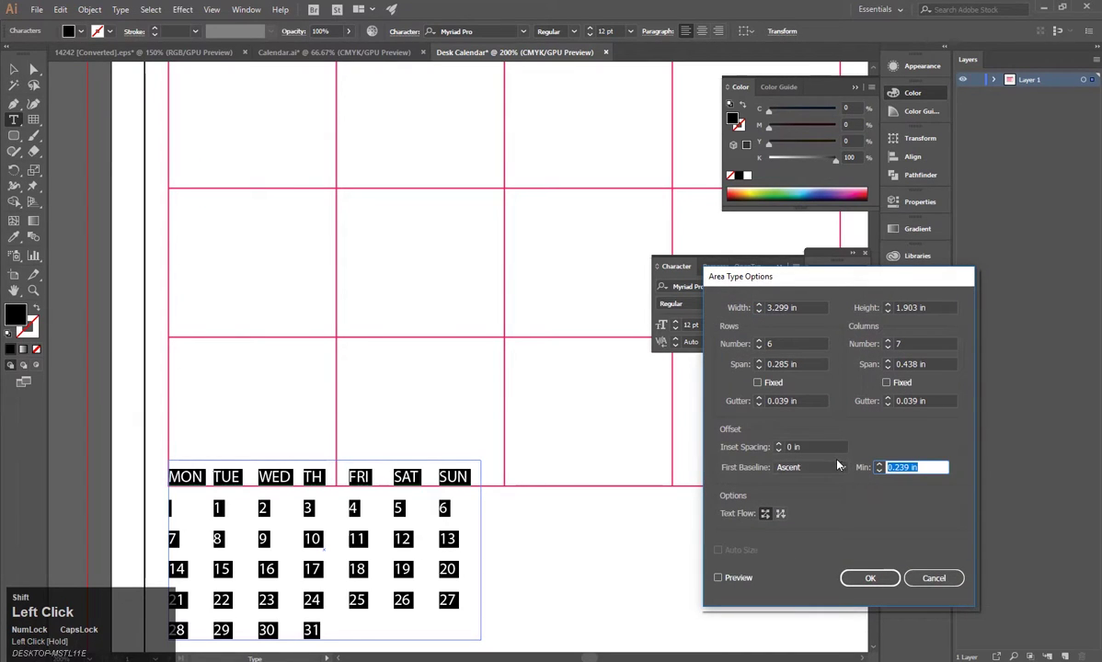
key("Down")
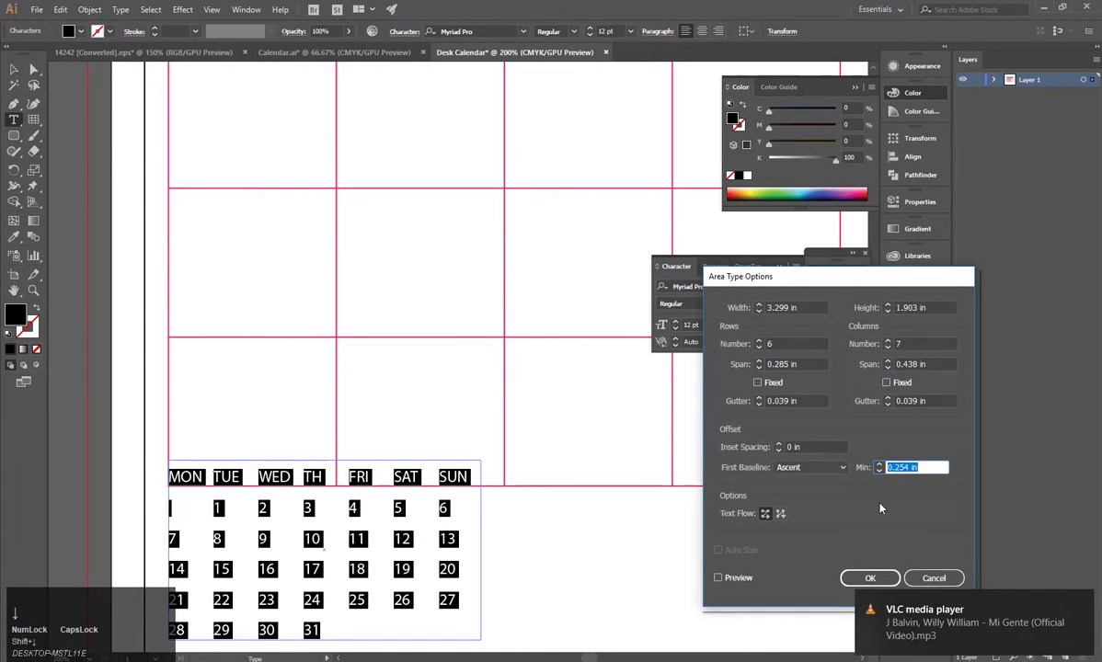
left_click(915, 468)
left_click(720, 578)
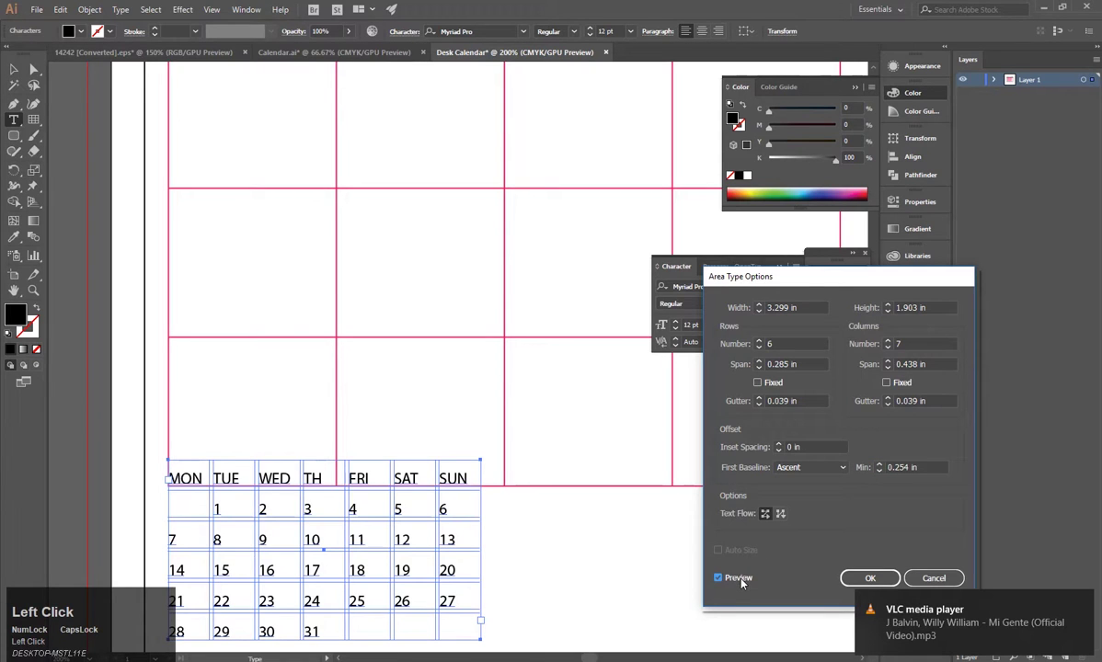
key("shift+Down")
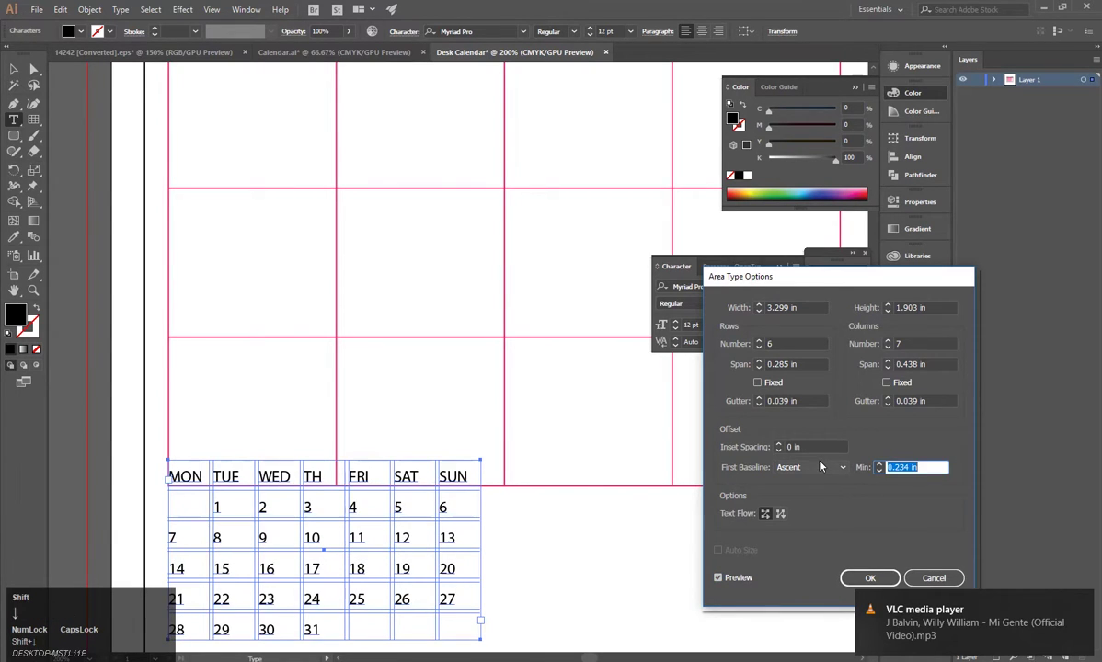
left_click(863, 585)
Center-align all weekday abbreviations and dates within the small calendar's columns.
key("ctrl+a")
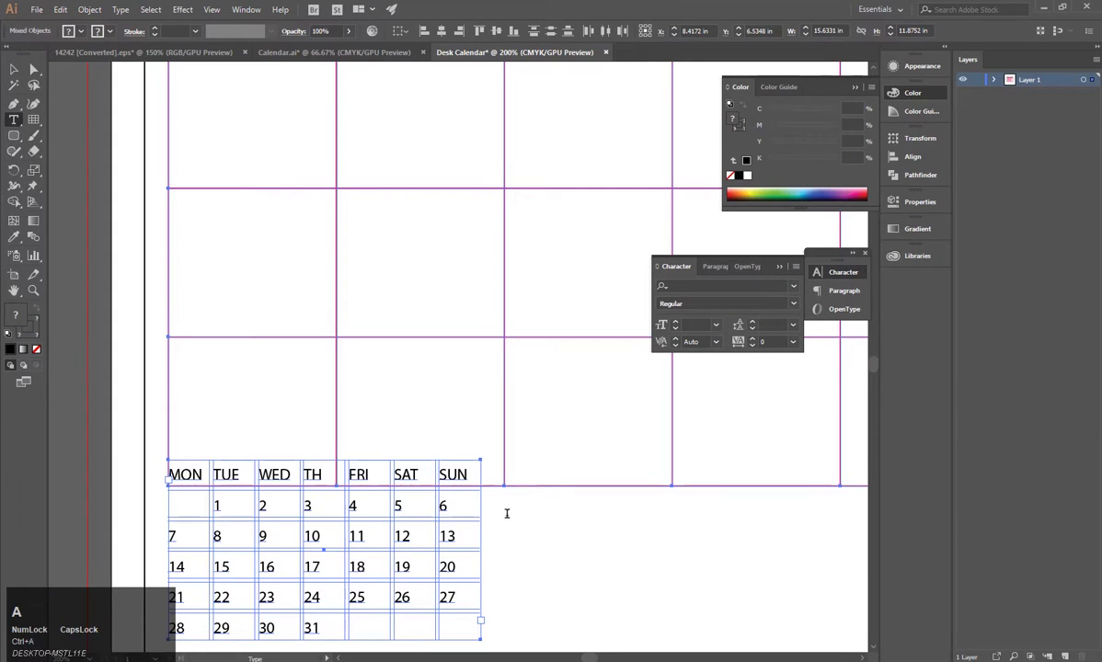
key("v")
left_click(482, 509)
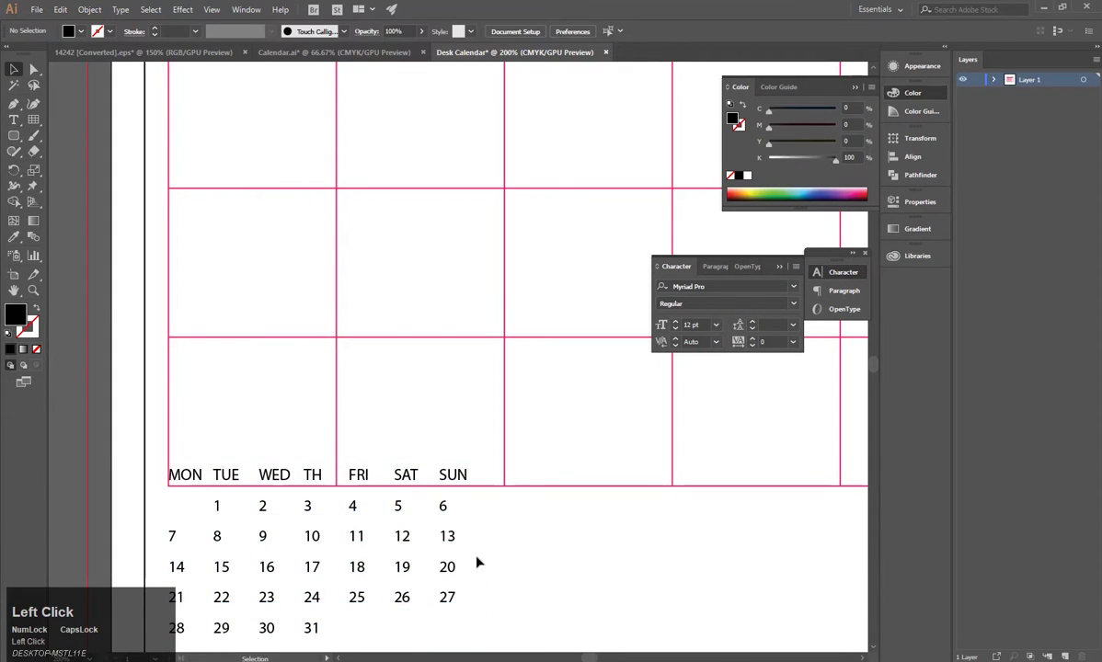
left_click(419, 509)
double_click(416, 504)
key("ctrl+a")
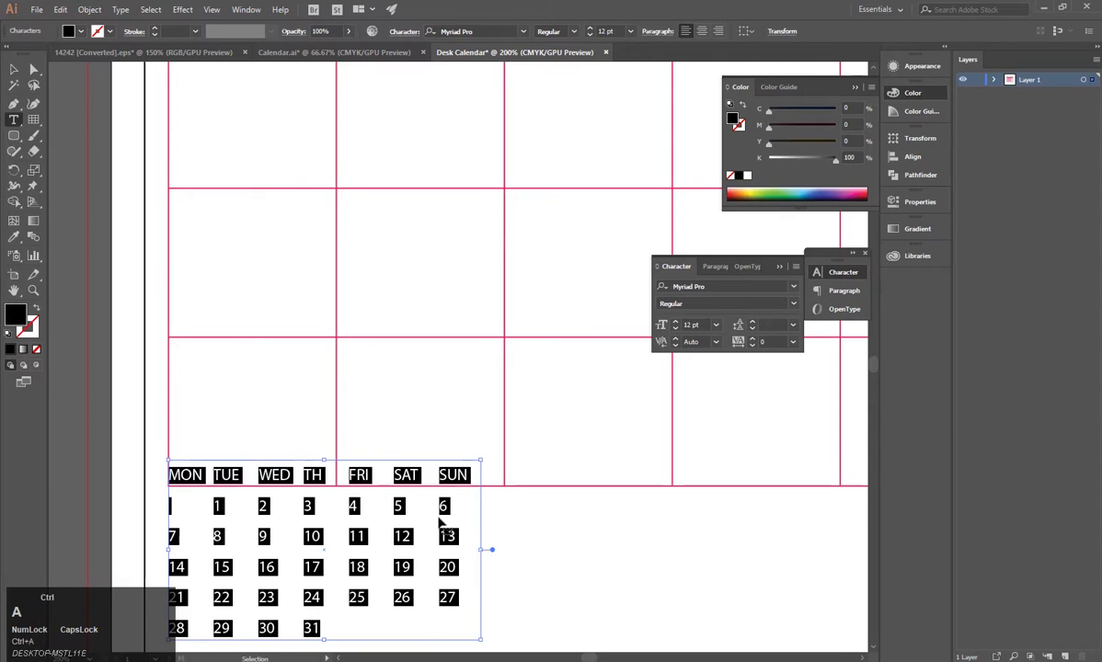
left_click(699, 32)
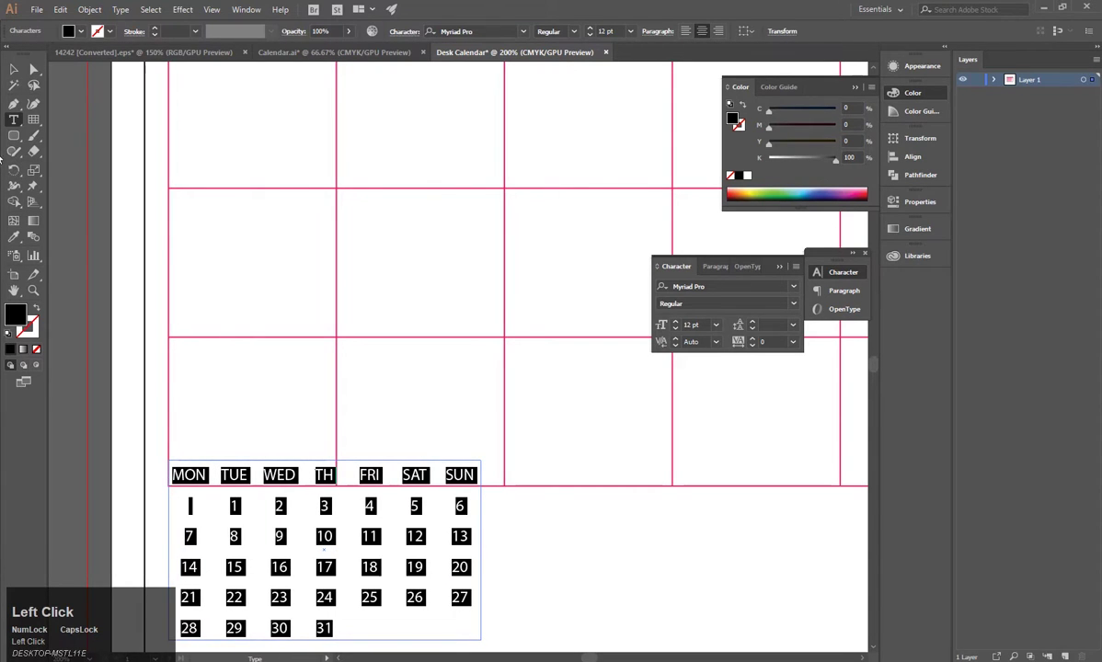
left_click(14, 69)
Try scaling the date grid down proportionally to about 11.43 by 7.25 in, and undo the resize.
scroll(621, 544, "down", 2)
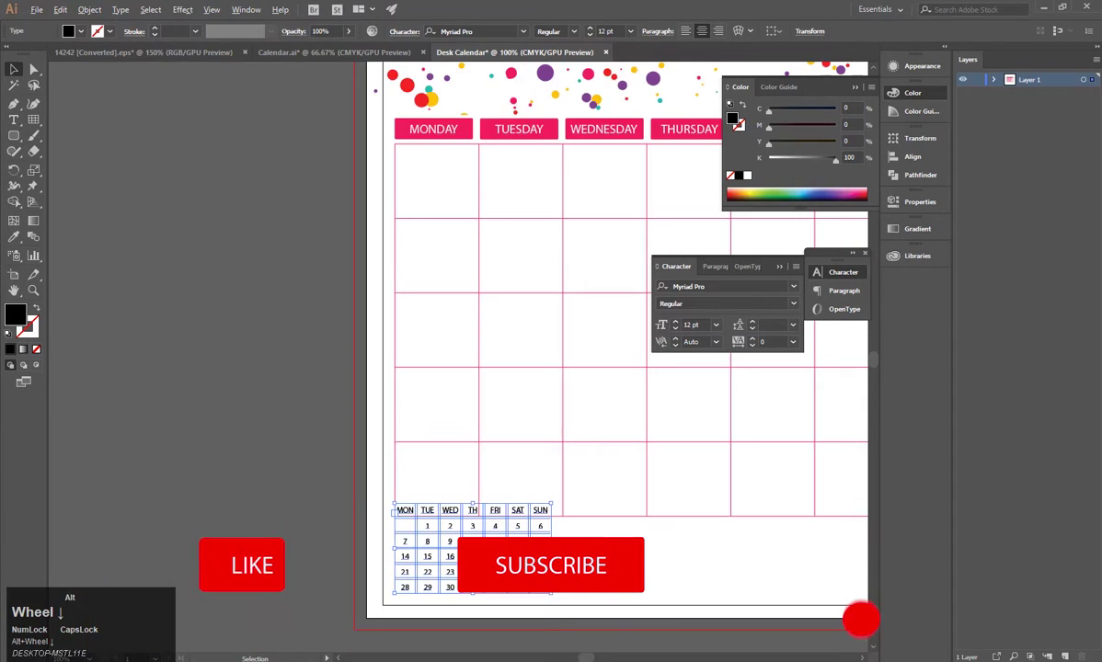
left_click(584, 595)
left_click(595, 517)
left_click_drag(595, 524, 390, 540)
left_click_drag(776, 531, 736, 516)
scroll(621, 470, "down", 1)
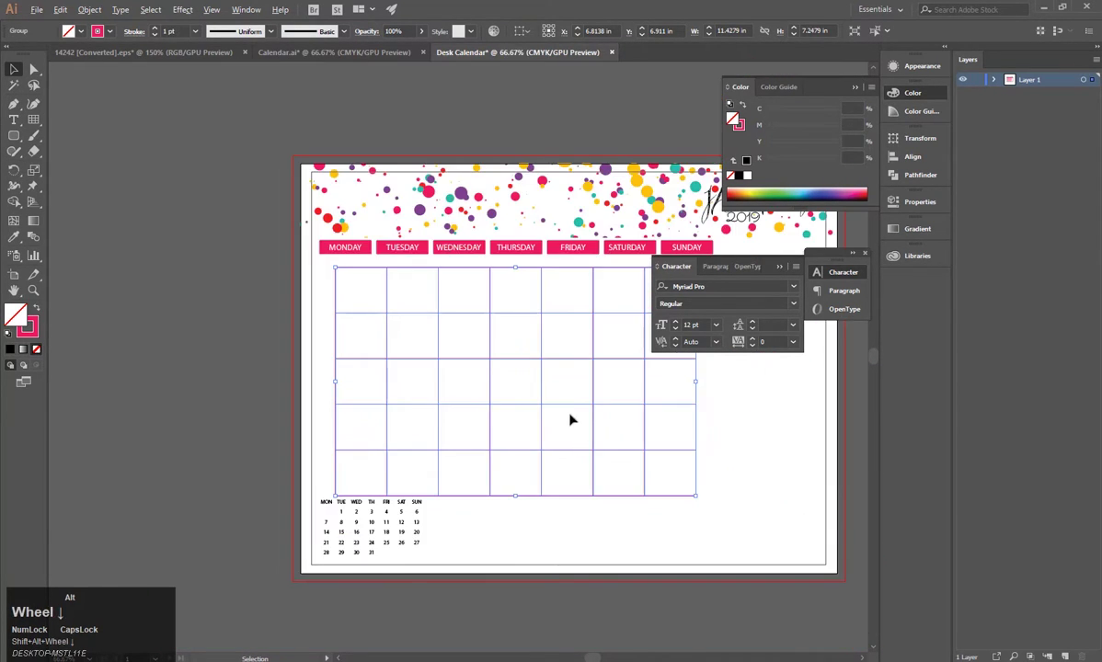
left_click_drag(547, 318, 531, 312)
left_click_drag(692, 434, 592, 508)
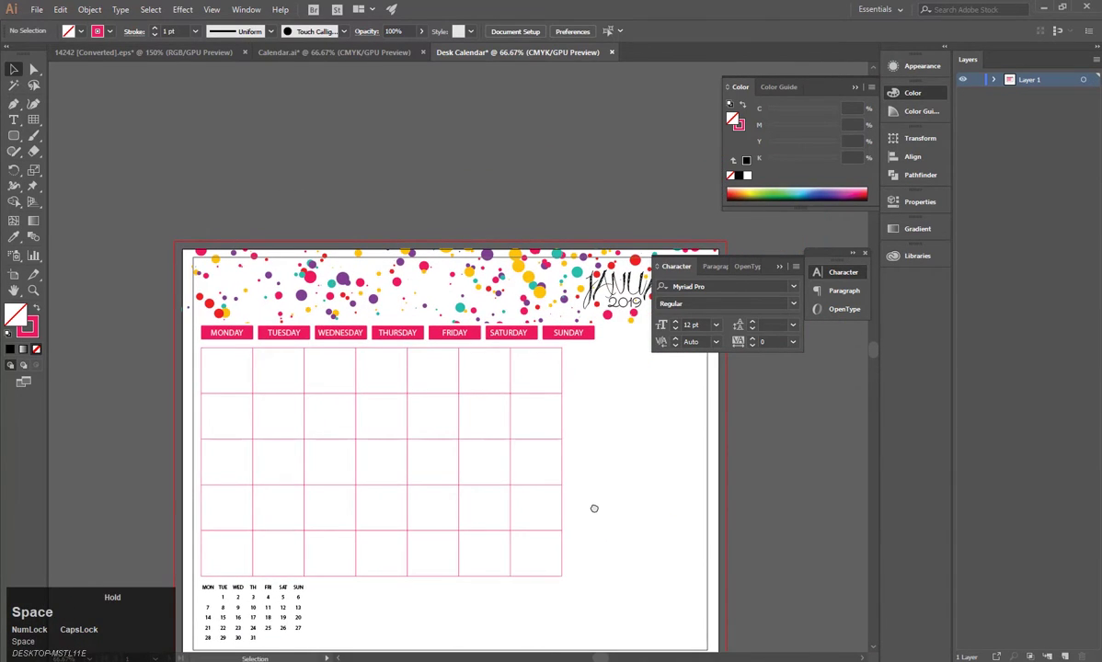
key("ctrl+z")
key("ctrl+z")
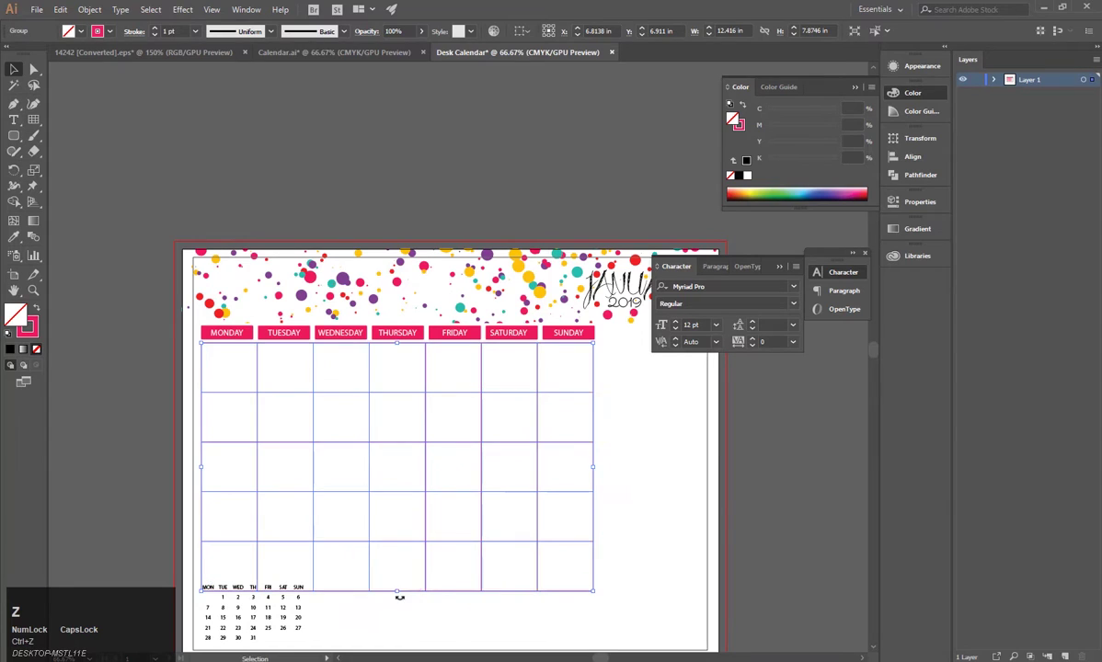
Shorten the date grid to about 7.17 in tall and nudge it down between the weekday headers and the small calendar.
left_click_drag(399, 592, 398, 568)
left_click(419, 610)
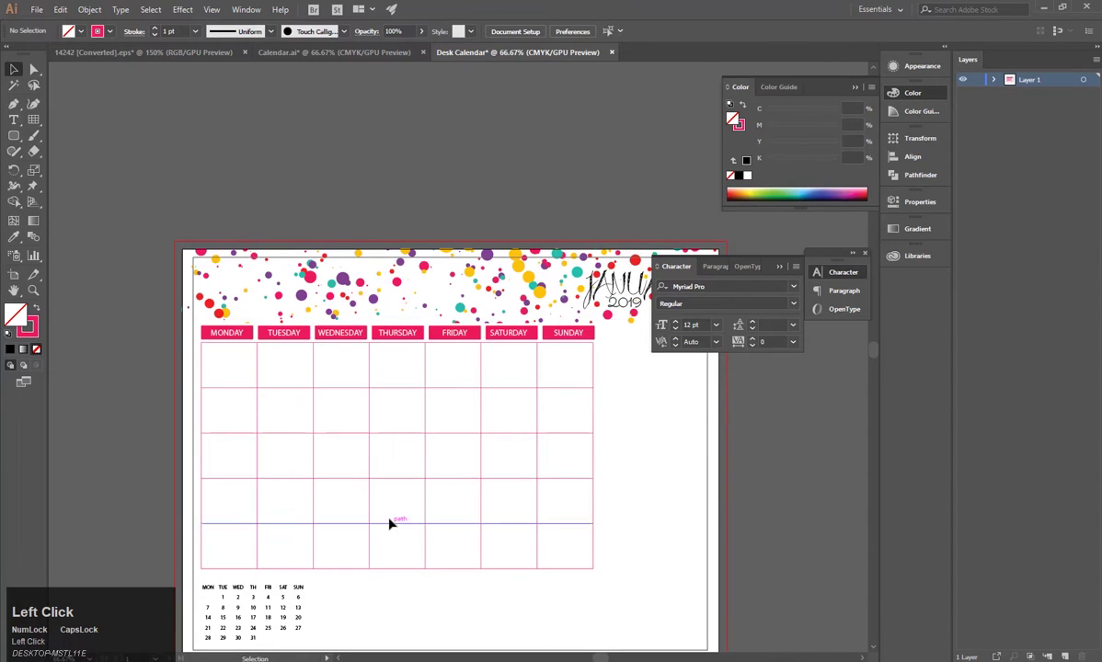
left_click_drag(633, 376, 232, 572)
key("Down")
key("Down")
key("Down")
key("Down")
key("Down")
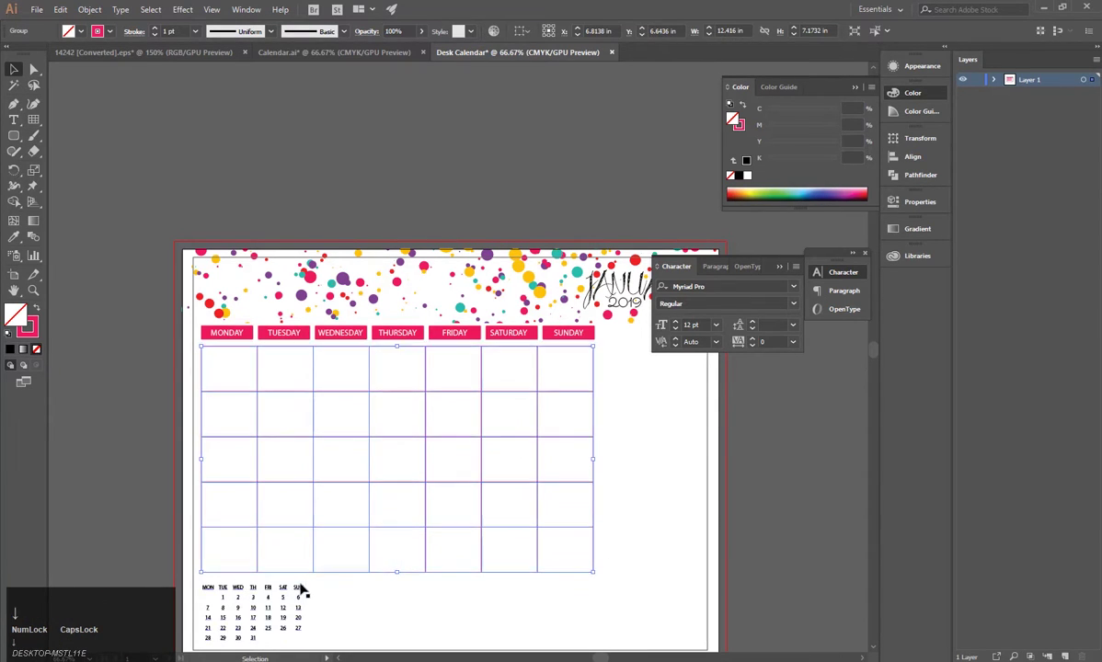
key("Down")
key("Down")
key("Down")
key("Down")
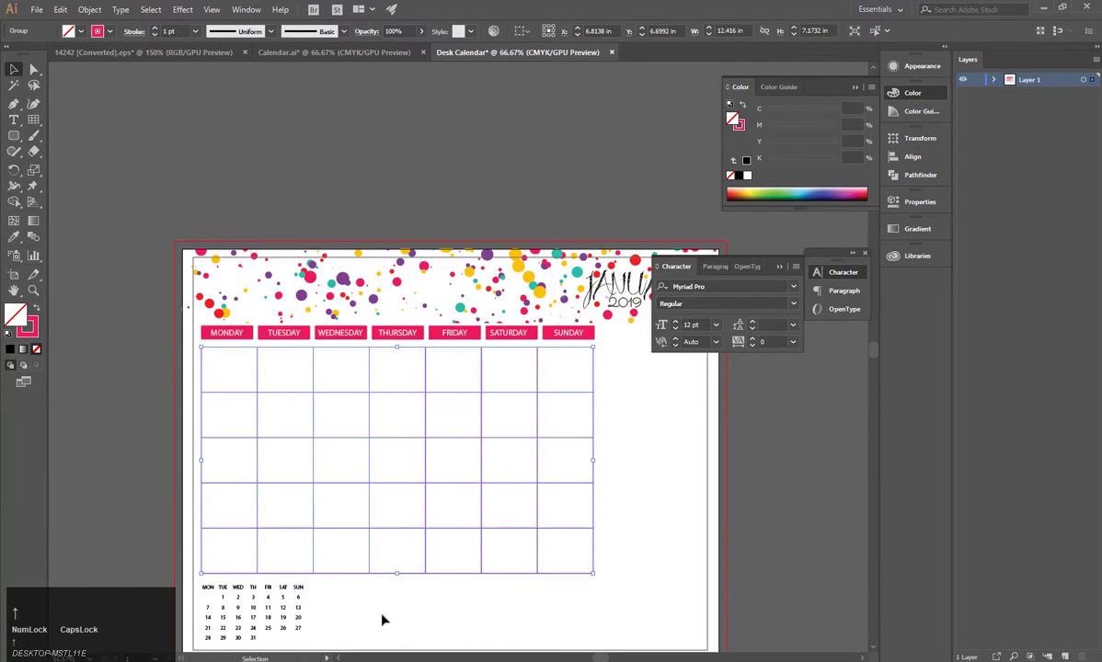
left_click(385, 621)
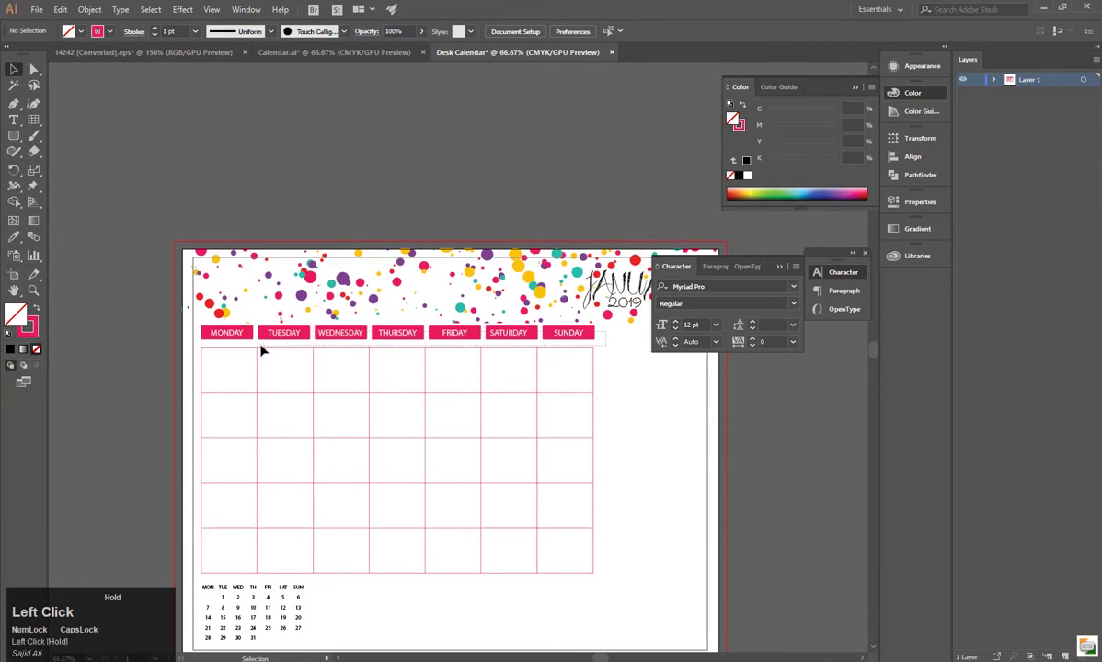
Nudge the whole row of weekday headers down closer to the date grid, to a Y position of about 2.74 in.
left_click_drag(213, 342, 204, 345)
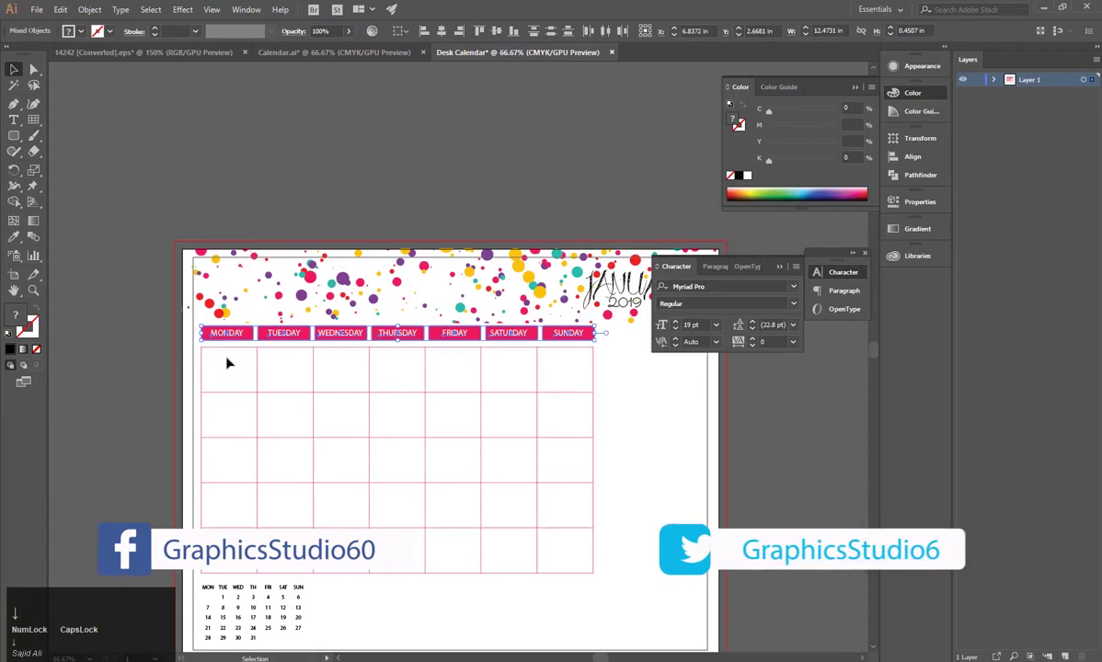
key("Down")
key("Down")
key("Down")
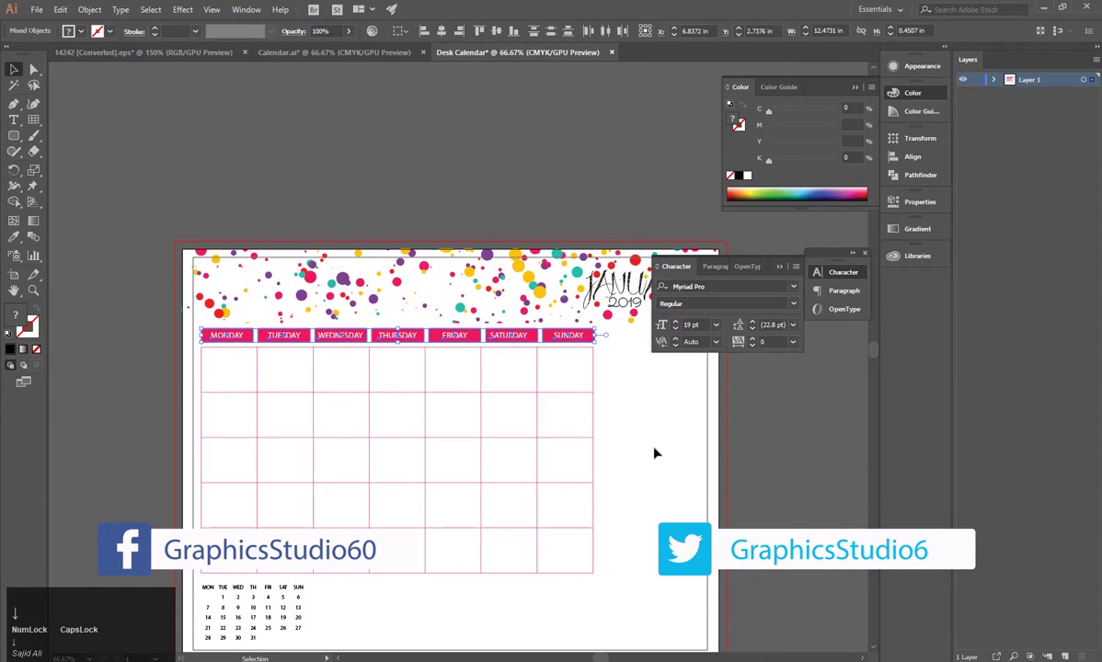
left_click(654, 451)
Color the small calendar's text purple by sampling a purple confetti dot in the header.
scroll(562, 543, "down", 2)
left_click(403, 578)
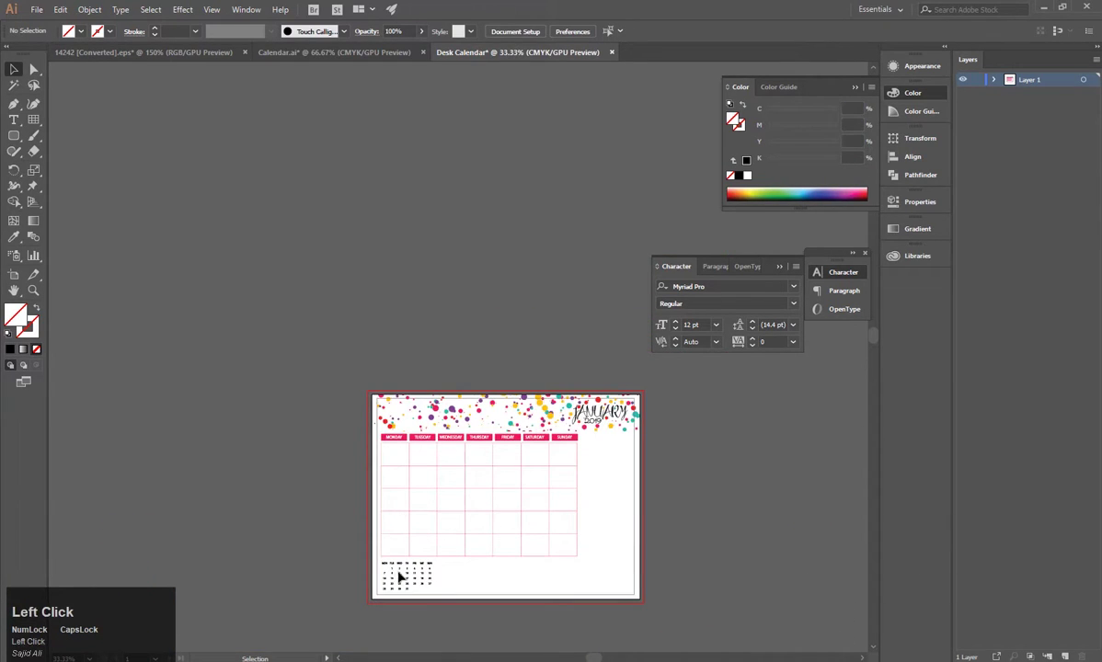
scroll(411, 561, "up", 2)
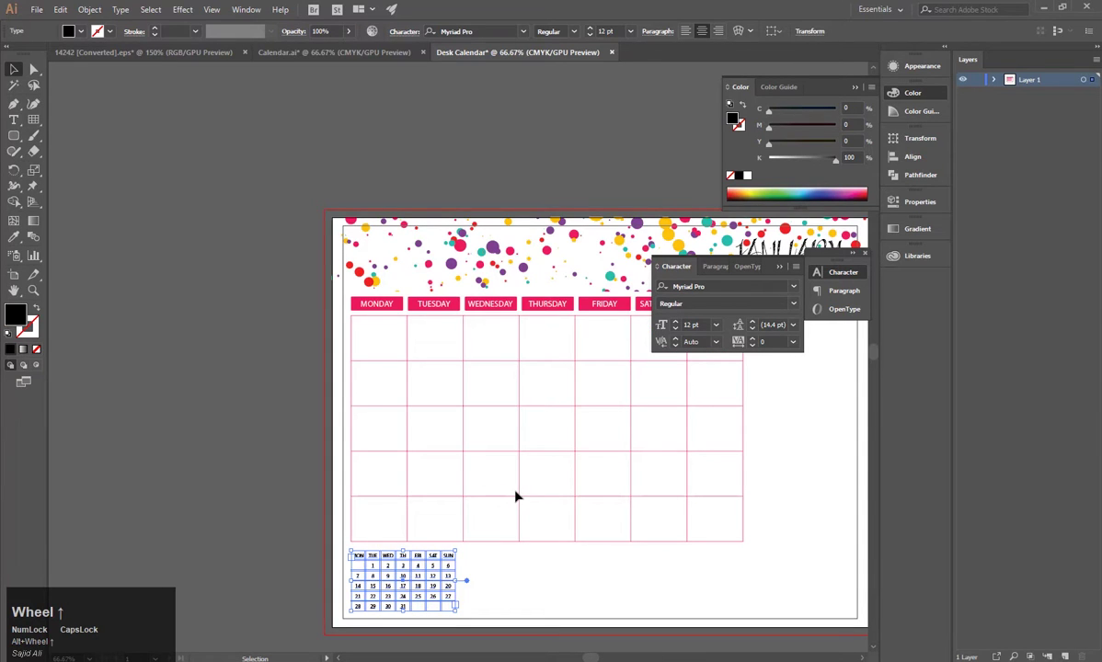
key("k")
scroll(520, 276, "up", 4)
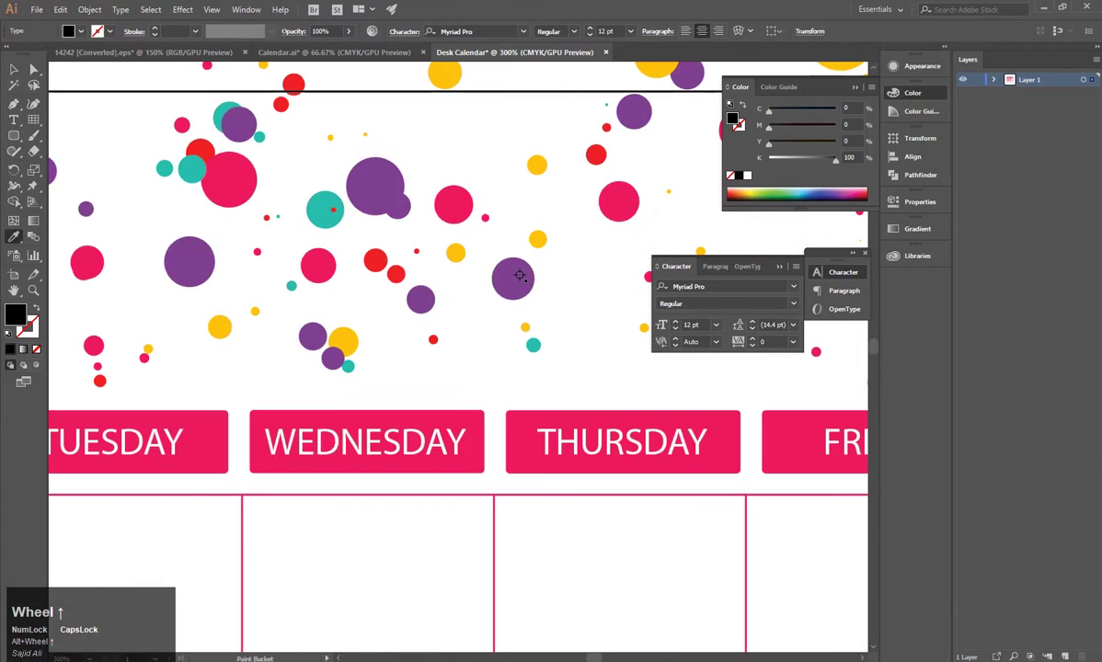
left_click(519, 277, "alt")
scroll(520, 276, "down", 4)
left_click(14, 69)
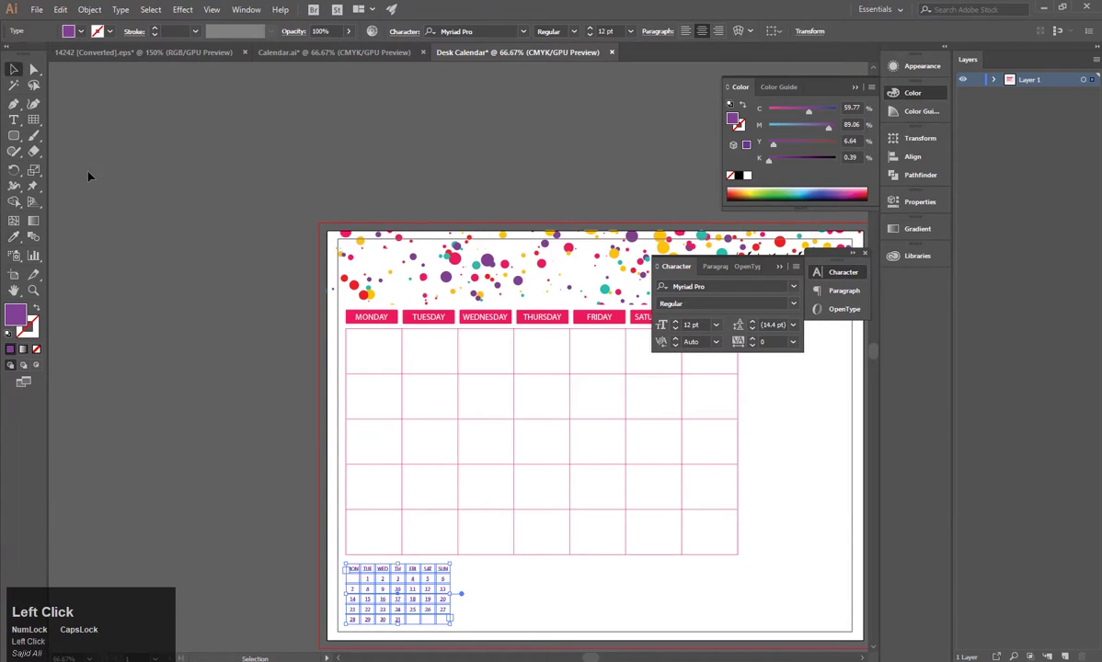
Duplicate the small calendar horizontally about 12.47 in to the right, into the page's lower-right corner.
left_click_drag(216, 468, 87, 369)
left_click(257, 444)
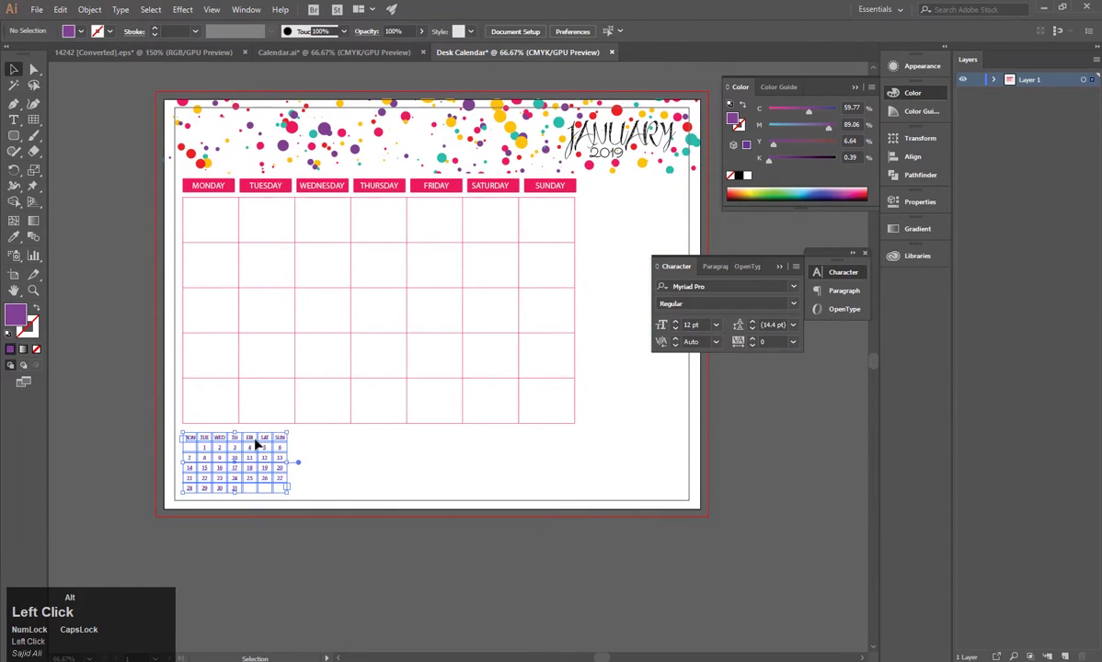
left_click_drag(258, 444, 478, 445)
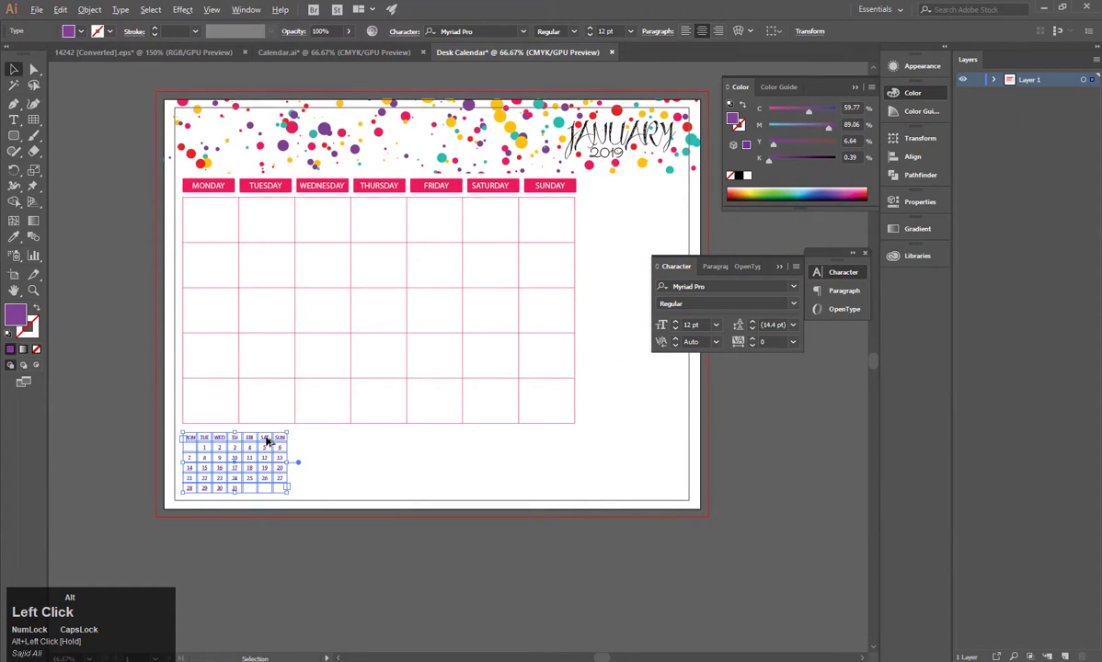
left_click_drag(267, 443, 661, 442)
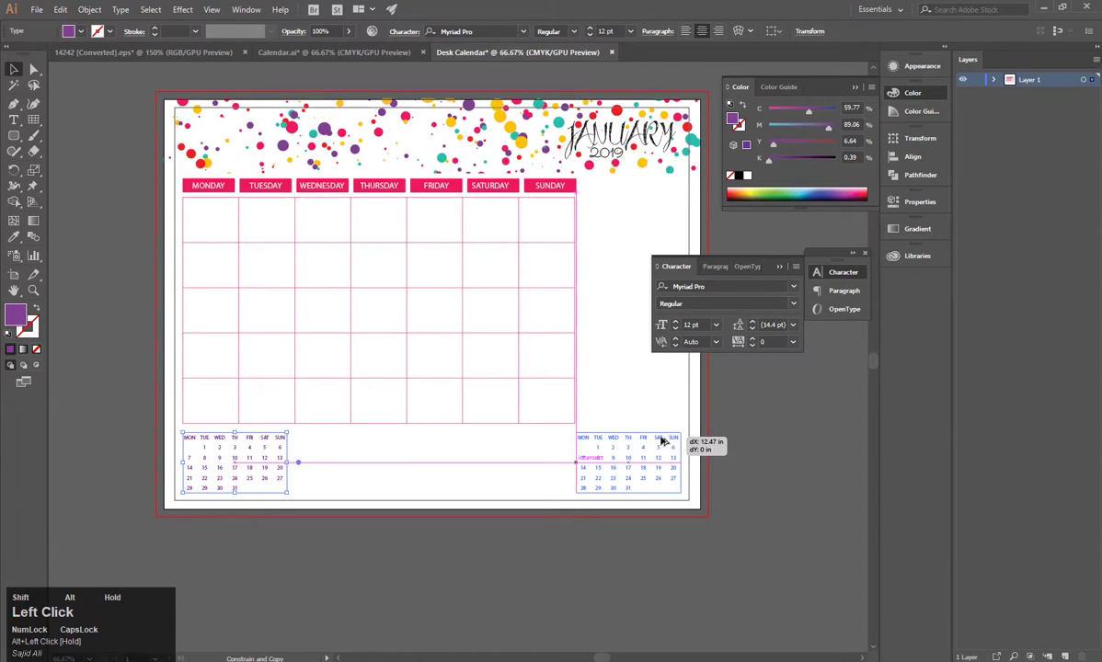
left_click_drag(661, 442, 662, 444)
left_click(731, 465)
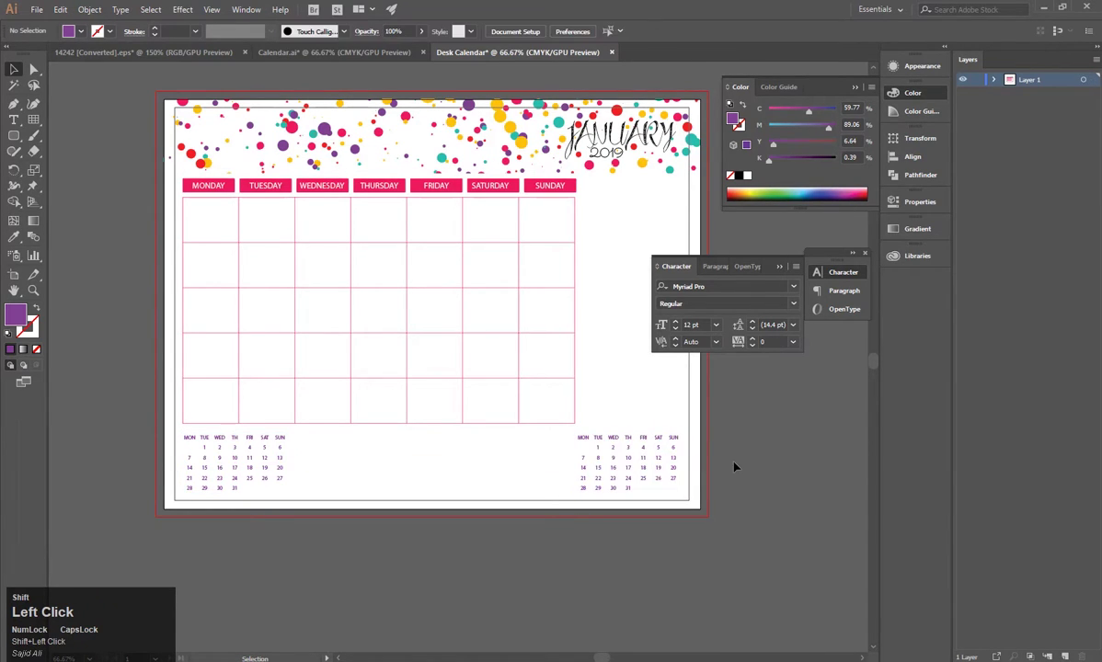
Draw a horizontal line about 3.1 in long in the blank area right of the date grid, level with the grid's top edge.
scroll(738, 468, "down", 1)
key("space")
left_click_drag(781, 441, 563, 545)
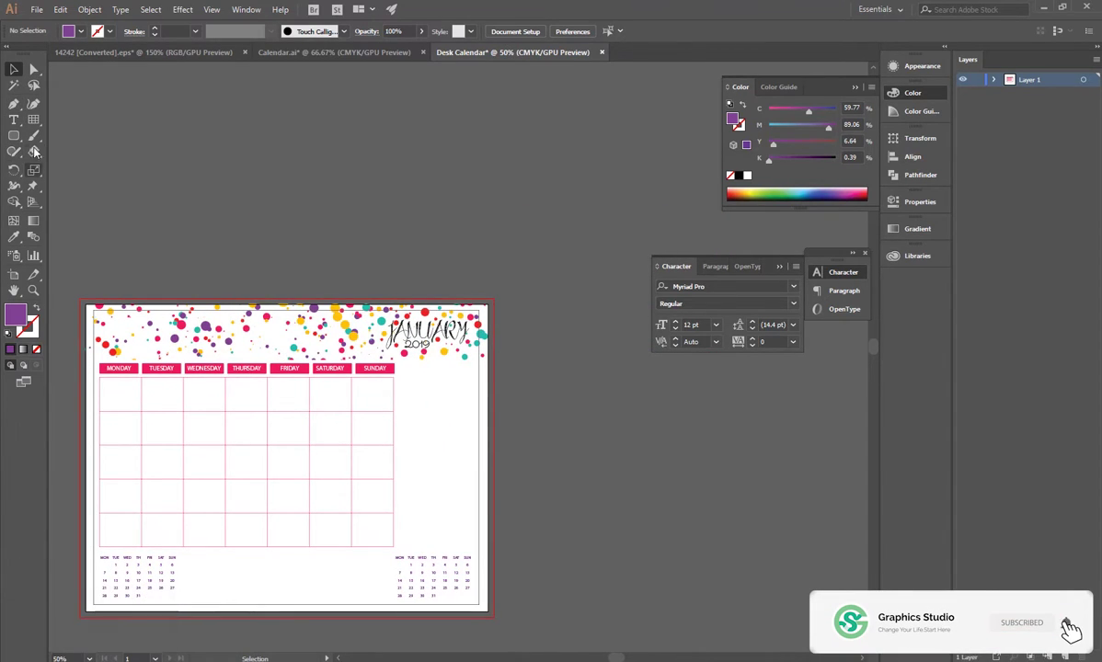
left_click_drag(18, 138, 92, 151)
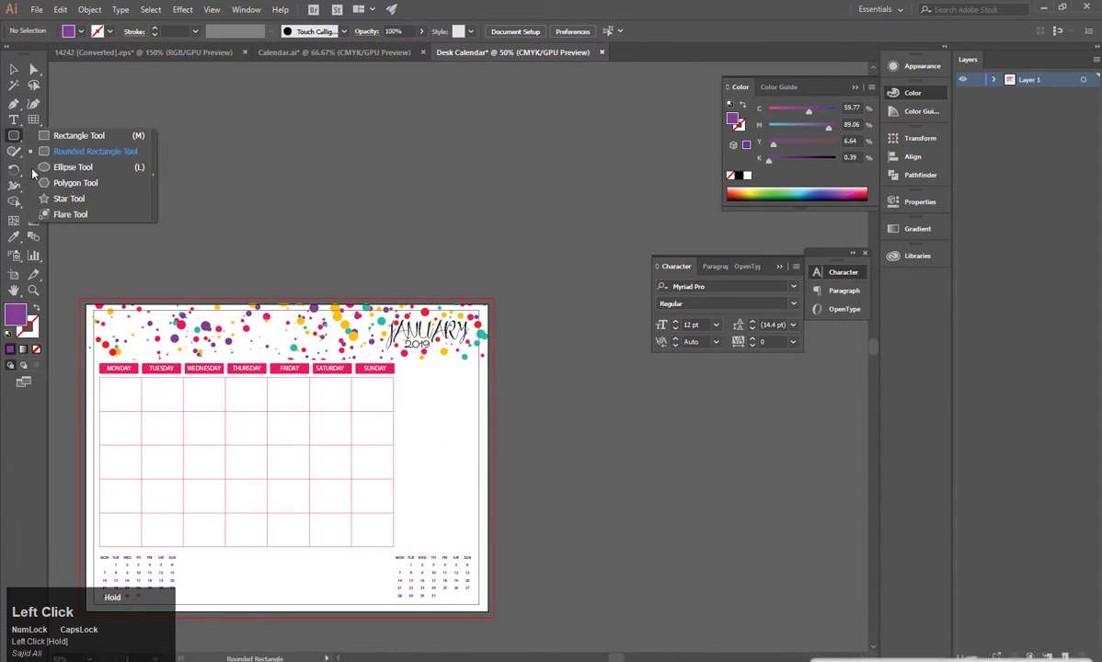
left_click_drag(32, 117, 73, 117)
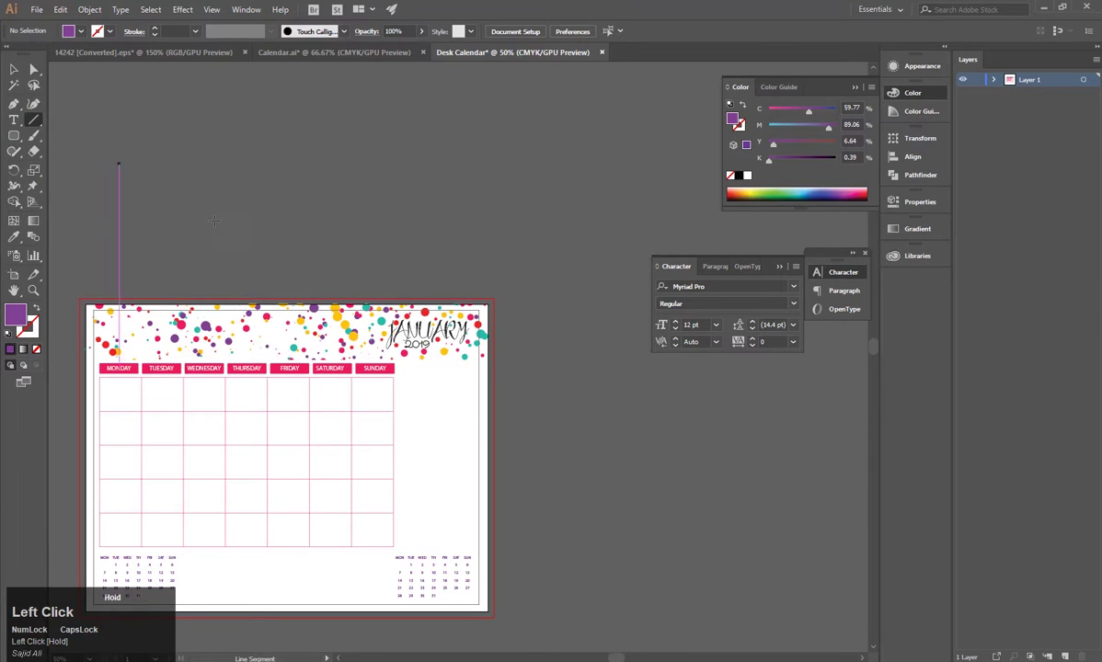
scroll(430, 398, "up", 2, "alt")
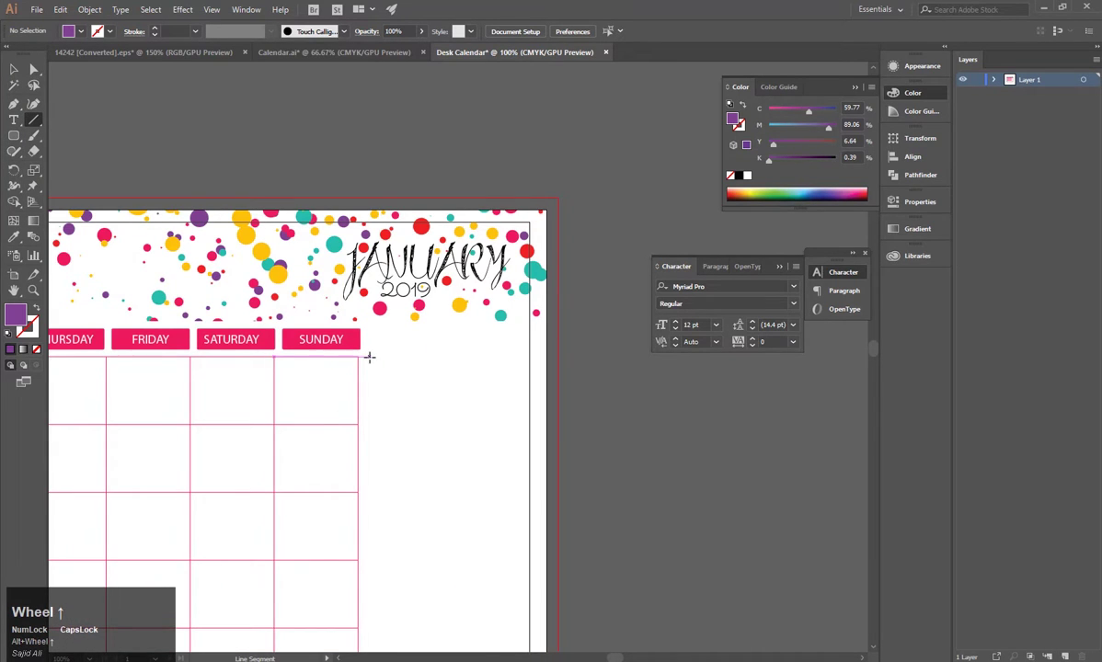
left_click_drag(369, 357, 517, 357)
Give the new line a purple stroke with no fill by swapping its fill and stroke.
left_click(9, 350)
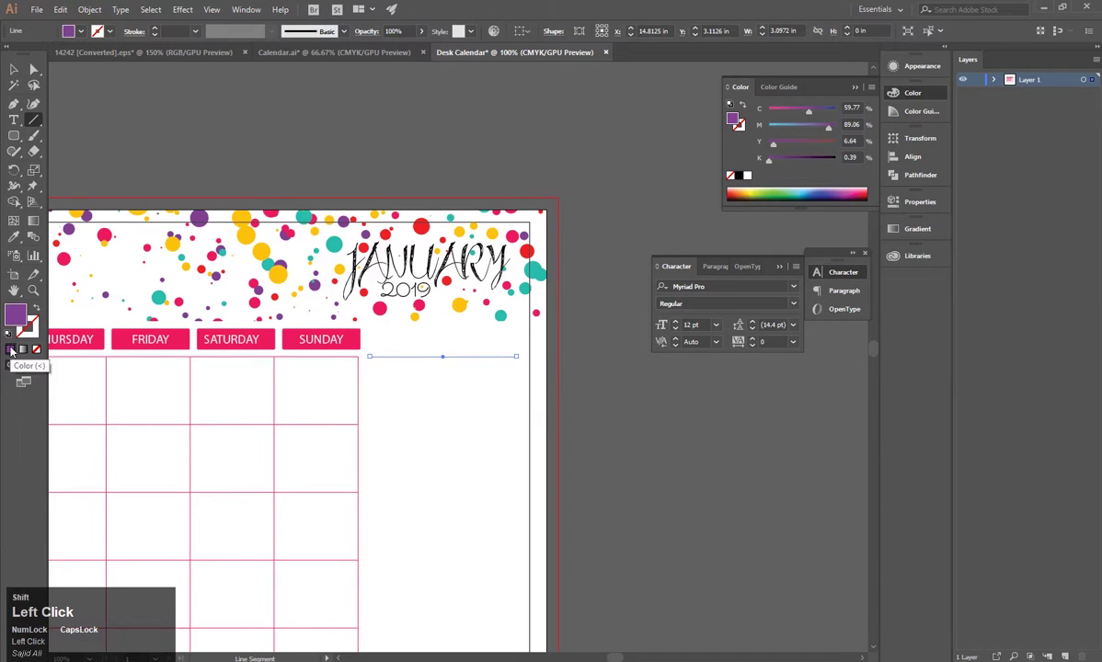
key("shift+x")
left_click(14, 69)
left_click(424, 359)
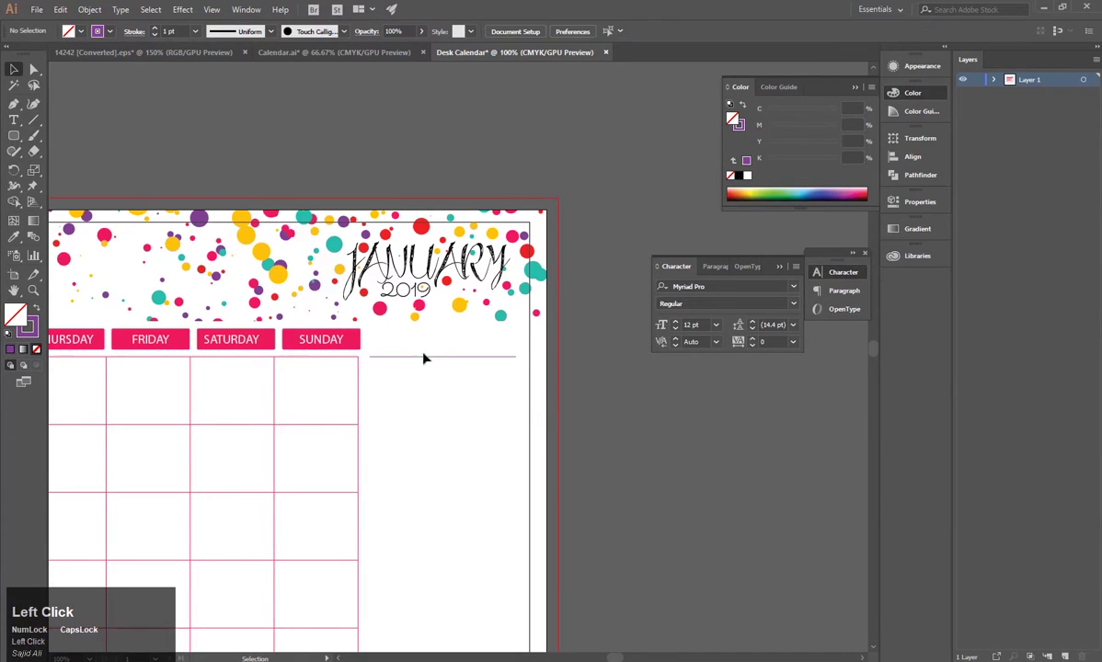
Recolor the horizontal line's stroke yellow by sampling a yellow confetti dot in the header.
left_click(430, 358)
key("i")
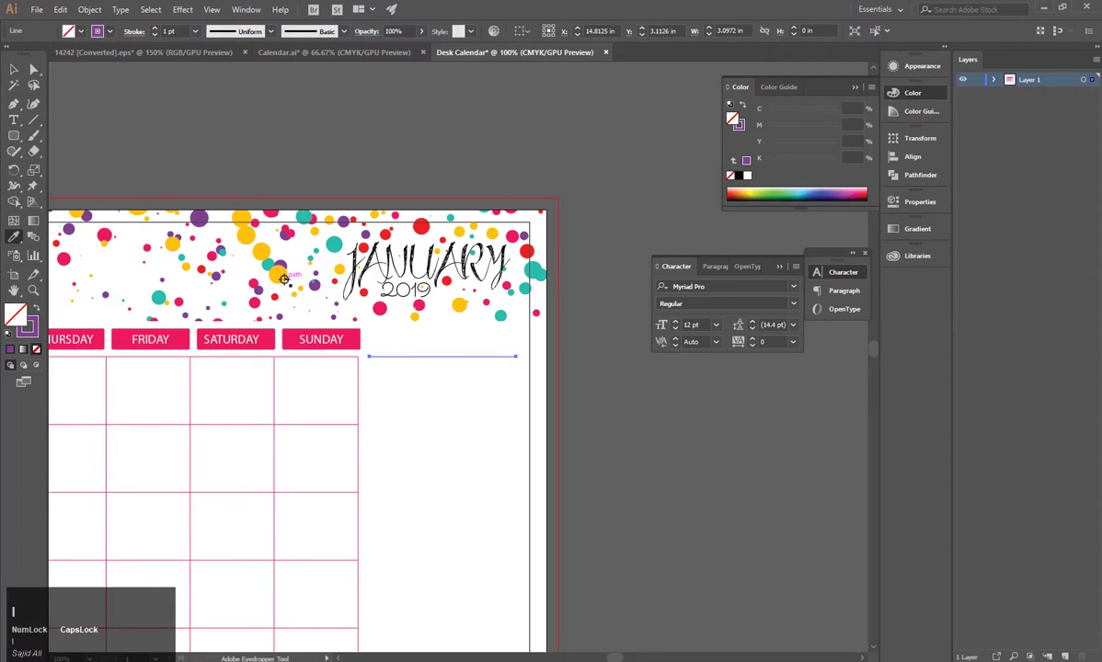
left_click(283, 279)
key("x")
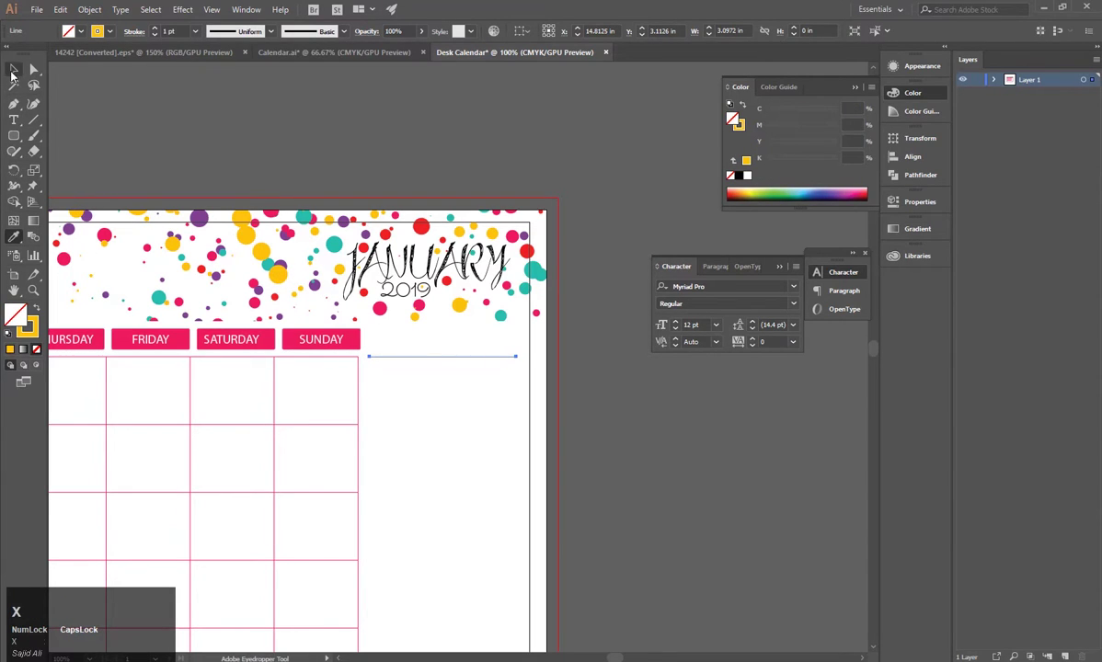
Duplicate the yellow line downward at even spacing to fill the column beside the date grid down to the grid's lower edge.
left_click(14, 69)
left_click(452, 386)
left_click_drag(442, 358, 455, 381)
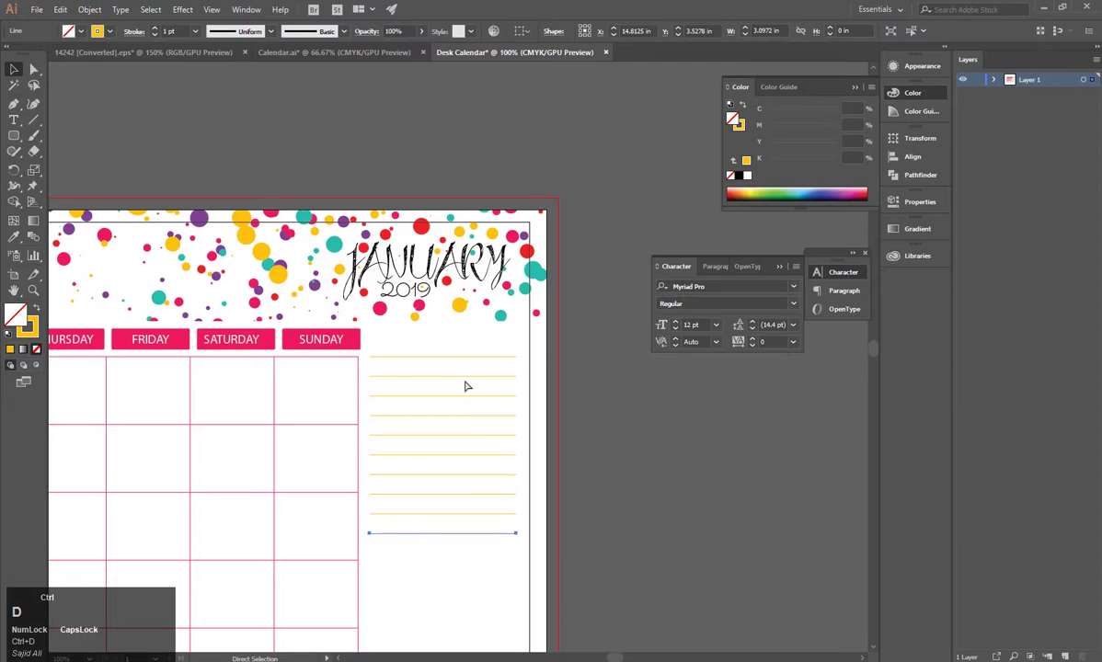
scroll(629, 453, "down", 3)
key("ctrl+d")
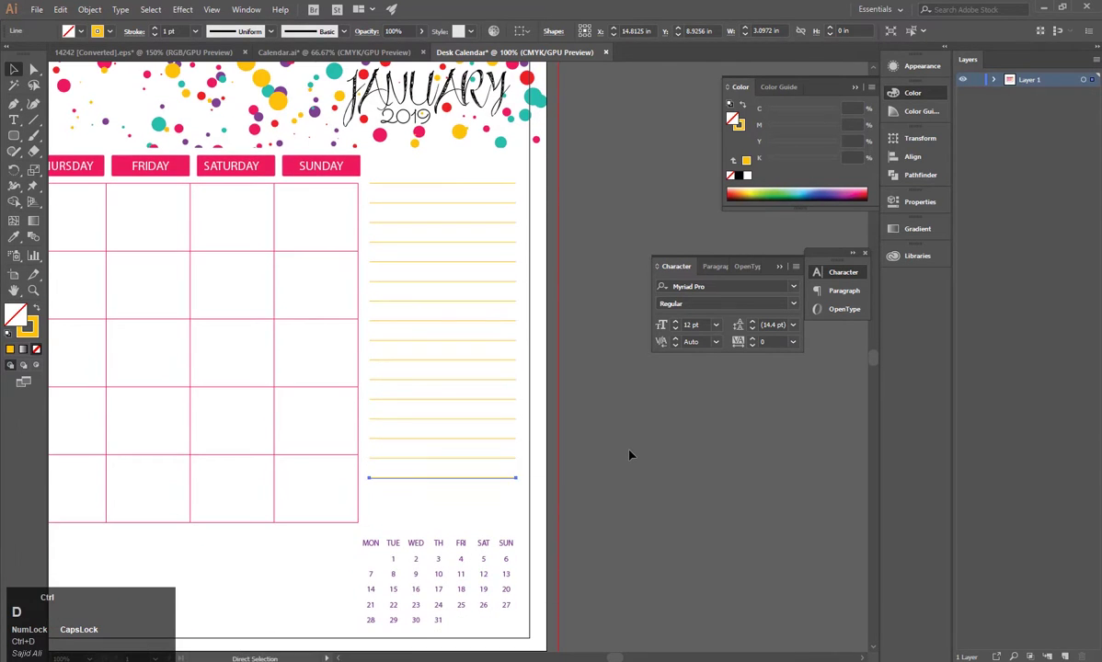
key("ctrl+d")
key("ctrl+d")
left_click(635, 453)
Draw a yellow-outlined rounded square of about 0.287 in just above the start of the first note line.
scroll(635, 451, "down", 2)
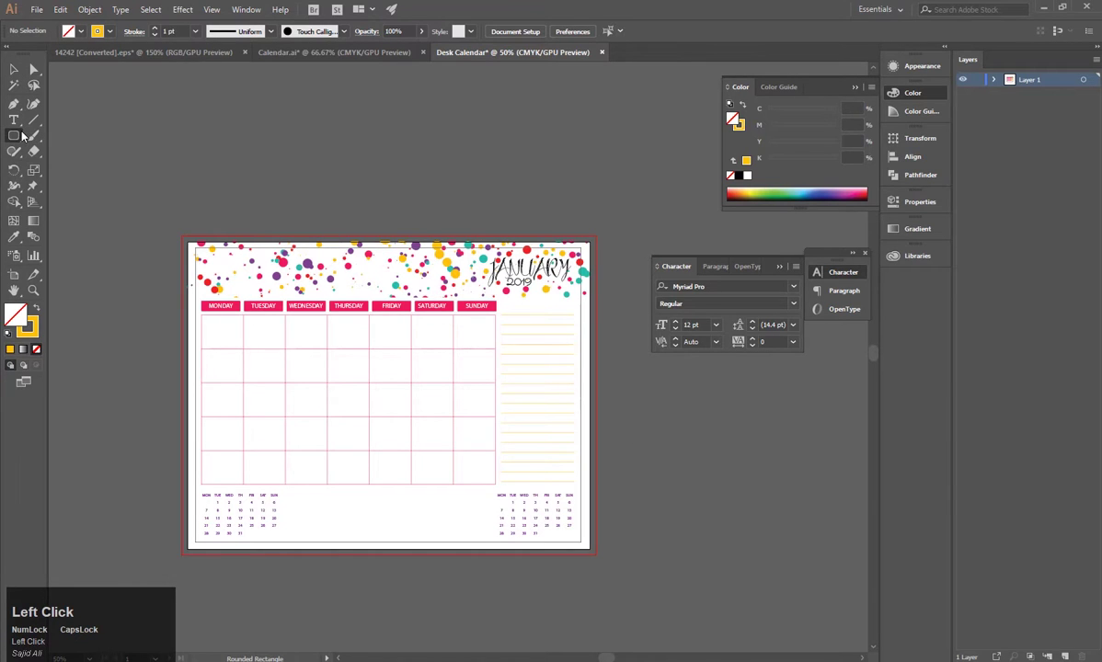
left_click_drag(22, 135, 58, 140)
left_click(62, 150)
scroll(563, 321, "up", 5)
left_click_drag(210, 269, 191, 251)
key("alt+space")
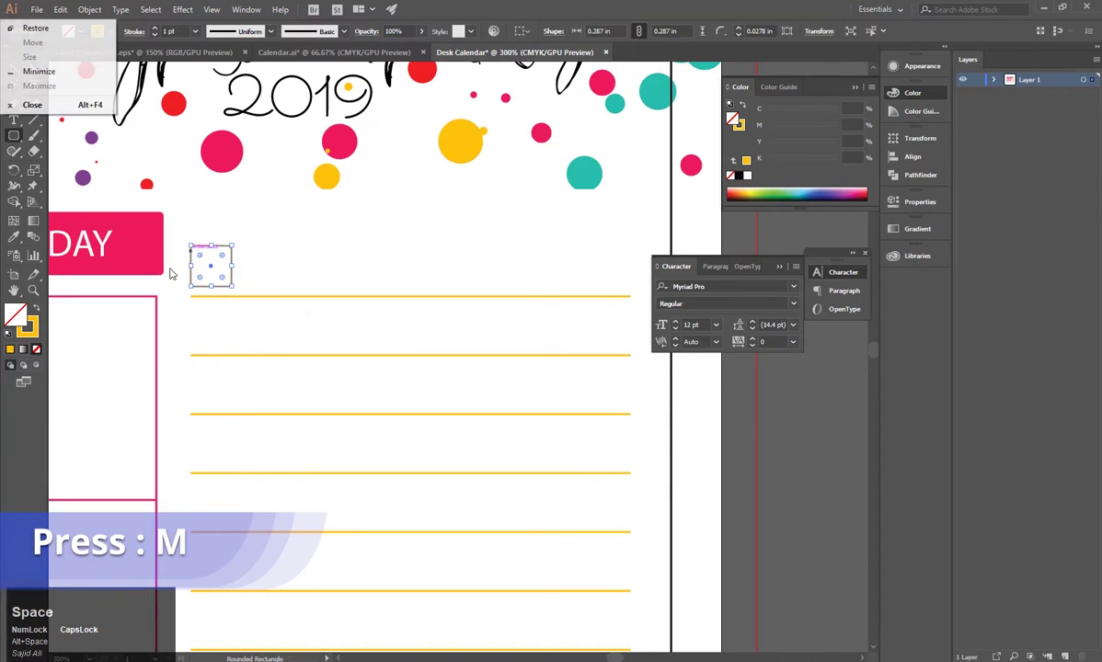
left_click(763, 408)
left_click(766, 414)
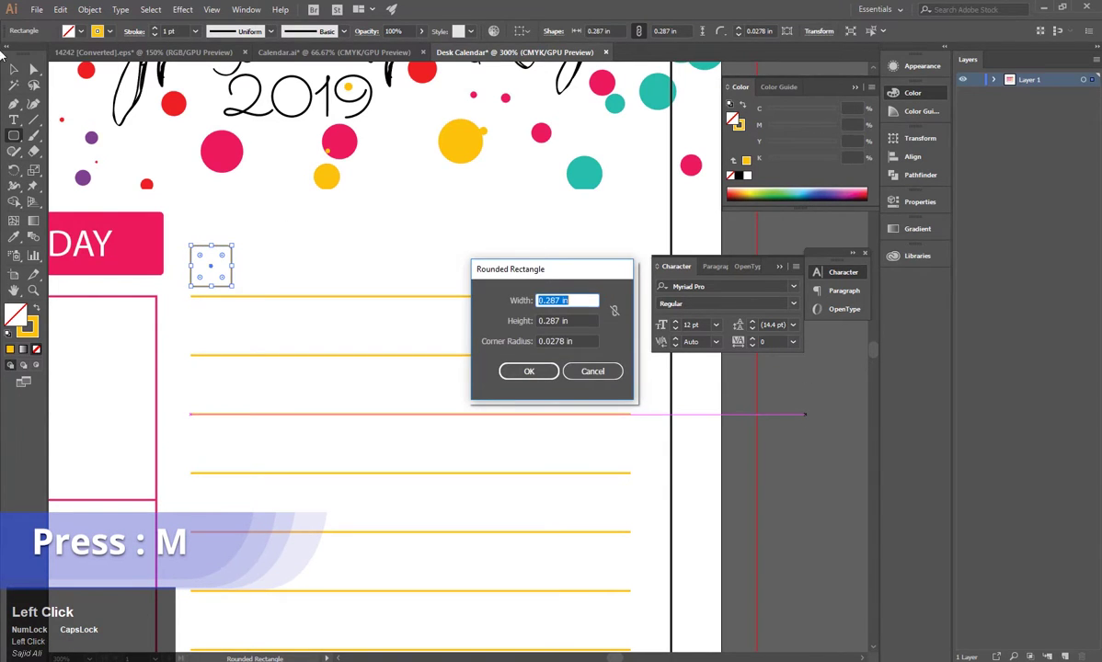
left_click(556, 350)
left_click(14, 70)
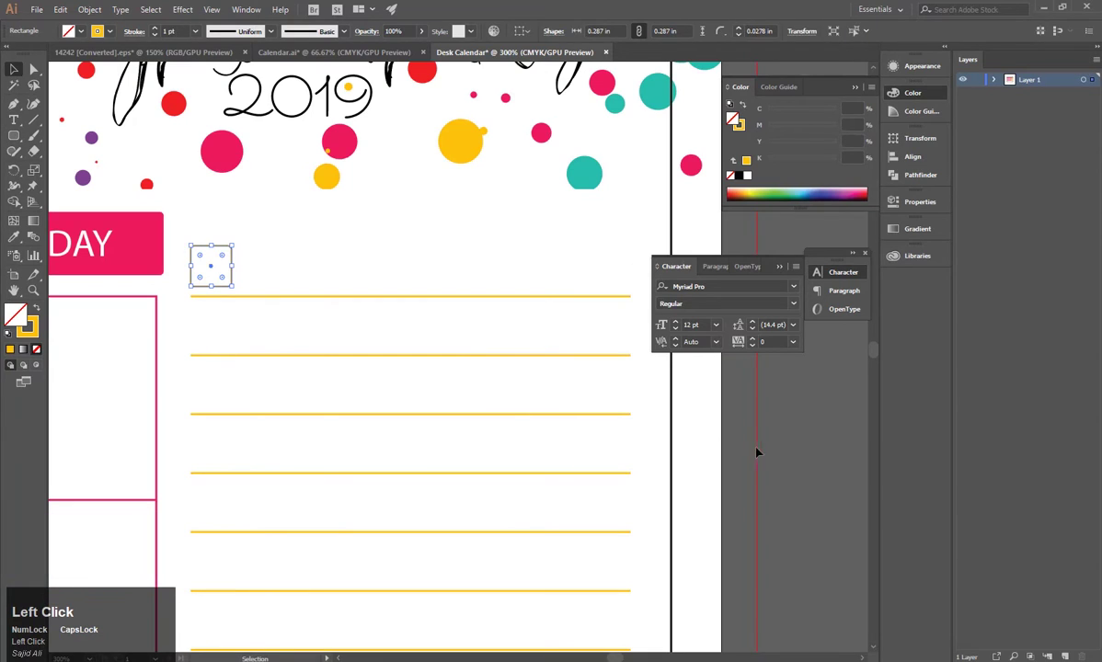
Duplicate the rounded square downward at line spacing so every note line has a checkbox at its start.
left_click(330, 258)
left_click(232, 257)
left_click_drag(234, 258, 241, 318)
scroll(241, 318, "down", 3)
key("ctrl+d")
key("ctrl+d")
key("ctrl+d")
key("ctrl+d")
key("ctrl+d")
key("ctrl+d")
key("ctrl+d")
key("ctrl+d")
key("ctrl+d")
key("ctrl+d")
key("ctrl+d")
key("ctrl+d")
key("ctrl+d")
key("ctrl+d")
key("ctrl+d")
key("ctrl+d")
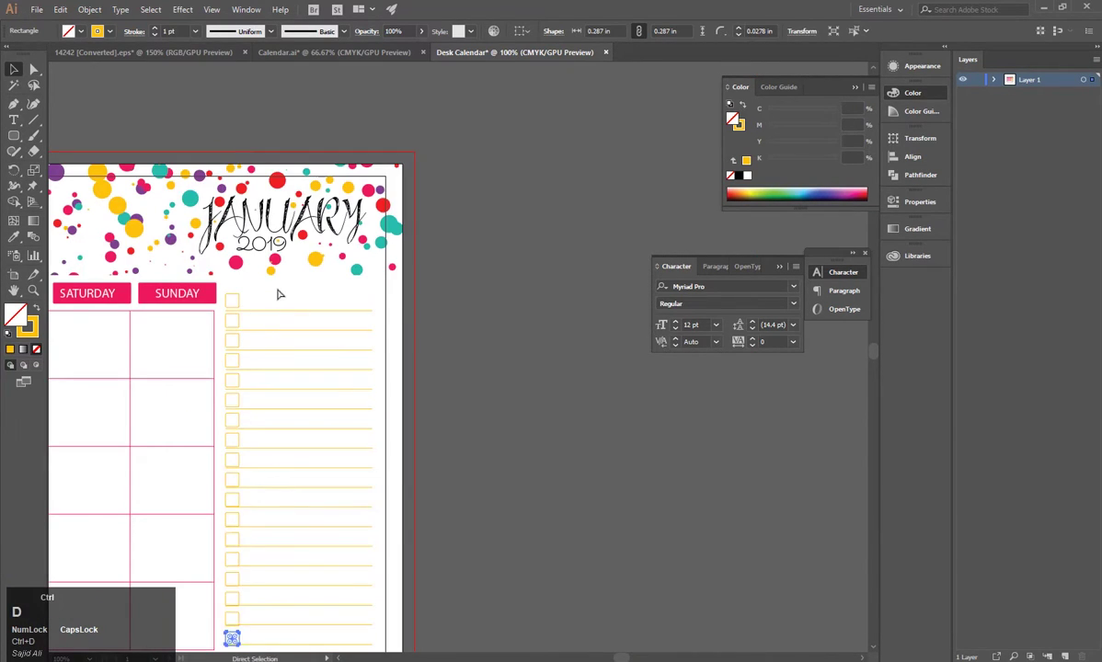
Nudge the lower checkboxes upward so each one sits evenly between its two note lines.
scroll(278, 293, "up", 3)
scroll(315, 258, "down", 1)
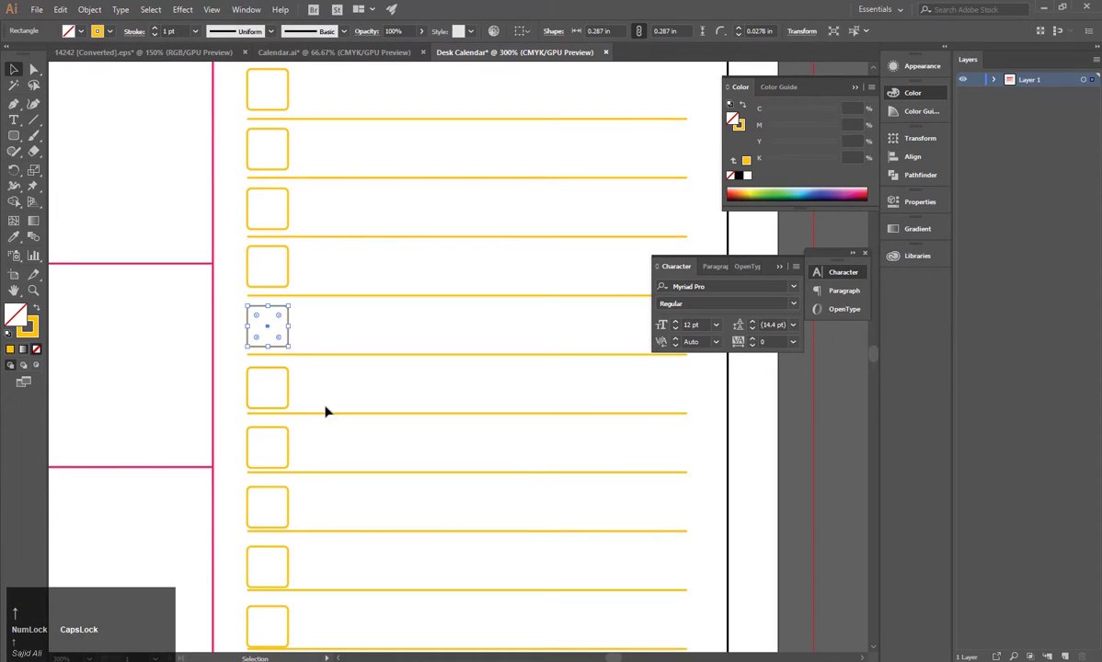
left_click(264, 509)
scroll(324, 516, "down", 1)
left_click(288, 523)
key("Up")
key("Up")
key("Up")
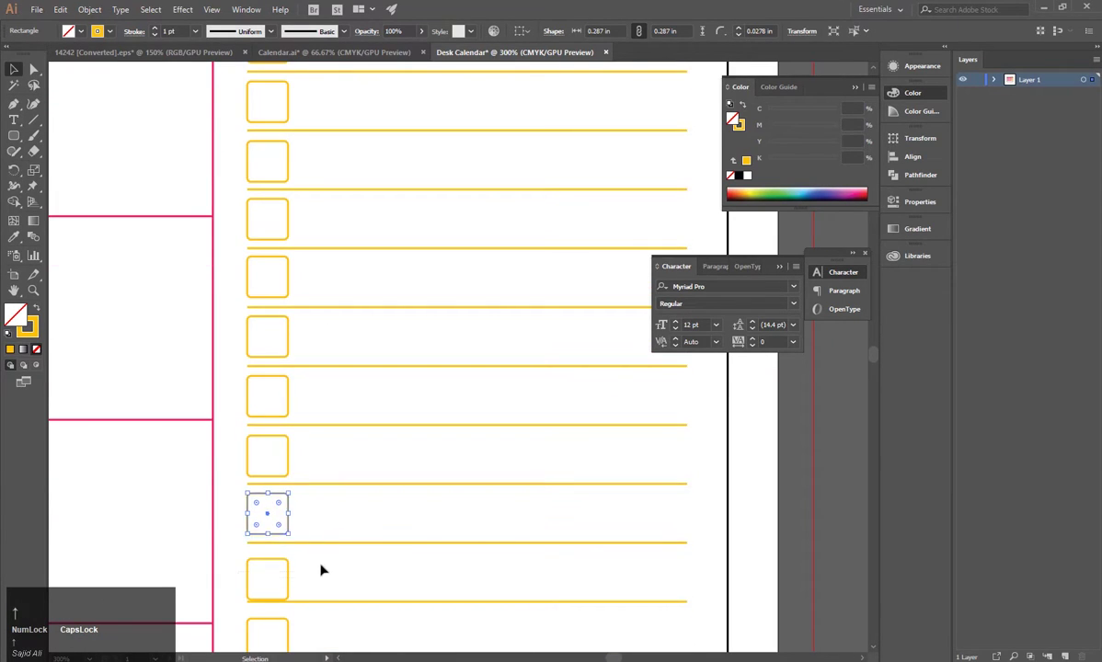
left_click(288, 581)
key("Up")
key("Up")
key("Up")
scroll(319, 585, "down", 1)
left_click(288, 584)
key("Up")
key("Up")
key("Up")
key("Up")
scroll(302, 587, "down", 1)
scroll(307, 581, "down", 1)
left_click_drag(307, 576, 235, 569)
scroll(276, 570, "down", 1)
key("Up")
key("Up")
key("Up")
key("Up")
scroll(276, 562, "down", 1)
left_click_drag(313, 549, 235, 566)
key("Up")
key("Up")
key("Up")
key("Up")
key("Up")
key("Up")
key("Up")
key("Up")
key("Up")
key("Up")
key("Up")
left_click_drag(319, 572, 274, 591)
scroll(308, 577, "down", 1)
key("Up")
key("Up")
key("Up")
key("Up")
key("Up")
key("Up")
left_click(345, 521)
scroll(342, 522, "down", 2)
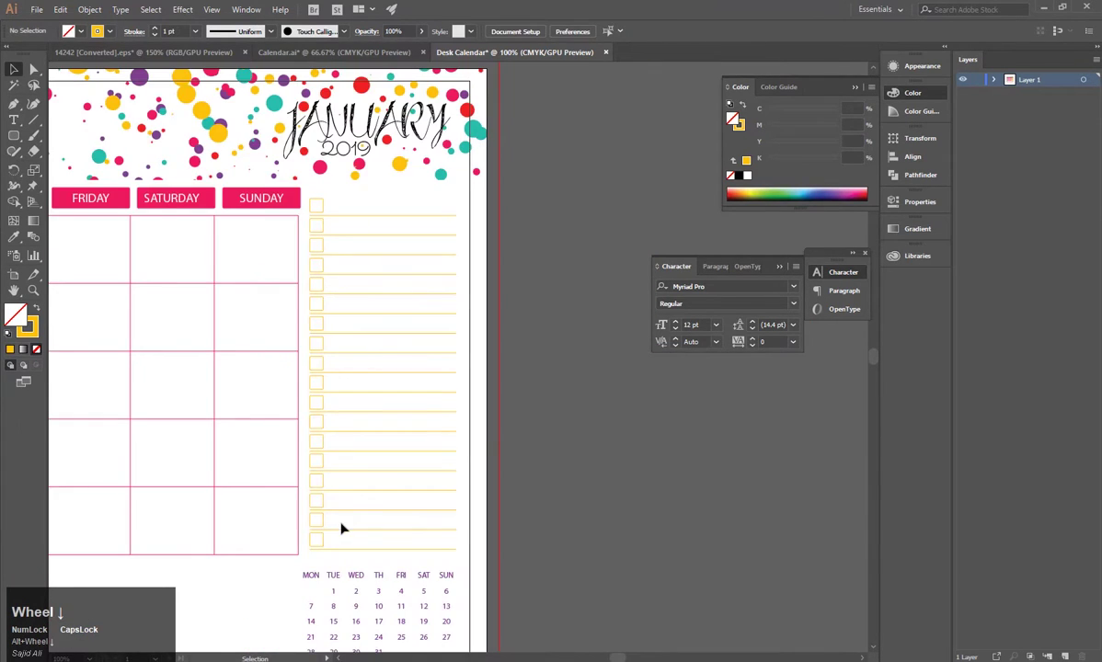
Delete the checkbox above the first note line, level with the weekday headers.
scroll(497, 414, "down", 3)
scroll(505, 324, "up", 1)
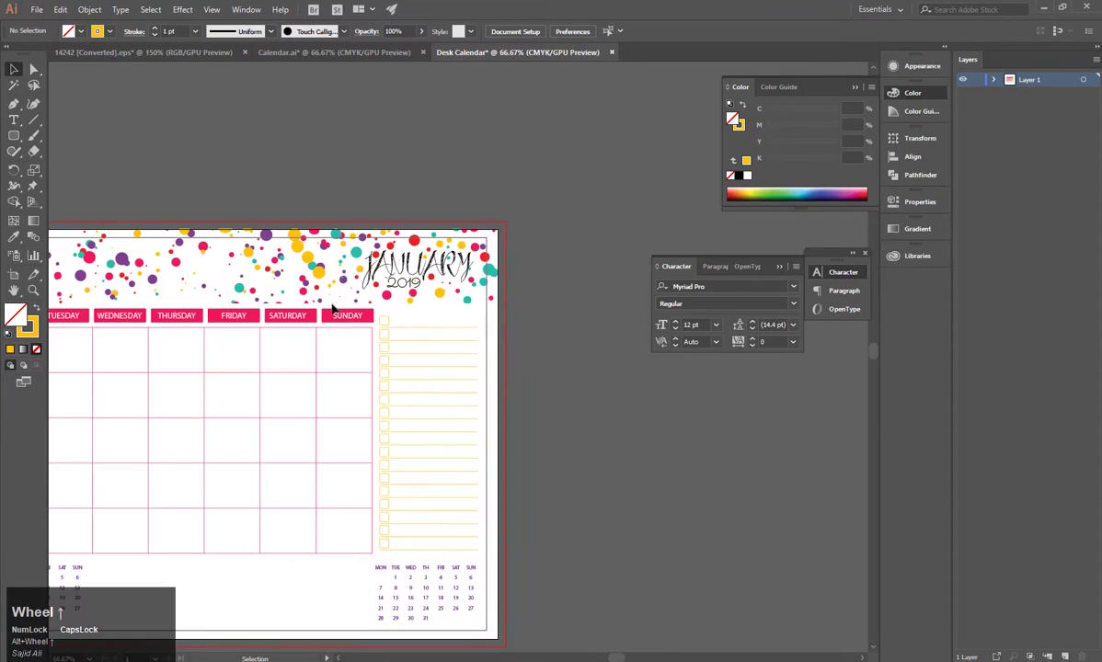
left_click(385, 319)
key("Delete")
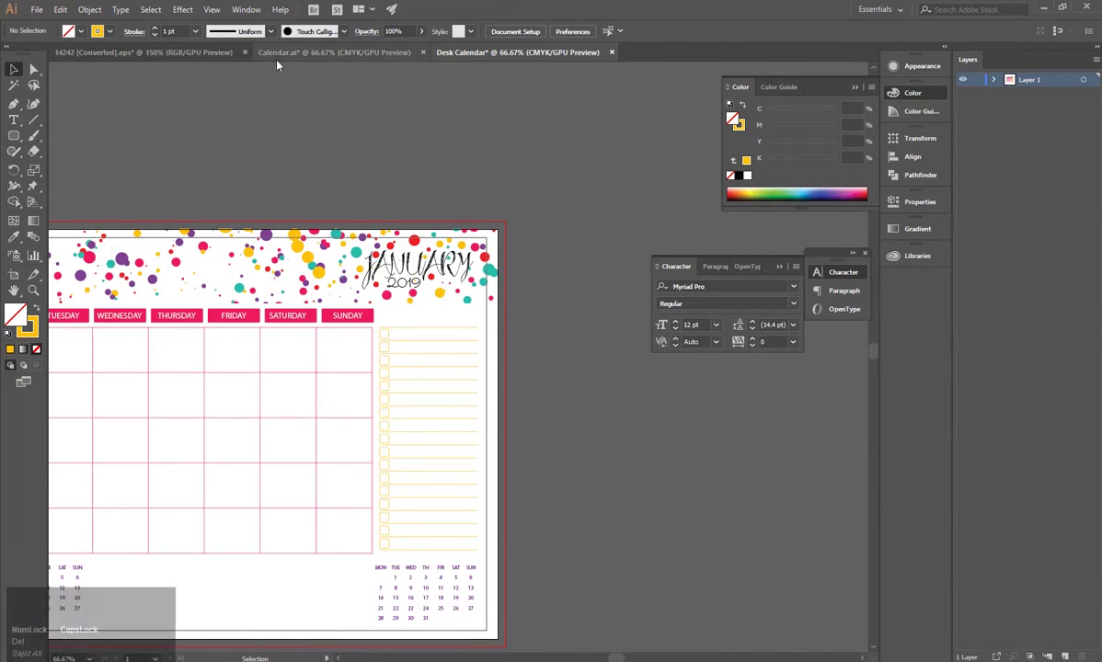
Copy the NOTE, REMAINDER and TO DO labels from Calendar.ai into the Desk Calendar document, placing them beside the page.
left_click(145, 53)
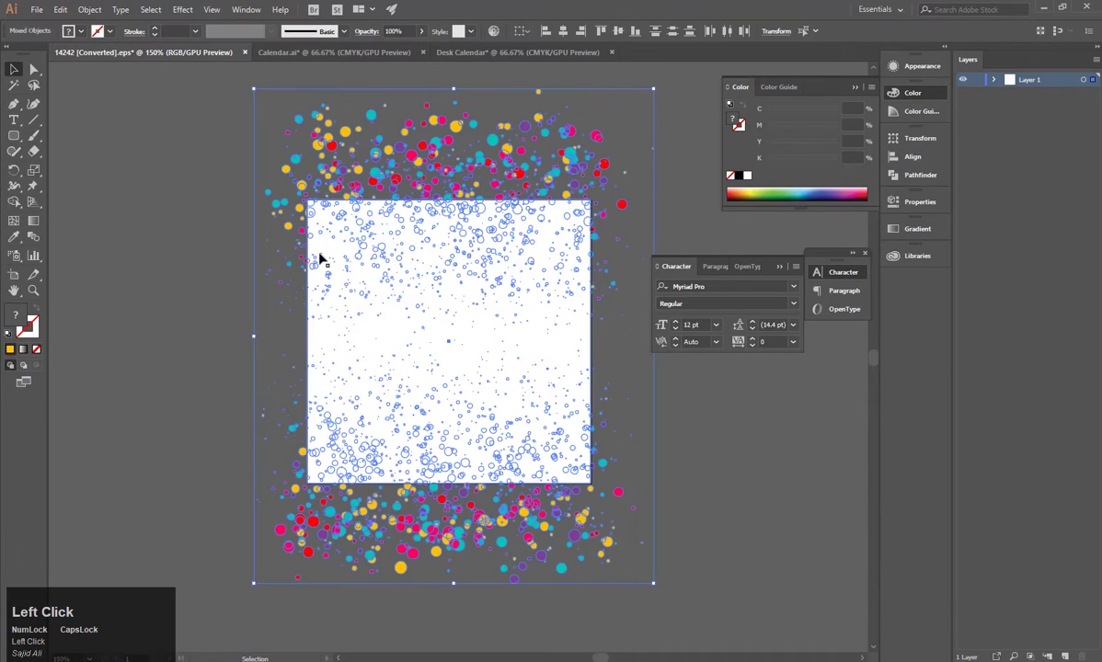
left_click(308, 52)
left_click(690, 497)
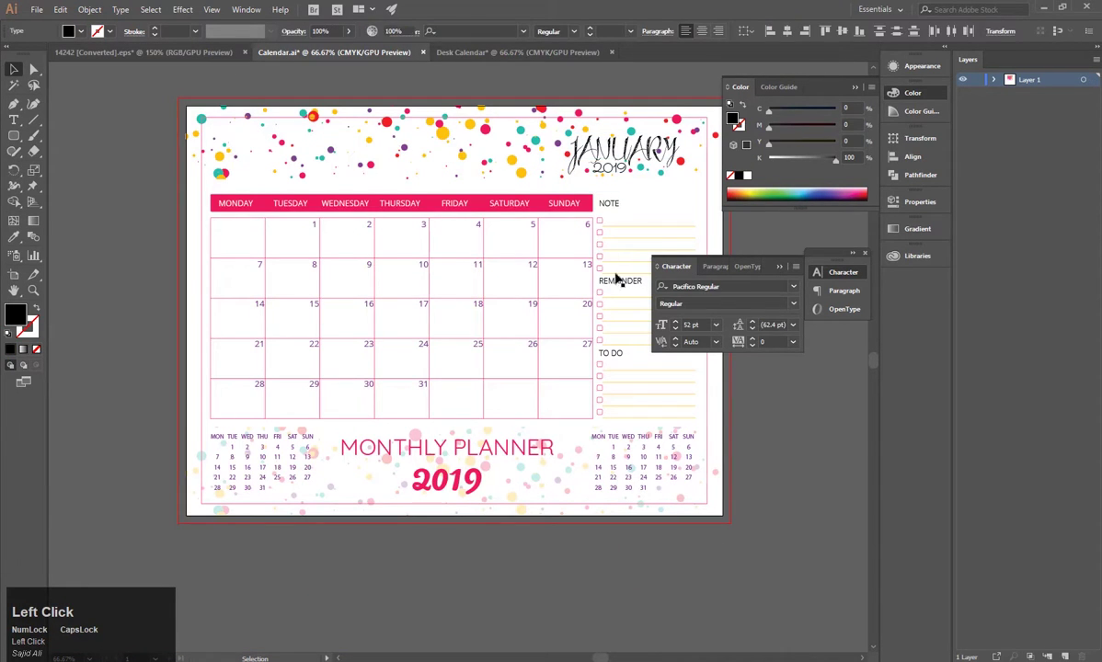
left_click(607, 206)
left_click(613, 281, "shift")
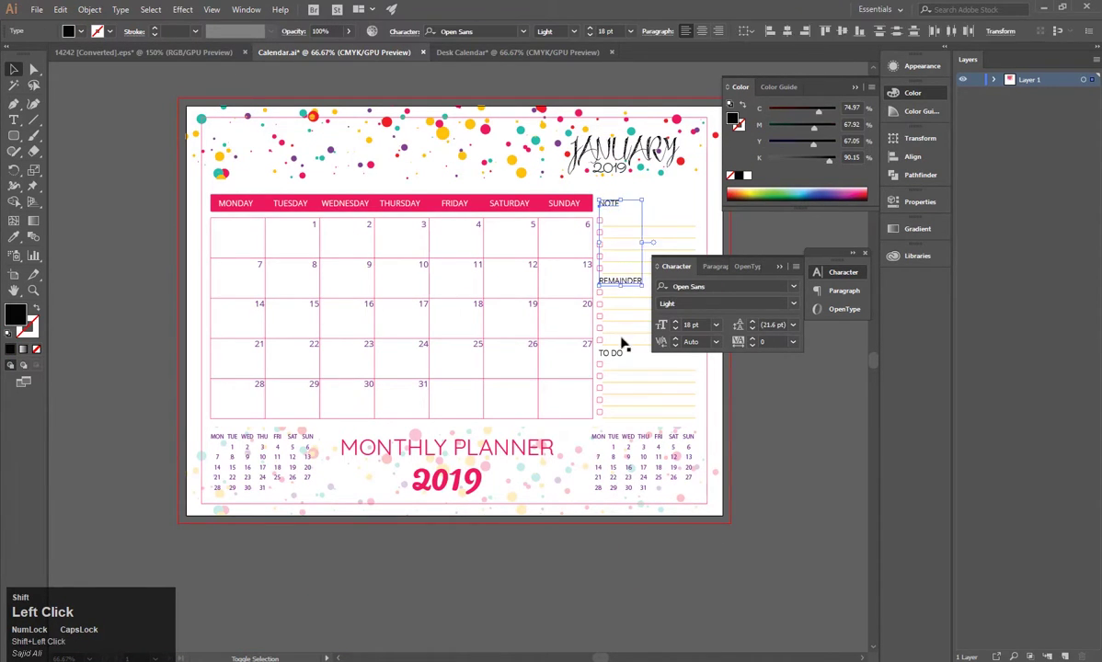
left_click(617, 356, "shift")
left_click_drag(615, 358, 425, 284)
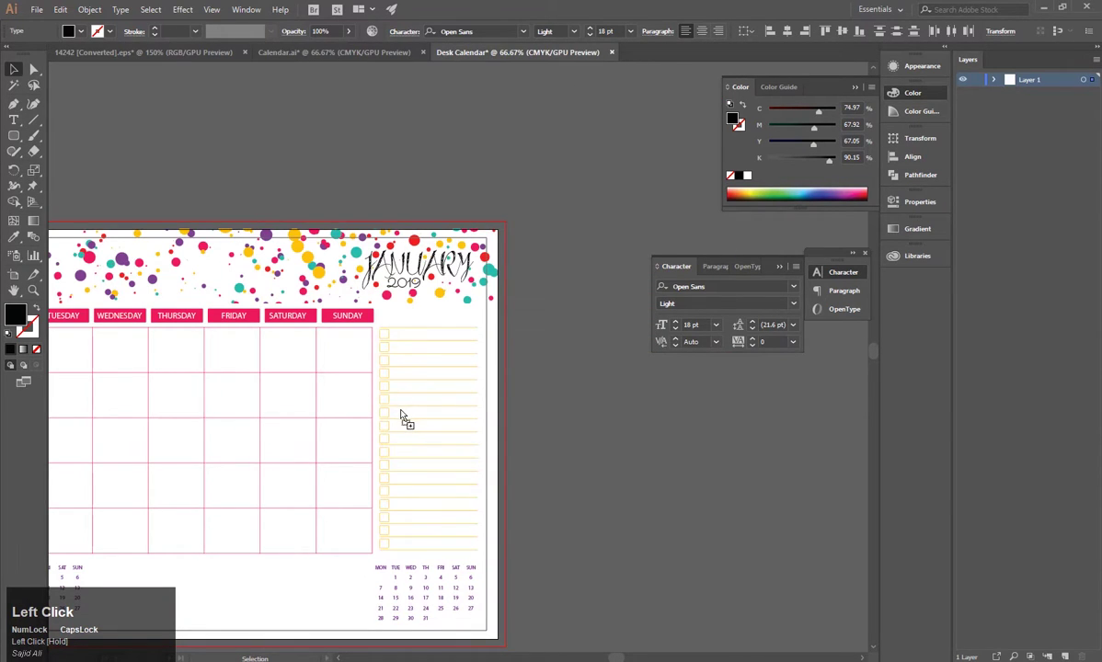
left_click_drag(401, 414, 779, 554)
Move the NOTE label above the first note line, aligned with the start of the lines.
scroll(396, 341, "up", 3)
left_click(698, 478)
left_click_drag(722, 371, 374, 360)
key("space")
scroll(414, 398, "down", 2)
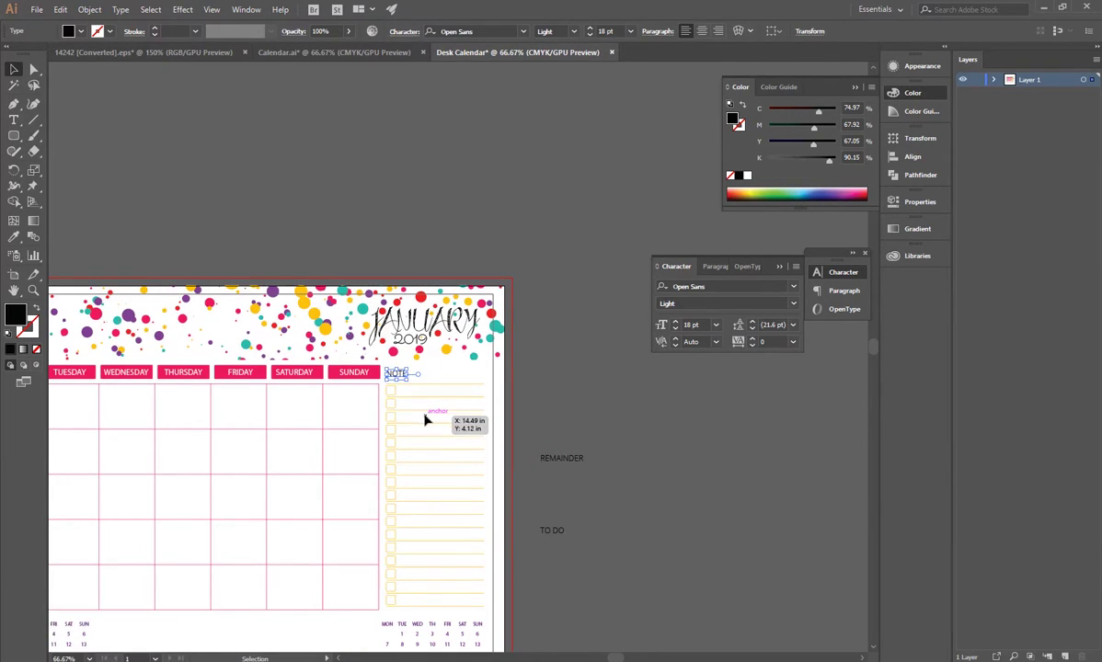
Delete the sixth checkbox below NOTE and move the REMAINDER label into its place.
left_click(395, 455)
key("Delete")
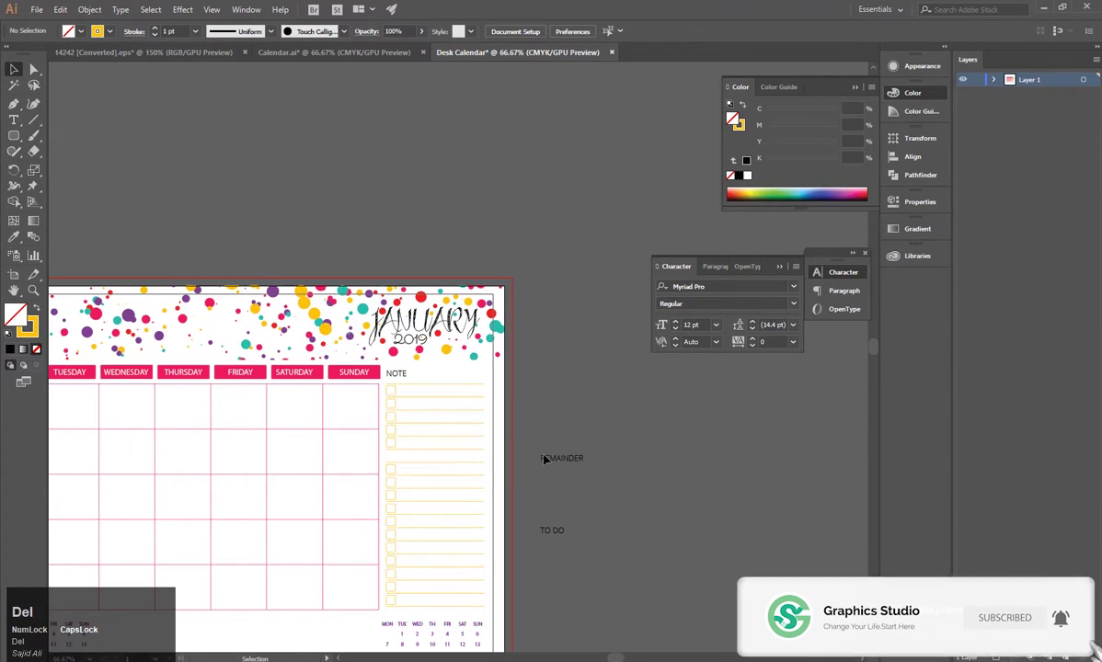
left_click(556, 459)
left_click_drag(556, 458, 414, 460)
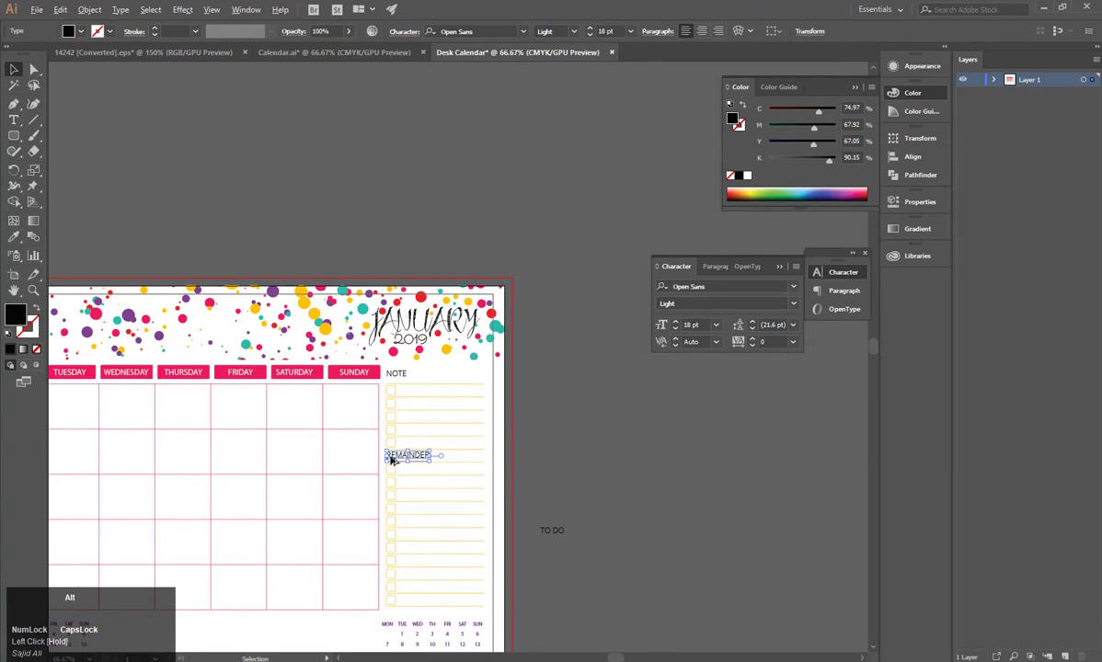
scroll(414, 460, "up", 2)
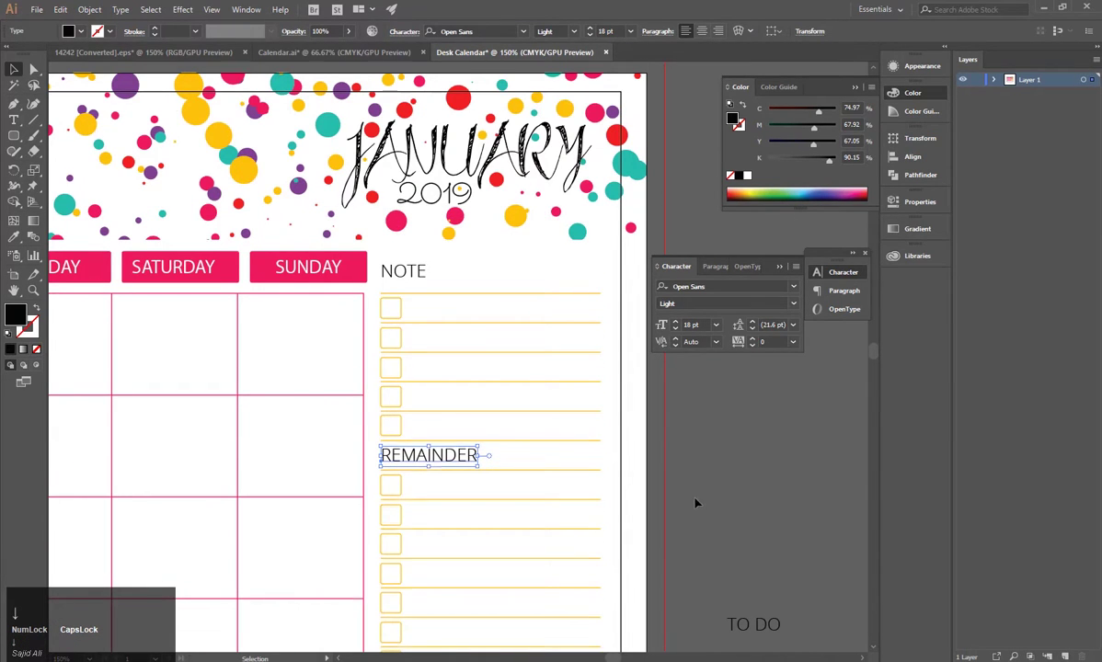
Delete the seventh checkbox below REMAINDER and move the TO DO label into its place.
scroll(583, 466, "down", 1)
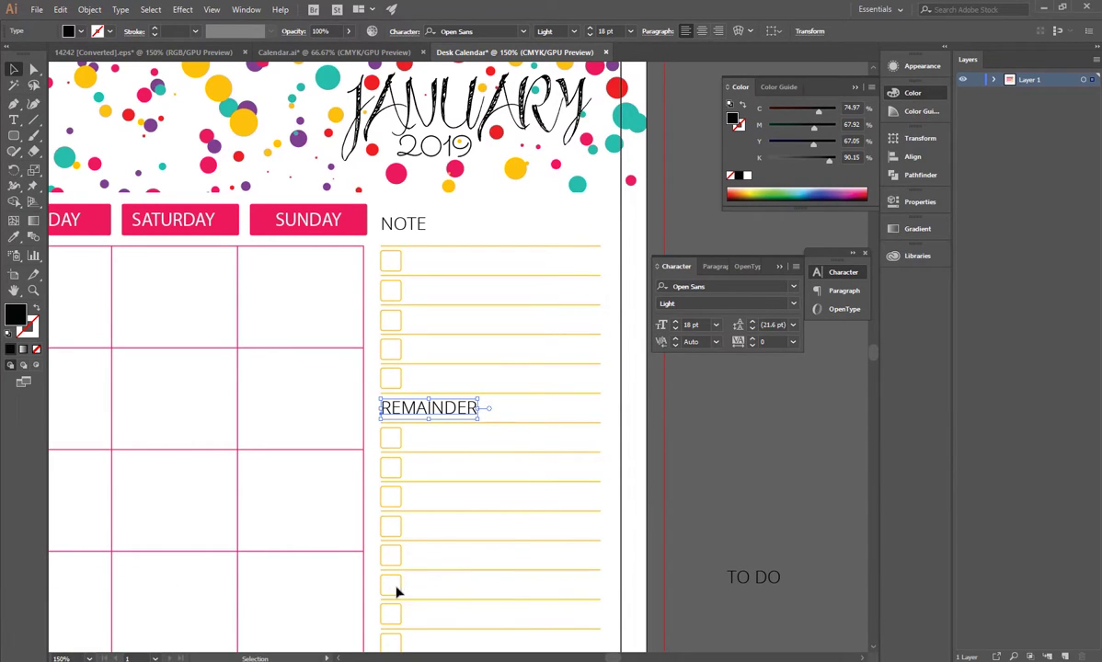
left_click(396, 611)
key("Delete")
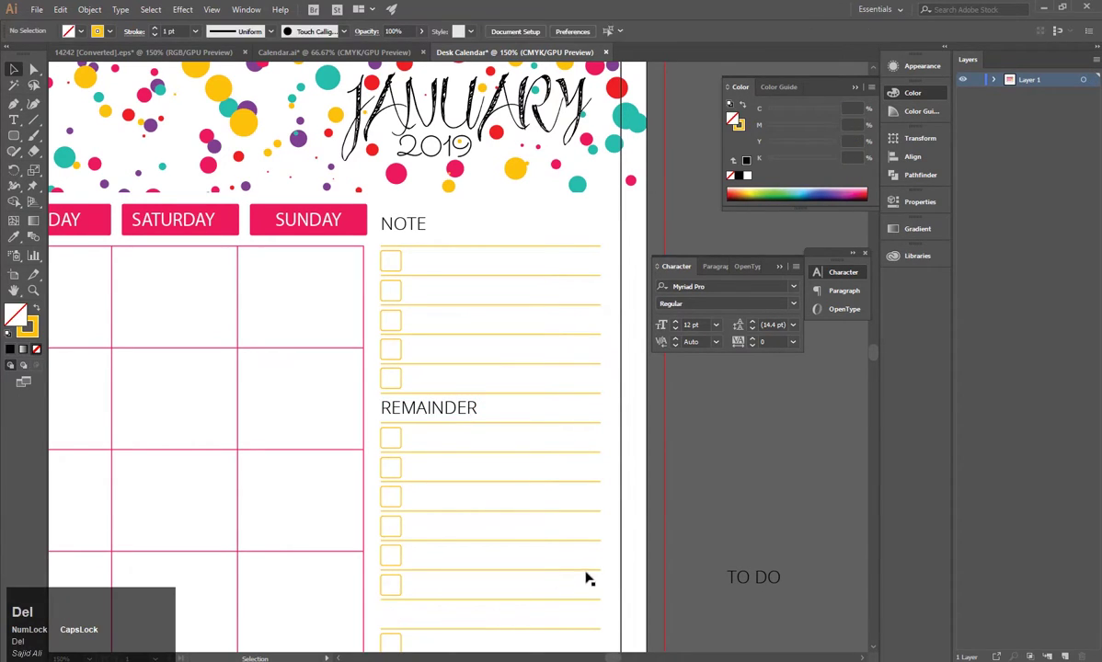
scroll(587, 578, "down", 4)
left_click_drag(754, 393, 418, 429)
left_click(683, 460)
key("ctrl+0")
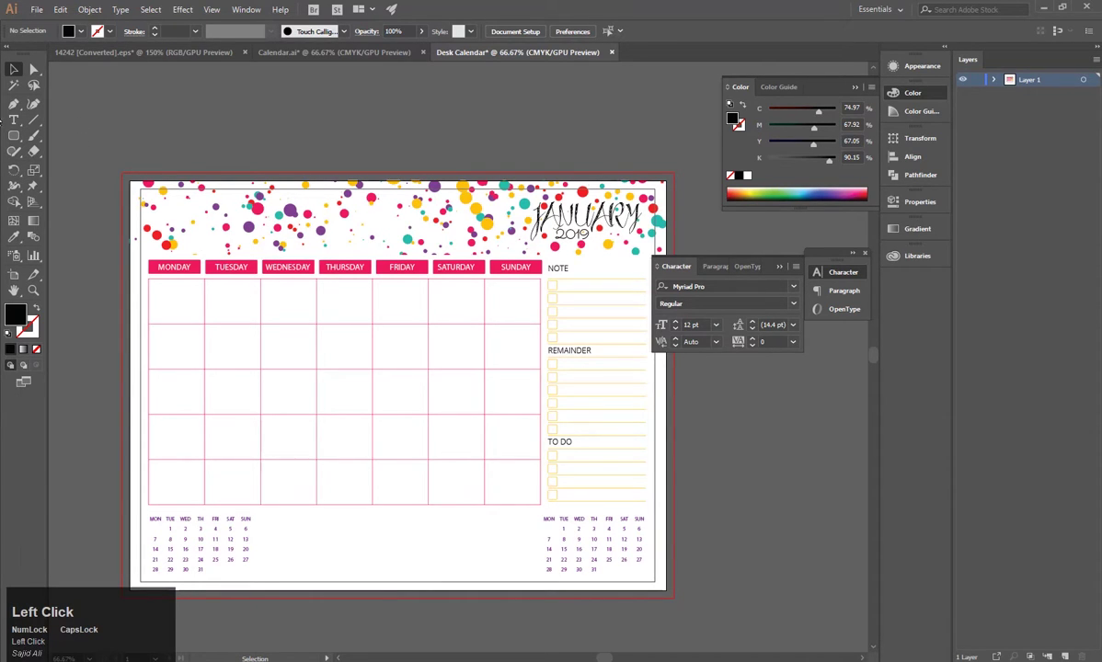
Add a small text frame reading 10 in the upper-right corner of the first MONDAY cell and shorten it to one line.
left_click(14, 120)
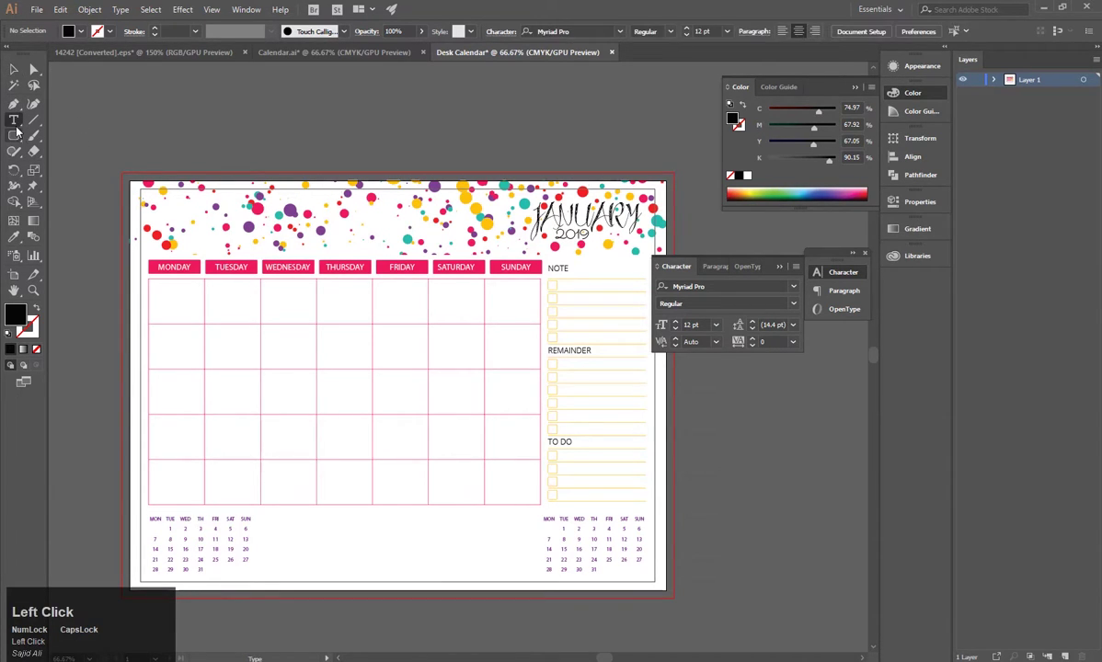
scroll(214, 350, "up", 4)
left_click_drag(306, 268, 480, 514)
key("t")
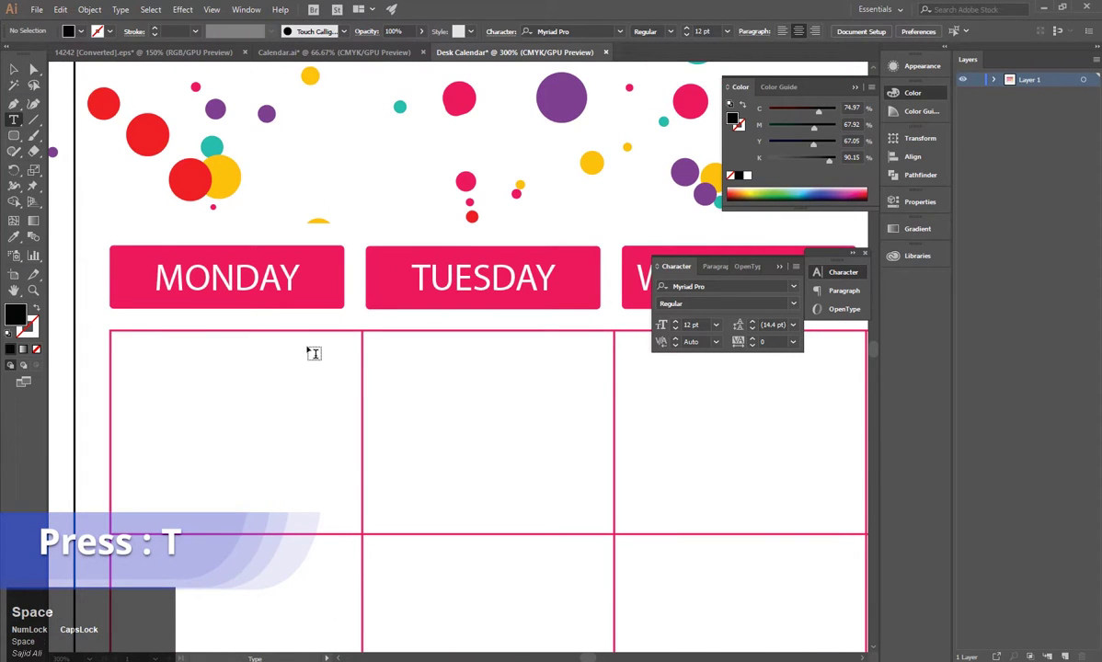
left_click_drag(306, 349, 350, 396)
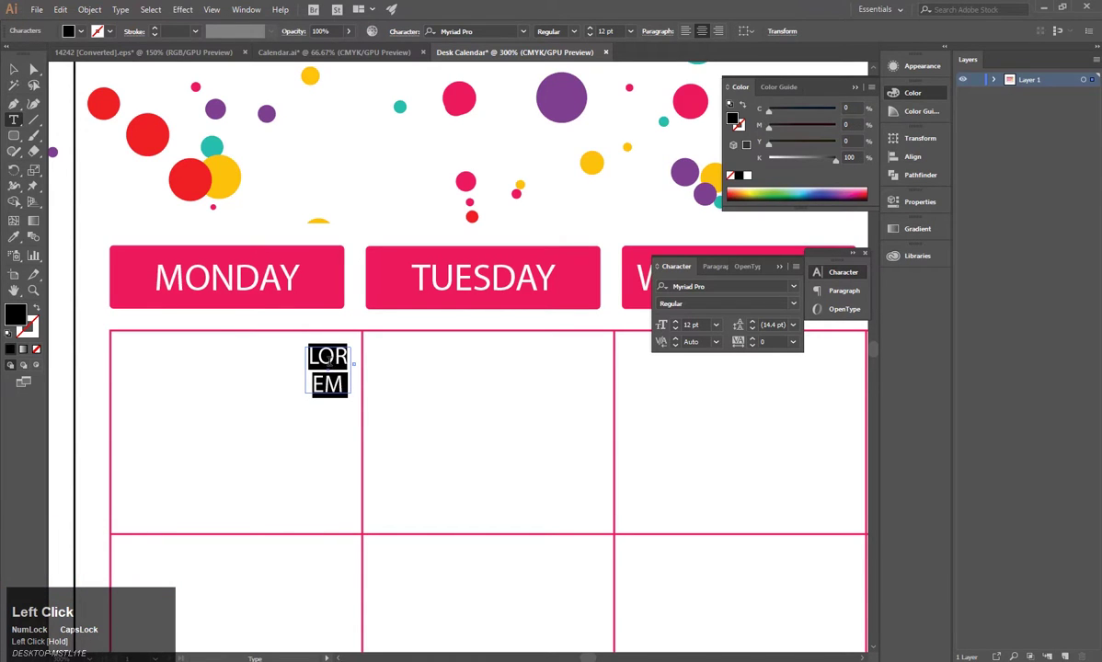
type("10")
left_click(14, 69)
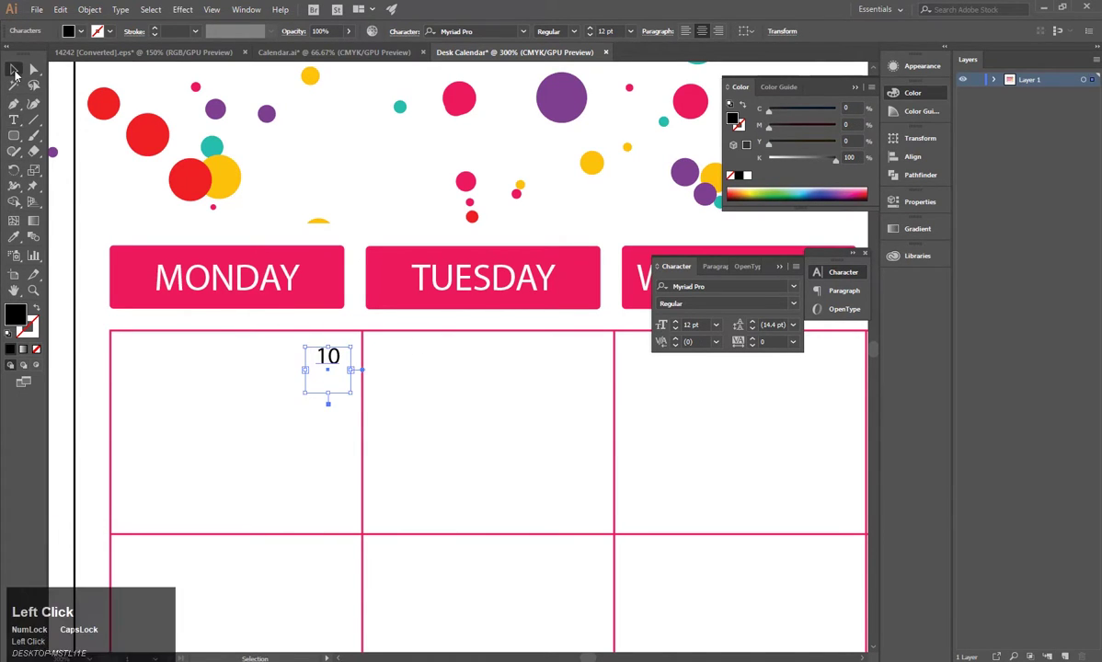
left_click(328, 396)
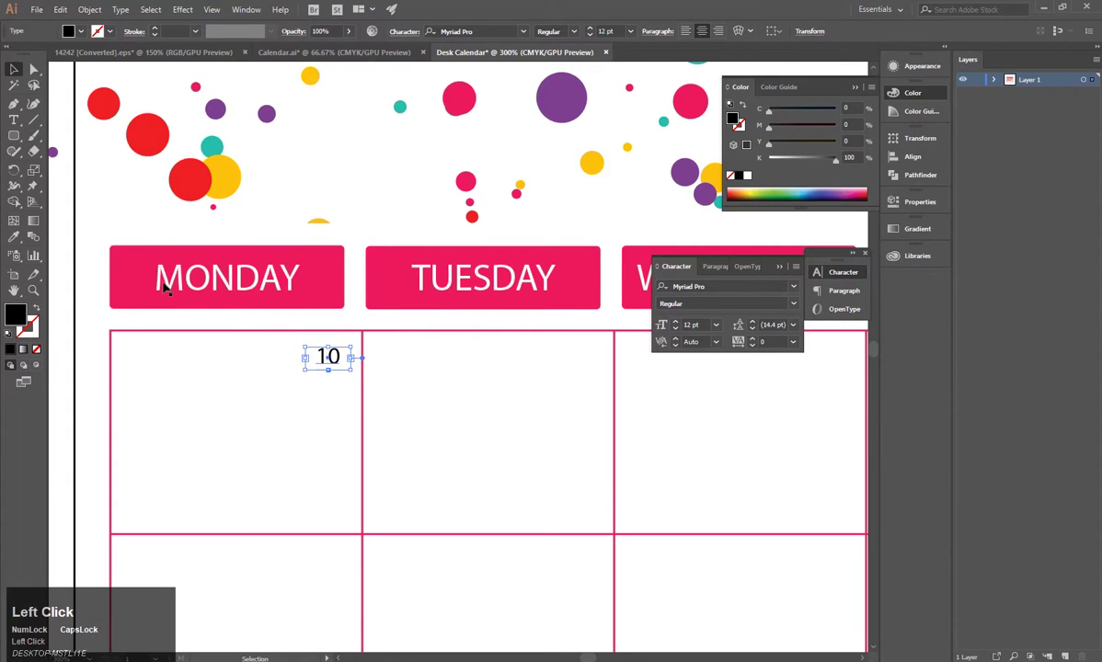
left_click(460, 403)
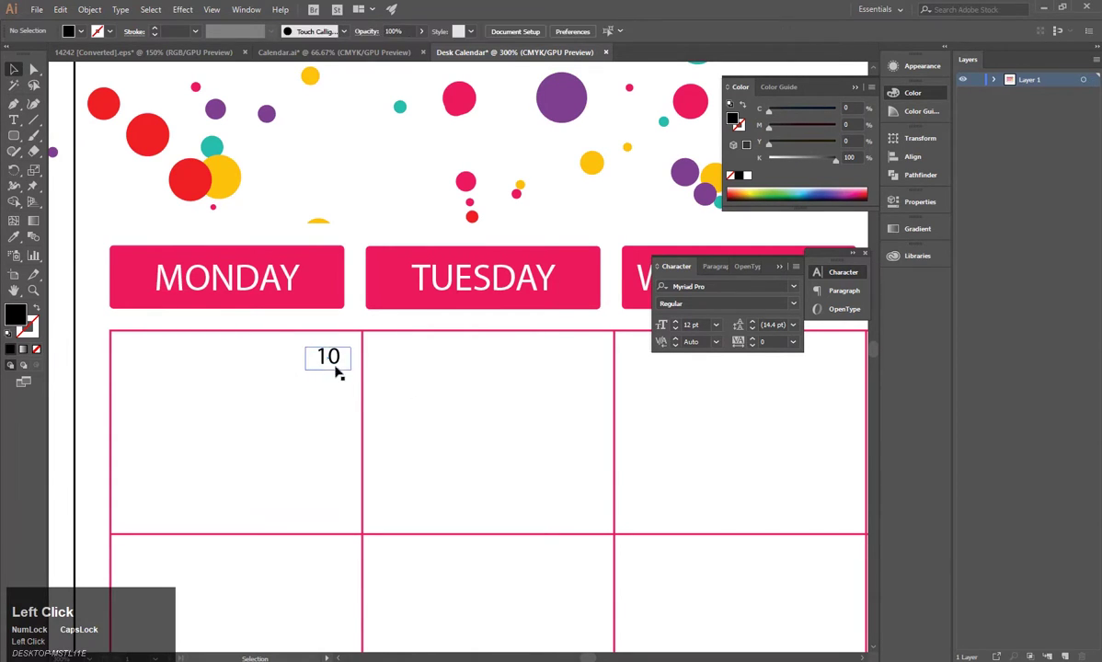
Undo back to the placeholder text in the first MONDAY cell's frame and replace it with 10.
left_click(340, 365)
scroll(338, 373, "down", 3)
left_click(270, 357)
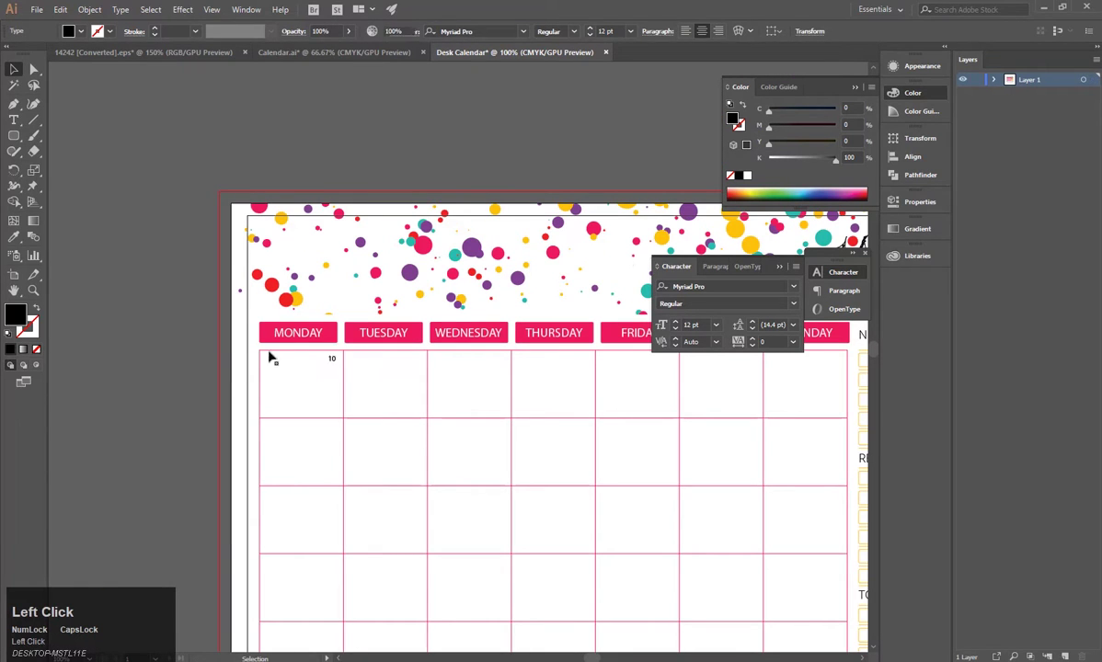
key("ctrl+z")
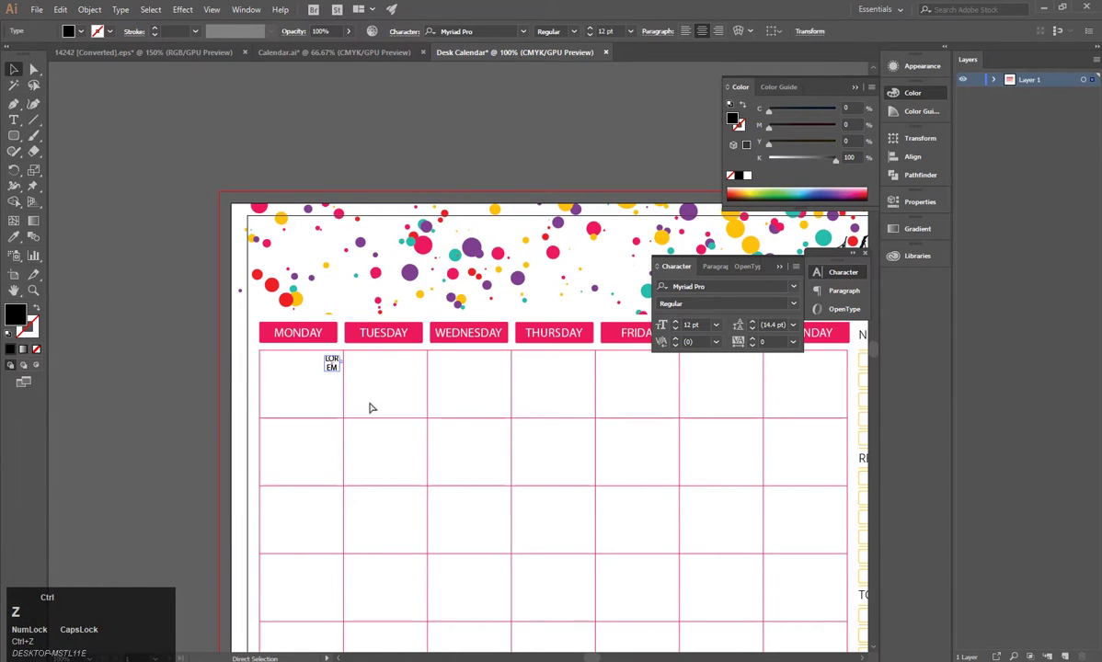
key("ctrl+a")
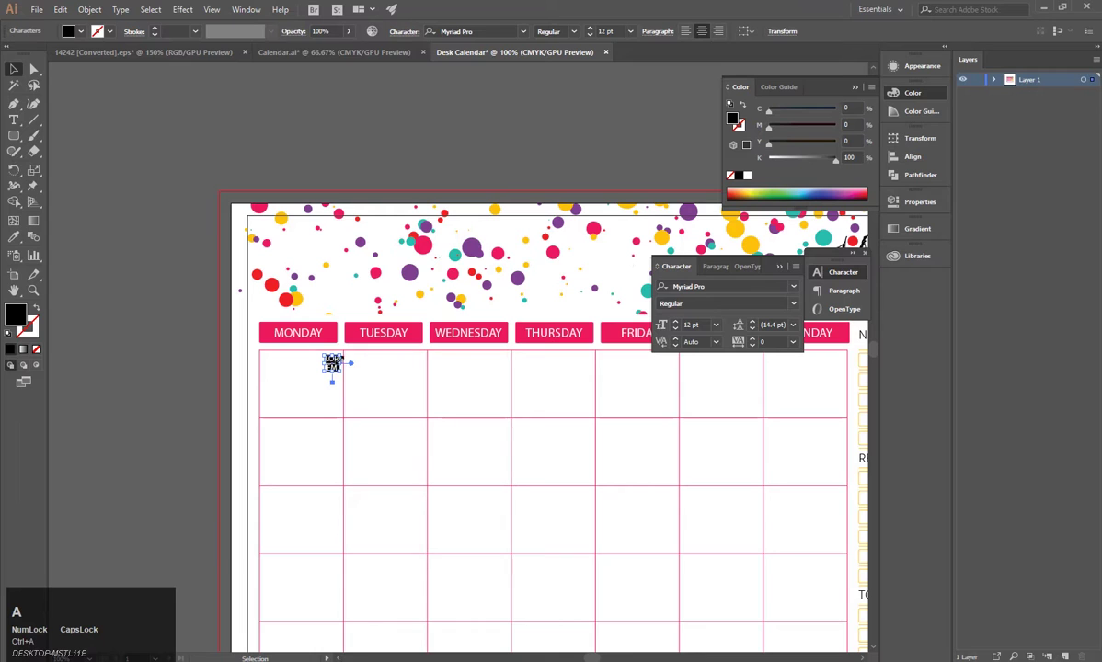
key("ctrl")
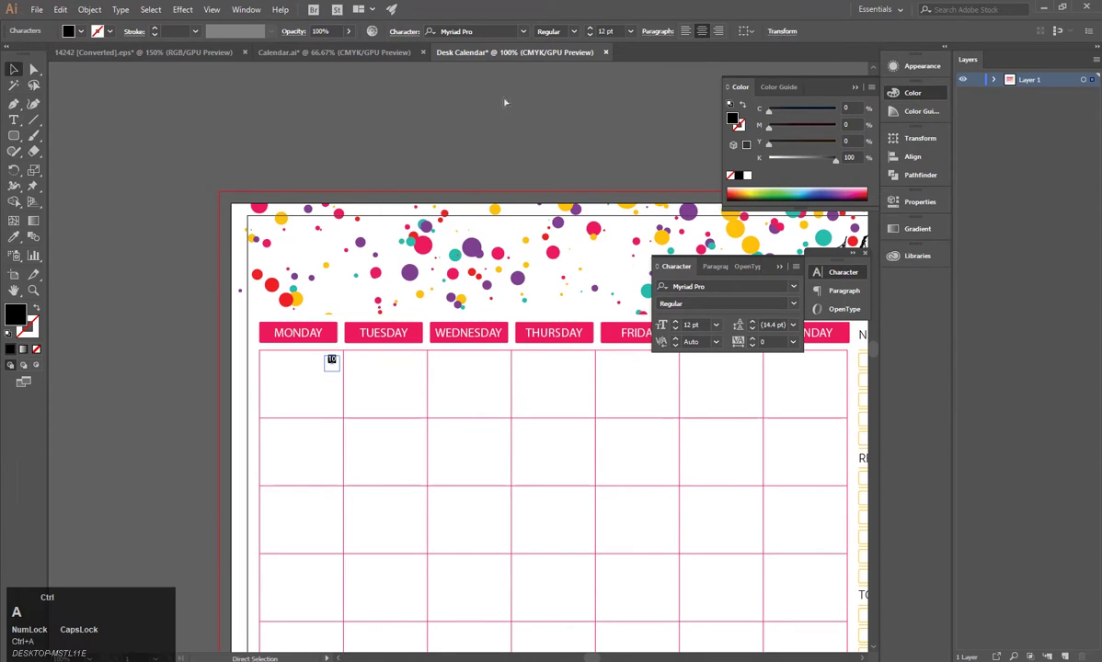
left_click(331, 361, "ctrl")
Set the font of the 10 in the first MONDAY cell to Open Sans Semibold.
left_click(472, 32)
type("OPEN")
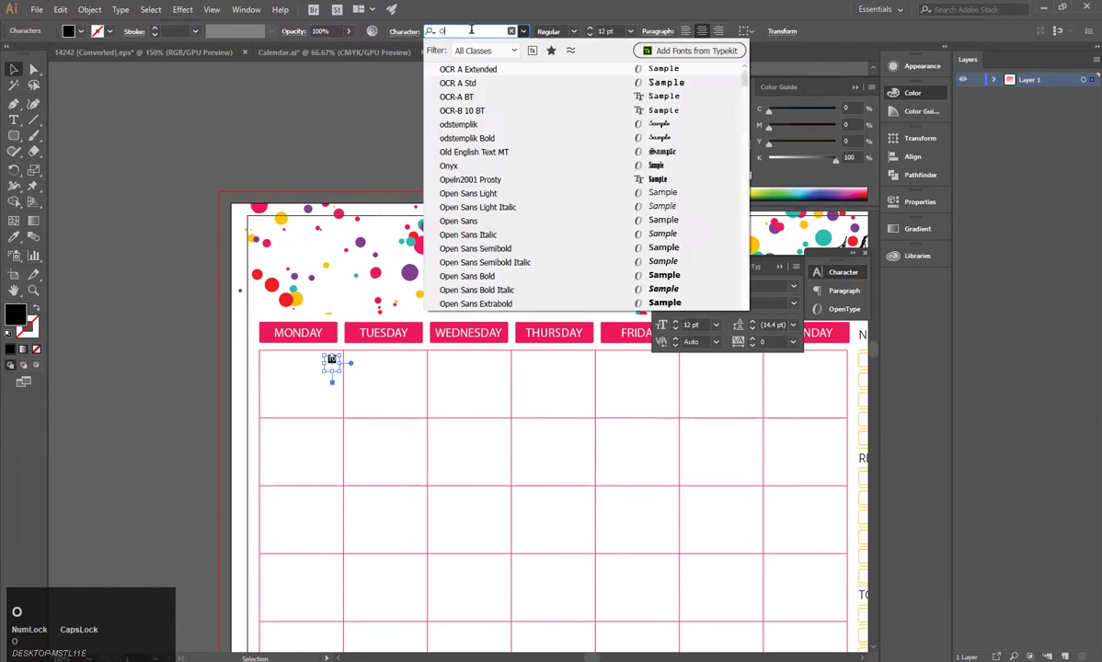
key("Down")
key("Down")
key("Down")
key("Up")
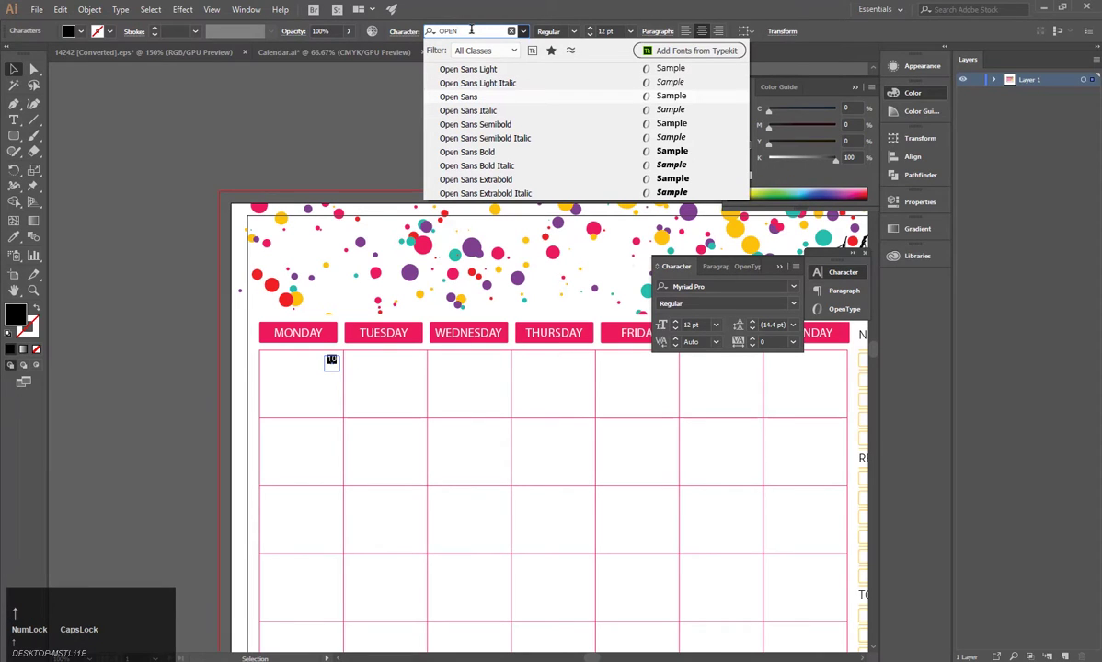
key("Down")
key("Down")
key("Return")
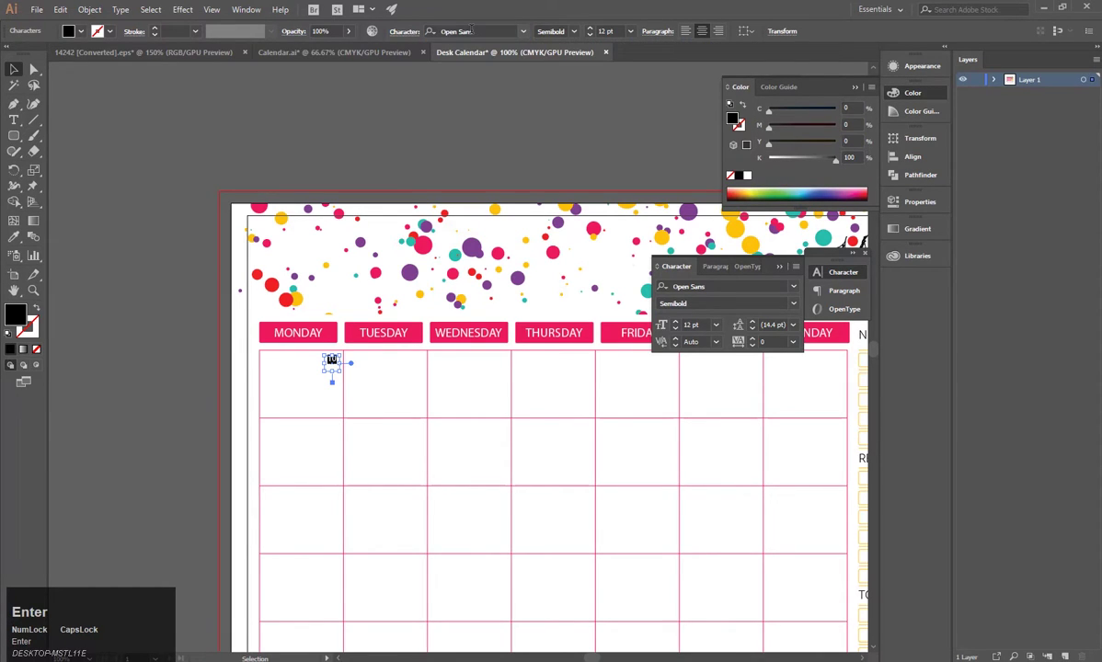
Enlarge the 10 in the first MONDAY cell to 20 pt.
left_click(604, 31)
key("Up")
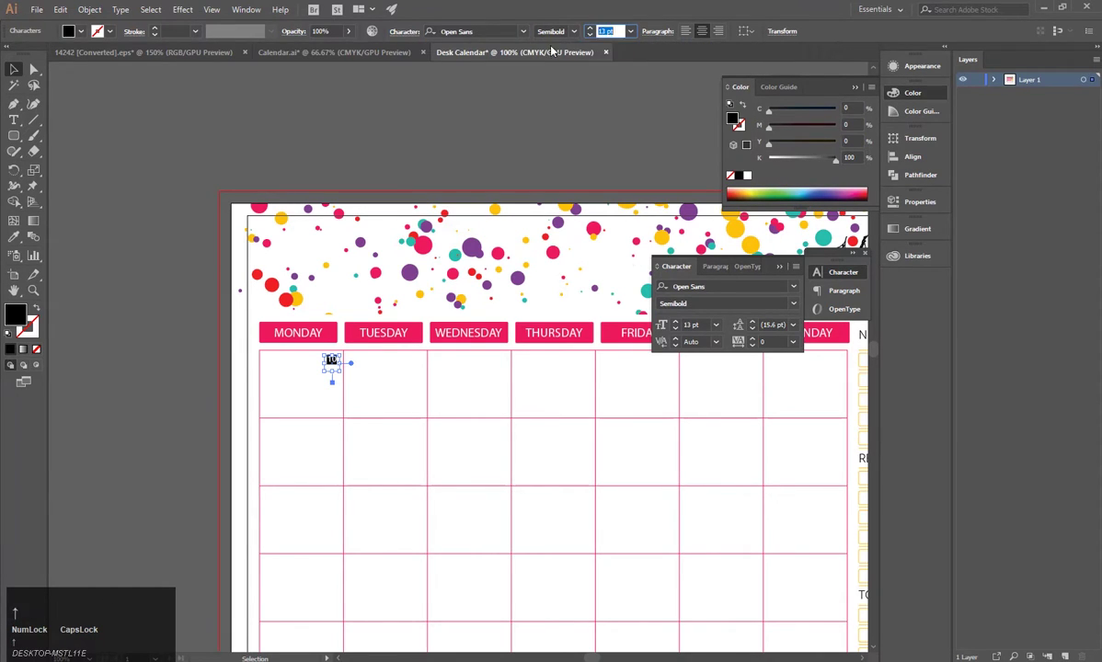
key("Up")
key("Up")
key("Up")
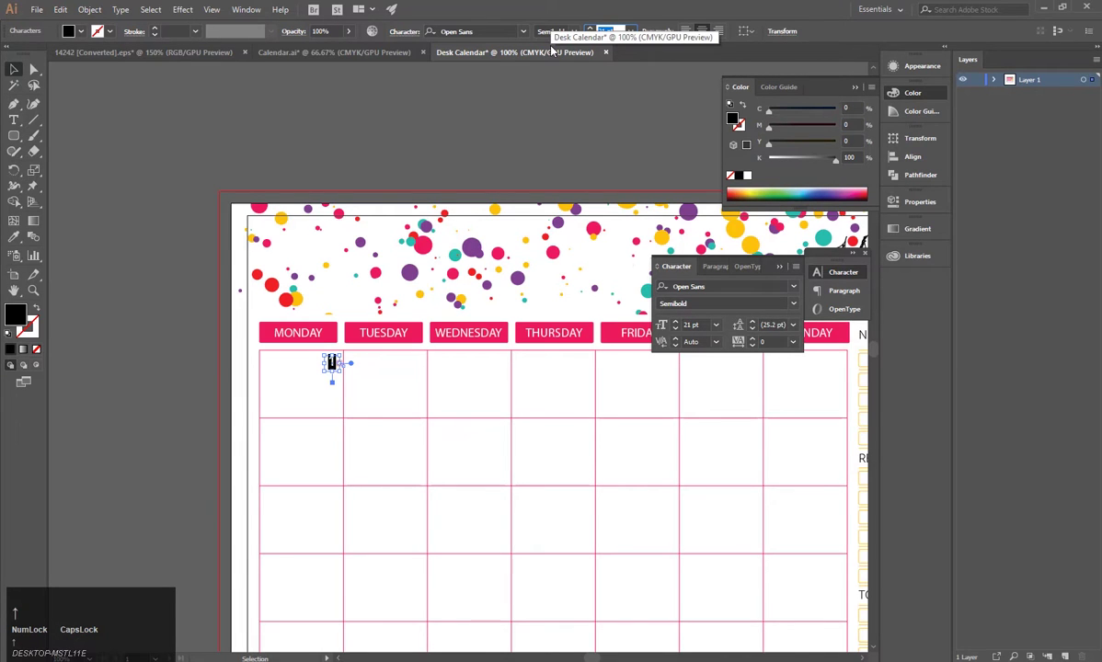
left_click(14, 69)
left_click(138, 368)
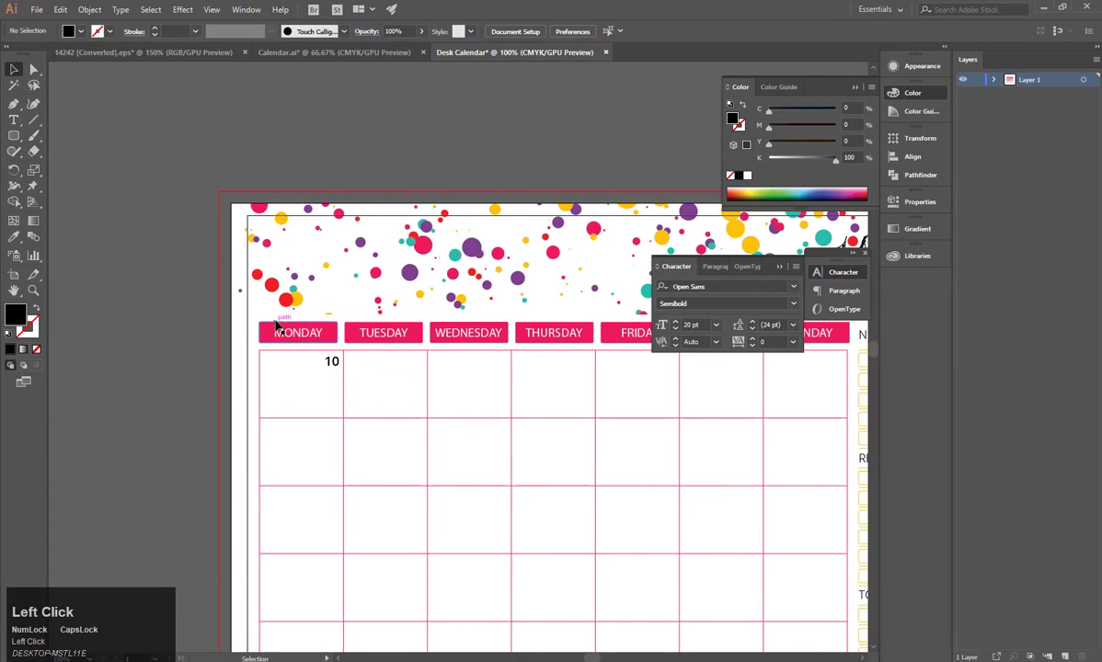
Move the 10 flush against the right edge of the first MONDAY cell and nudge it up slightly.
scroll(377, 435, "up", 5)
left_click(434, 438)
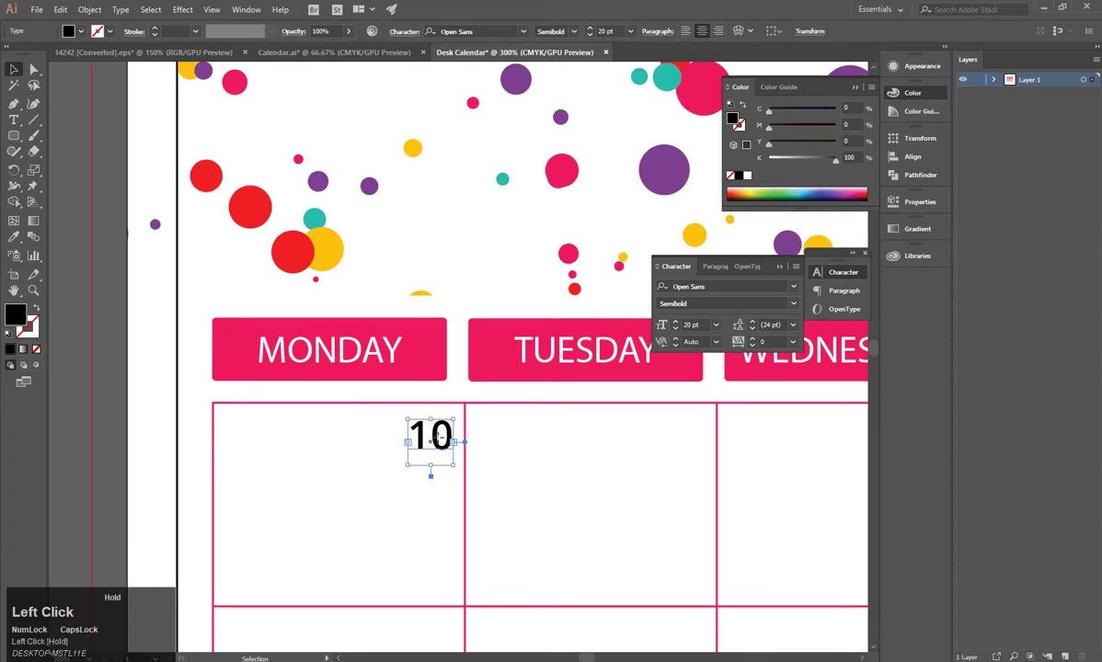
left_click_drag(435, 441, 456, 452)
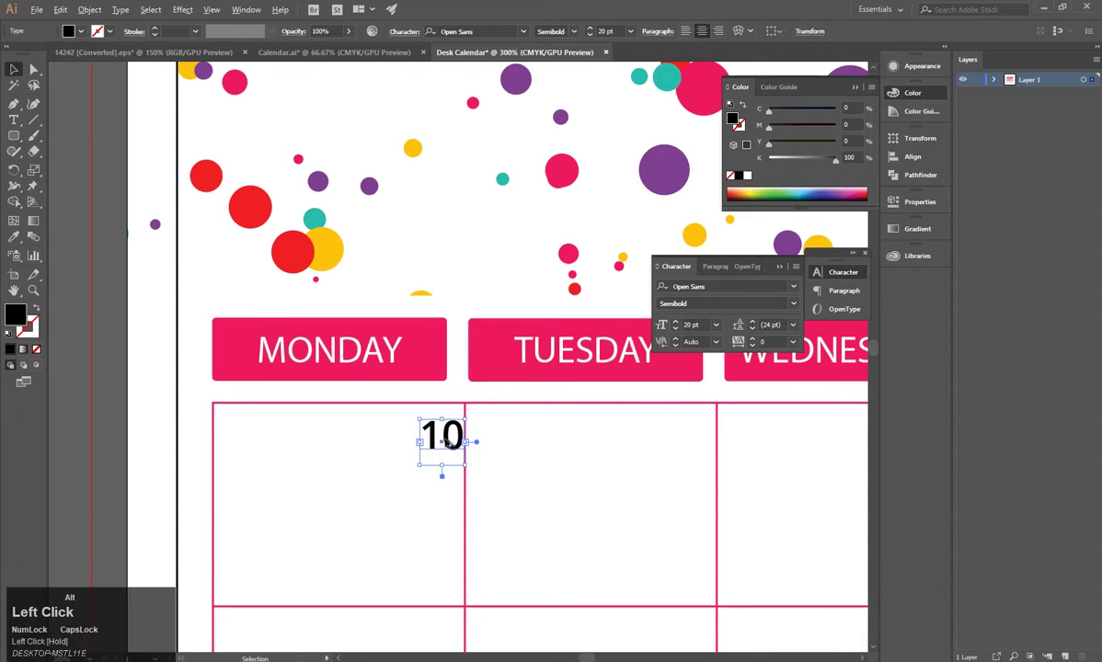
scroll(450, 443, "down", 2)
key("Up")
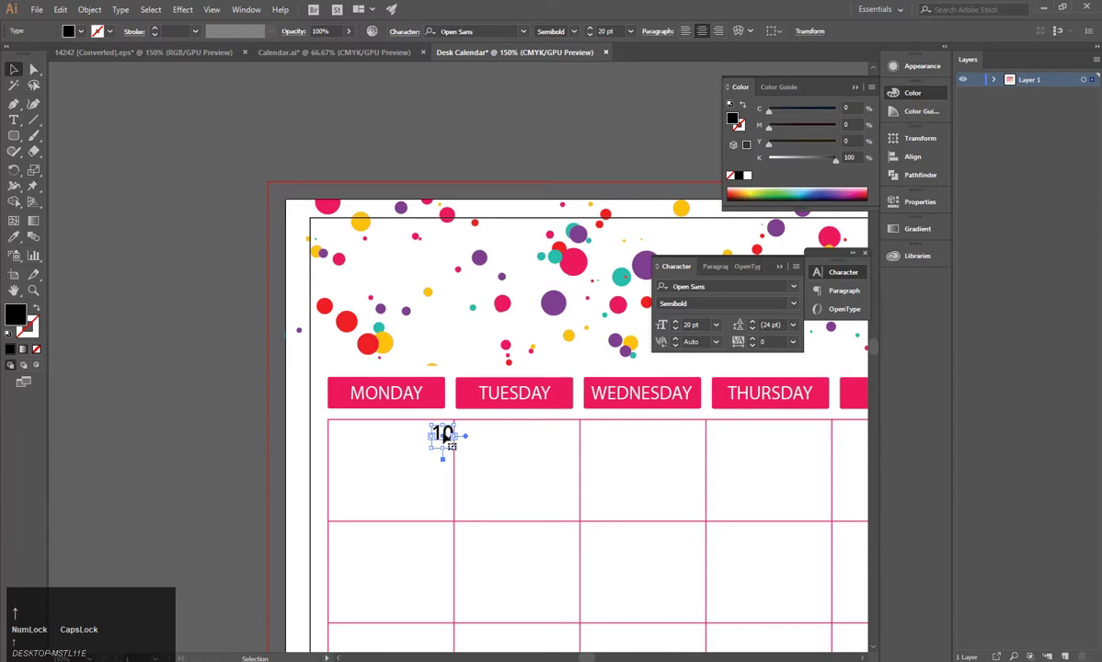
Try copying the 10 into the upper-right corner of the first TUESDAY cell, check its alignment, and undo the copy.
left_click_drag(444, 436, 566, 441)
scroll(567, 442, "down", 1)
scroll(571, 440, "up", 6)
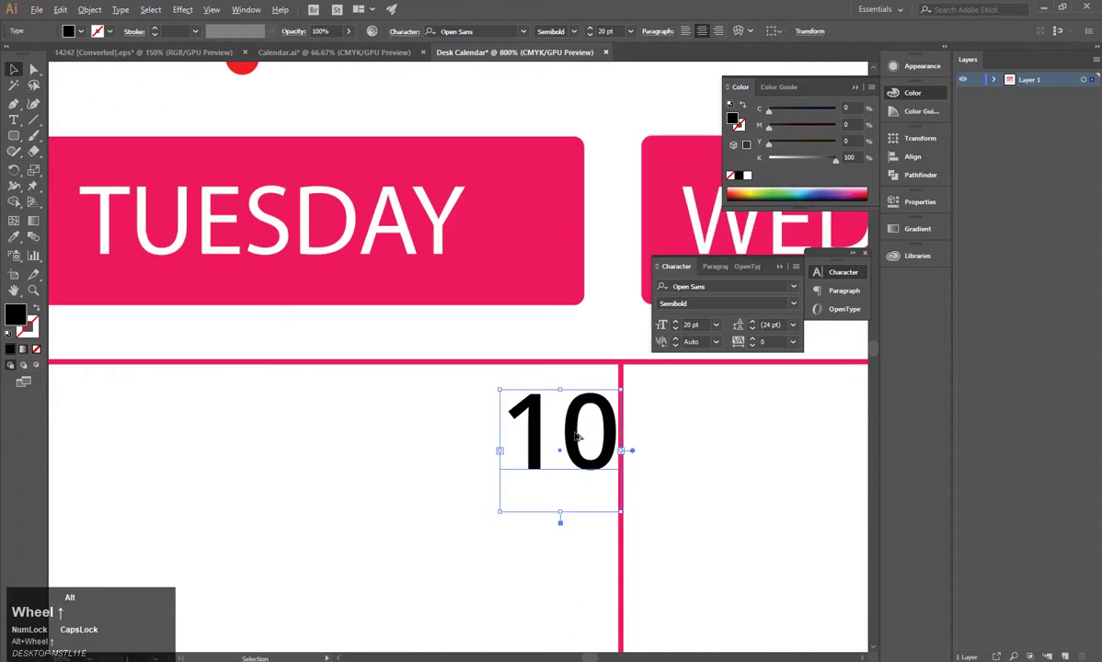
scroll(472, 436, "down", 4)
scroll(453, 438, "up", 3)
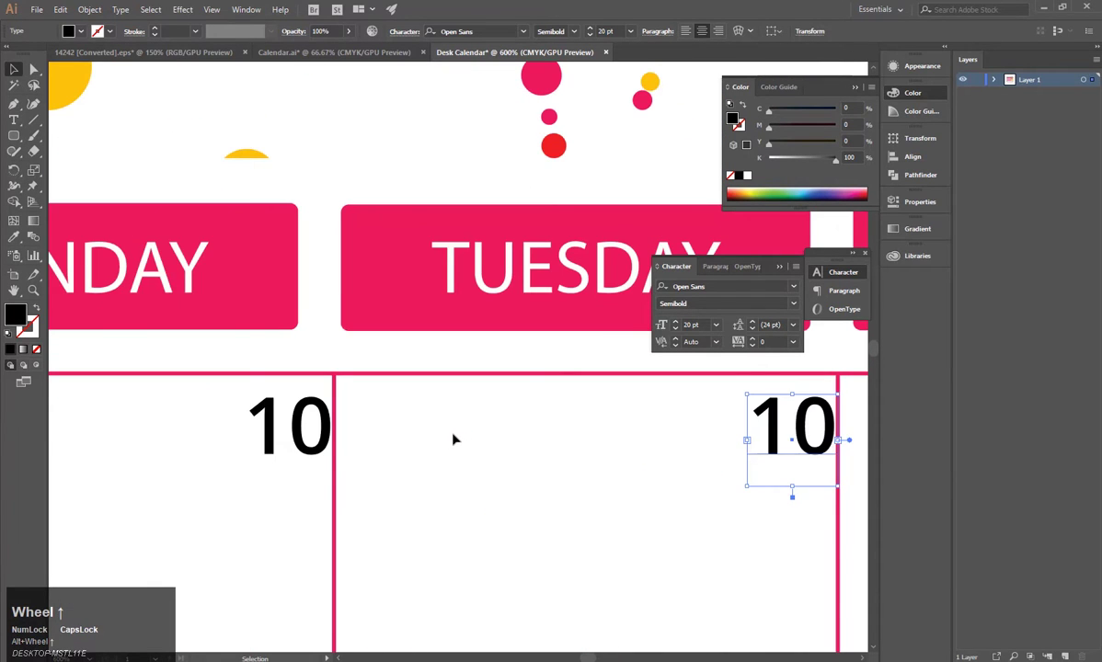
key("ctrl+z")
Copy the 10 into the first TUESDAY cell, repeat the copy through SUNDAY, and delete the surplus copy.
left_click_drag(300, 426, 631, 436)
scroll(296, 427, "down", 1)
scroll(631, 436, "down", 4)
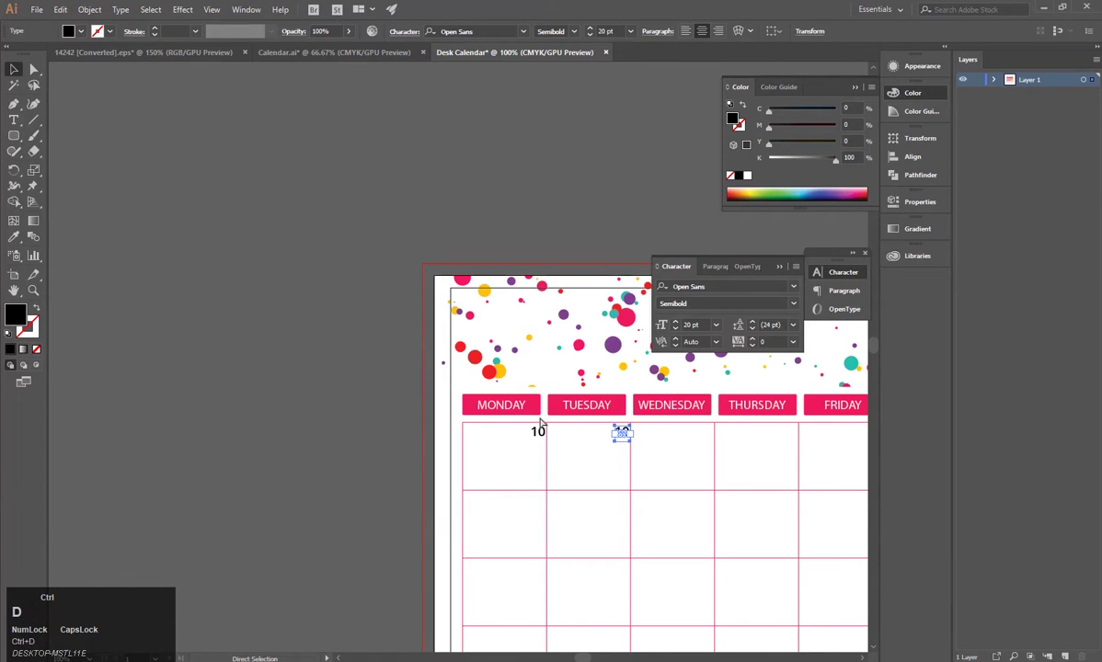
scroll(540, 421, "down", 3)
key("Delete")
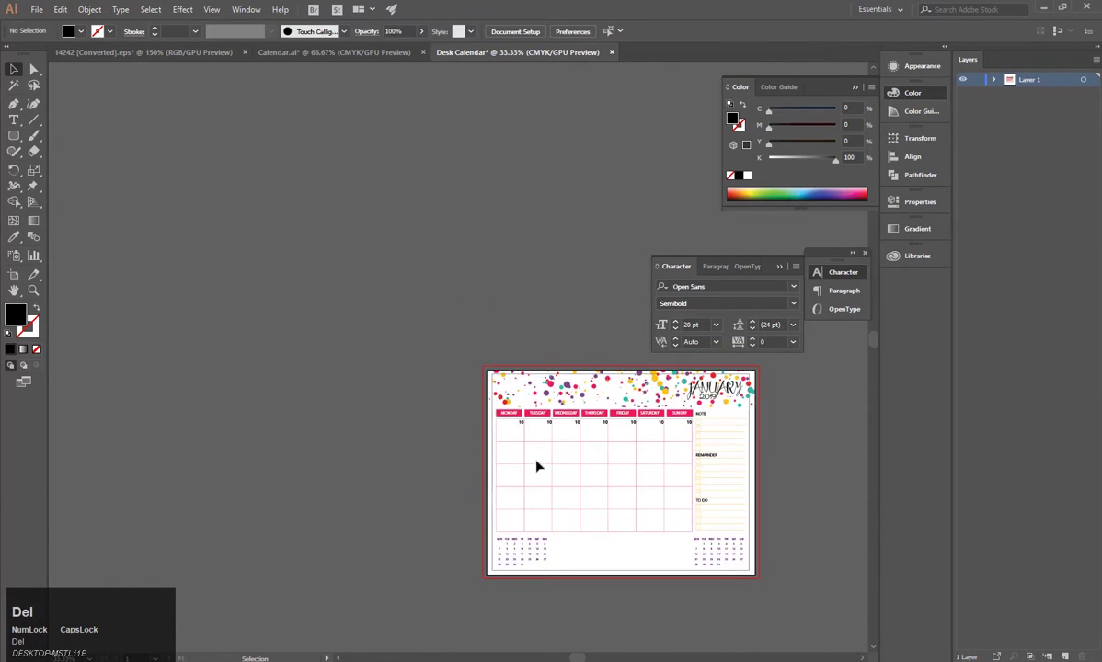
Duplicate the first row's seven 10s straight down into the four remaining rows of the date grid.
scroll(681, 418, "up", 4)
left_click(699, 442)
left_click(531, 441, "shift")
left_click(364, 441, "shift")
scroll(363, 446, "down", 1)
left_click_drag(248, 445, 547, 423)
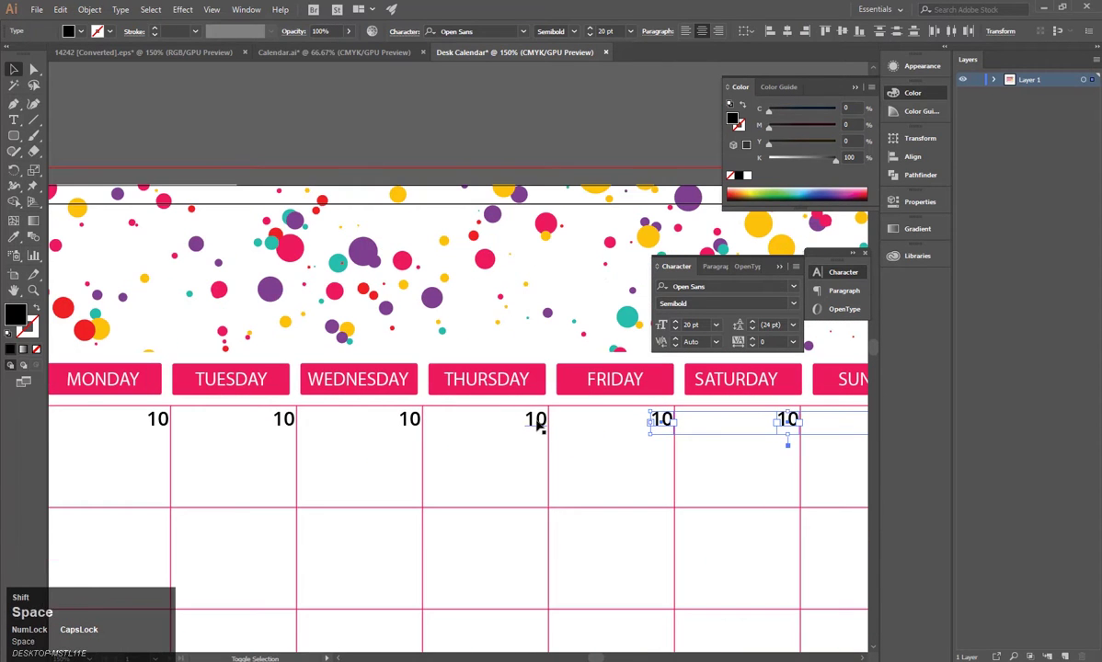
left_click(536, 420, "shift")
left_click(409, 421, "shift")
left_click(284, 421, "shift")
left_click(158, 420, "shift")
scroll(192, 449, "down", 2)
left_click_drag(244, 472, 374, 322)
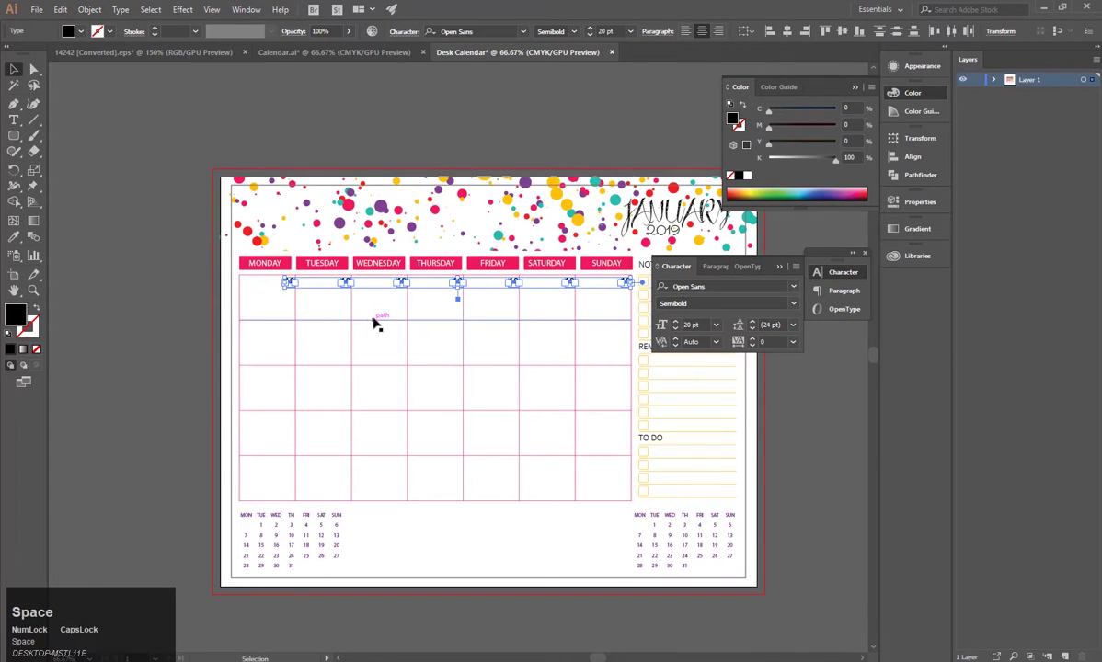
left_click_drag(290, 283, 290, 328)
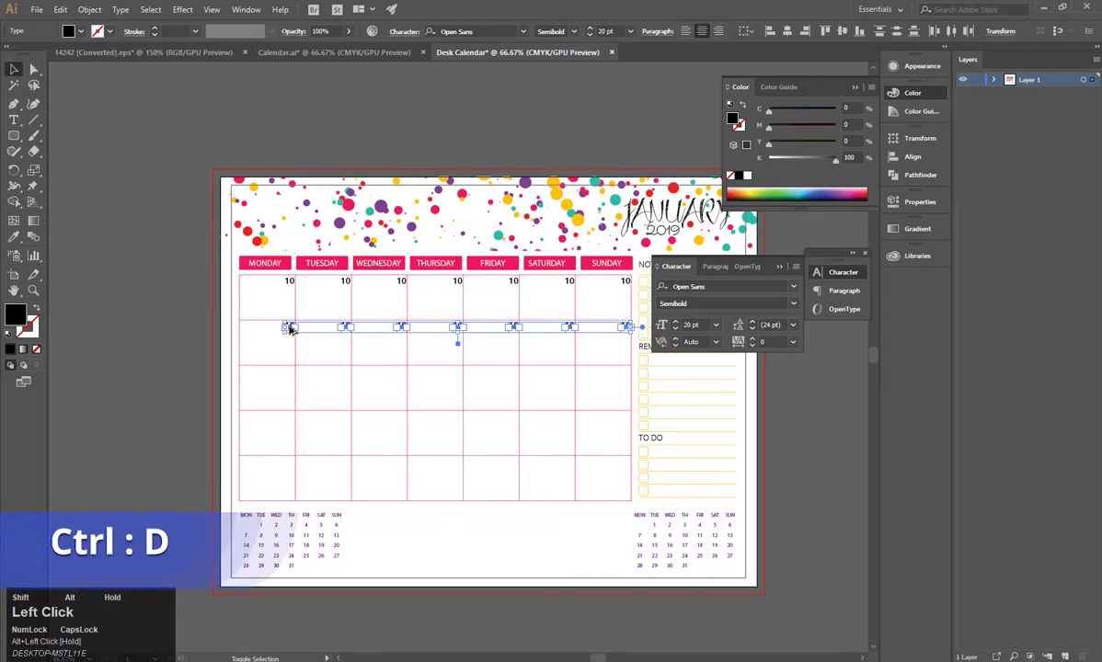
key("ctrl+d")
key("ctrl+d")
key("ctrl+d")
left_click(434, 543)
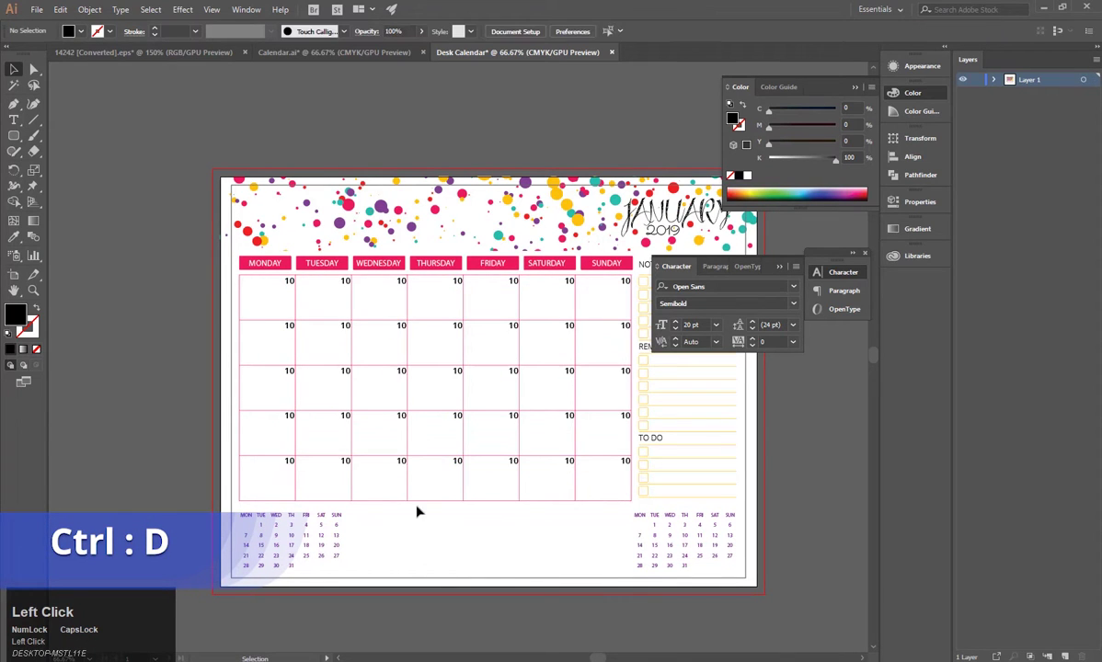
Change the first-row numbers under TUESDAY, WEDNESDAY and THURSDAY to 1, 2 and 3.
scroll(343, 278, "up", 3)
double_click(335, 278)
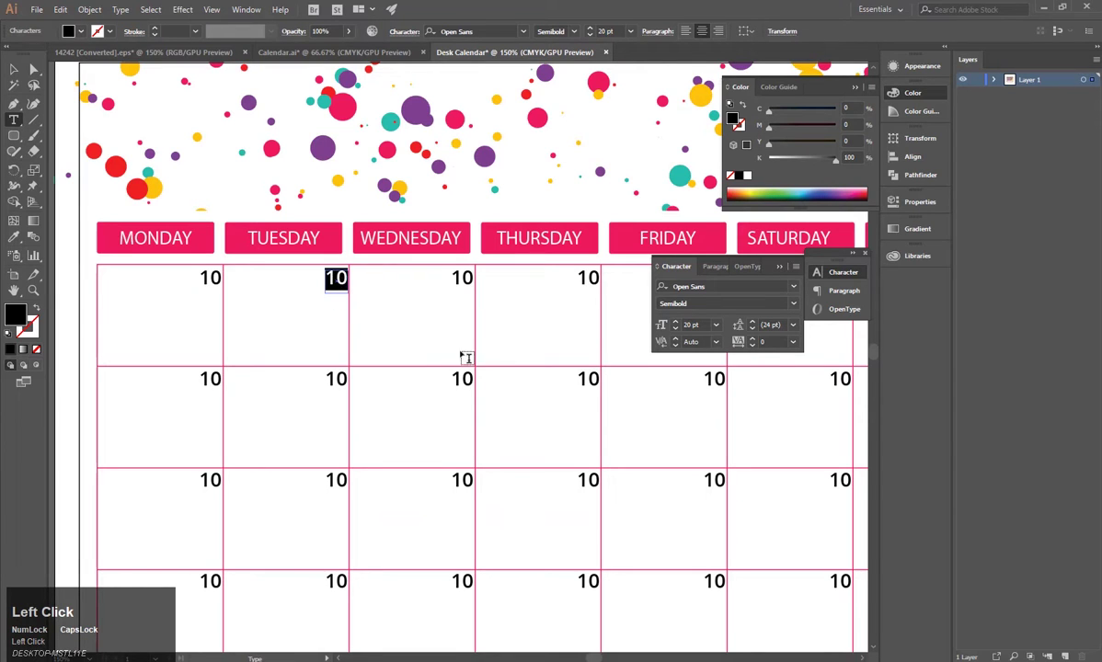
type("1")
double_click(463, 278)
type("2")
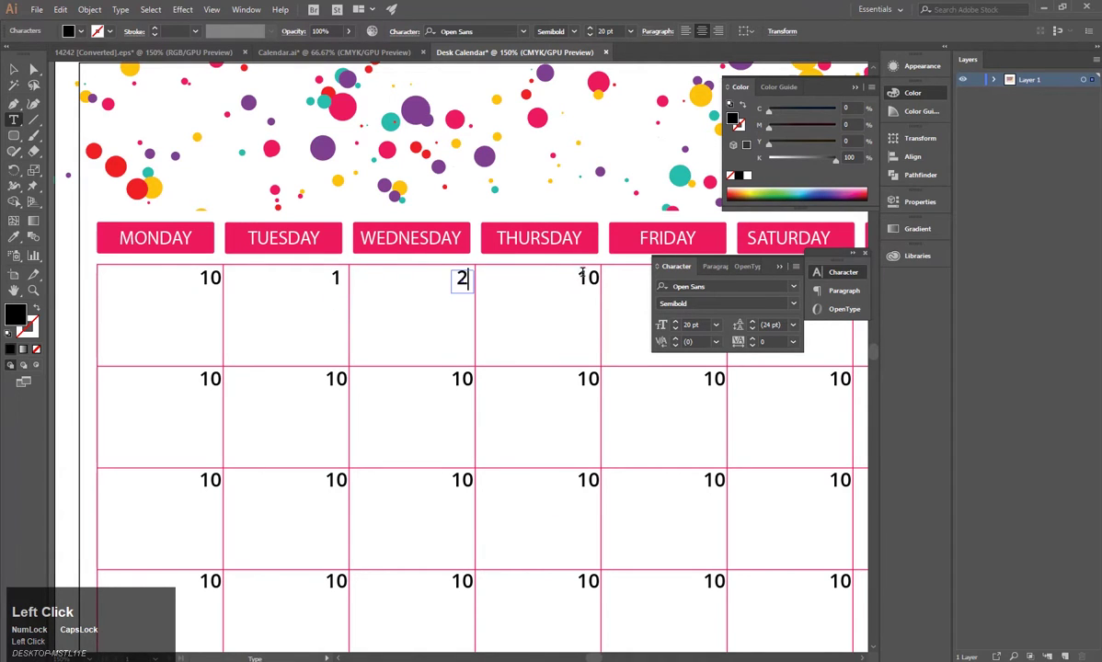
double_click(586, 277)
type("3")
left_click(14, 74)
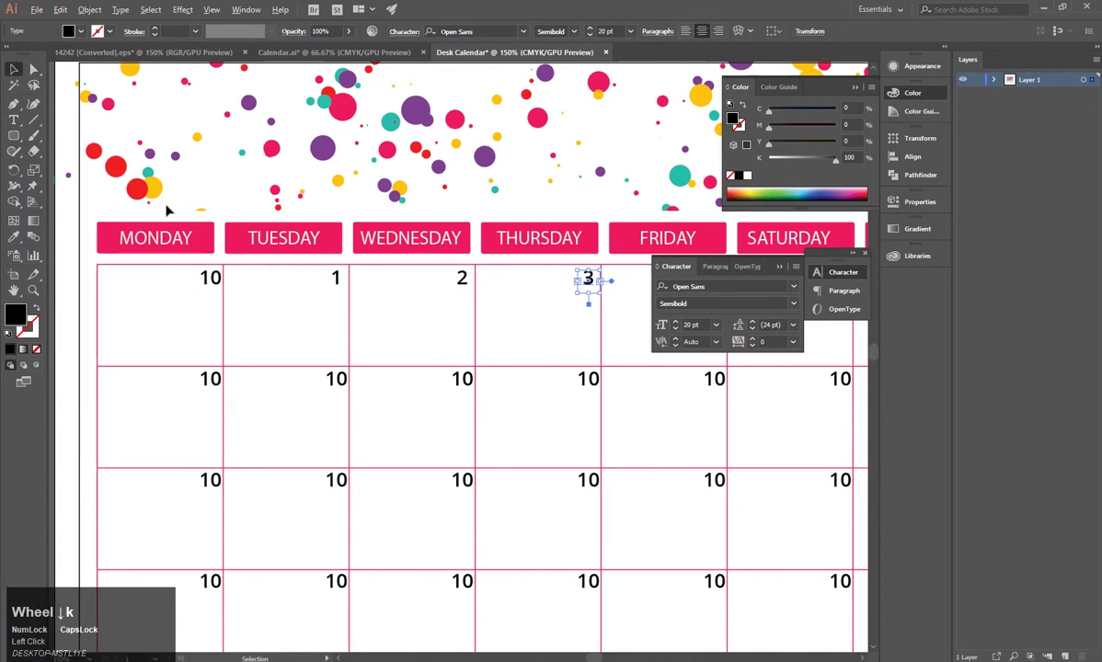
Number the first-row FRIDAY to SUNDAY cells 4 to 6 and the second-row cells 7 to 13.
scroll(165, 207, "down", 1)
left_click(780, 269)
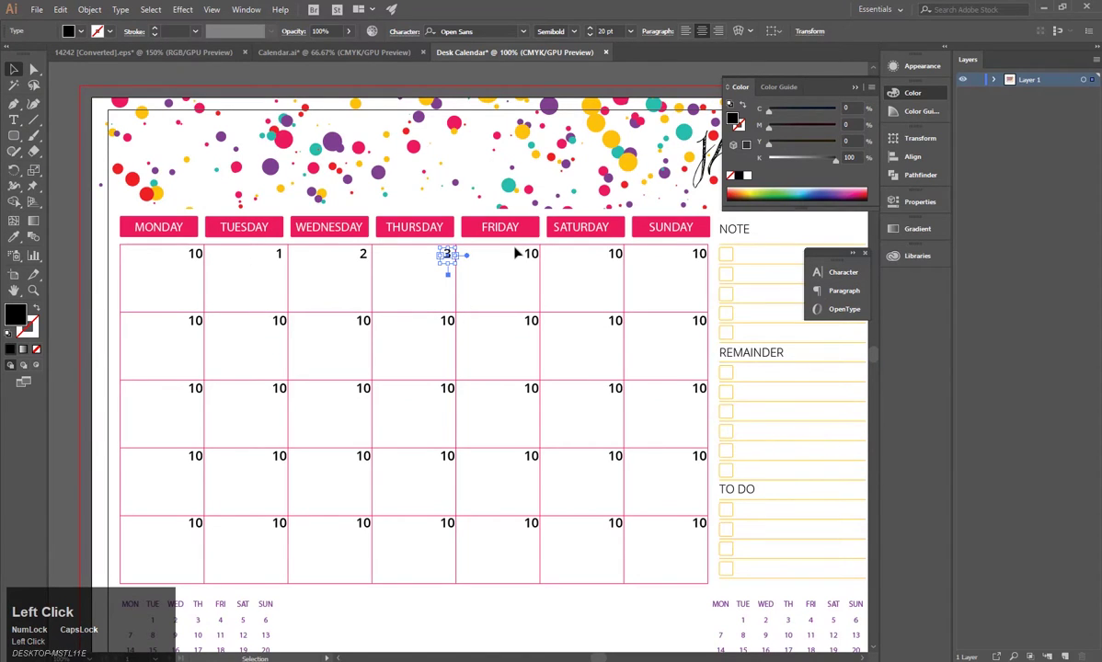
key("t")
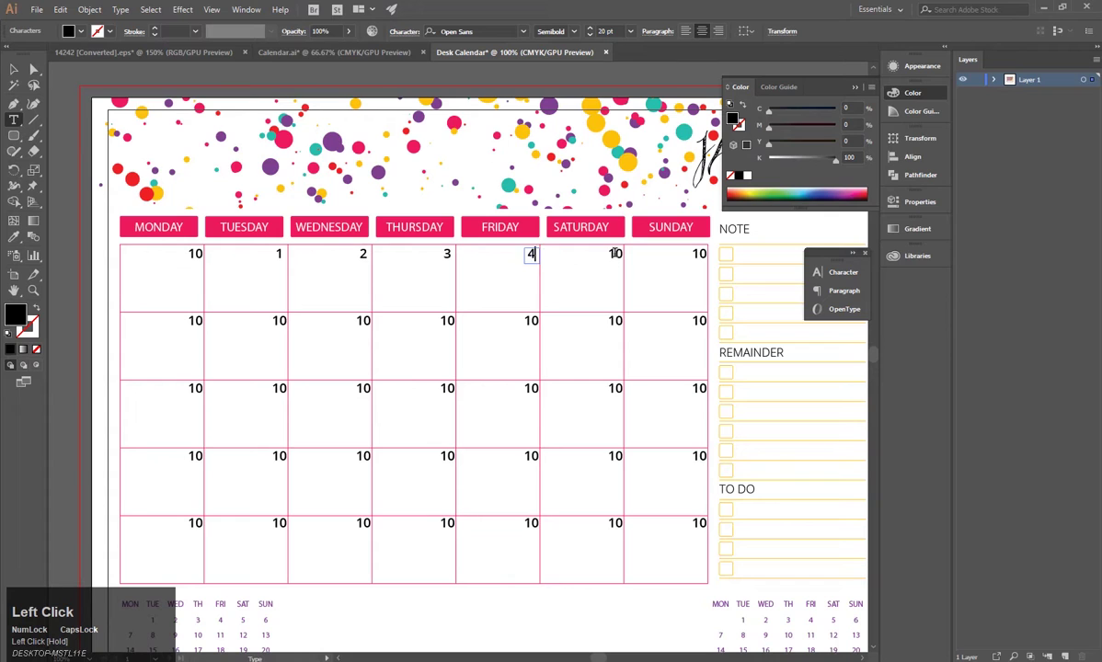
left_click_drag(190, 320, 204, 321)
type("7")
left_click_drag(272, 321, 288, 321)
type("8")
left_click_drag(356, 321, 372, 321)
type("9")
left_click_drag(532, 321, 542, 322)
type("1")
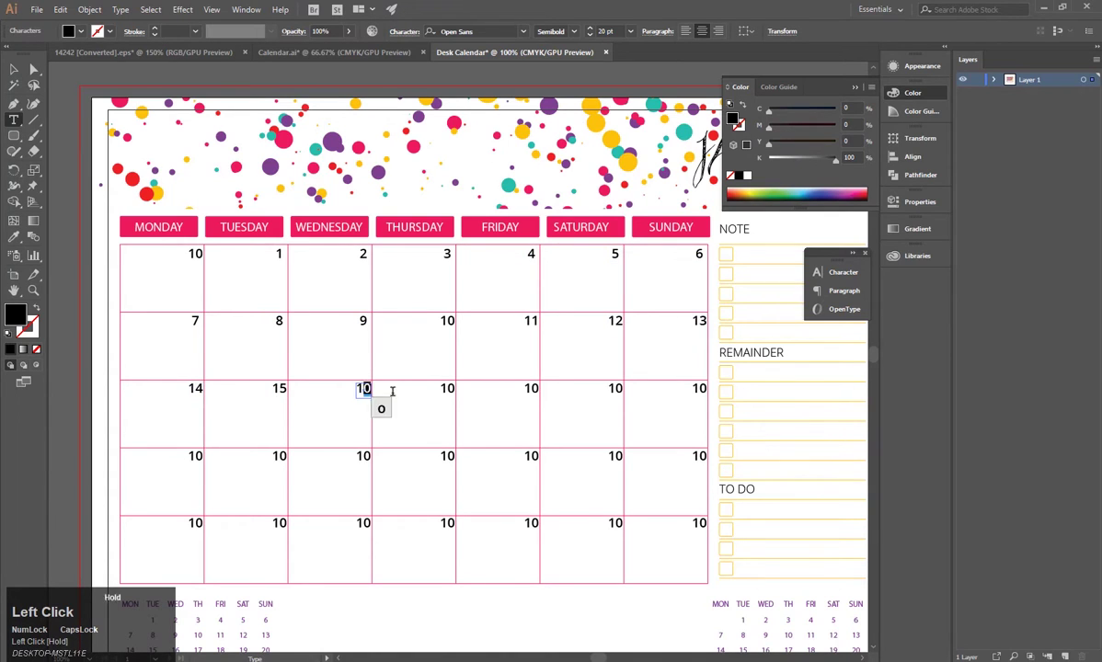
Number the third-row cells 14 to 20 and the fourth-row MONDAY cell 21.
left_click_drag(608, 388, 625, 388)
type("19")
left_click_drag(692, 388, 709, 389)
type("20")
left_click_drag(187, 457, 203, 456)
type("21")
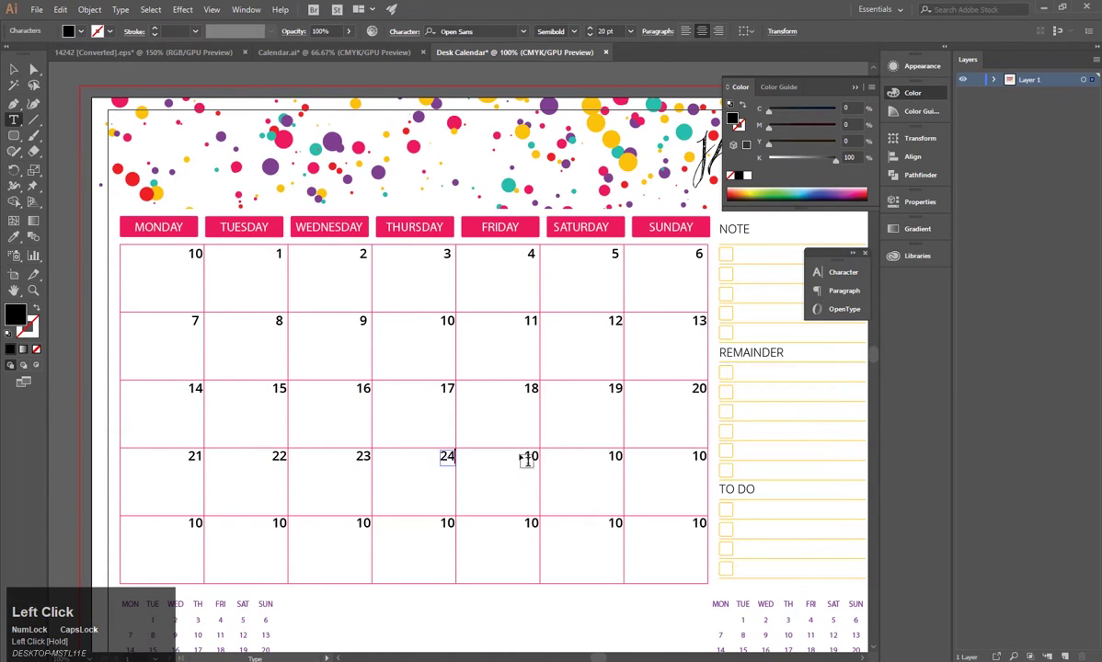
Number the rest of the fourth row 22 to 27 and the last row's MONDAY to THURSDAY cells 28 to 31.
left_click_drag(522, 456, 541, 456)
type("25")
left_click_drag(608, 456, 624, 456)
type("26")
left_click_drag(691, 457, 709, 456)
type("27")
left_click_drag(186, 524, 204, 524)
type("28")
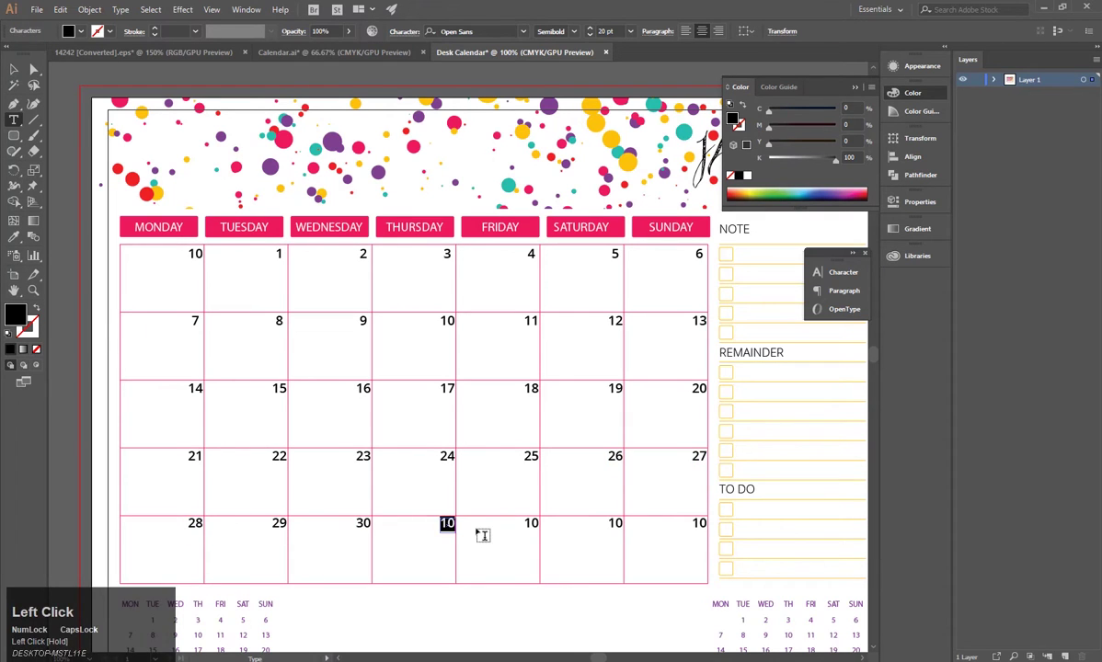
type("31")
Delete the surplus 10s after 31 in the last row and the one in the first MONDAY cell.
left_click(14, 69)
left_click(531, 524)
key("Delete")
left_click(617, 526)
key("Delete")
left_click(699, 524)
key("Delete")
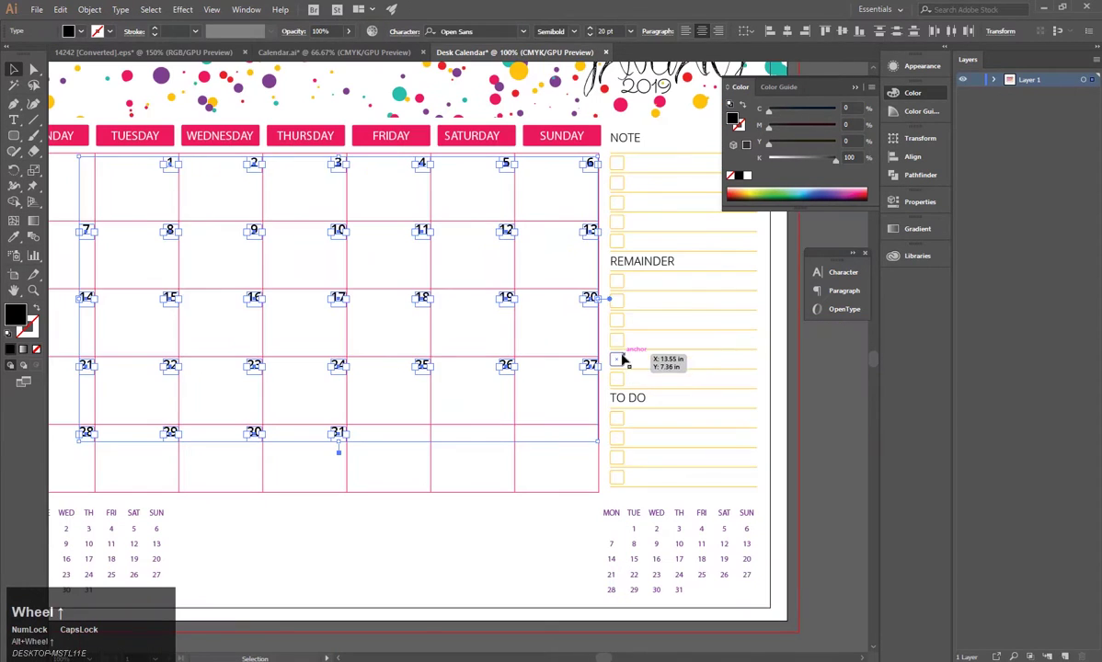
Shift all the date numbers left, away from the right edges of their cells.
key("shift+Left")
left_click(854, 438)
Nudge the mini calendars slightly down to leave more room below the date grid.
left_click(416, 230)
key("shift+Down")
key("ctrl+z")
key("Down")
key("Down")
key("Down")
scroll(650, 407, "down", 1)
left_click(810, 432)
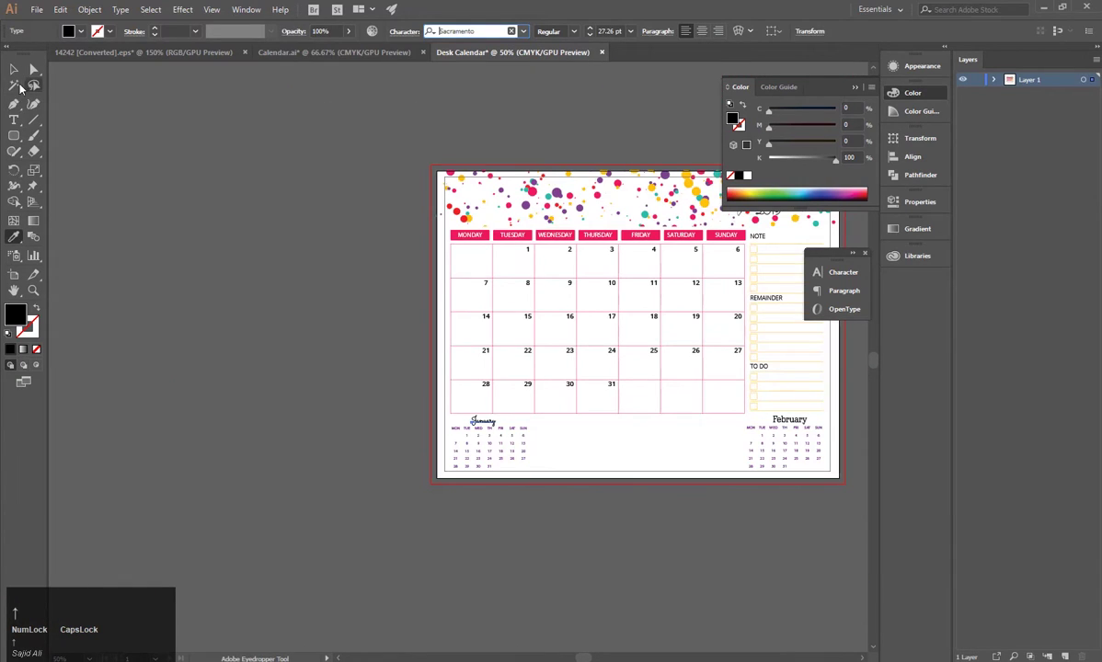
Set the font of the February heading above its mini calendar to Sacramento.
left_click(14, 69)
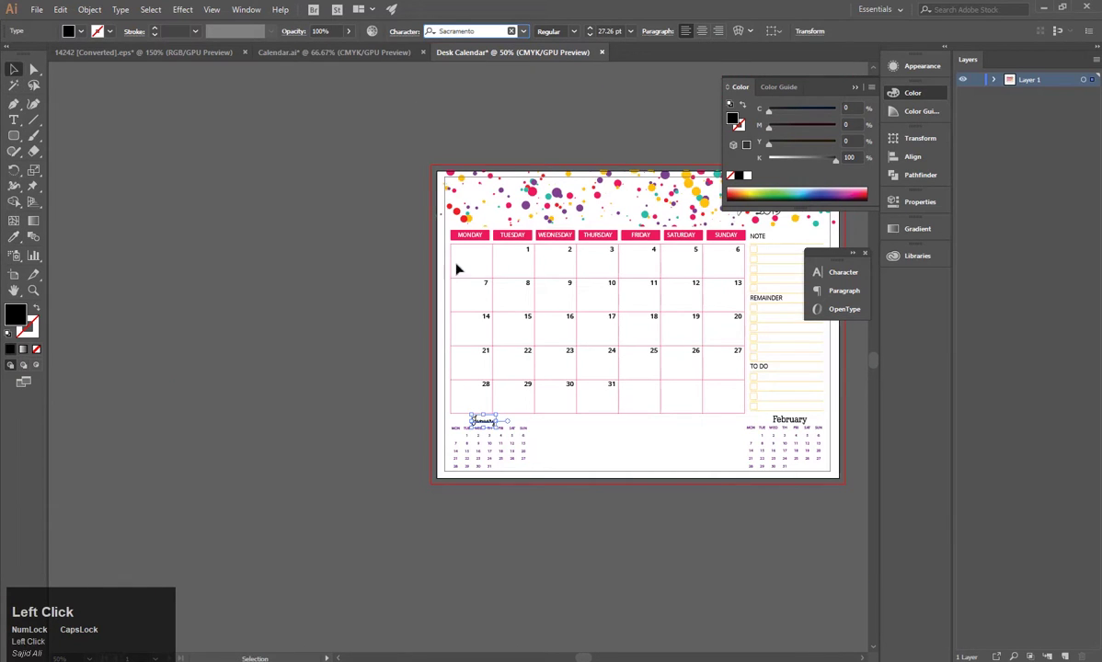
left_click(773, 421)
left_click(466, 31)
key("Up")
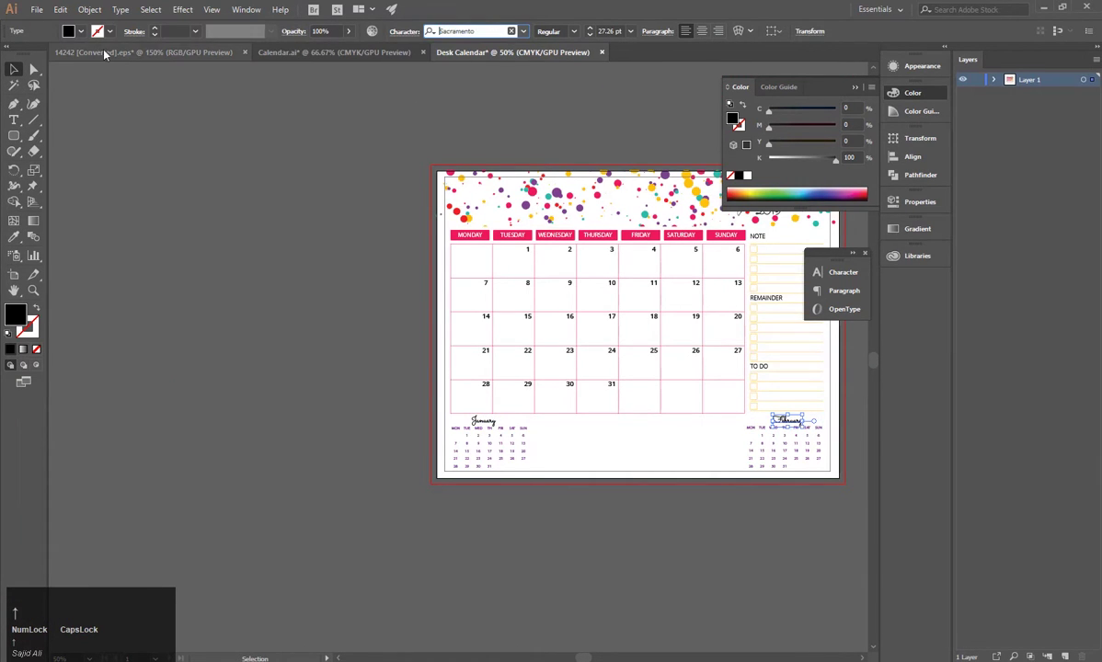
left_click(269, 385)
Shift the January heading right so it sits centred above its mini calendar.
scroll(635, 446, "up", 2, "alt")
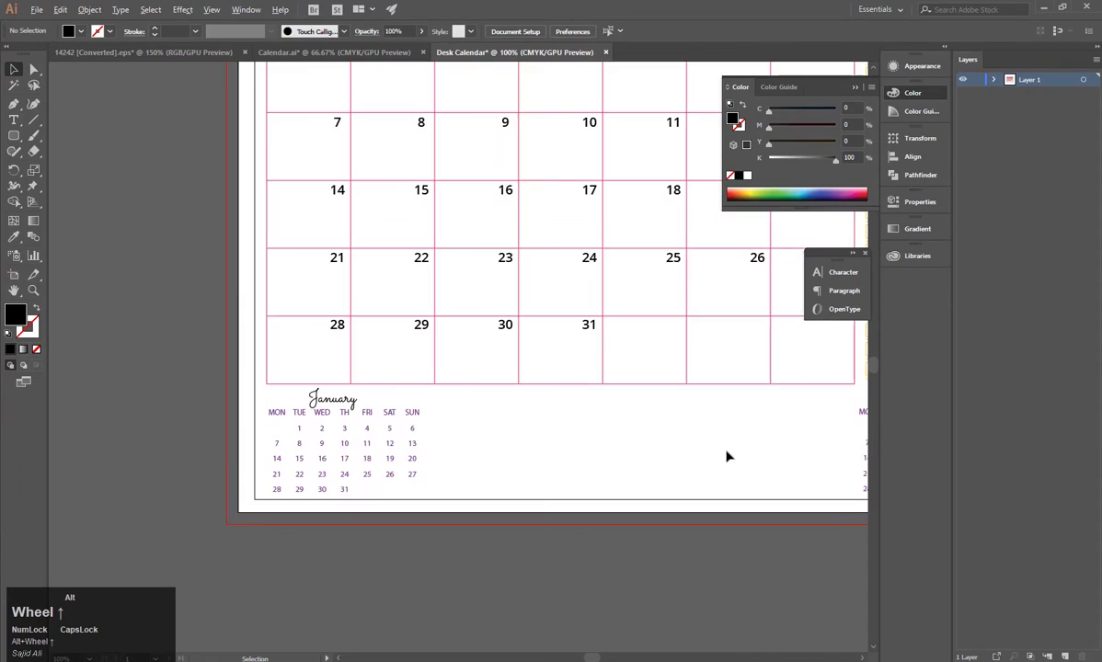
scroll(344, 417, "up", 1, "alt")
left_click(326, 401)
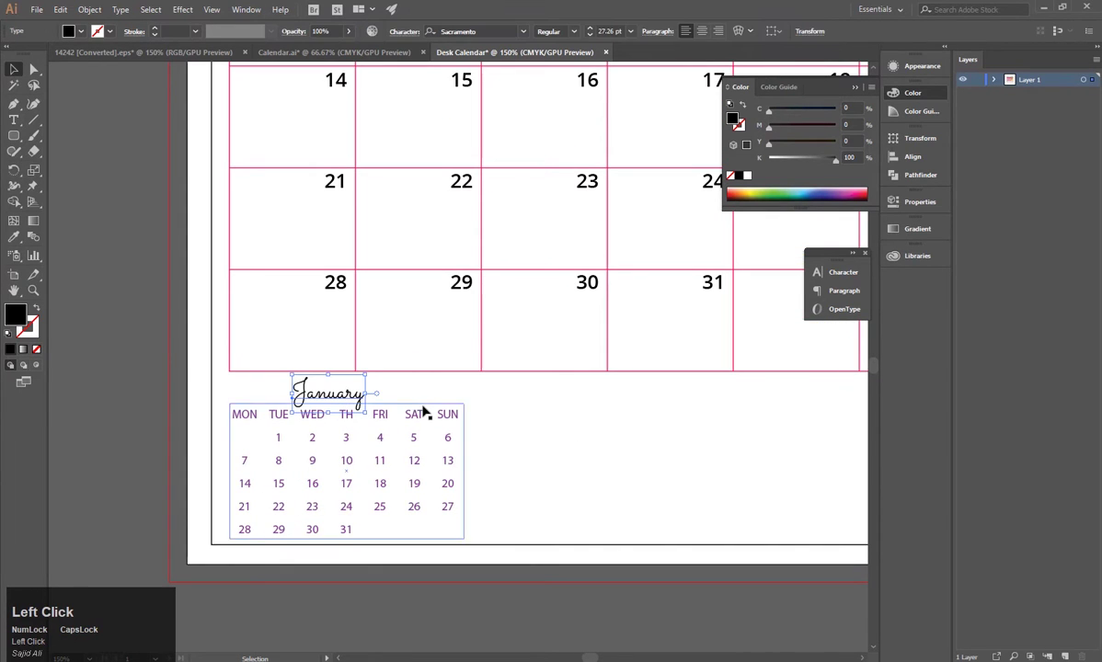
key("shift+Right")
key("shift+Right")
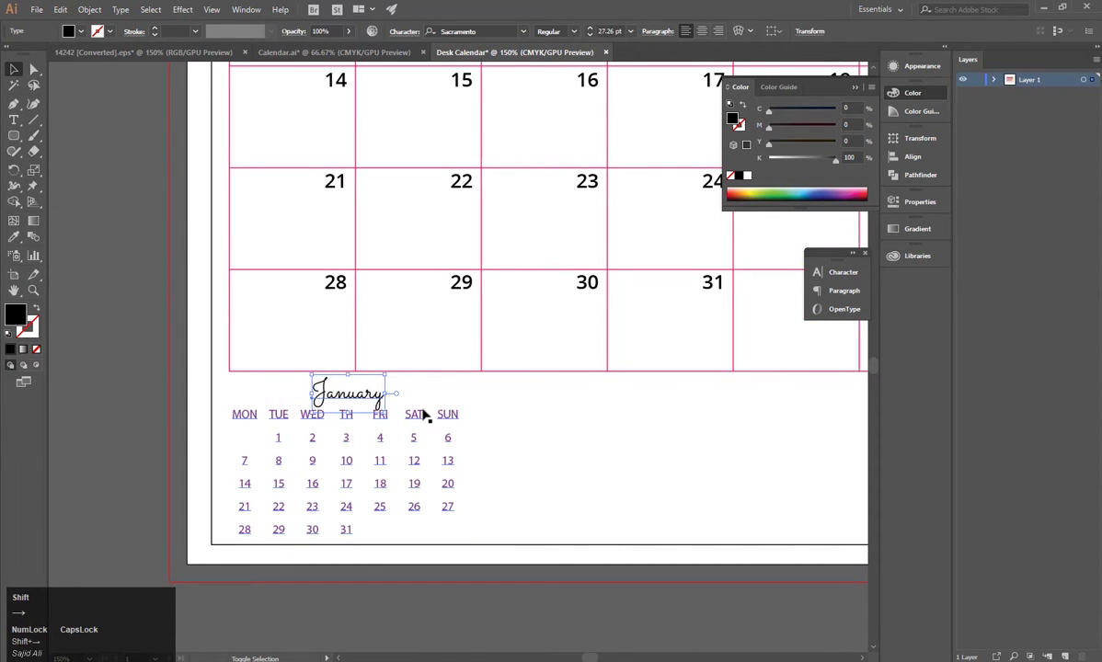
key("shift+Right")
key("shift+Left")
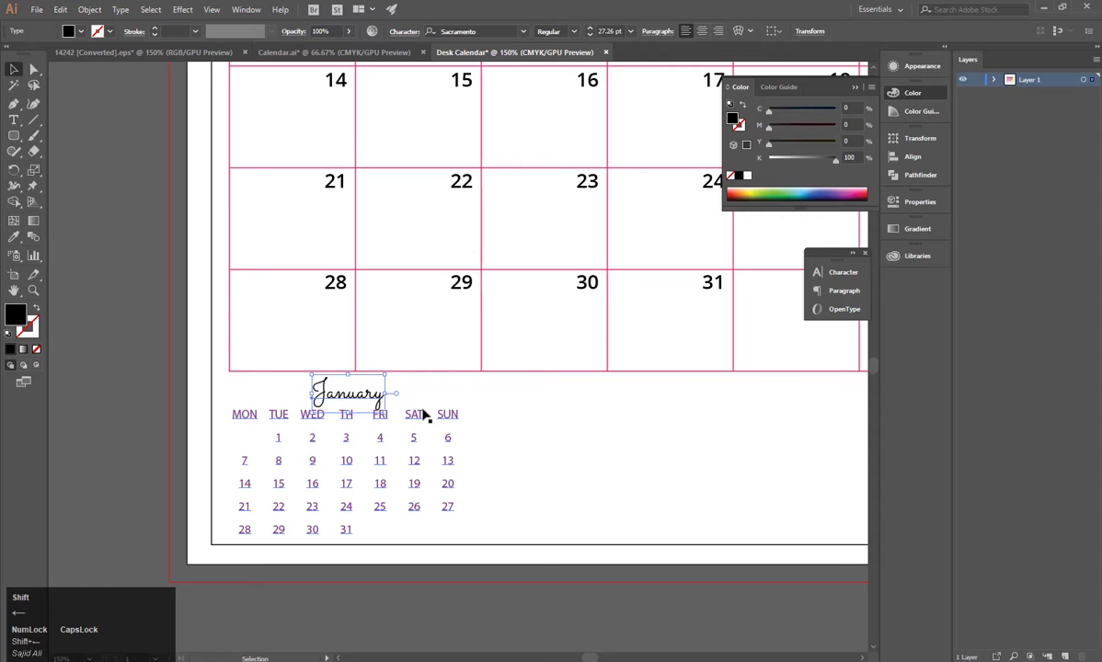
left_click(490, 446)
Check the February heading's placement and the overall layout of the calendar page.
scroll(578, 479, "down", 4)
left_click_drag(869, 469, 619, 470)
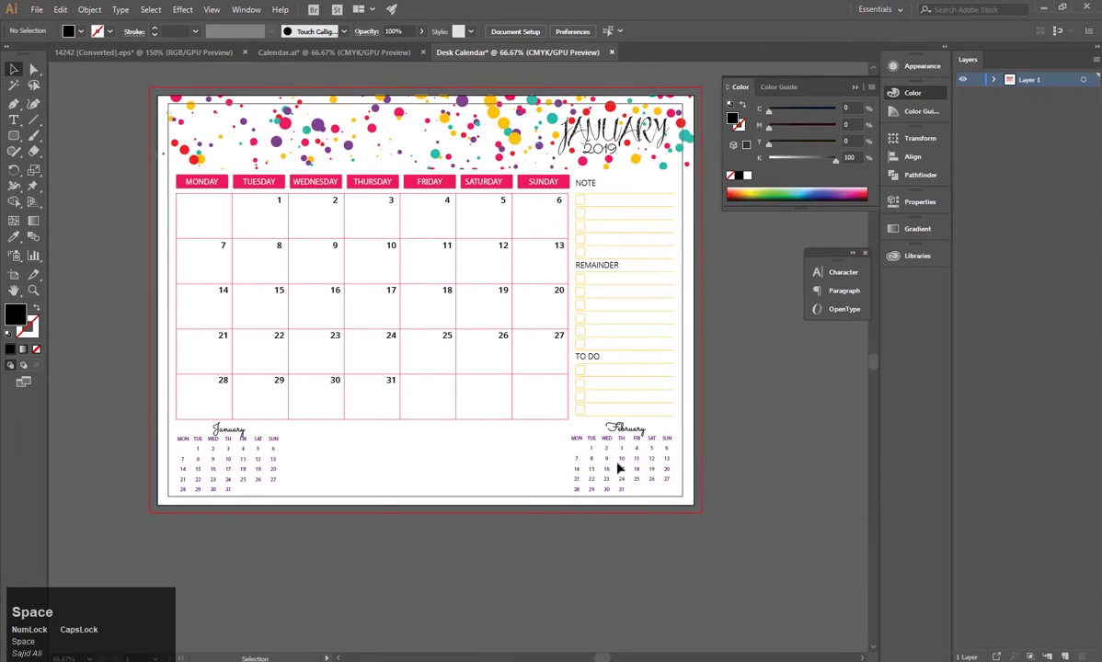
left_click(625, 429)
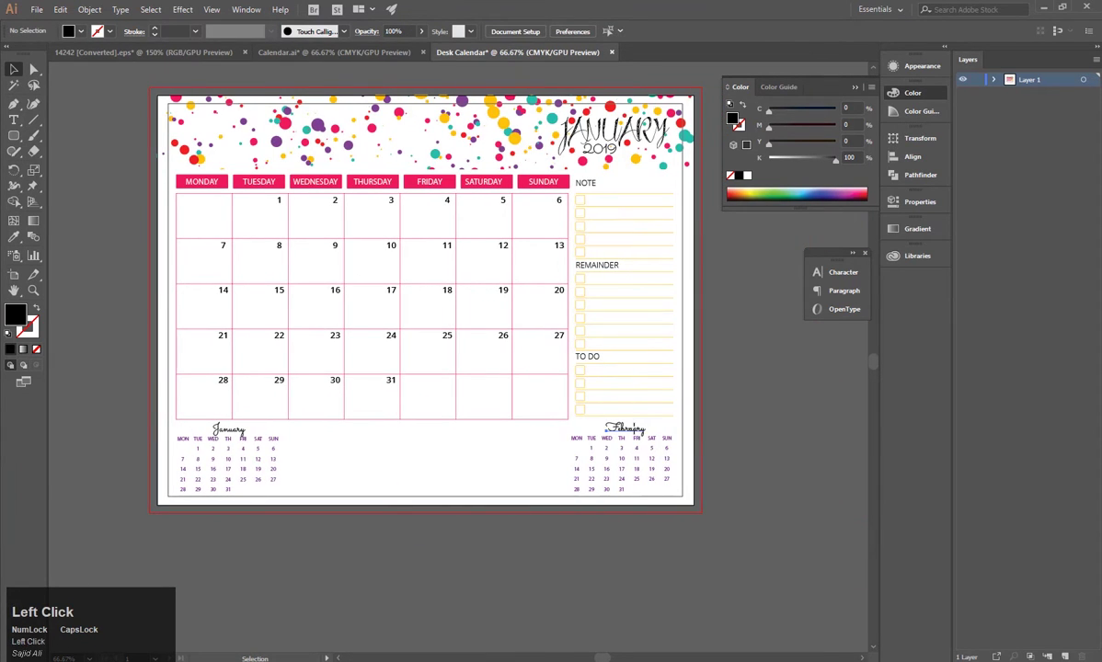
left_click(758, 462)
scroll(664, 389, "down", 1)
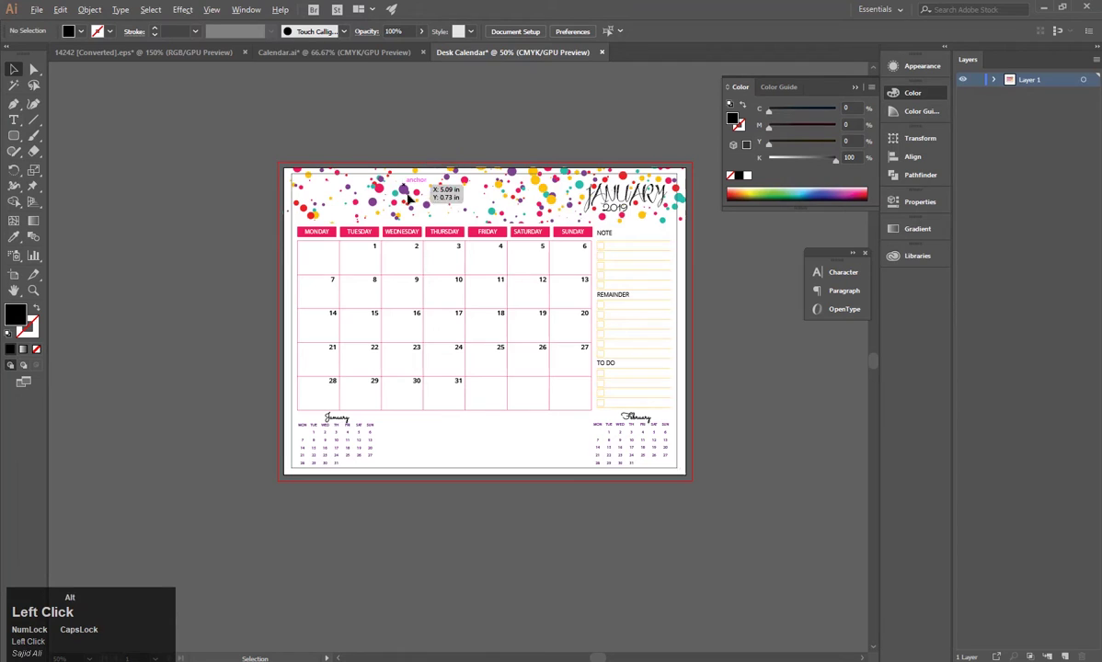
scroll(405, 193, "down", 2)
scroll(471, 175, "up", 1)
scroll(381, 359, "up", 2)
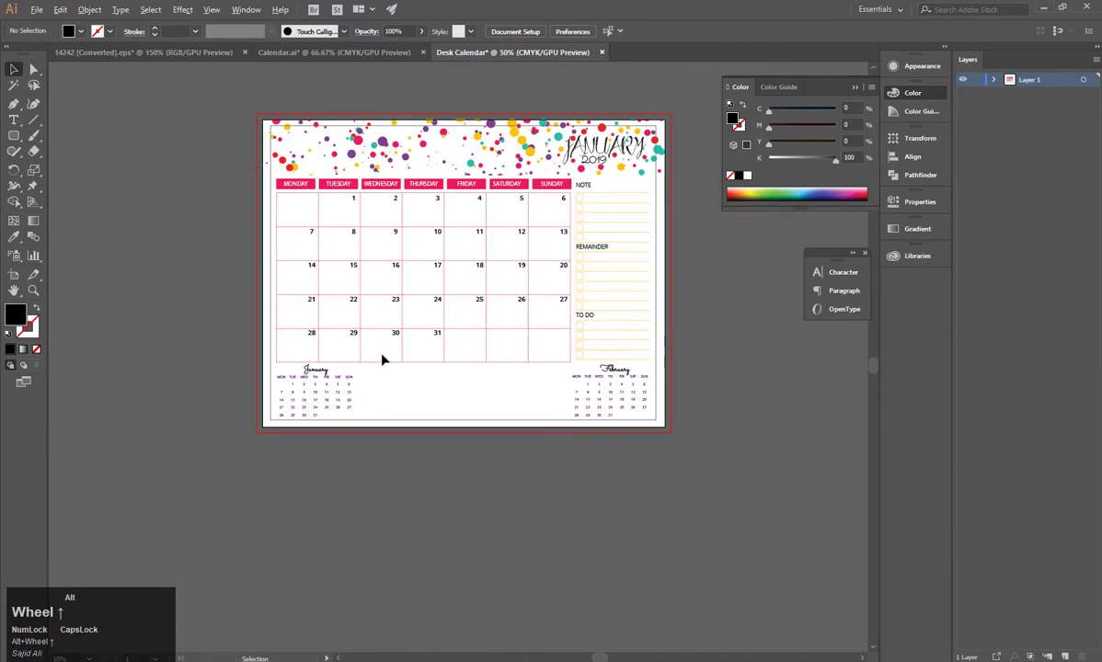
left_click(423, 146)
Copy the MONTHLY PLANNER title, the 2019 text and the pale confetti strip from Calendar.ai into the footer of the Desk Calendar document.
left_click(175, 52)
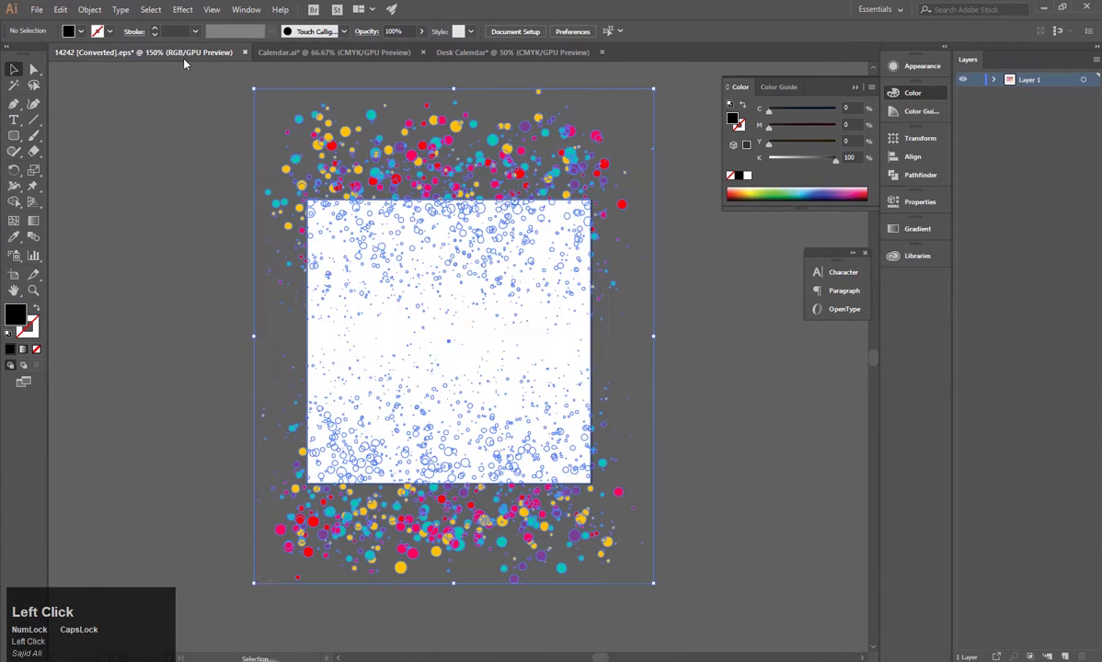
left_click(343, 52)
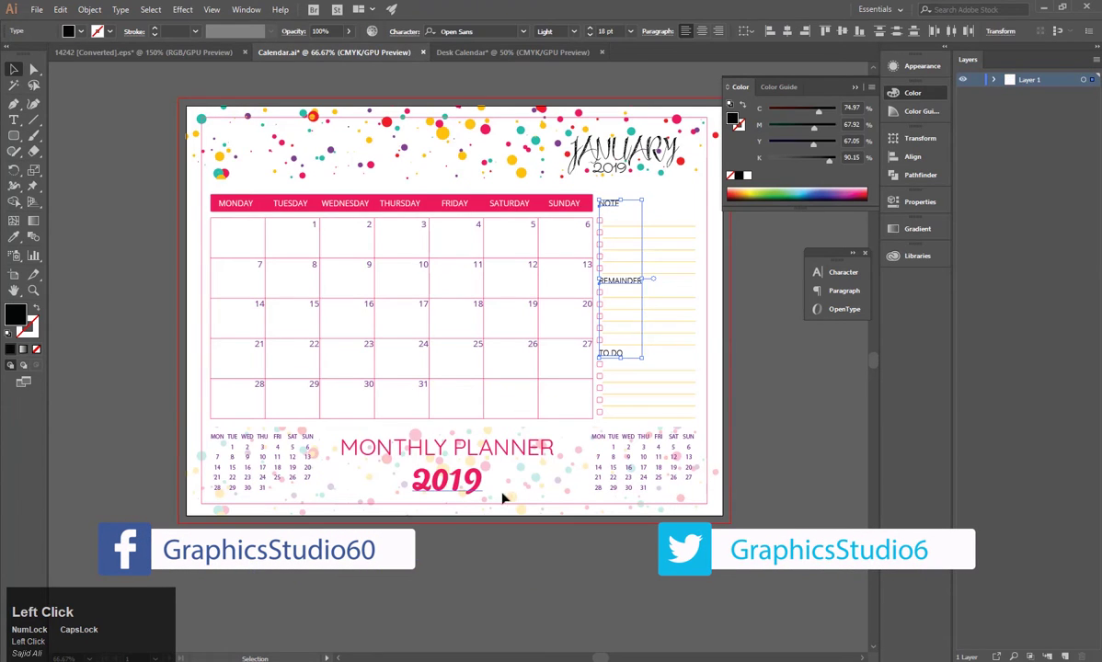
left_click(492, 451)
left_click(483, 490, "shift")
left_click(483, 493)
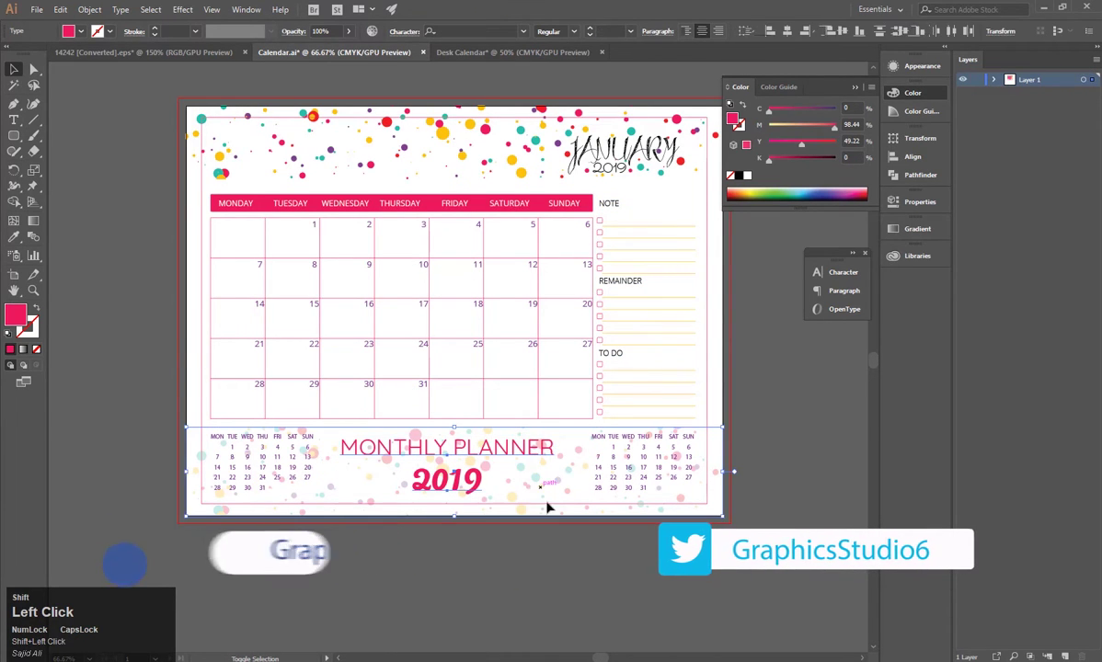
left_click_drag(480, 489, 565, 54)
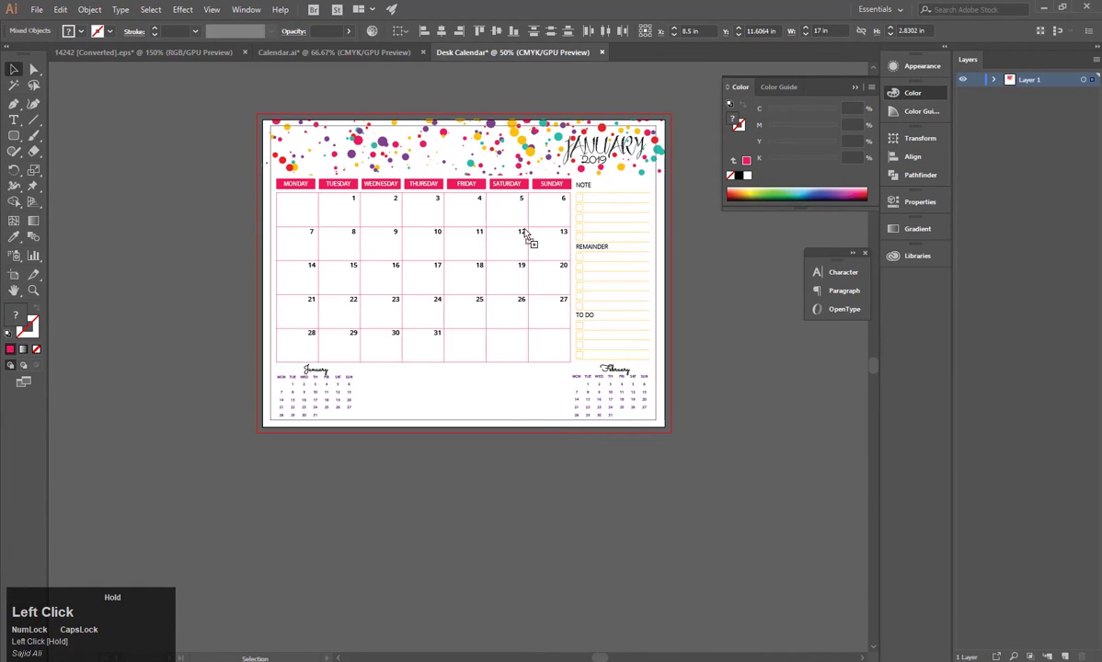
left_click_drag(526, 237, 485, 422)
Nudge the pasted footer titles and confetti strip slightly down against the page's lower edge.
scroll(532, 409, "up", 2)
scroll(498, 426, "down", 1)
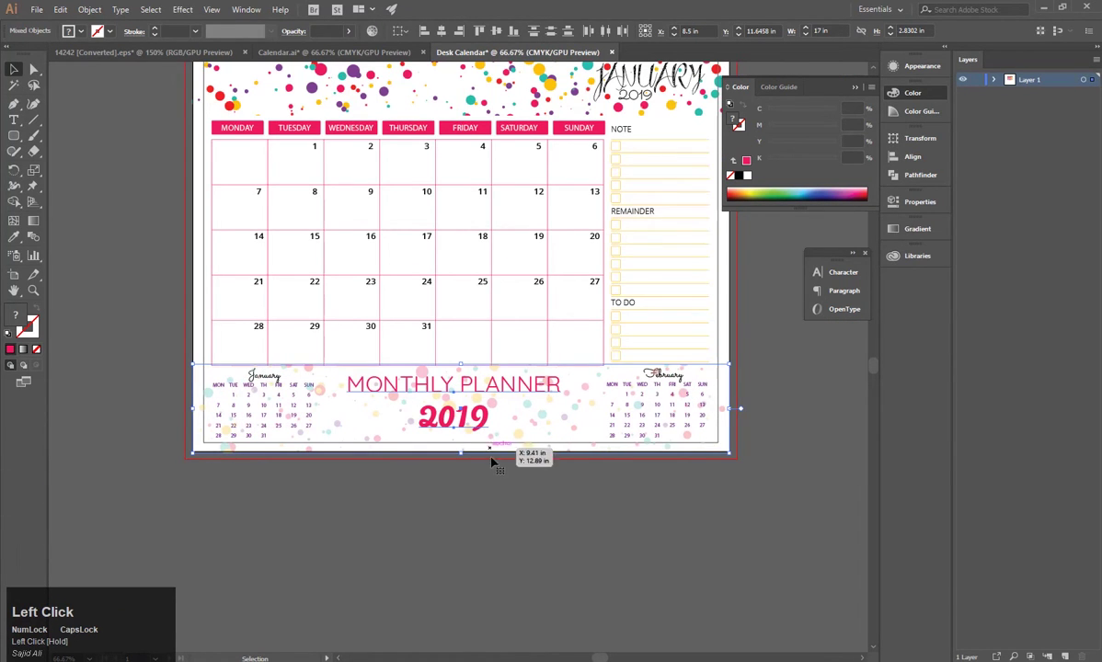
key("Down")
left_click(487, 488)
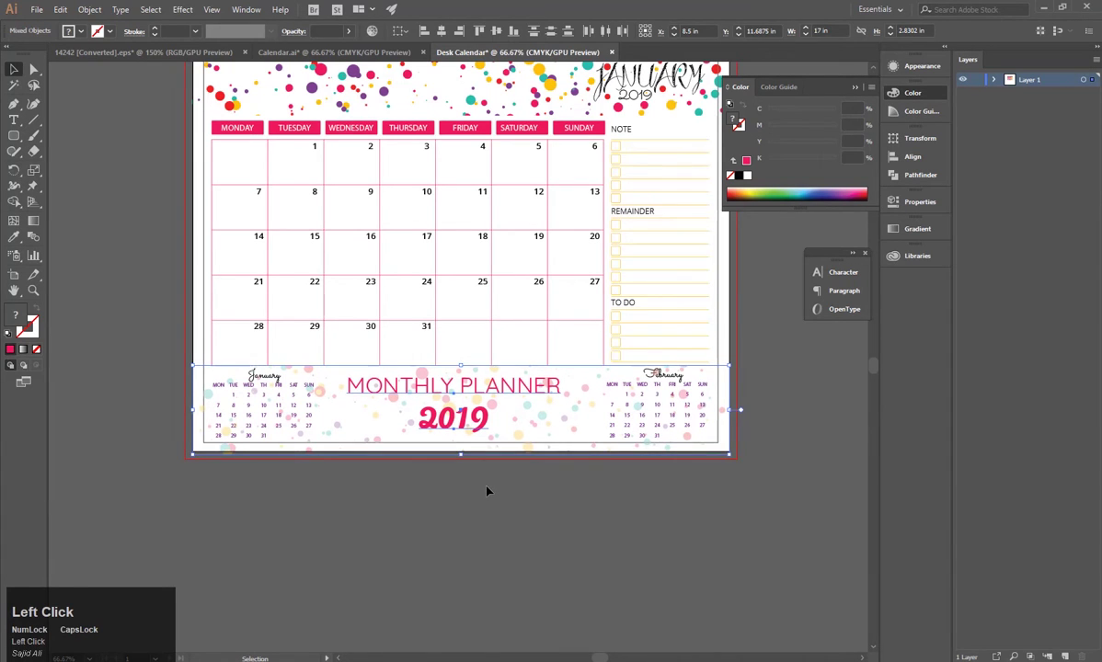
Unlock all locked artwork in the calendar and check the confetti header's clip group by selecting it.
scroll(394, 463, "down", 1)
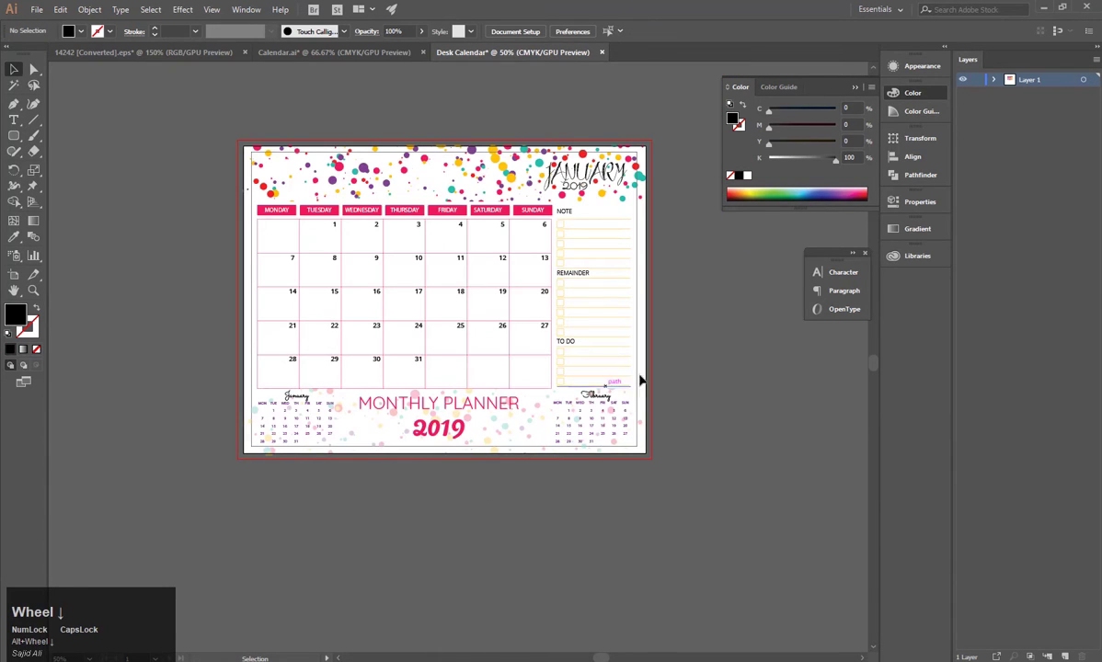
scroll(512, 164, "up", 2)
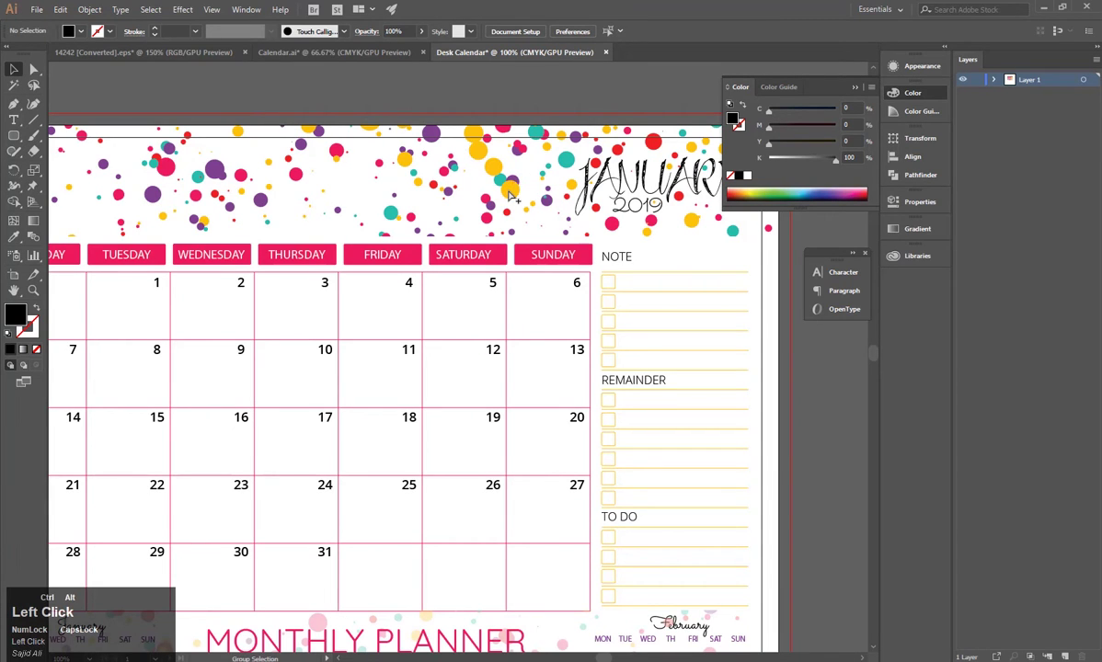
key("ctrl+alt+2")
scroll(517, 338, "down", 1)
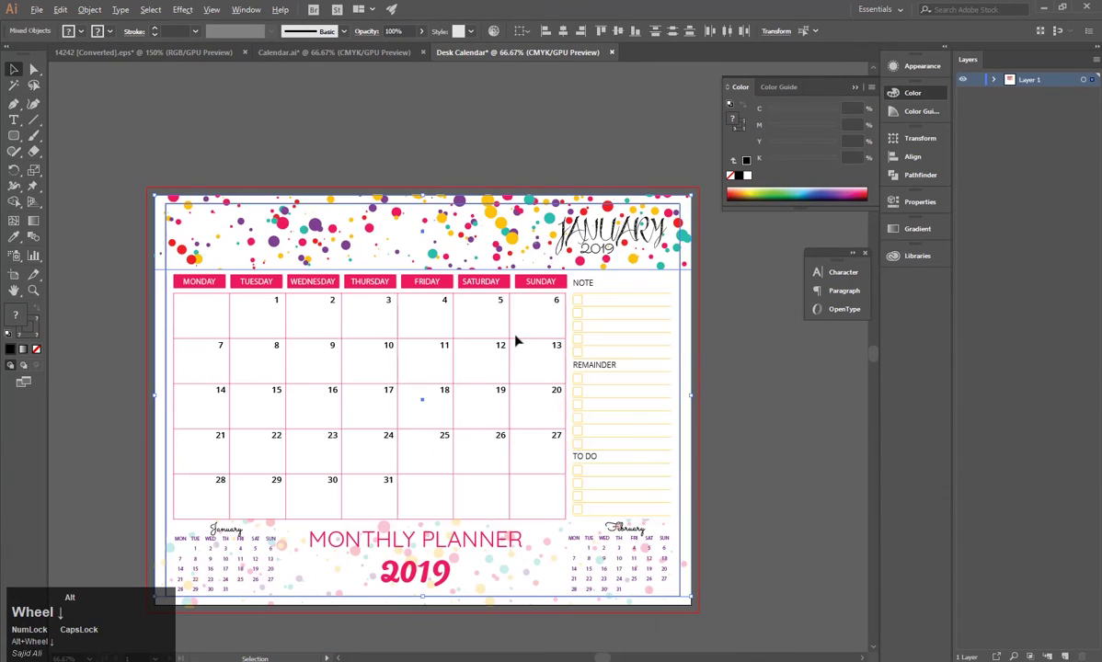
left_click(769, 377)
double_click(493, 218)
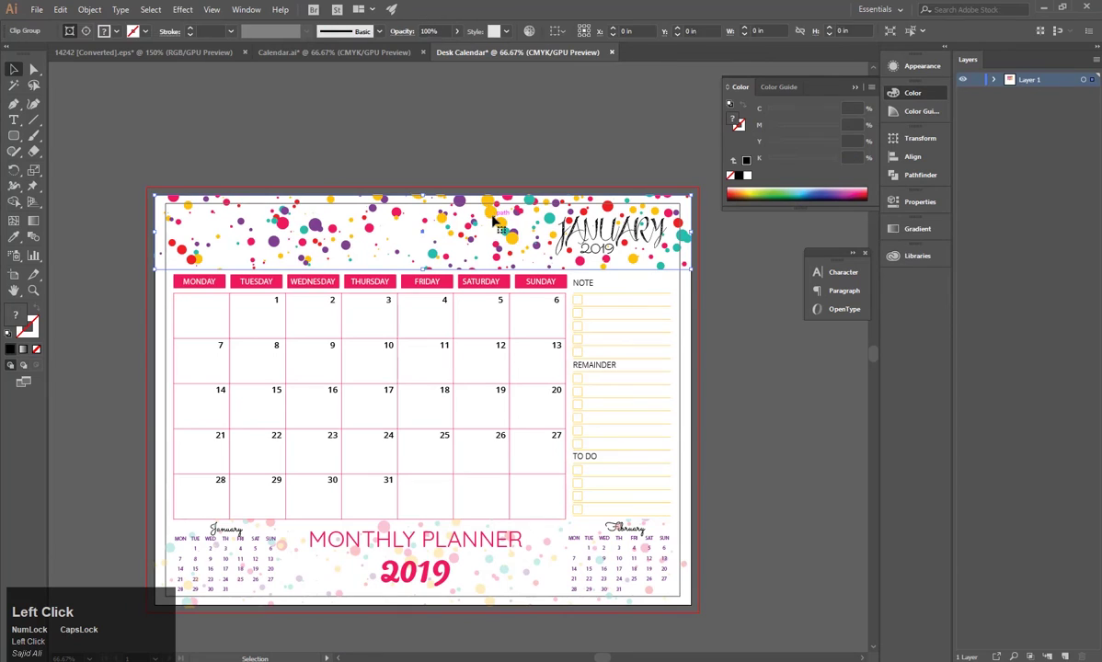
double_click(343, 153)
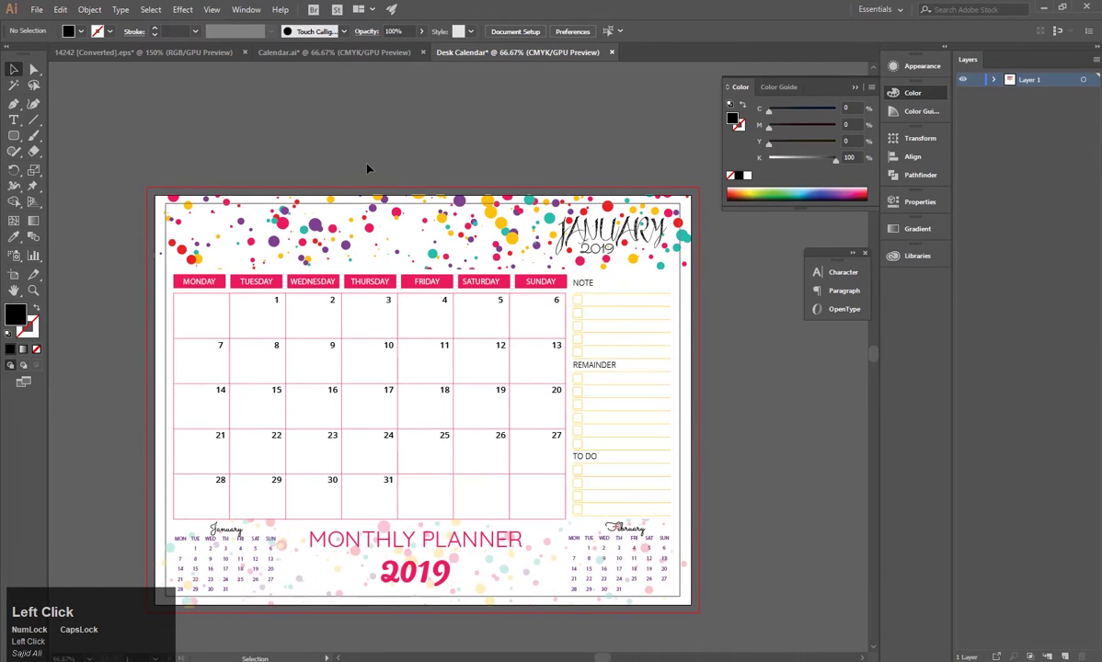
Hide all panels and fit the whole calendar artboard in the window to view the finished design.
scroll(161, 286, "left", 3)
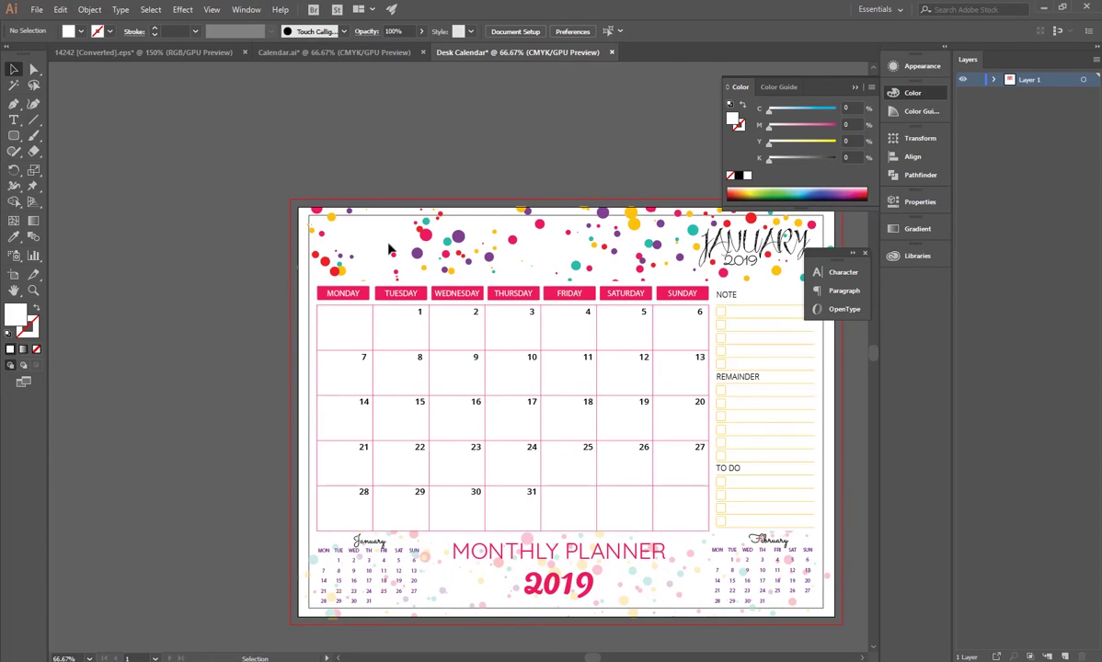
key("space")
left_click_drag(348, 175, 221, 95)
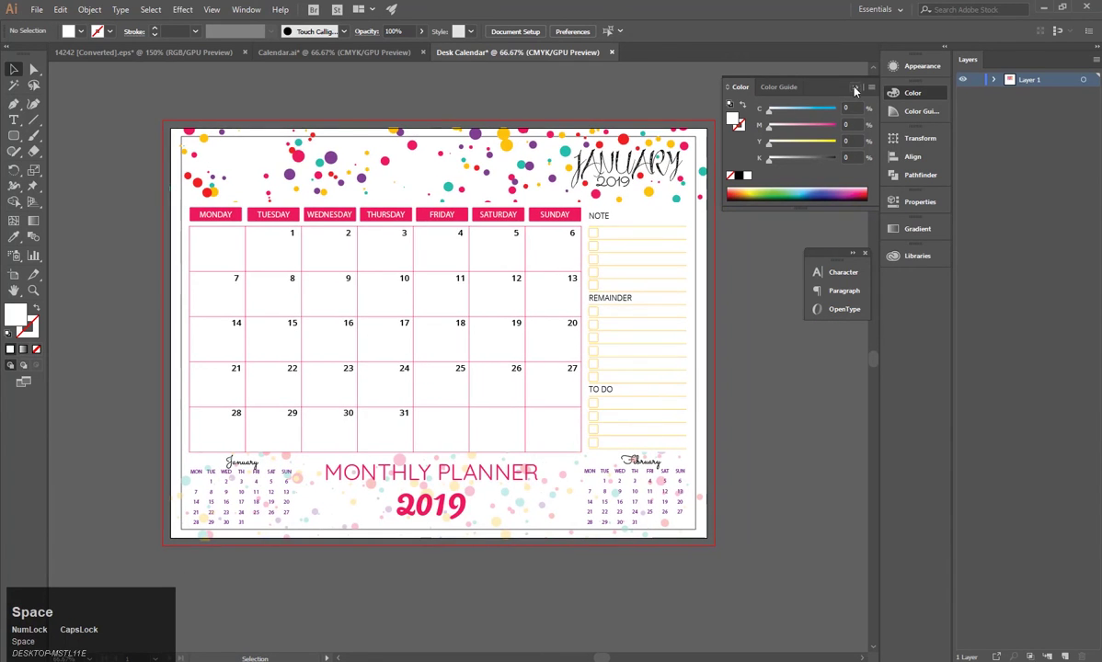
key("Tab")
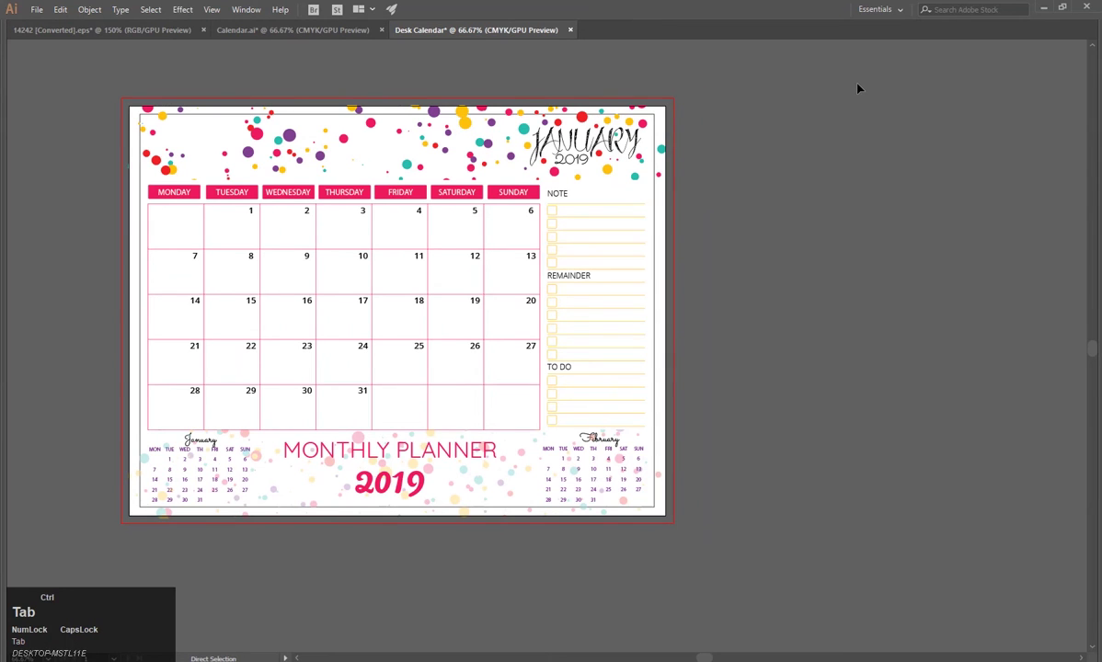
key("ctrl+0")
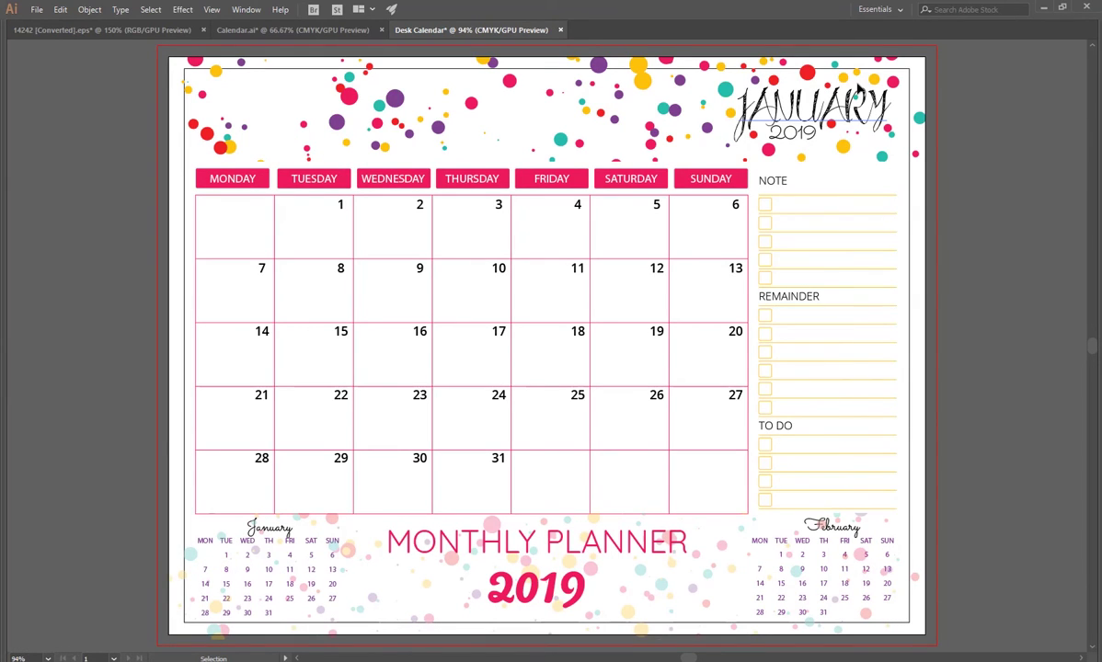